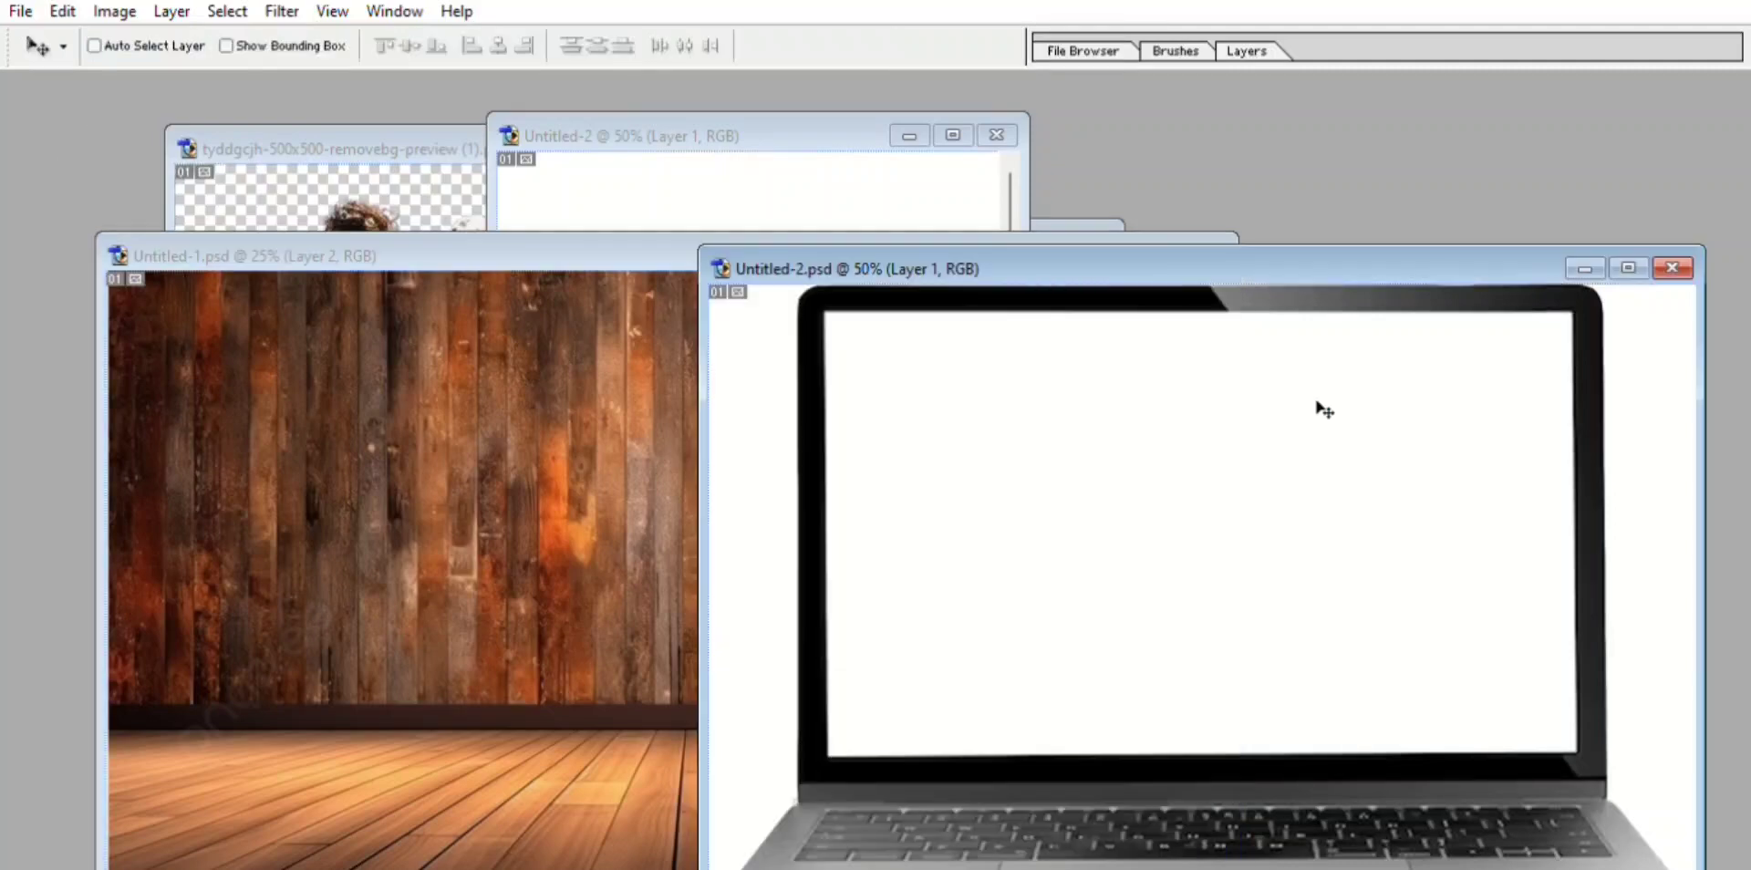
Scale up the laptop and centre it on the wooden floor.
{"action": "key", "text": "ctrl+minus"}
{"action": "key", "text": "ctrl+t"}
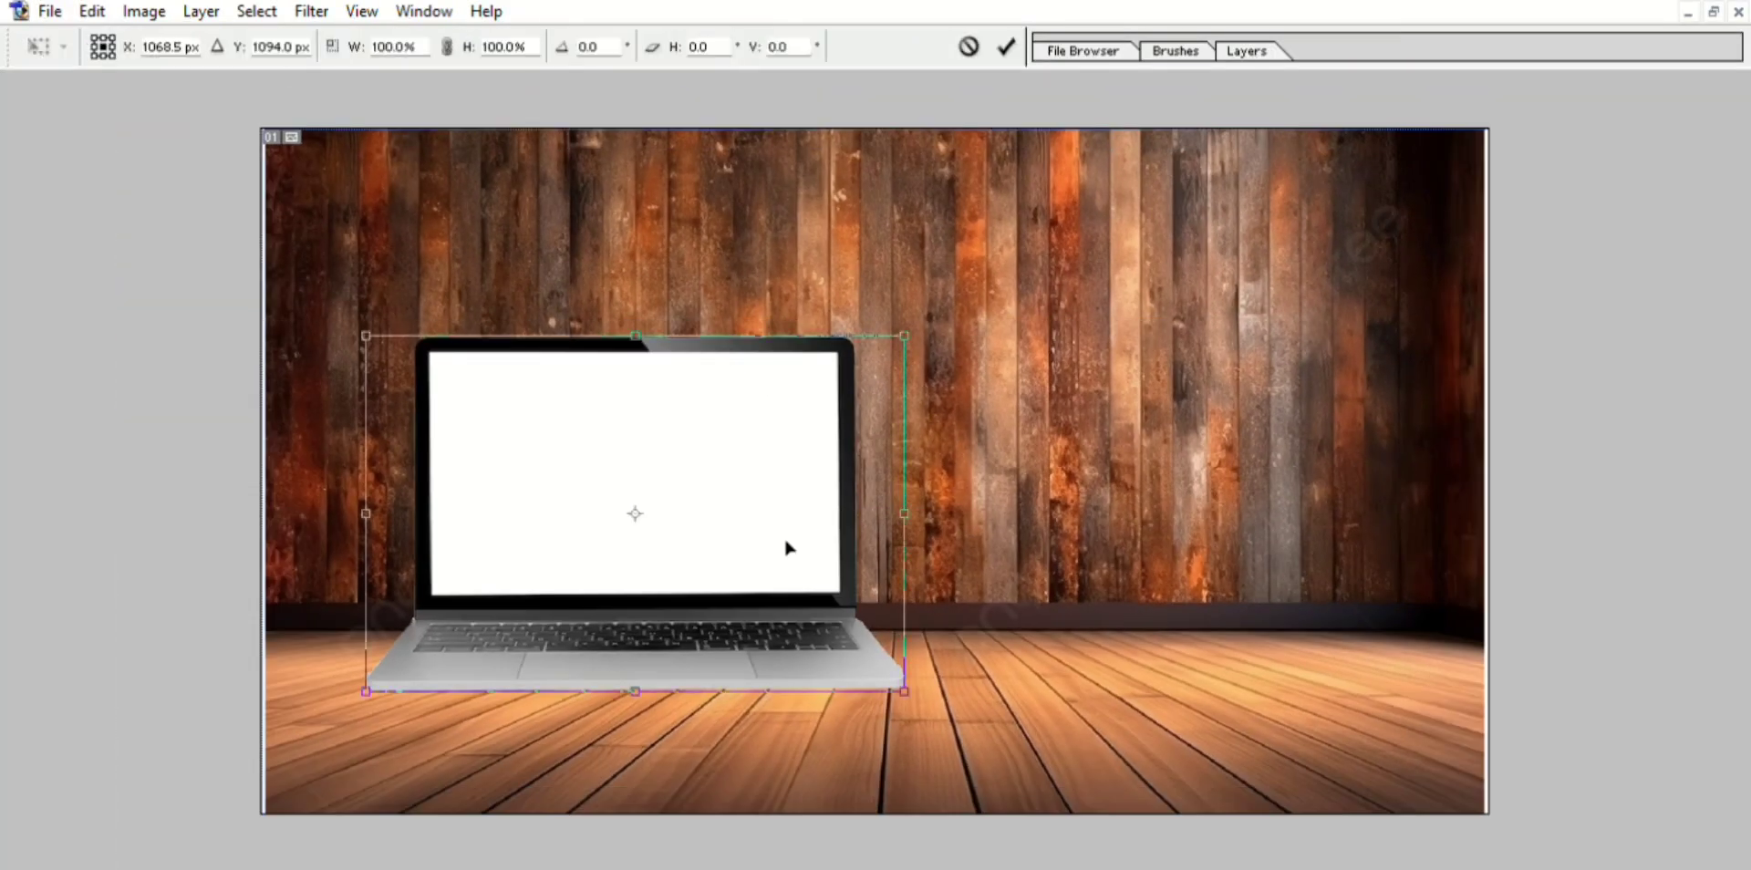
{"action": "left_click_drag", "start_coordinate": [784, 547], "coordinate": [905, 563]}
{"action": "left_click_drag", "start_coordinate": [1018, 343], "coordinate": [1138, 243]}
{"action": "key", "text": "Return"}
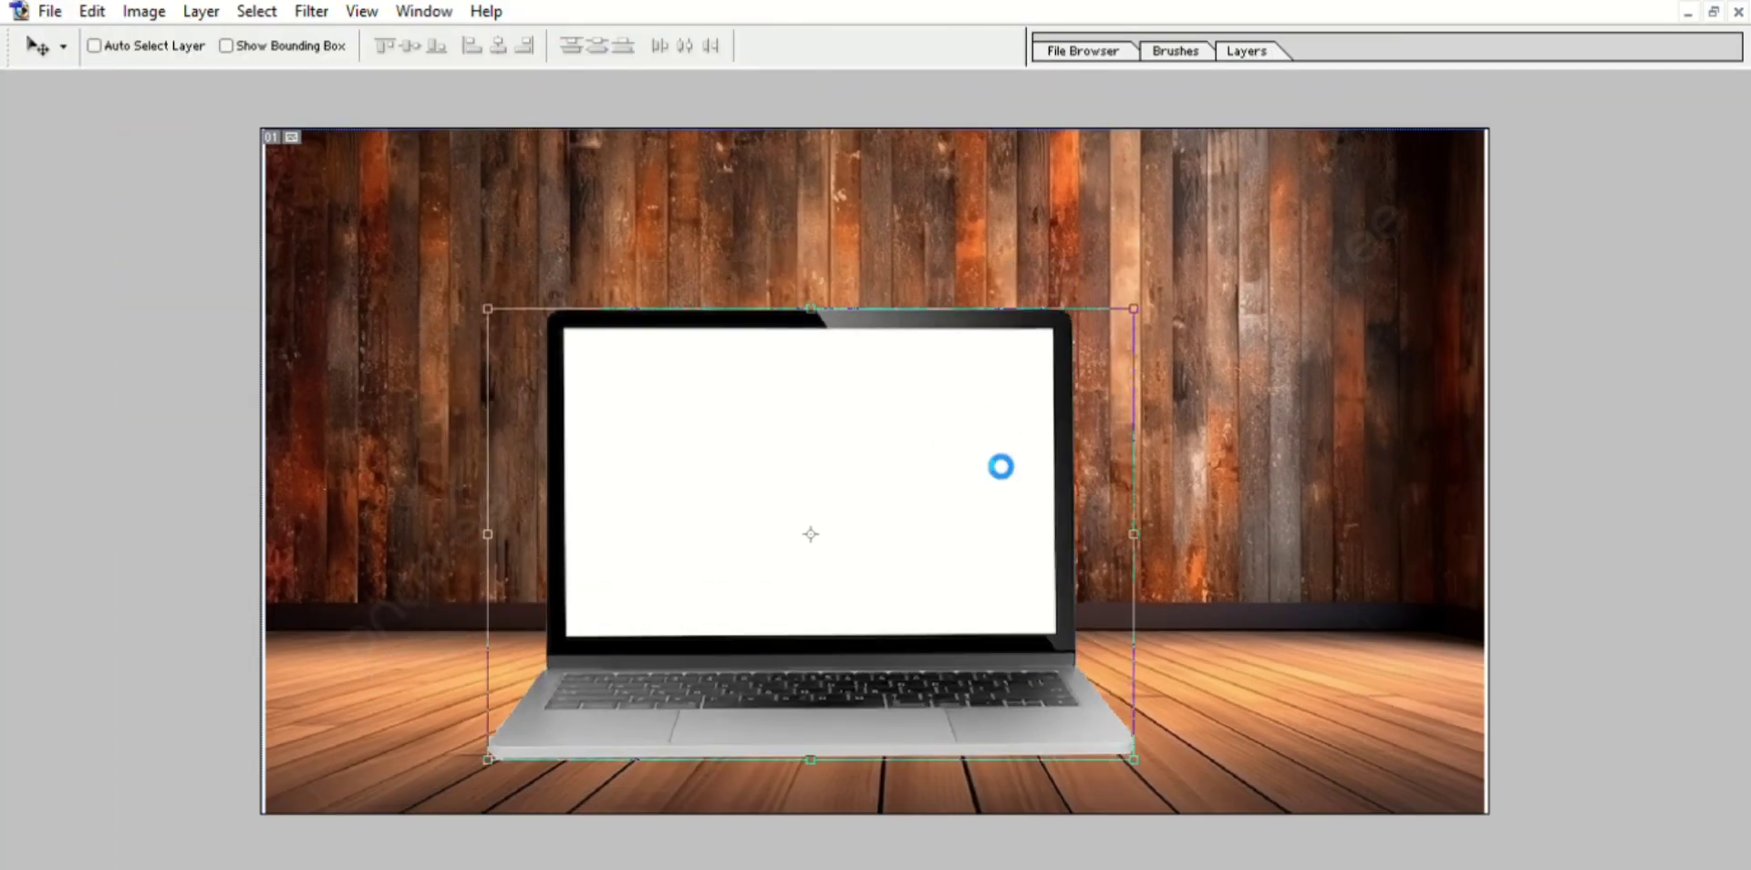
{"action": "left_click_drag", "start_coordinate": [901, 543], "coordinate": [897, 489]}
Select the white laptop screen with the Magic Wand and delete it.
{"action": "key", "text": "ctrl+plus"}
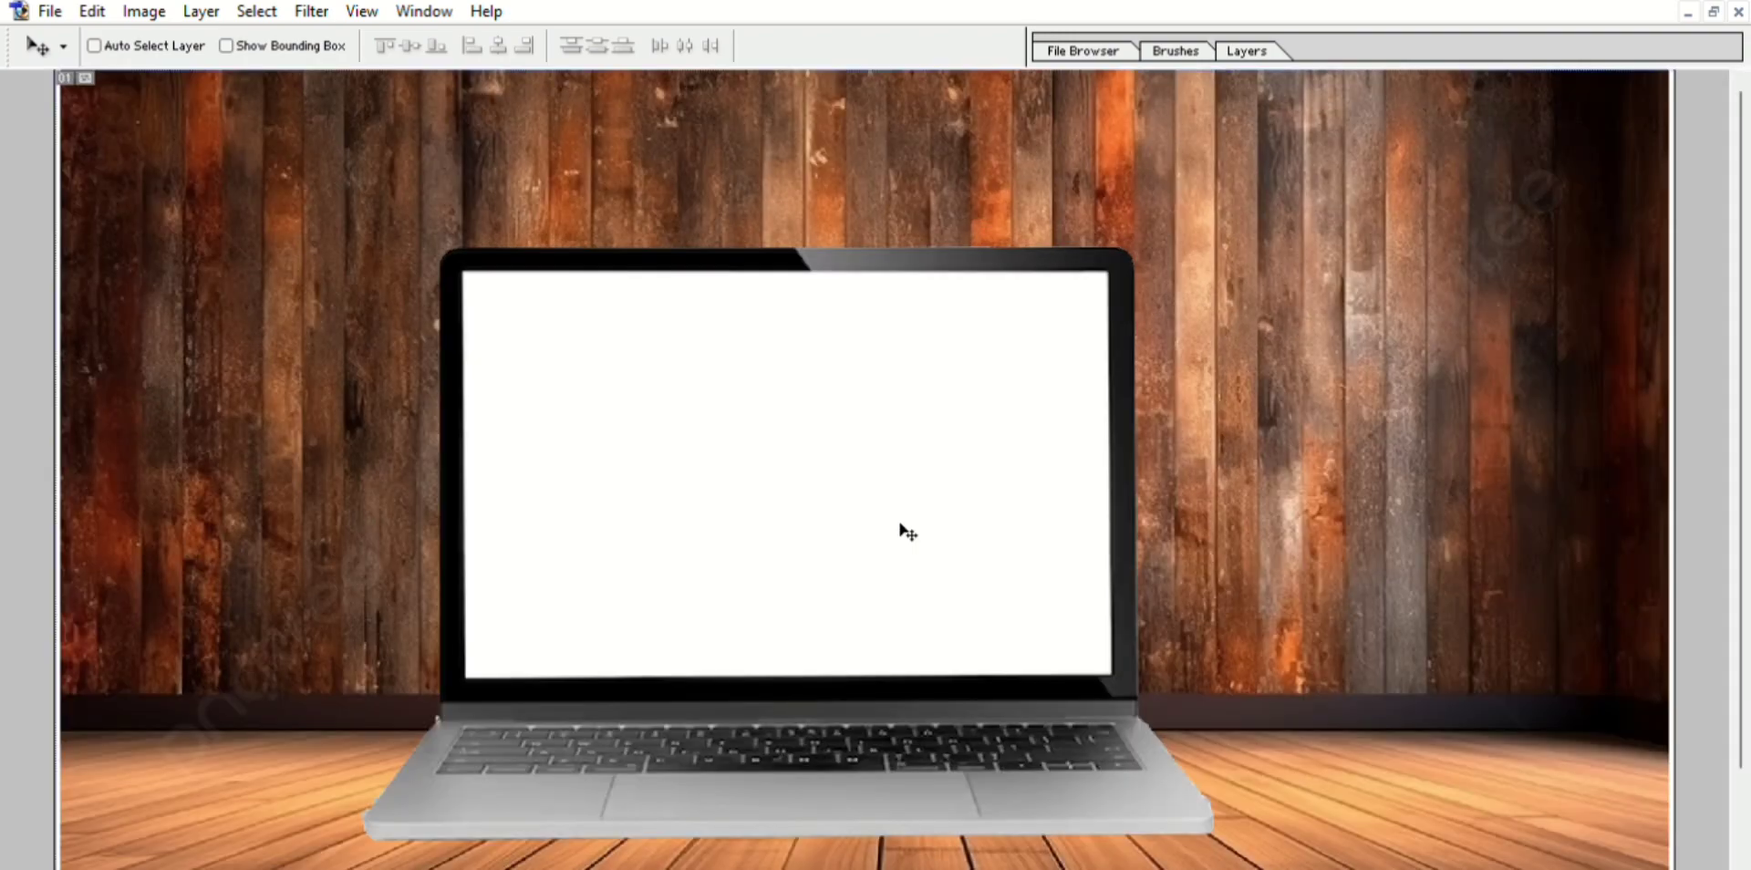
{"action": "key", "text": "w"}
{"action": "left_click", "coordinate": [618, 313]}
{"action": "key", "text": "Delete"}
{"action": "key", "text": "ctrl+d"}
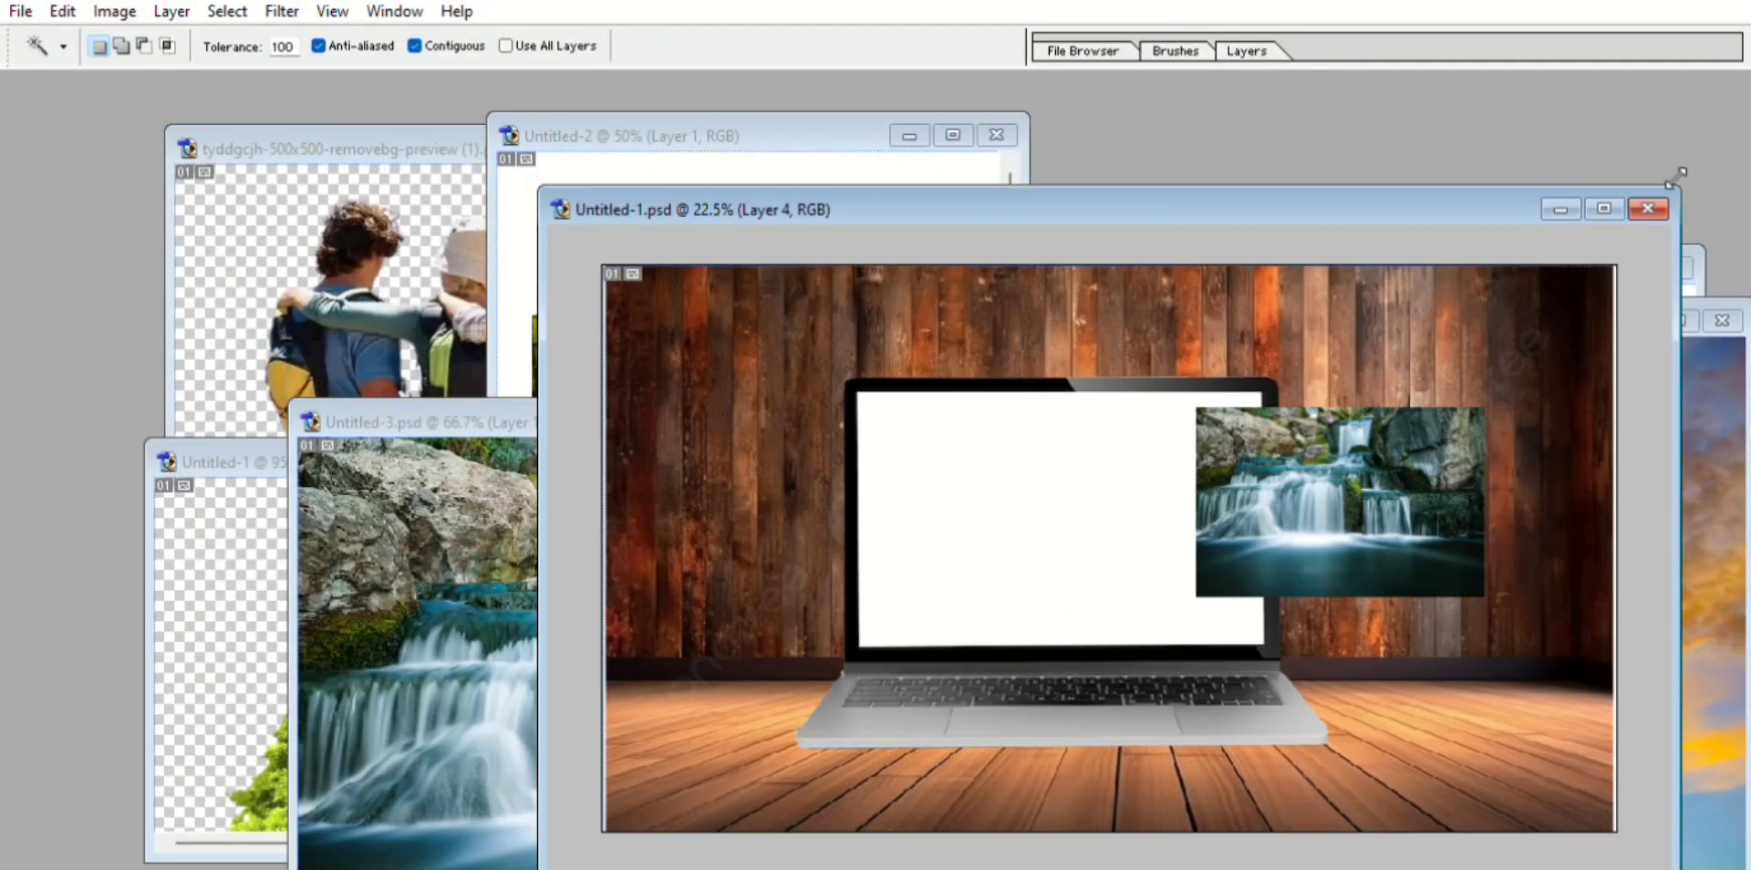
Move the waterfall onto the laptop and scale it up over the lower screen.
{"action": "key", "text": "v"}
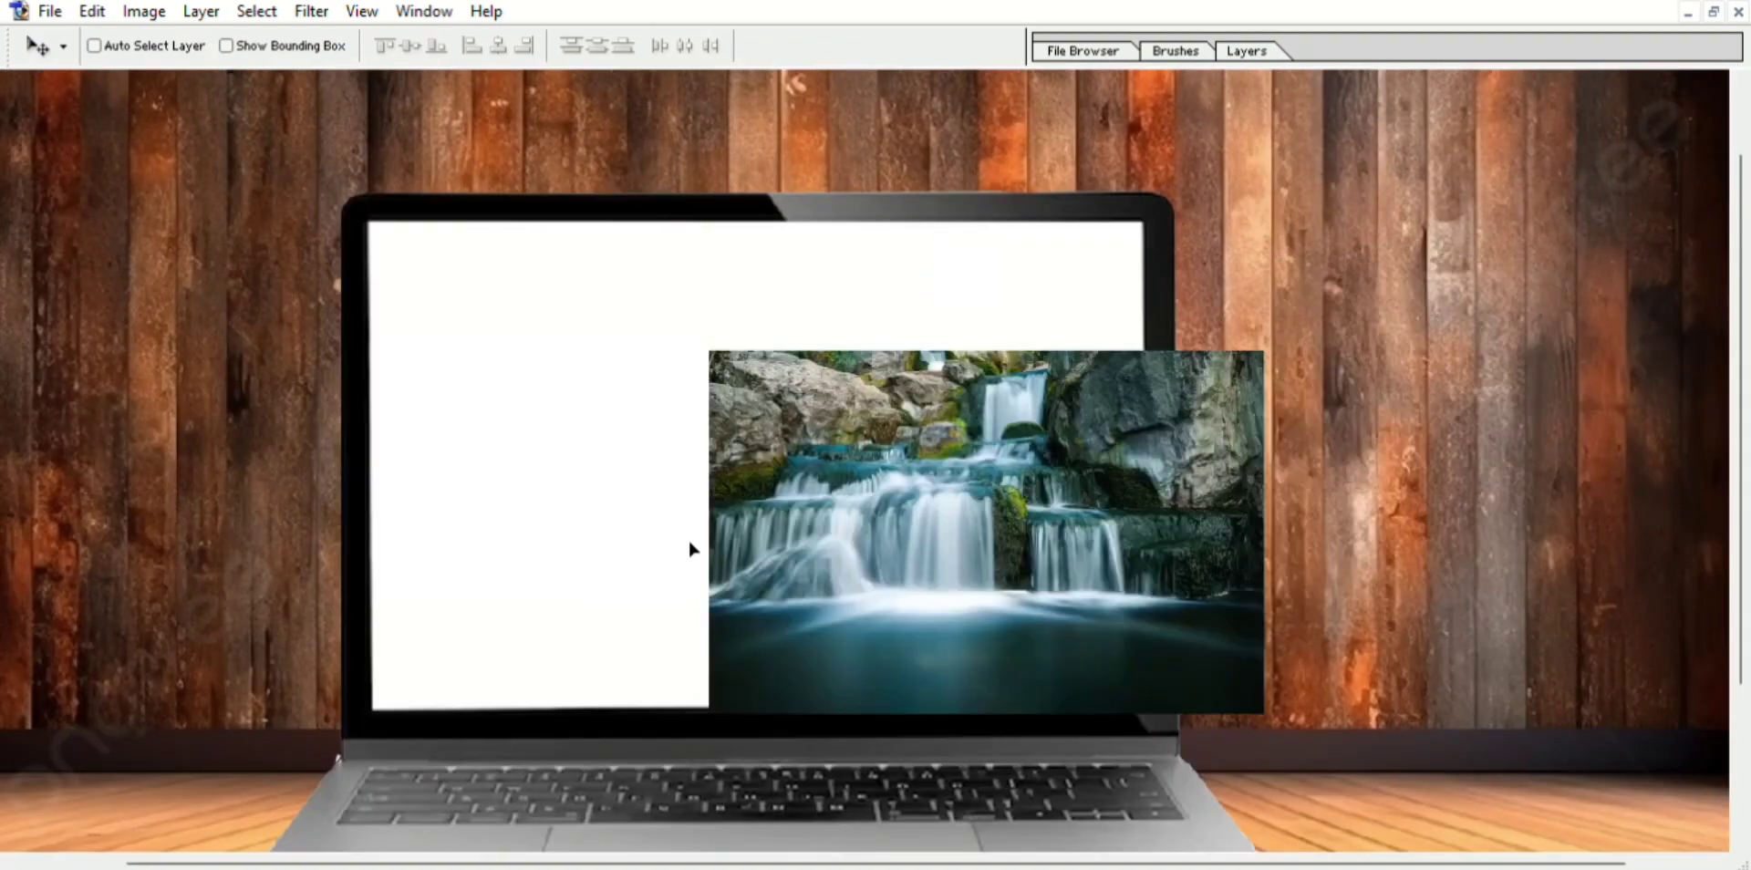
{"action": "left_click_drag", "start_coordinate": [992, 402], "coordinate": [443, 592]}
{"action": "key", "text": "ctrl+t"}
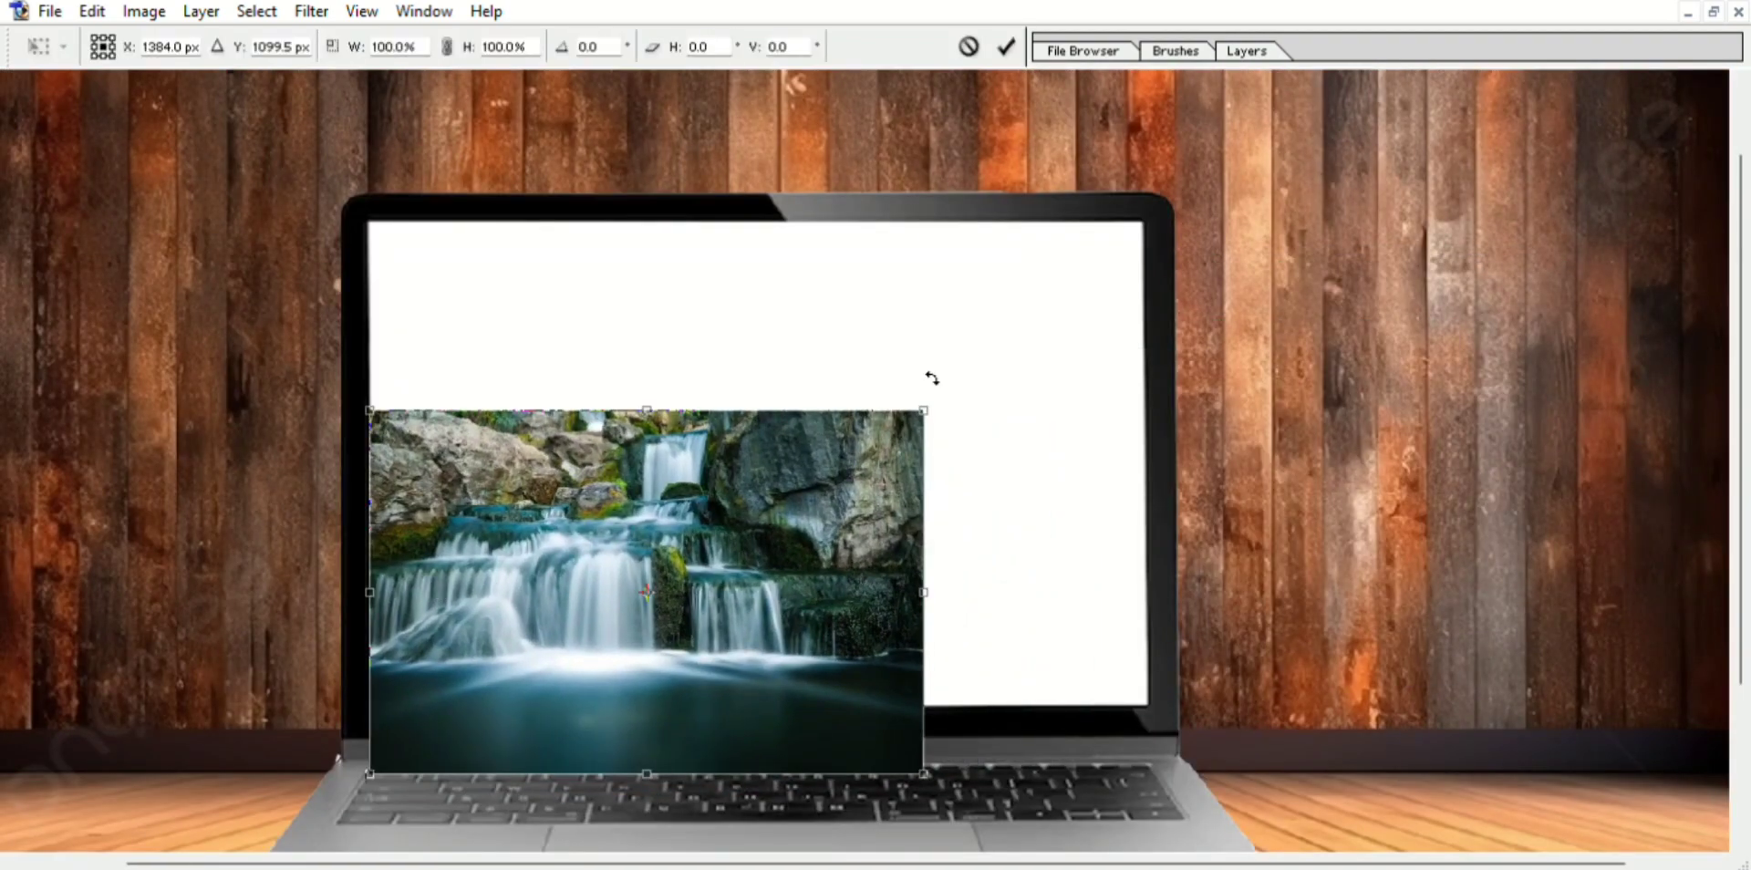
{"action": "left_click_drag", "start_coordinate": [931, 378], "coordinate": [1150, 265]}
{"action": "left_click_drag", "start_coordinate": [799, 532], "coordinate": [796, 637]}
{"action": "scroll", "coordinate": [794, 629], "scroll_direction": "down", "scroll_amount": 2}
{"action": "key", "text": "Return"}
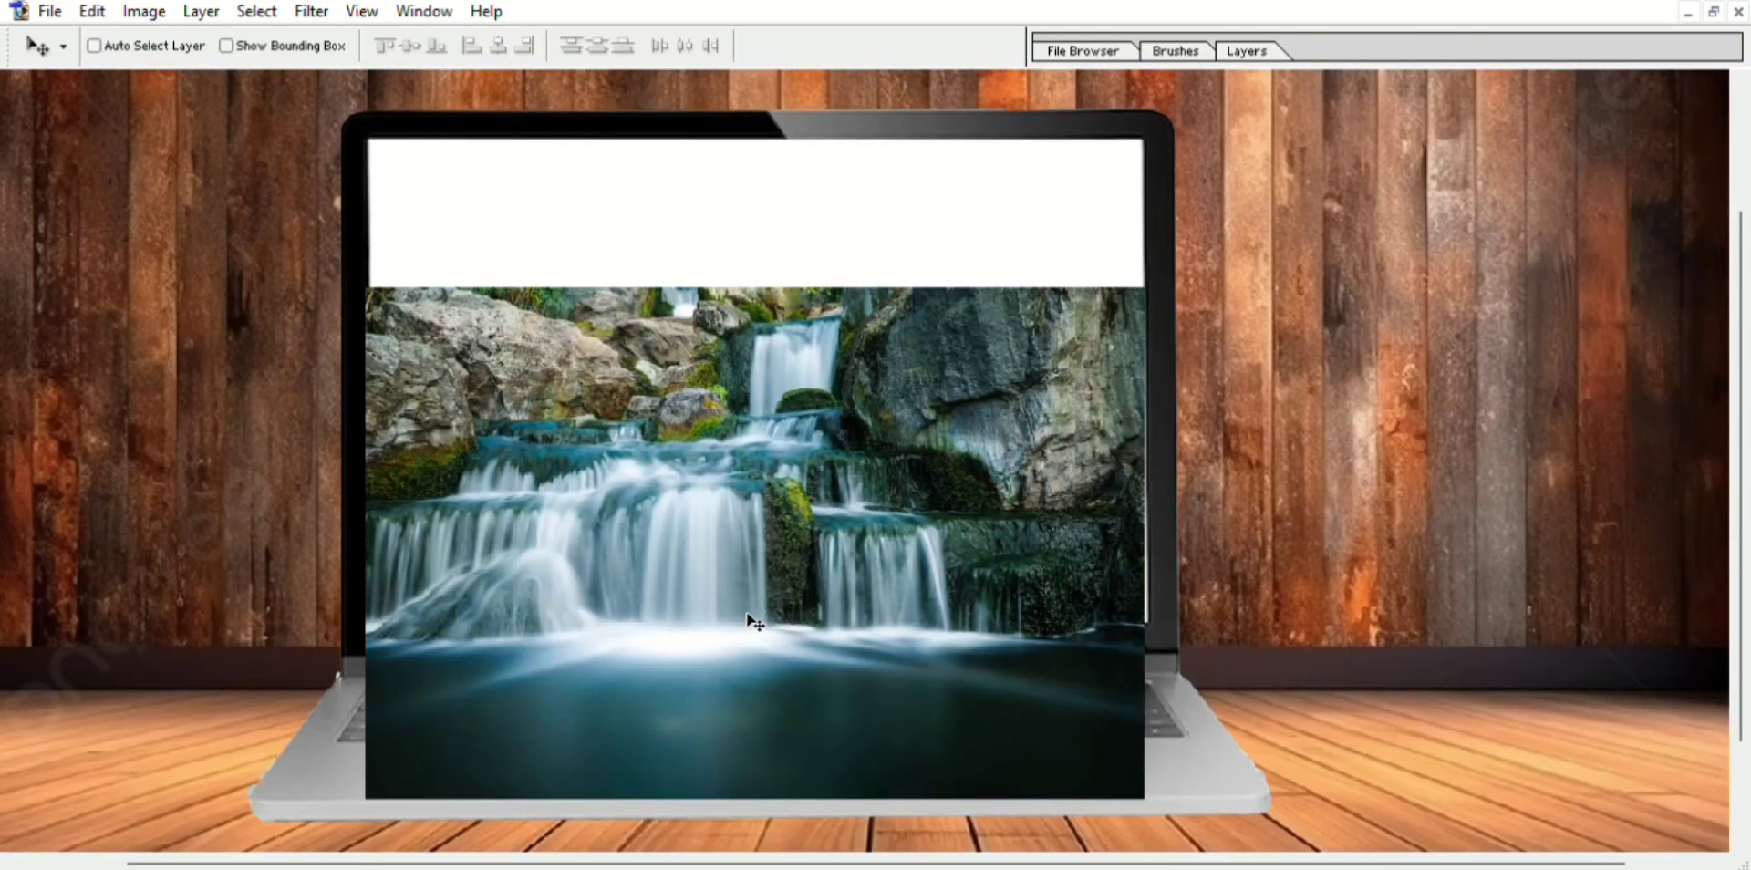
Enlarge the waterfall slightly more and shift it further down over the screen.
{"action": "key", "text": "ctrl+t"}
{"action": "left_click_drag", "start_coordinate": [1140, 290], "coordinate": [1166, 273]}
{"action": "scroll", "coordinate": [817, 542], "scroll_direction": "up", "scroll_amount": 2}
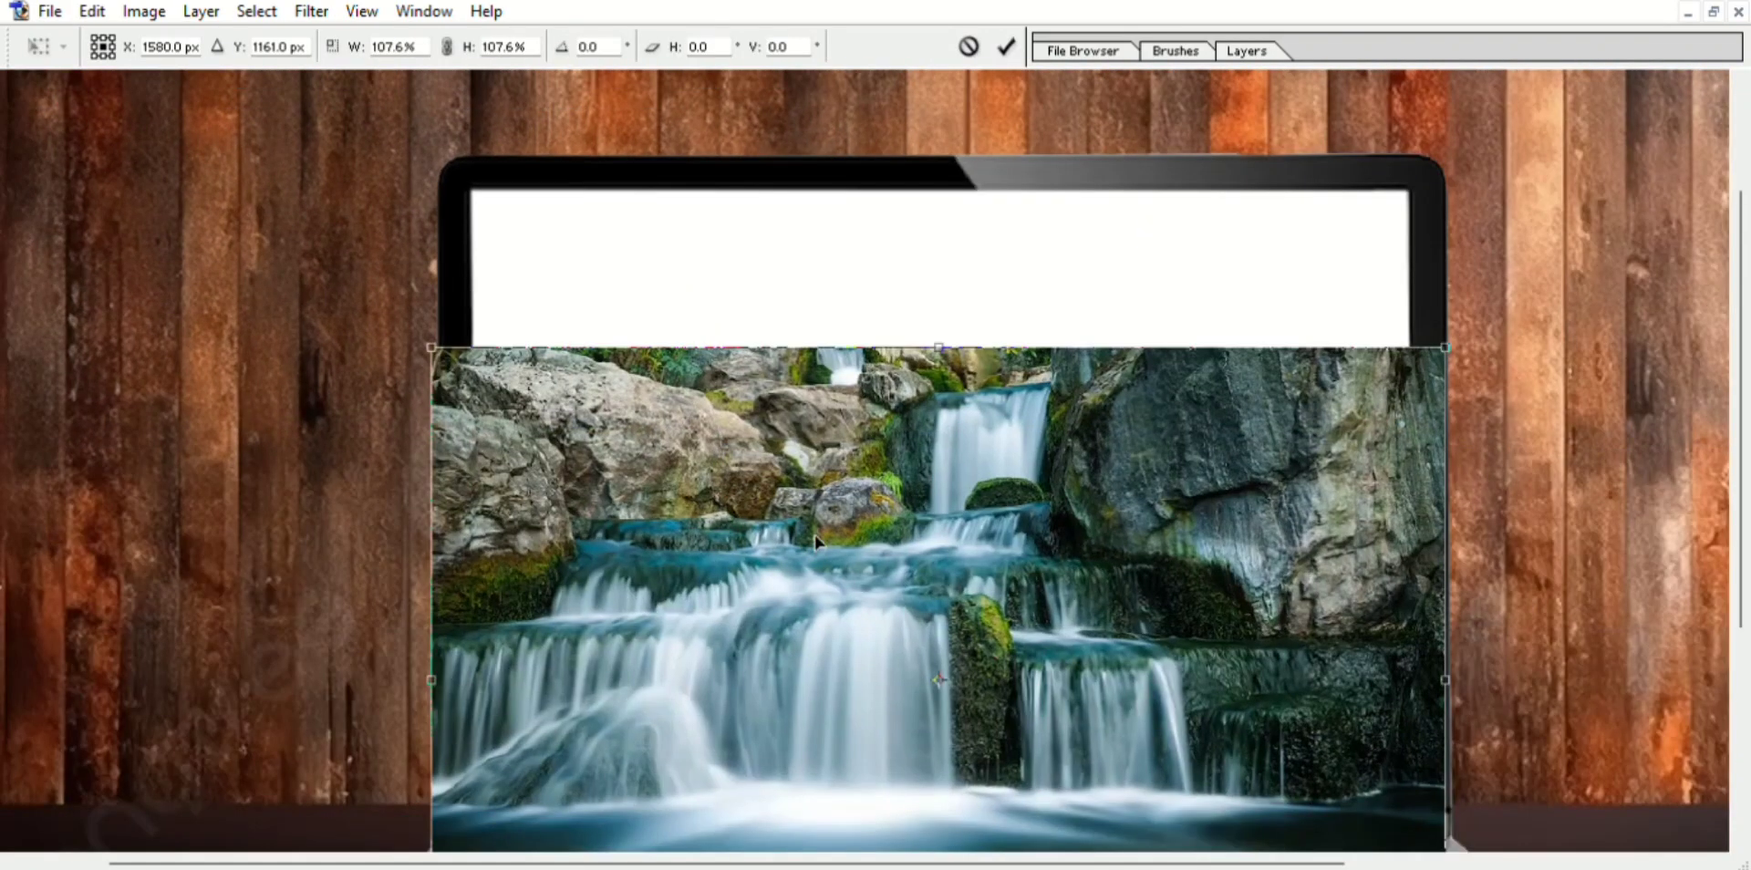
{"action": "scroll", "coordinate": [817, 541], "scroll_direction": "down", "scroll_amount": 2}
{"action": "left_click_drag", "start_coordinate": [817, 542], "coordinate": [821, 620]}
{"action": "scroll", "coordinate": [1272, 491], "scroll_direction": "up", "scroll_amount": 1}
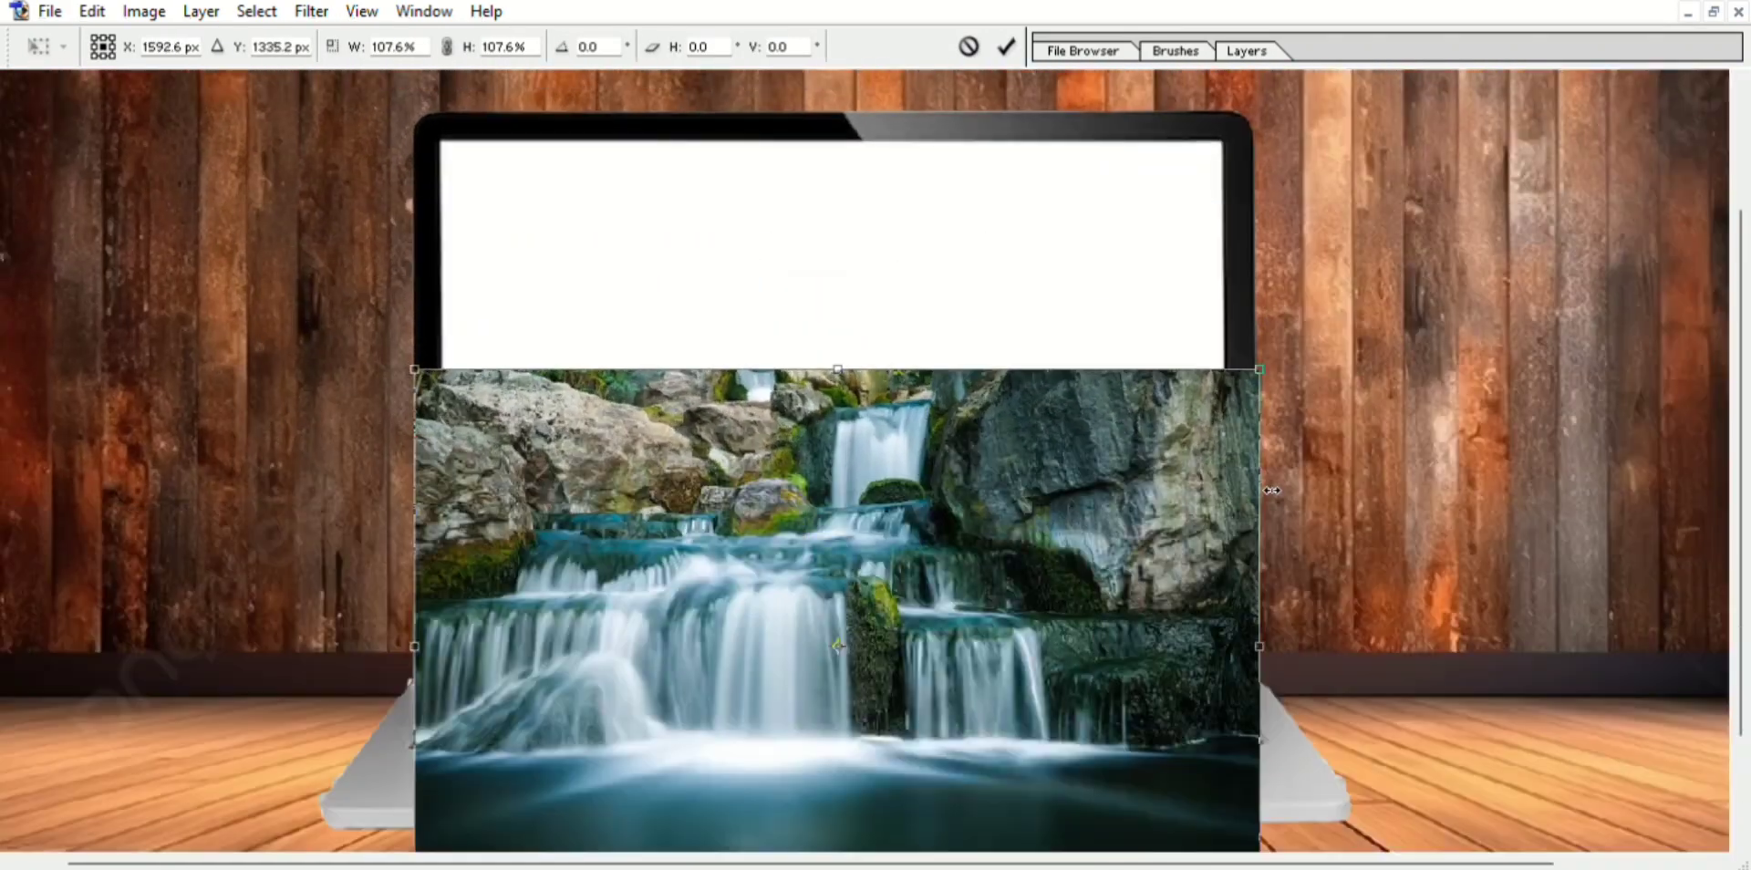
{"action": "key", "text": "Return"}
{"action": "scroll", "coordinate": [1095, 284], "scroll_direction": "down", "scroll_amount": 1}
{"action": "scroll", "coordinate": [1095, 284], "scroll_direction": "down", "scroll_amount": 2}
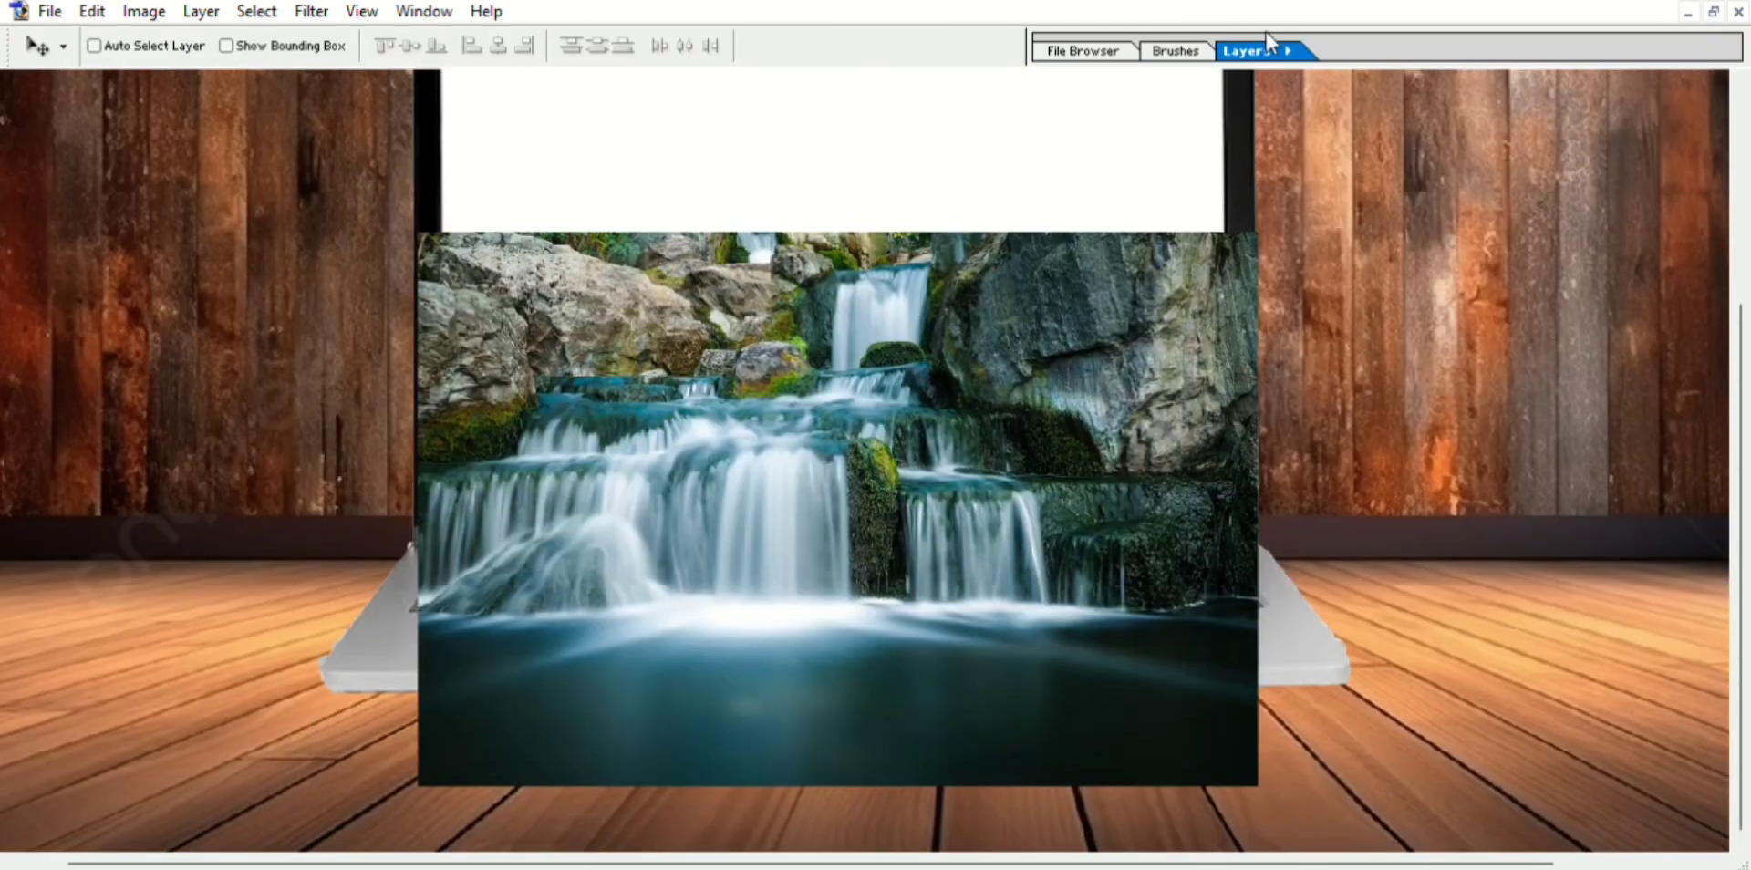
Set the waterfall layer to 50% opacity and erase it along the laptop's left edges.
{"action": "left_click", "coordinate": [1281, 36]}
{"action": "key", "text": "5"}
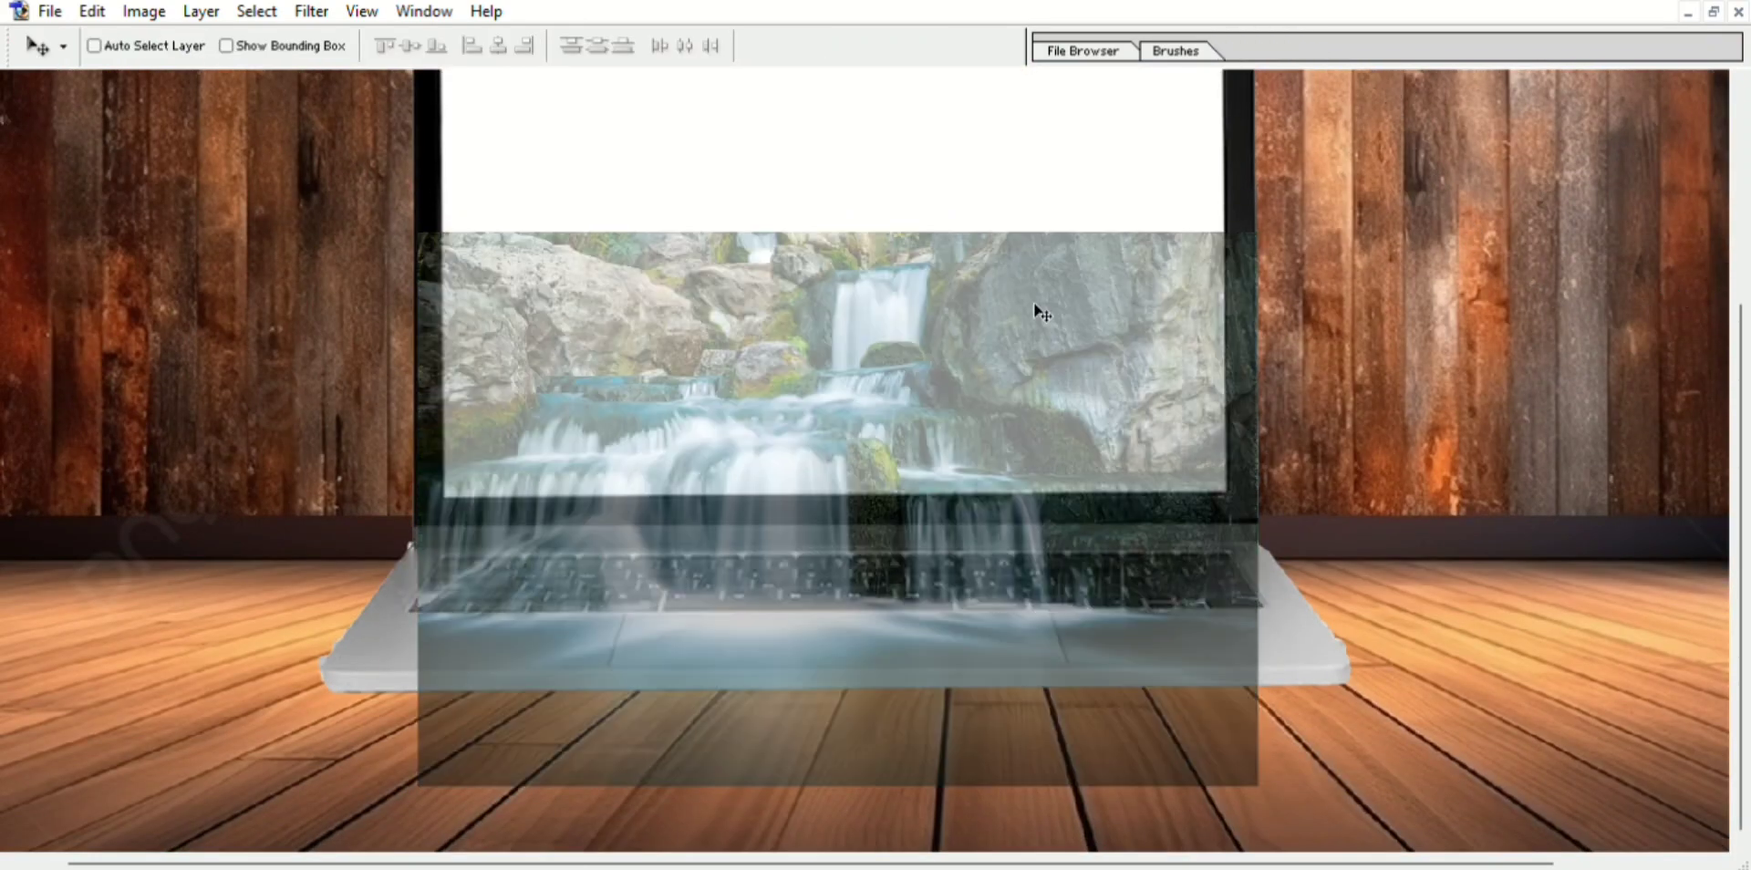
{"action": "key", "text": "e"}
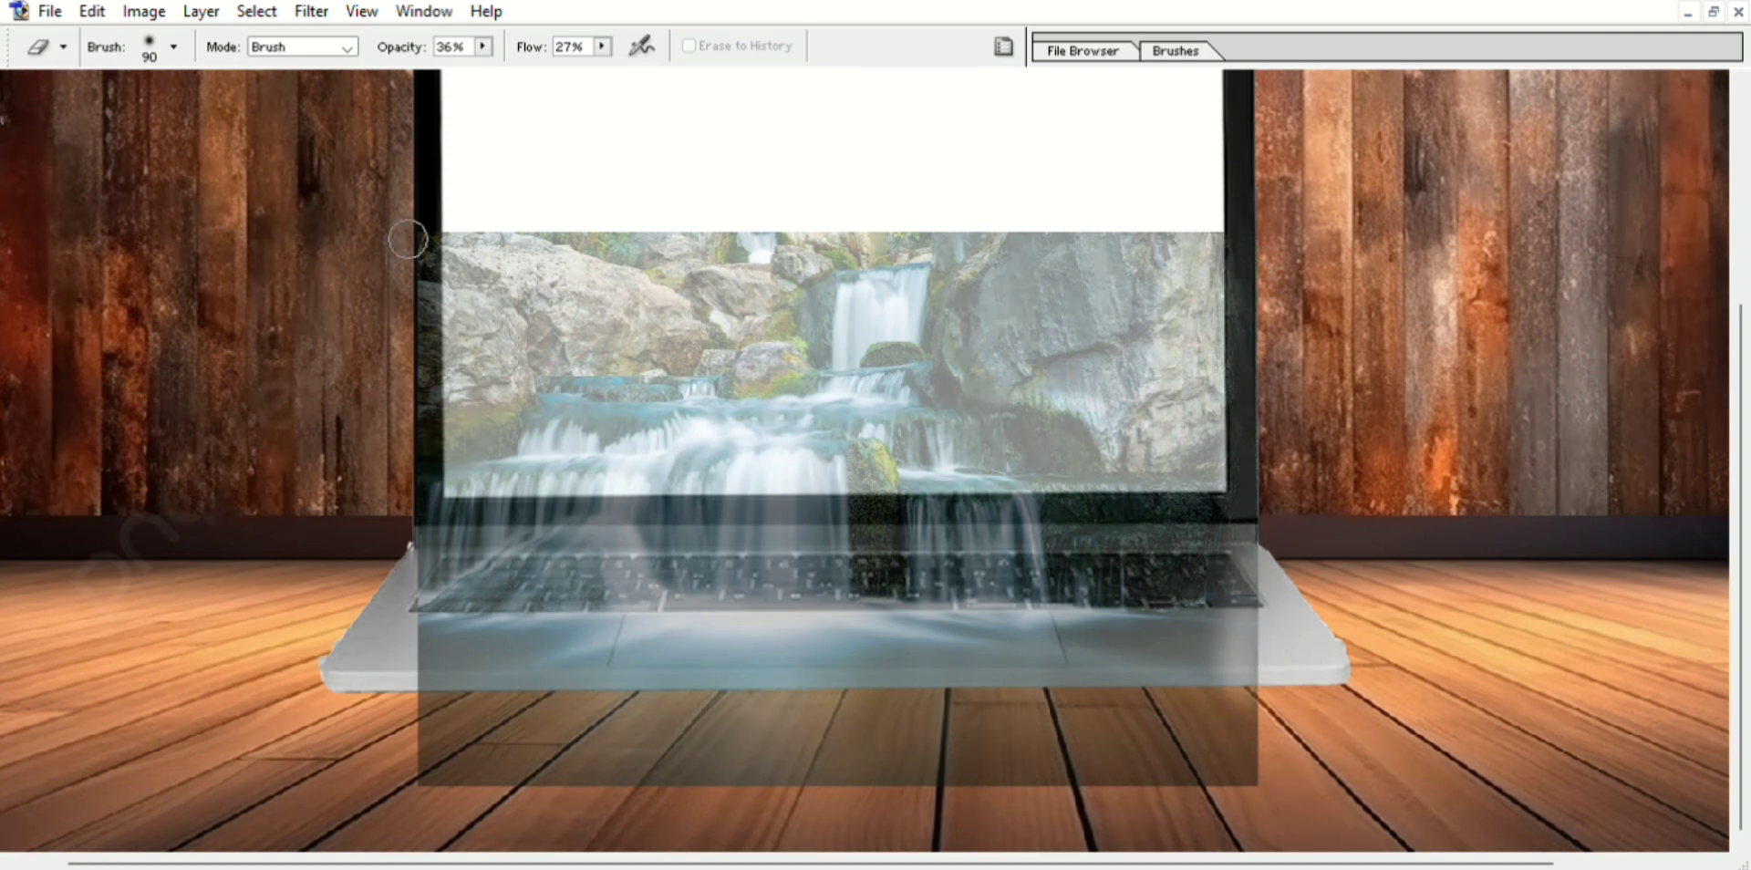
{"action": "left_click_drag", "start_coordinate": [408, 239], "coordinate": [415, 443]}
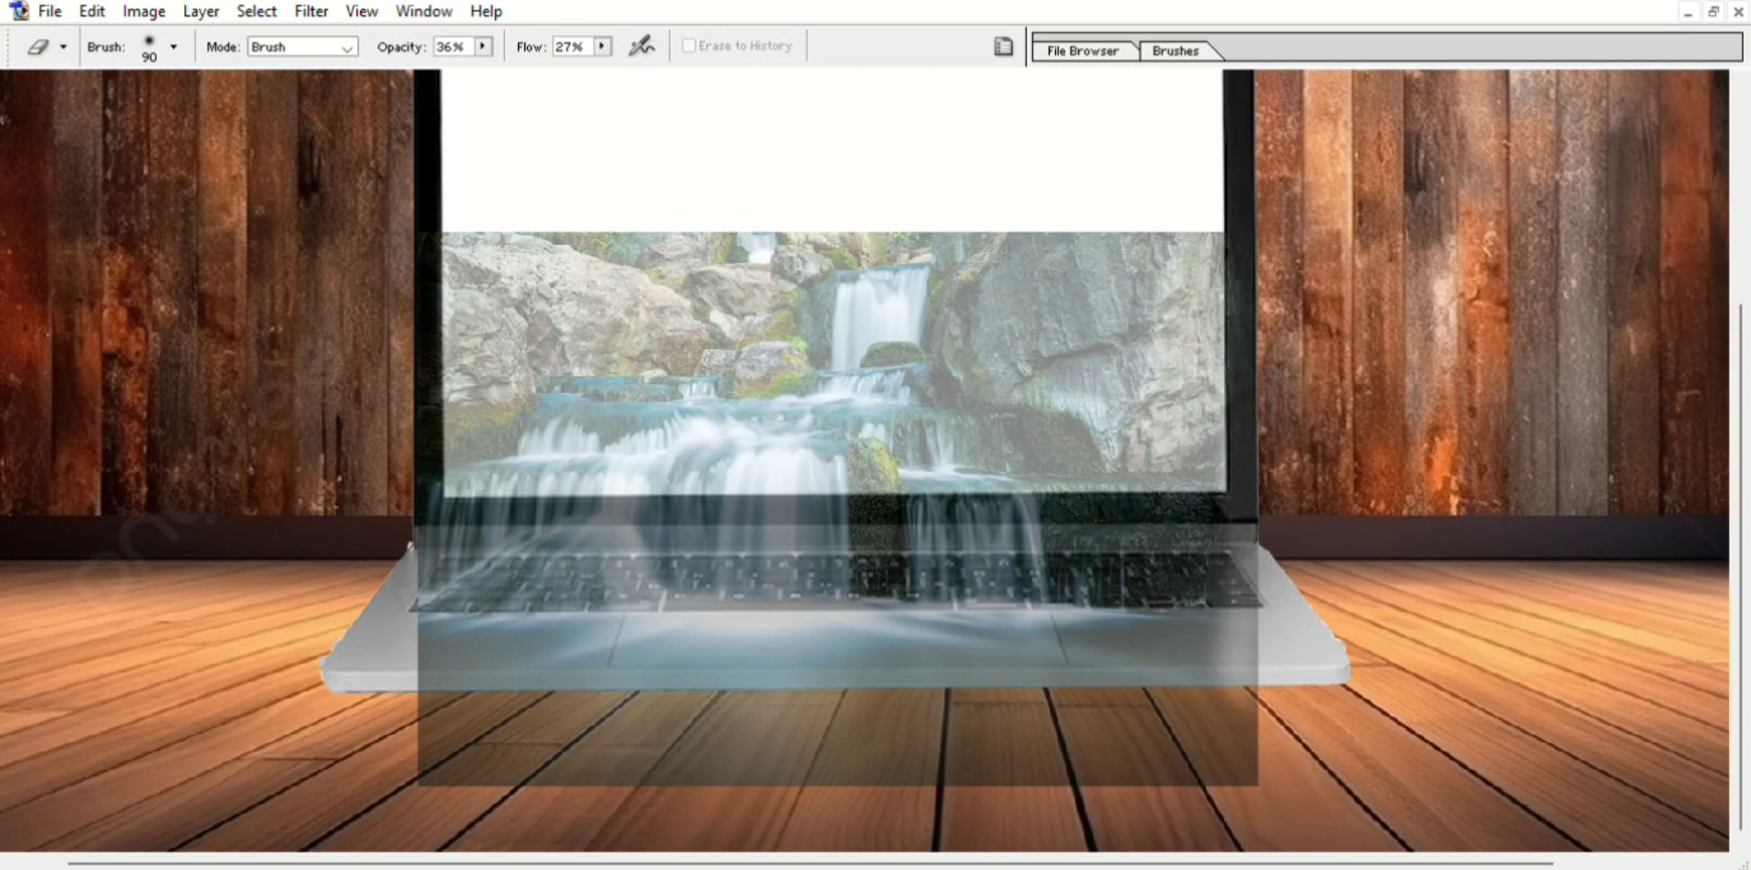
{"action": "left_click_drag", "start_coordinate": [416, 533], "coordinate": [422, 749]}
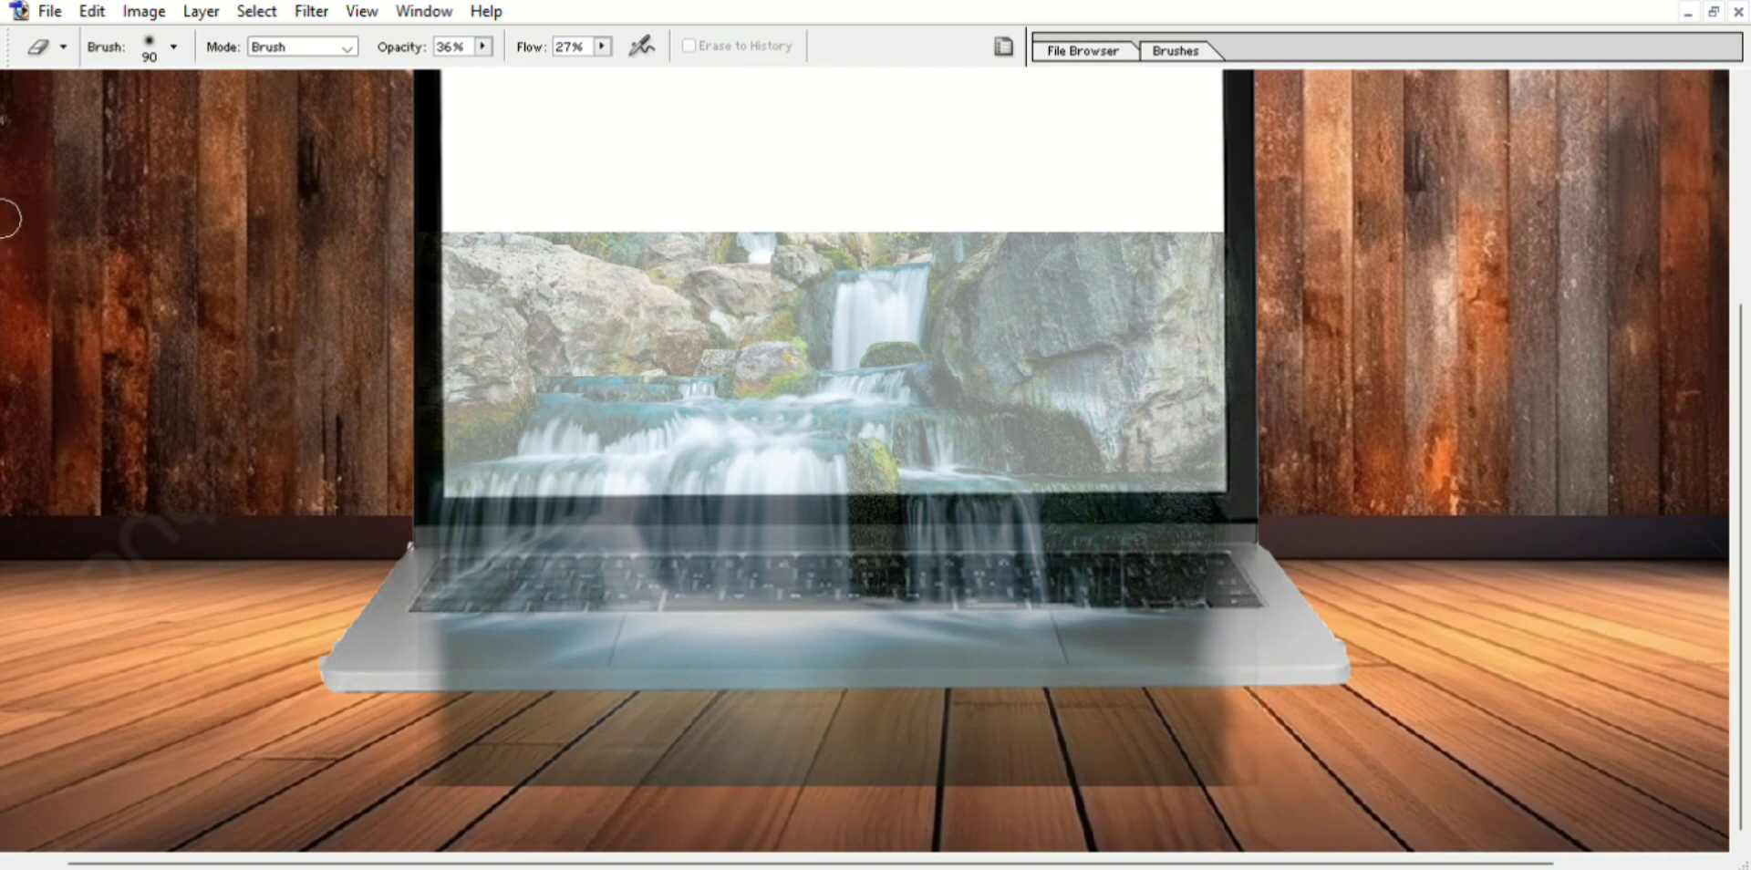
Delete the waterfall over the keyboard area using a rectangular selection.
{"action": "key", "text": "m"}
{"action": "key", "text": "Delete"}
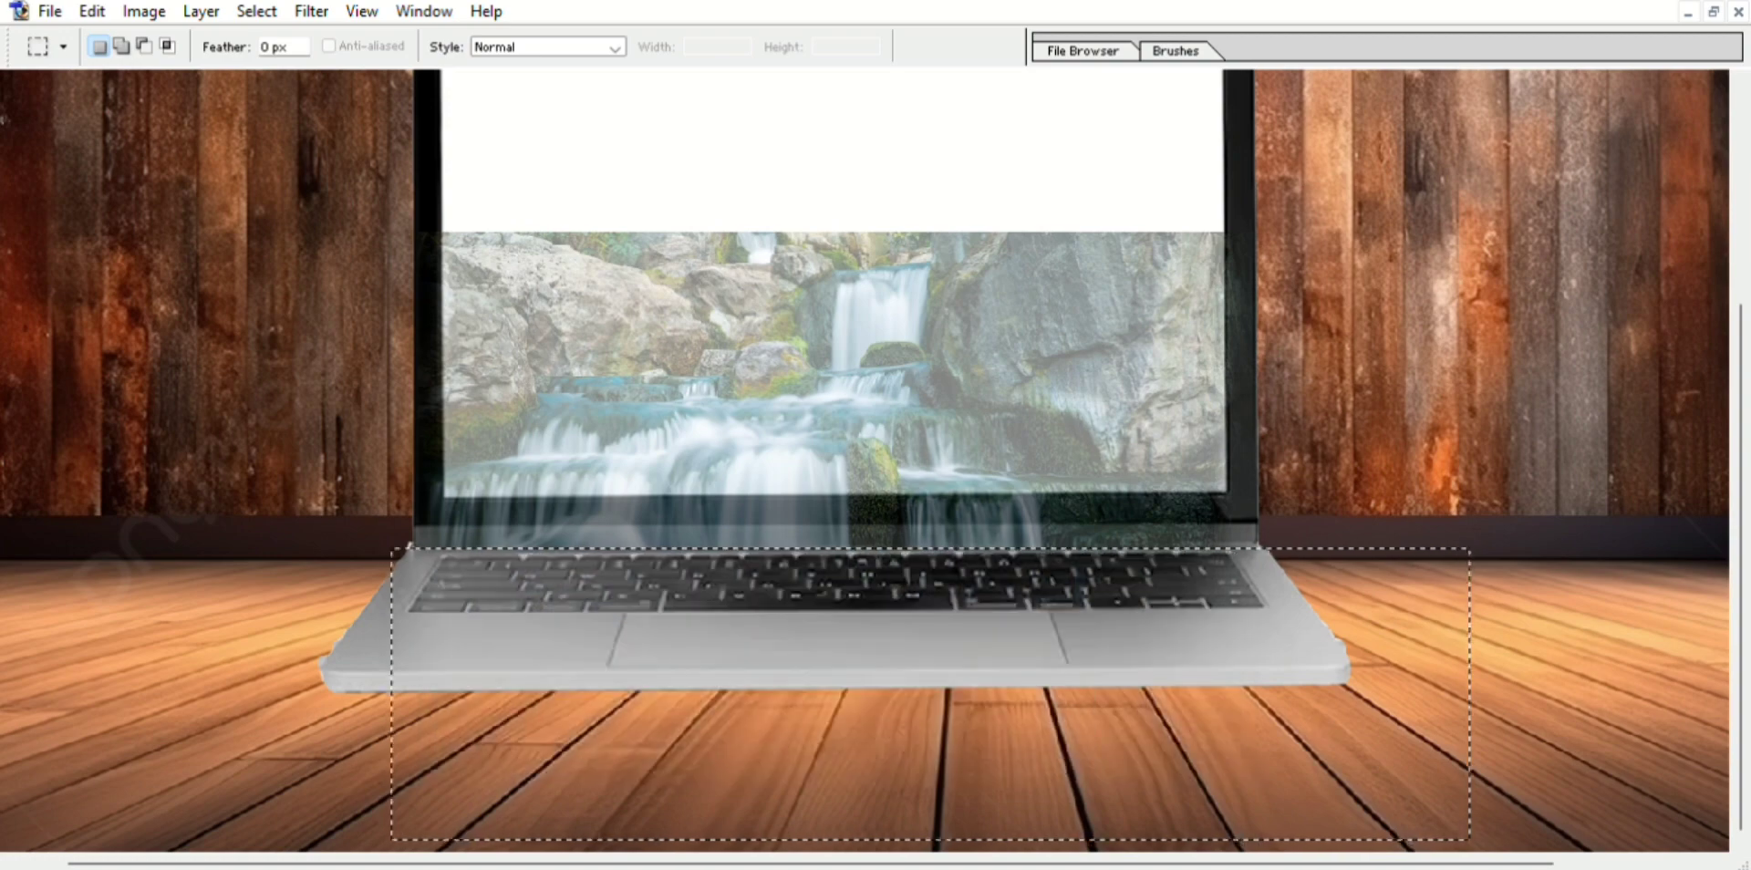
{"action": "key", "text": "ctrl+d"}
Erase the waterfall overlap along the laptop's lower screen bezel.
{"action": "key", "text": "e"}
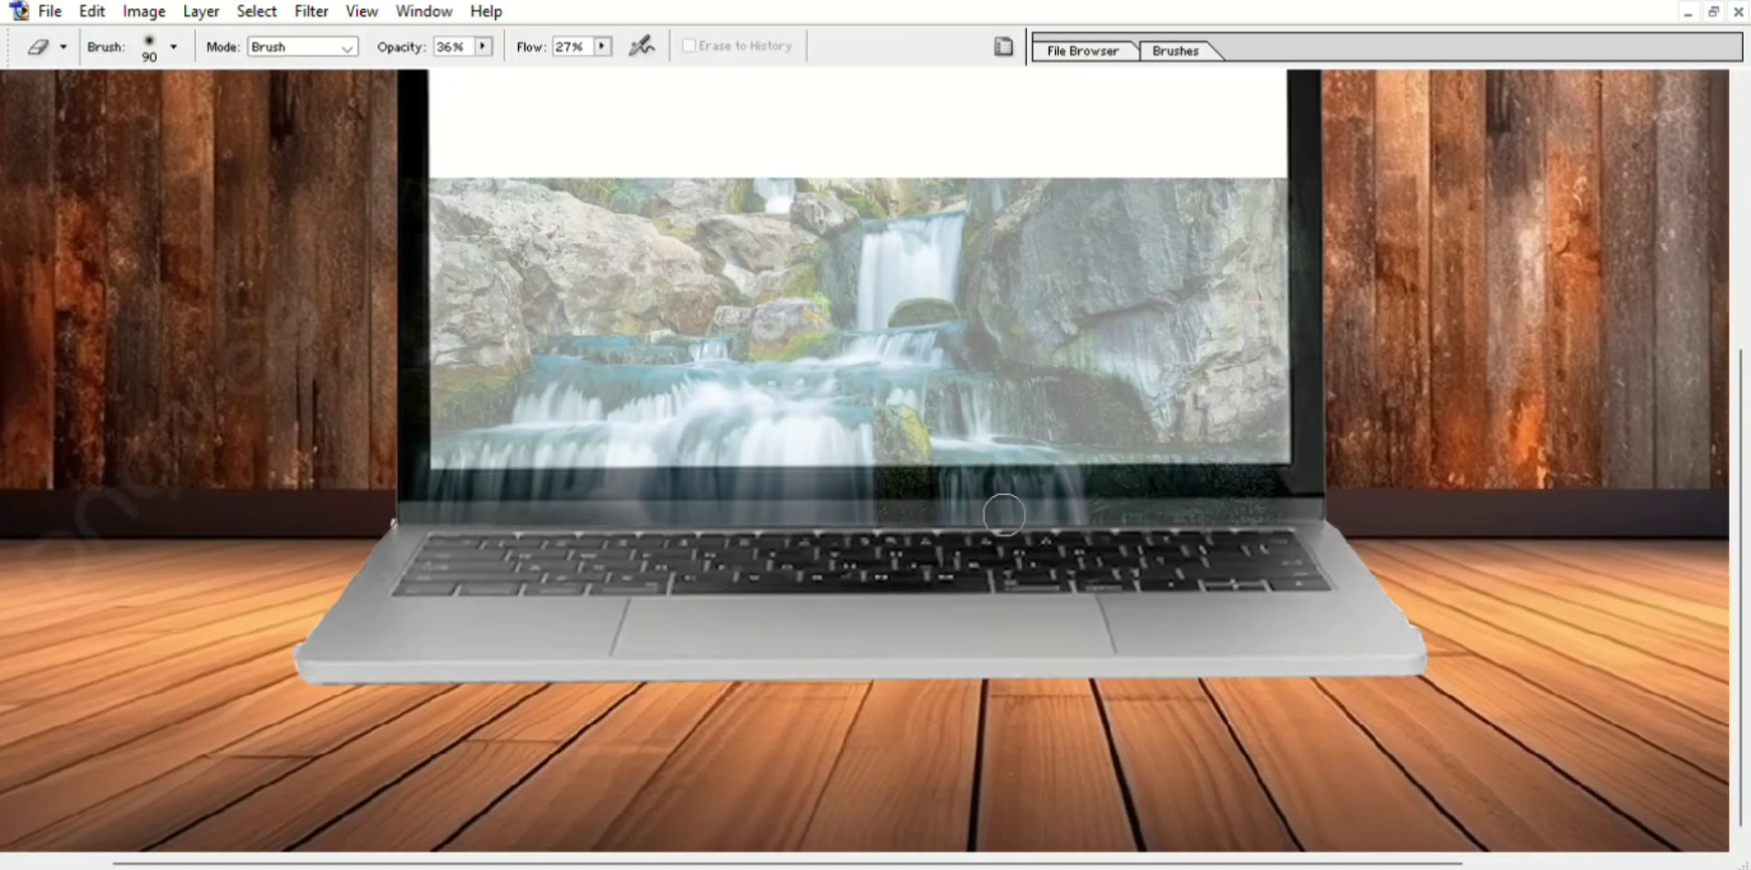
{"action": "left_click_drag", "start_coordinate": [1128, 506], "coordinate": [1096, 488]}
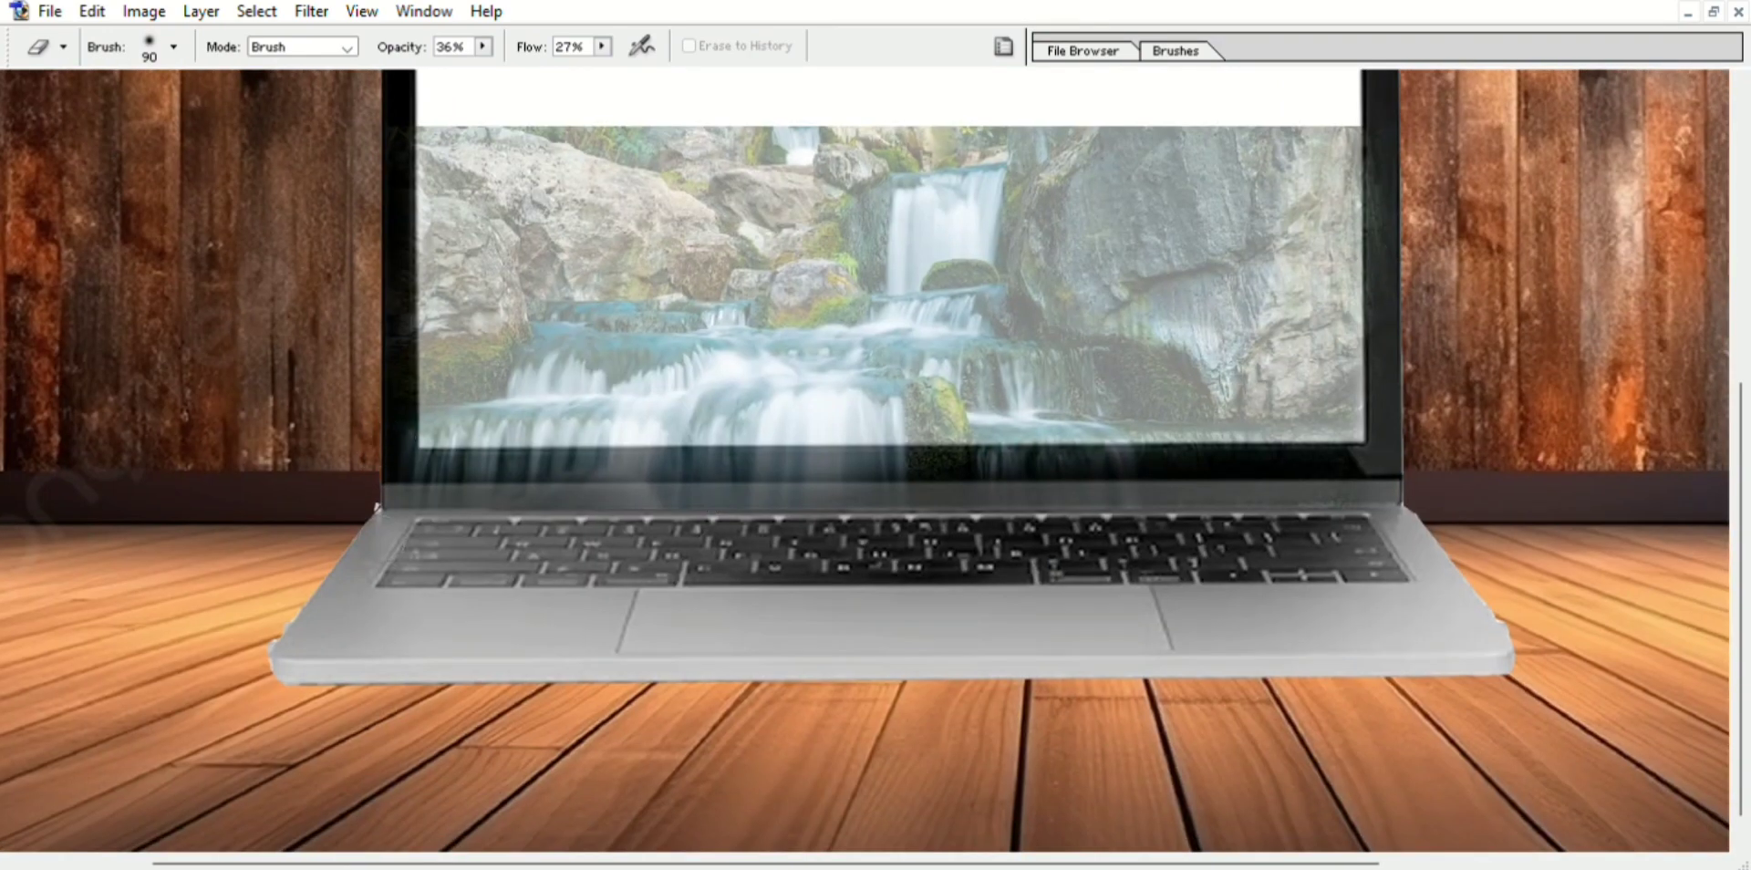
{"action": "mouse_move", "coordinate": [462, 502]}
{"action": "left_mouse_down"}
{"action": "mouse_move", "coordinate": [834, 476]}
{"action": "mouse_move", "coordinate": [664, 493]}
{"action": "left_mouse_up"}
{"action": "key", "text": "ctrl+minus"}
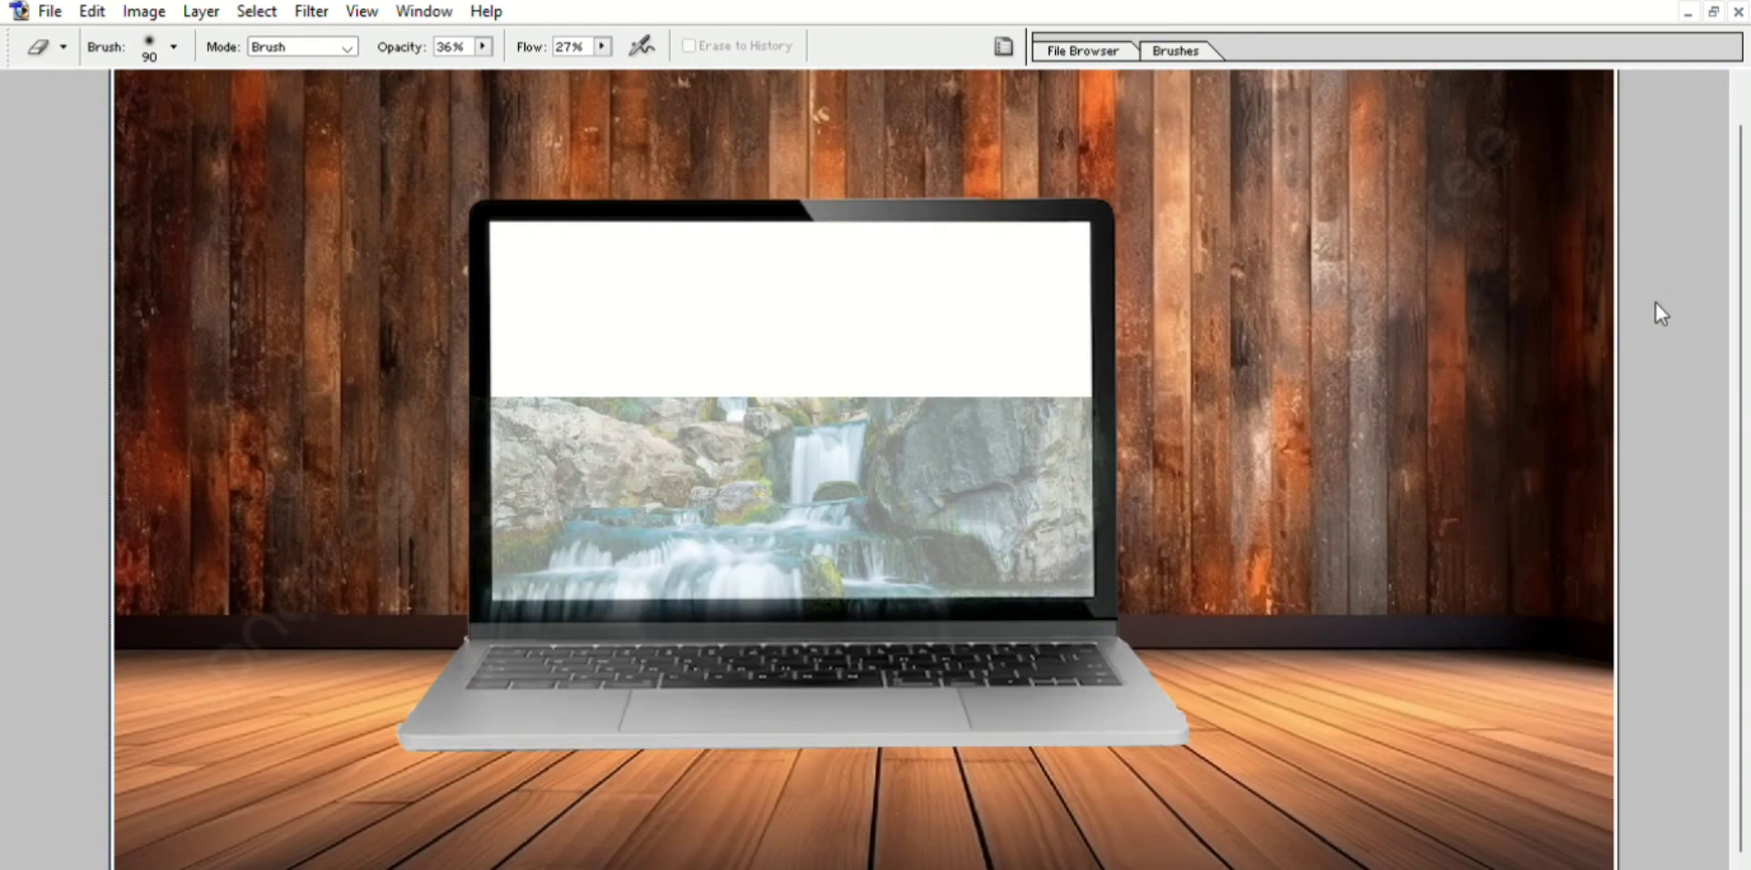
{"action": "key", "text": "ctrl+plus"}
Restore the room document window and bring the sky photo window forward.
{"action": "left_click", "coordinate": [1712, 11]}
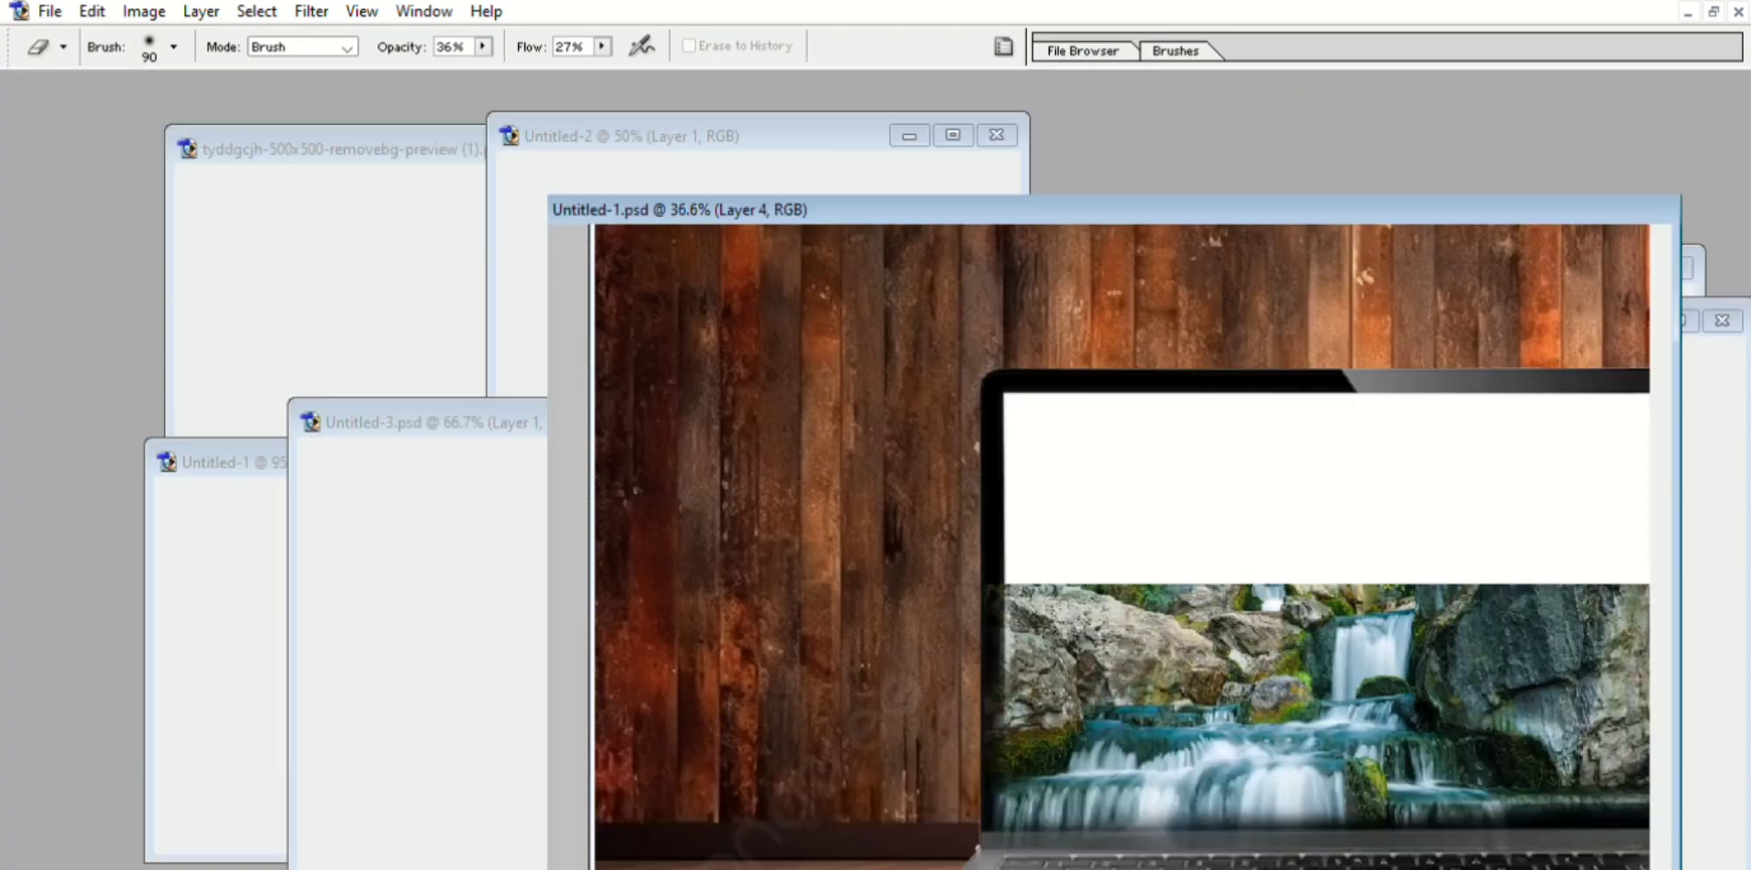
{"action": "left_click_drag", "start_coordinate": [769, 181], "coordinate": [708, 312]}
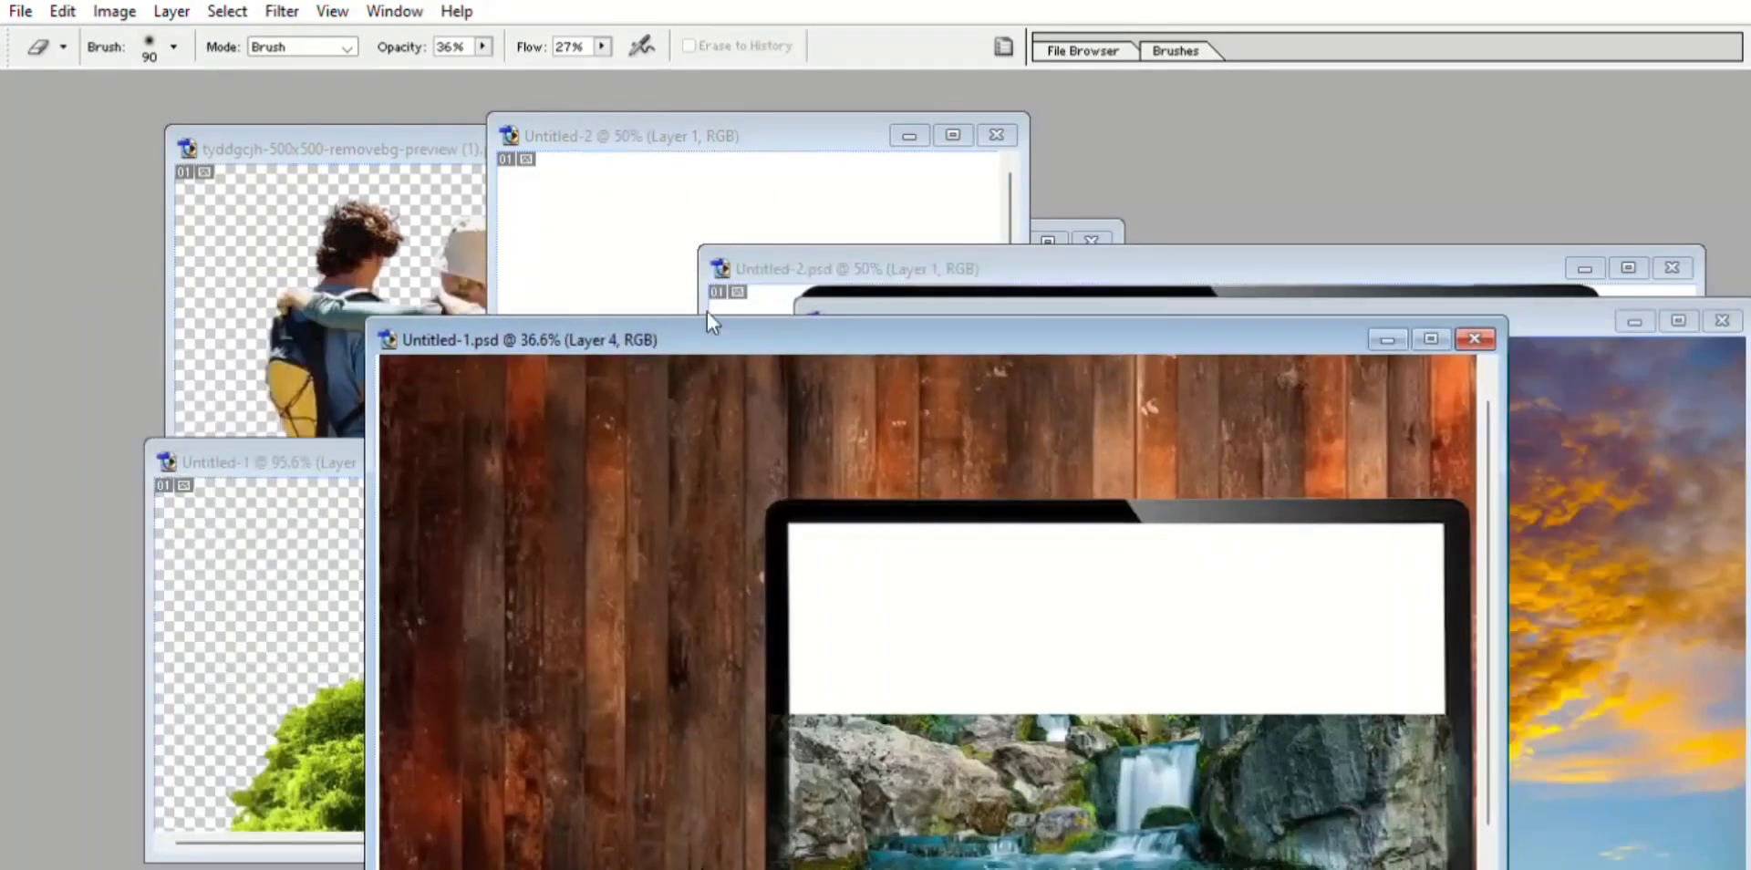
{"action": "left_click_drag", "start_coordinate": [911, 268], "coordinate": [793, 261]}
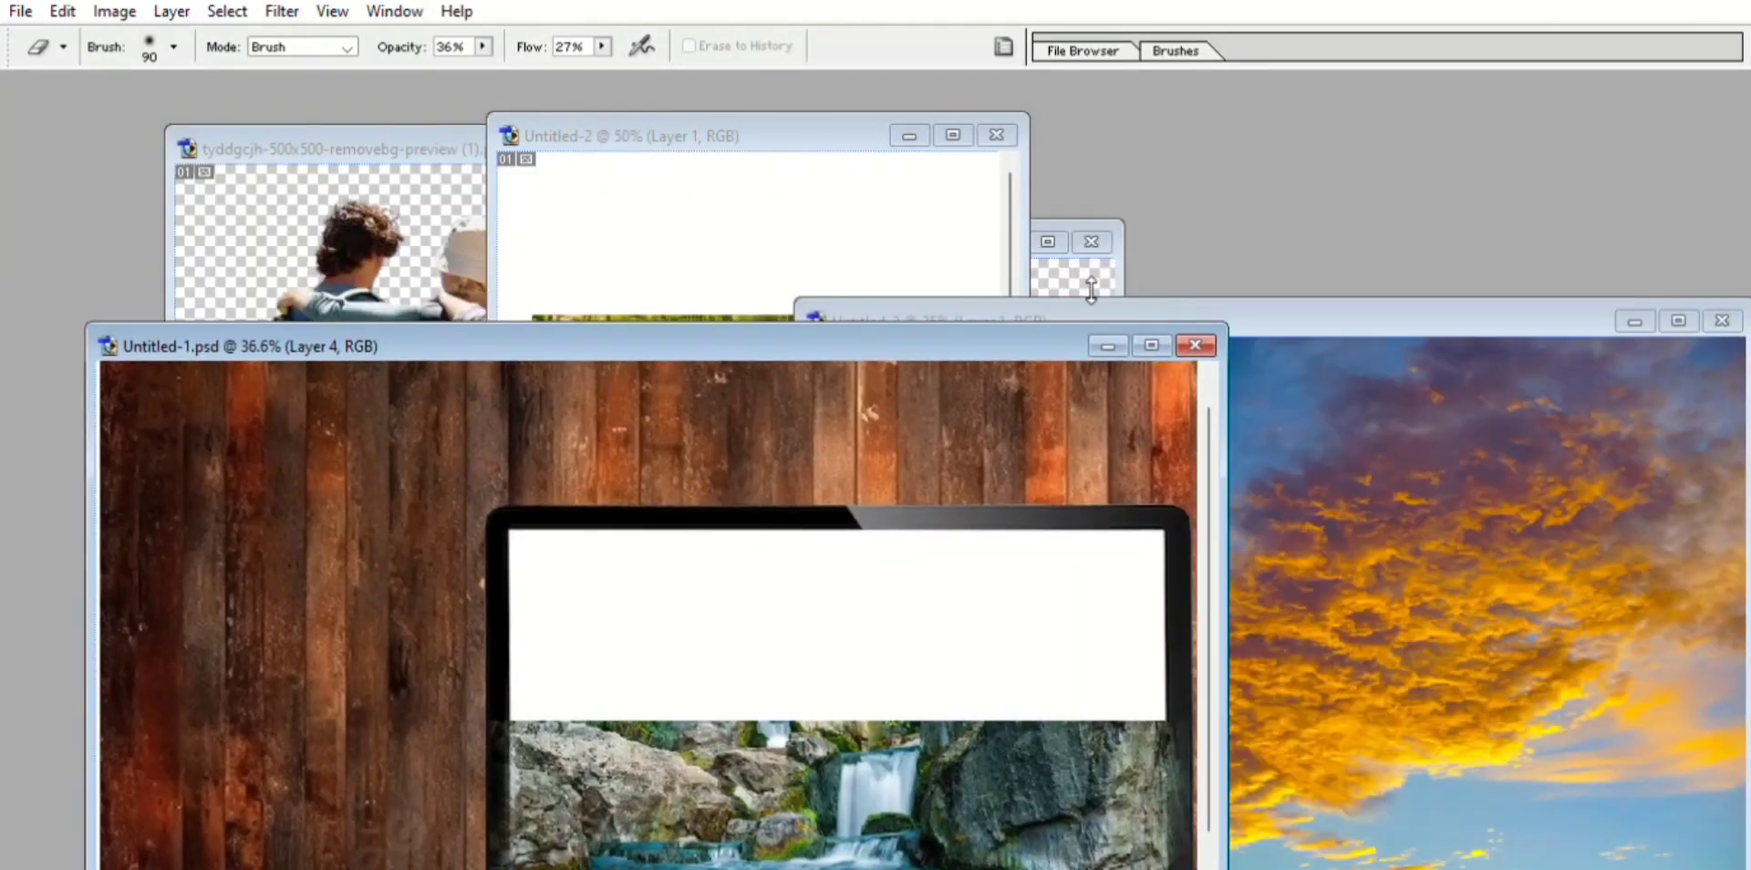
{"action": "left_click_drag", "start_coordinate": [1277, 290], "coordinate": [1212, 286]}
Copy the sky photo into the room scene and scale it over the laptop screen.
{"action": "key", "text": "v"}
{"action": "left_click_drag", "start_coordinate": [1003, 548], "coordinate": [582, 545]}
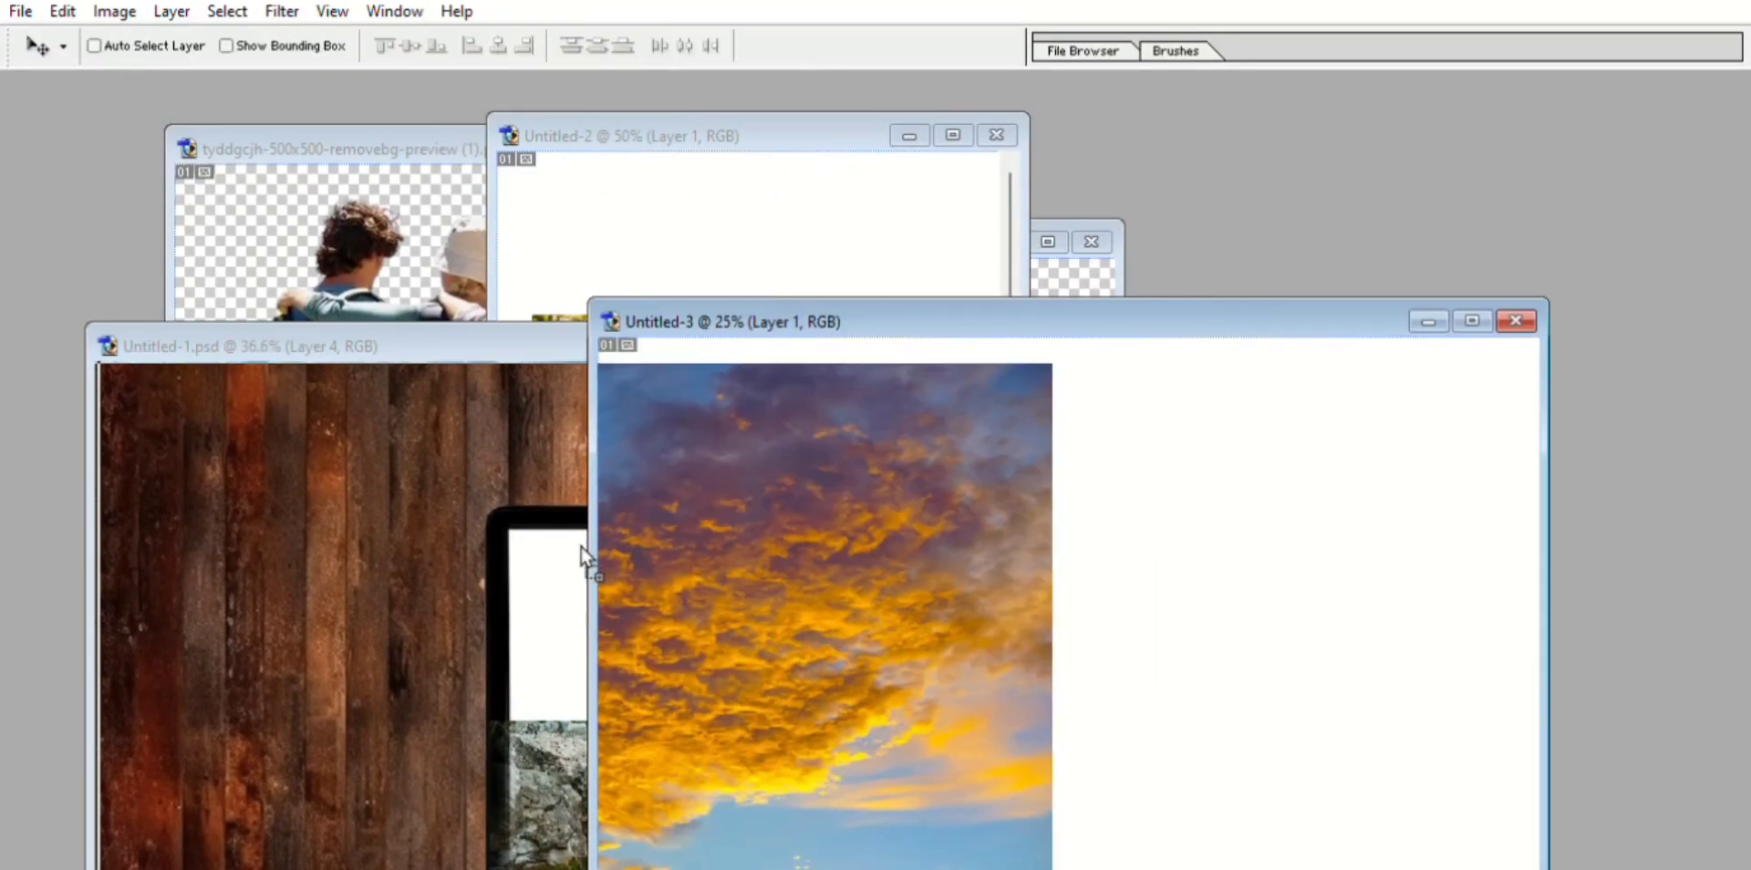
{"action": "key", "text": "ctrl+t"}
{"action": "left_click_drag", "start_coordinate": [1086, 763], "coordinate": [762, 547]}
{"action": "key", "text": "ctrl+0"}
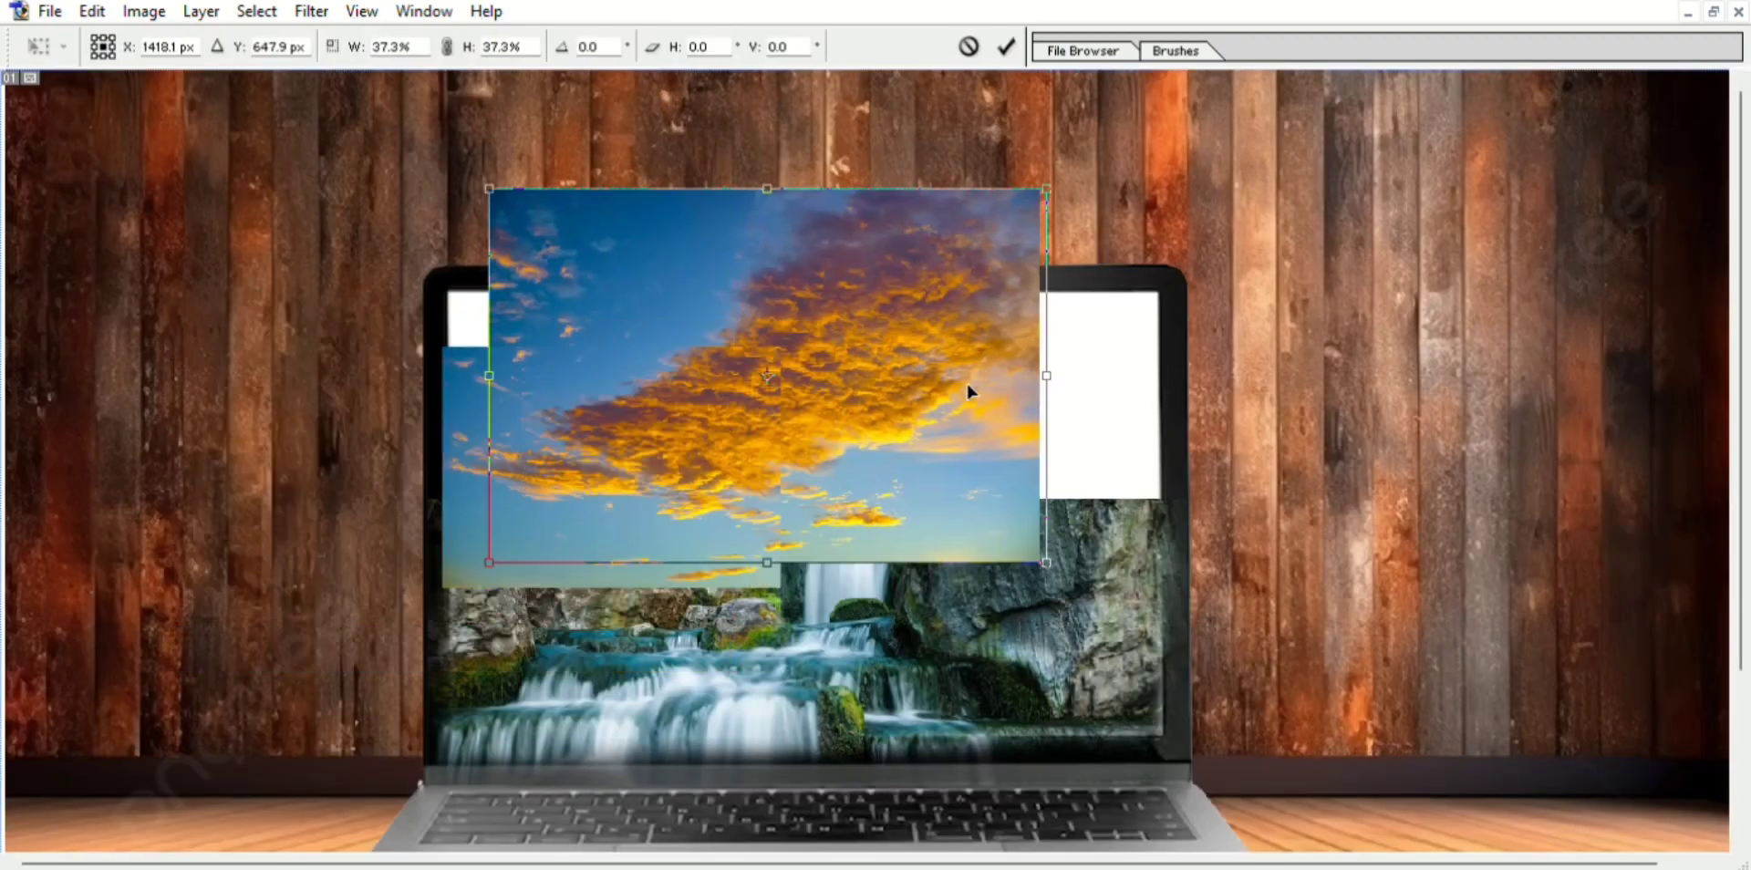
{"action": "mouse_move", "coordinate": [962, 377]}
{"action": "left_mouse_down"}
{"action": "mouse_move", "coordinate": [923, 319]}
{"action": "mouse_move", "coordinate": [917, 388]}
{"action": "left_mouse_up"}
{"action": "left_click_drag", "start_coordinate": [1000, 185], "coordinate": [1186, 71]}
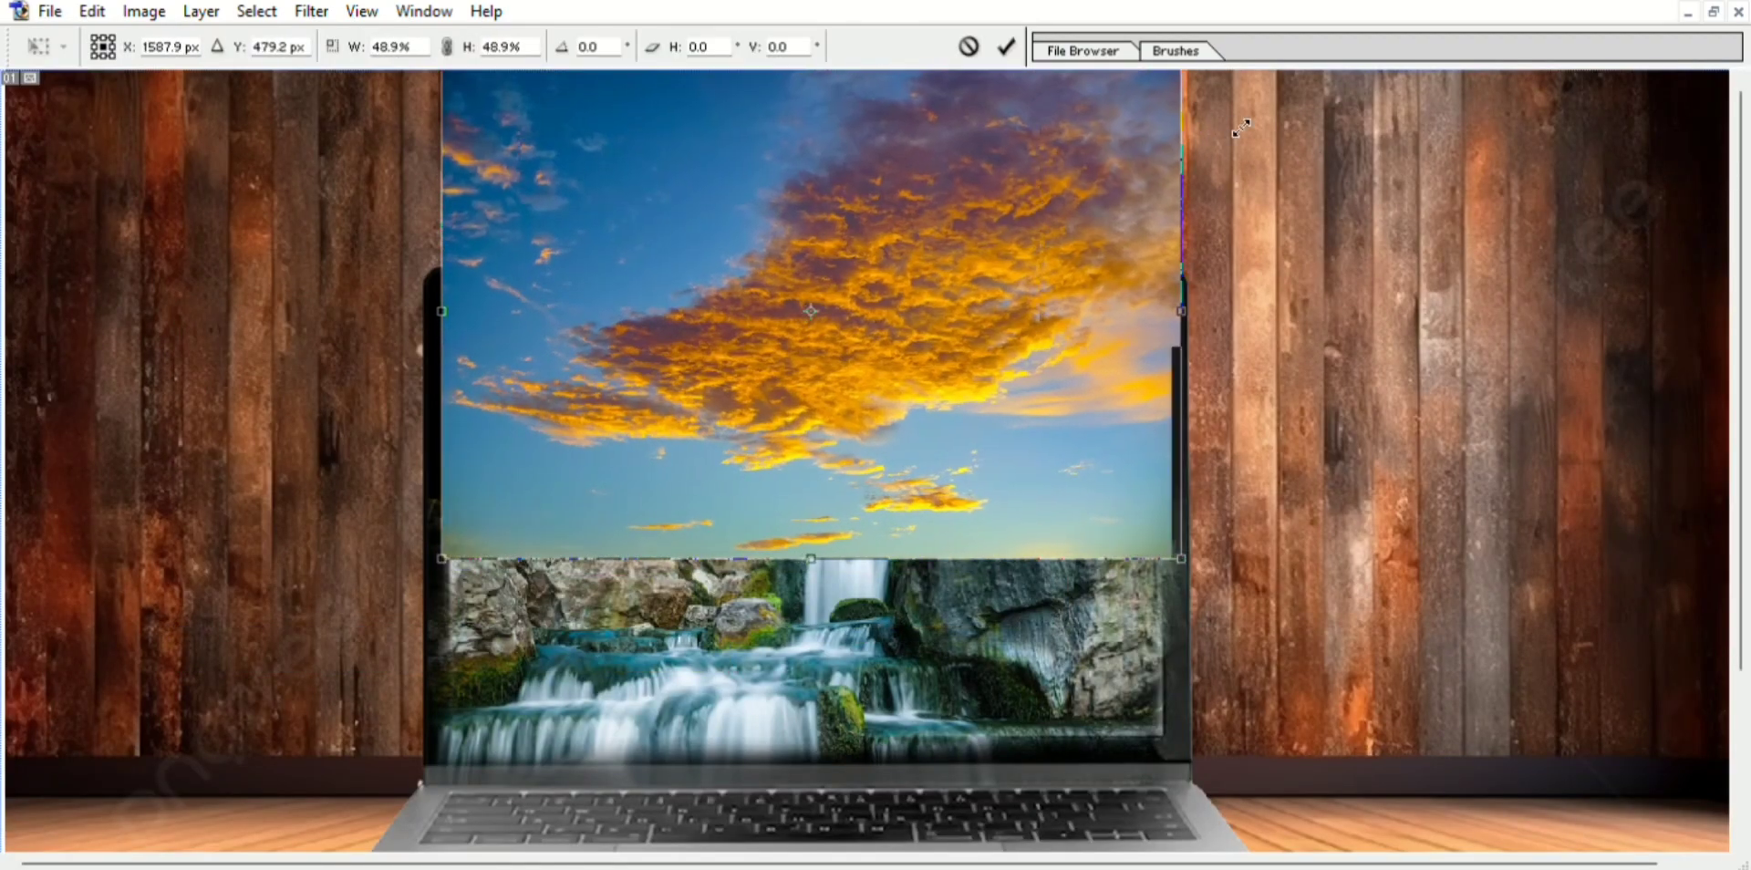
{"action": "key", "text": "Return"}
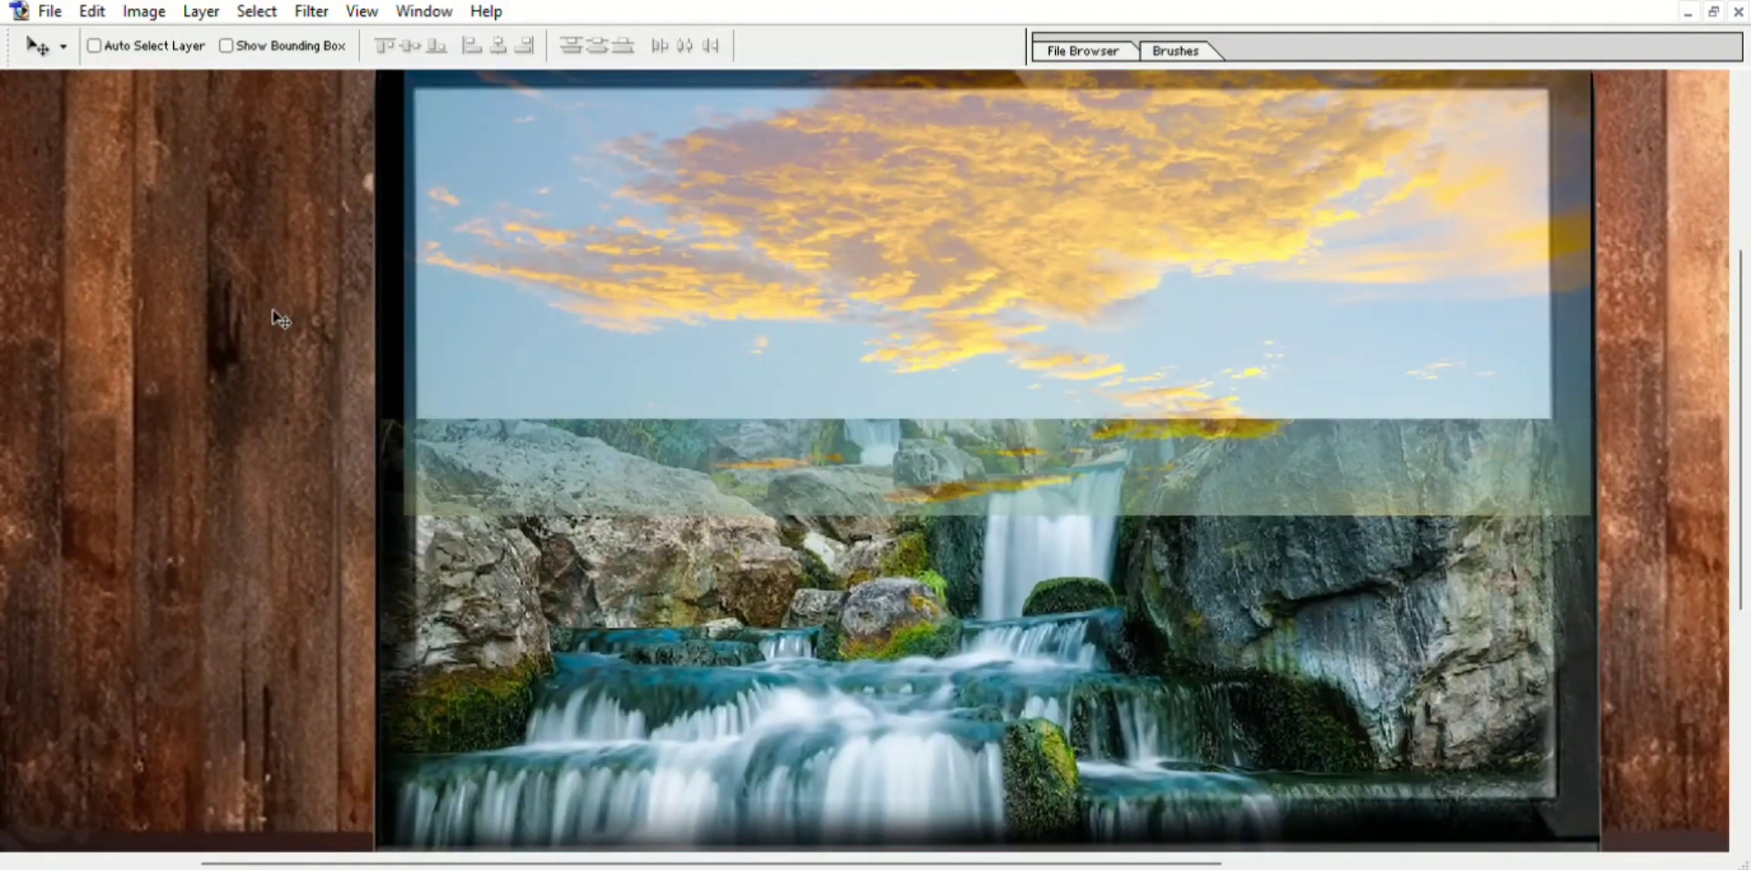
Nudge the sky layer up and erase where it overlaps the rocks.
{"action": "left_click_drag", "start_coordinate": [883, 307], "coordinate": [879, 264]}
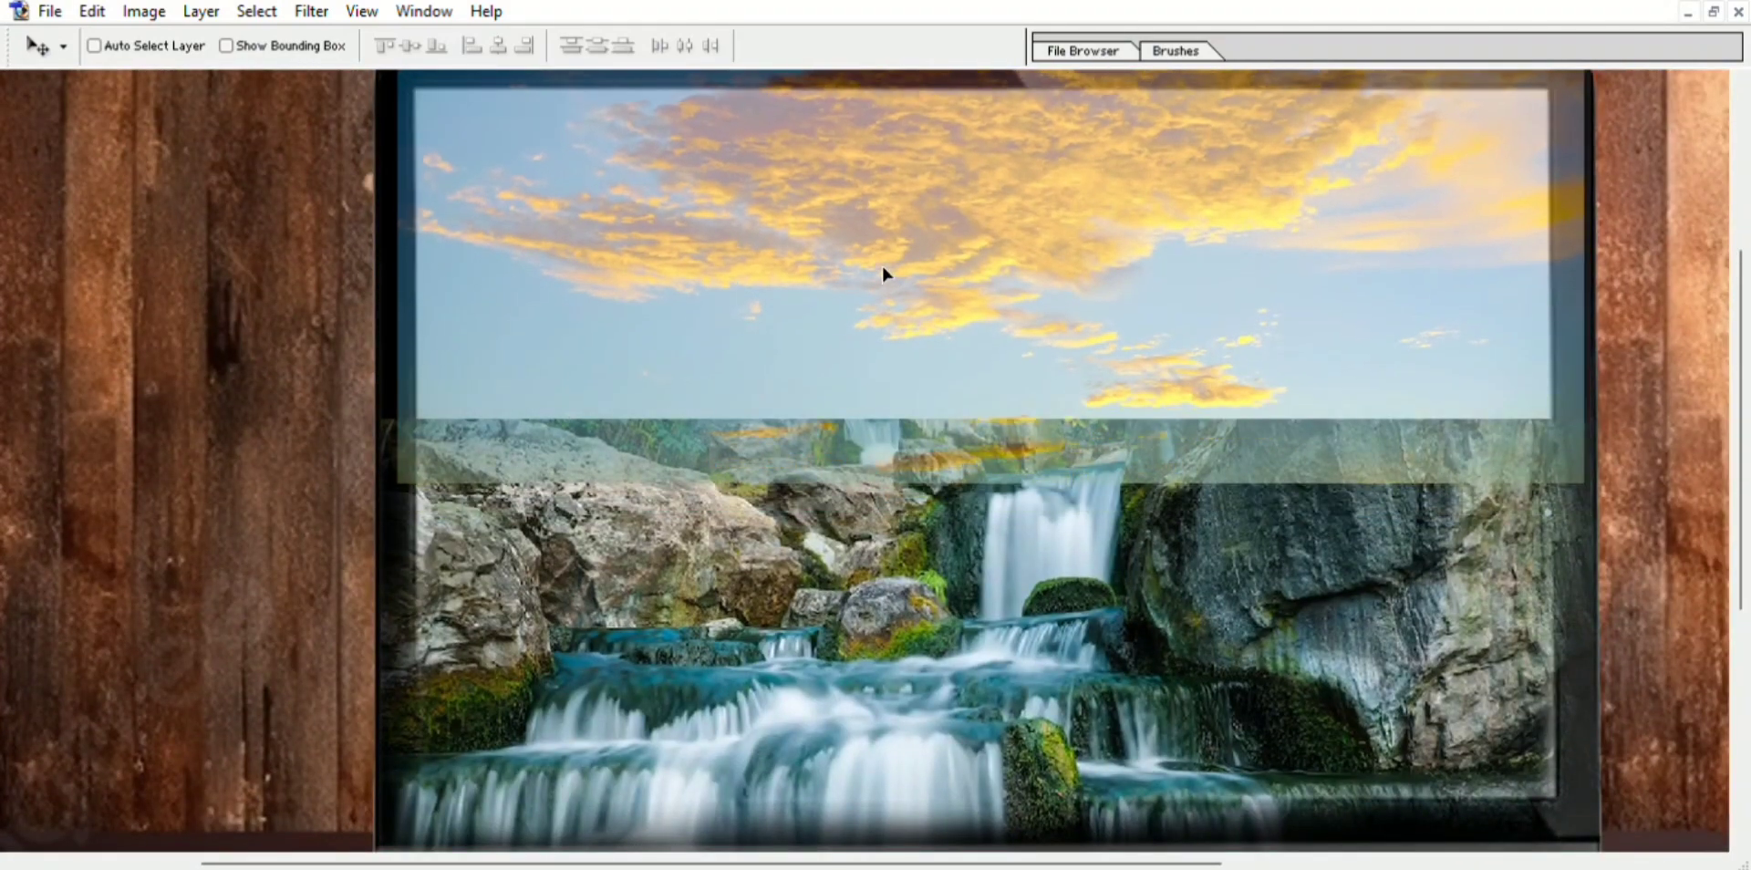
{"action": "key", "text": "s"}
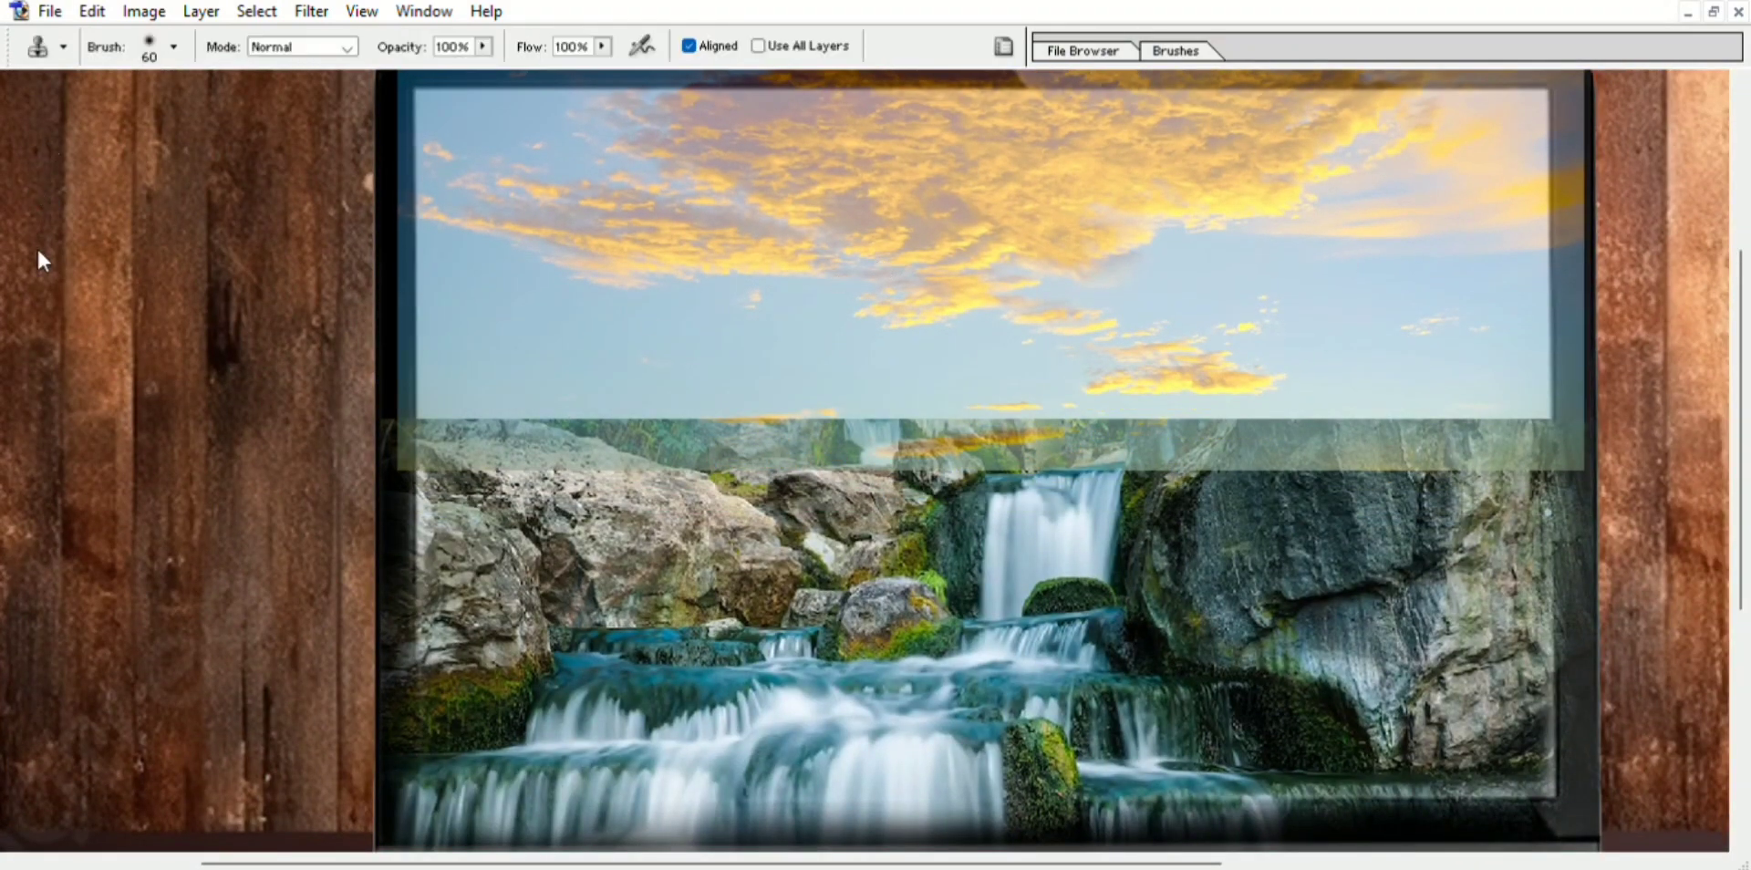
{"action": "key", "text": "e"}
{"action": "left_click_drag", "start_coordinate": [766, 450], "coordinate": [1359, 447]}
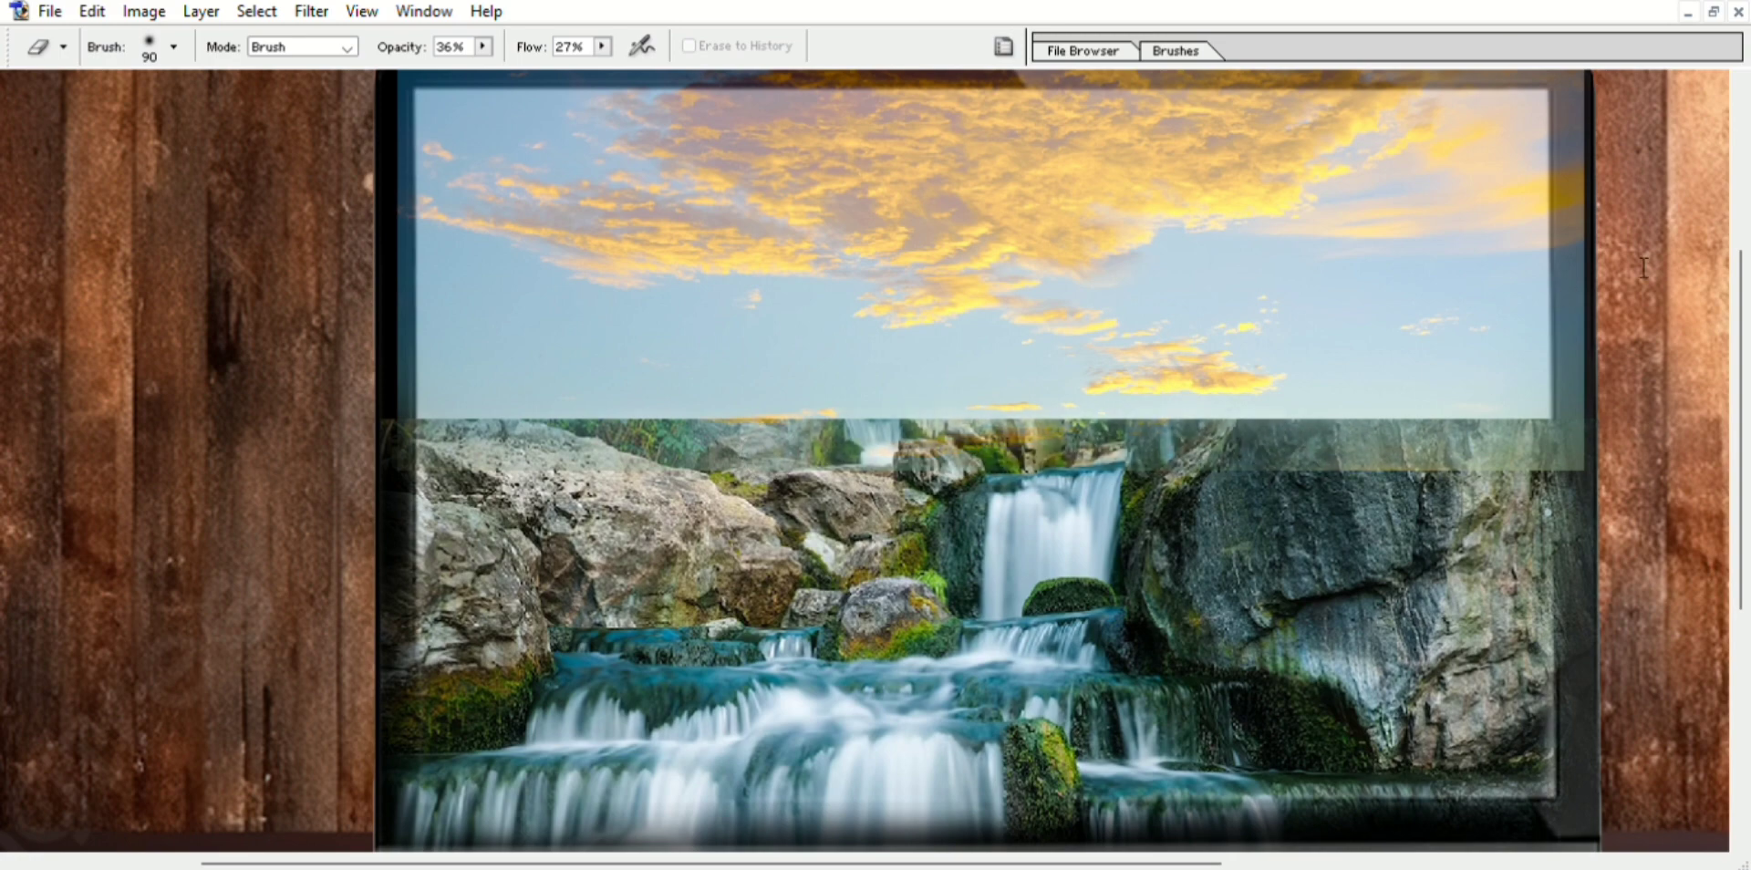
{"action": "left_click_drag", "start_coordinate": [1670, 193], "coordinate": [1274, 204]}
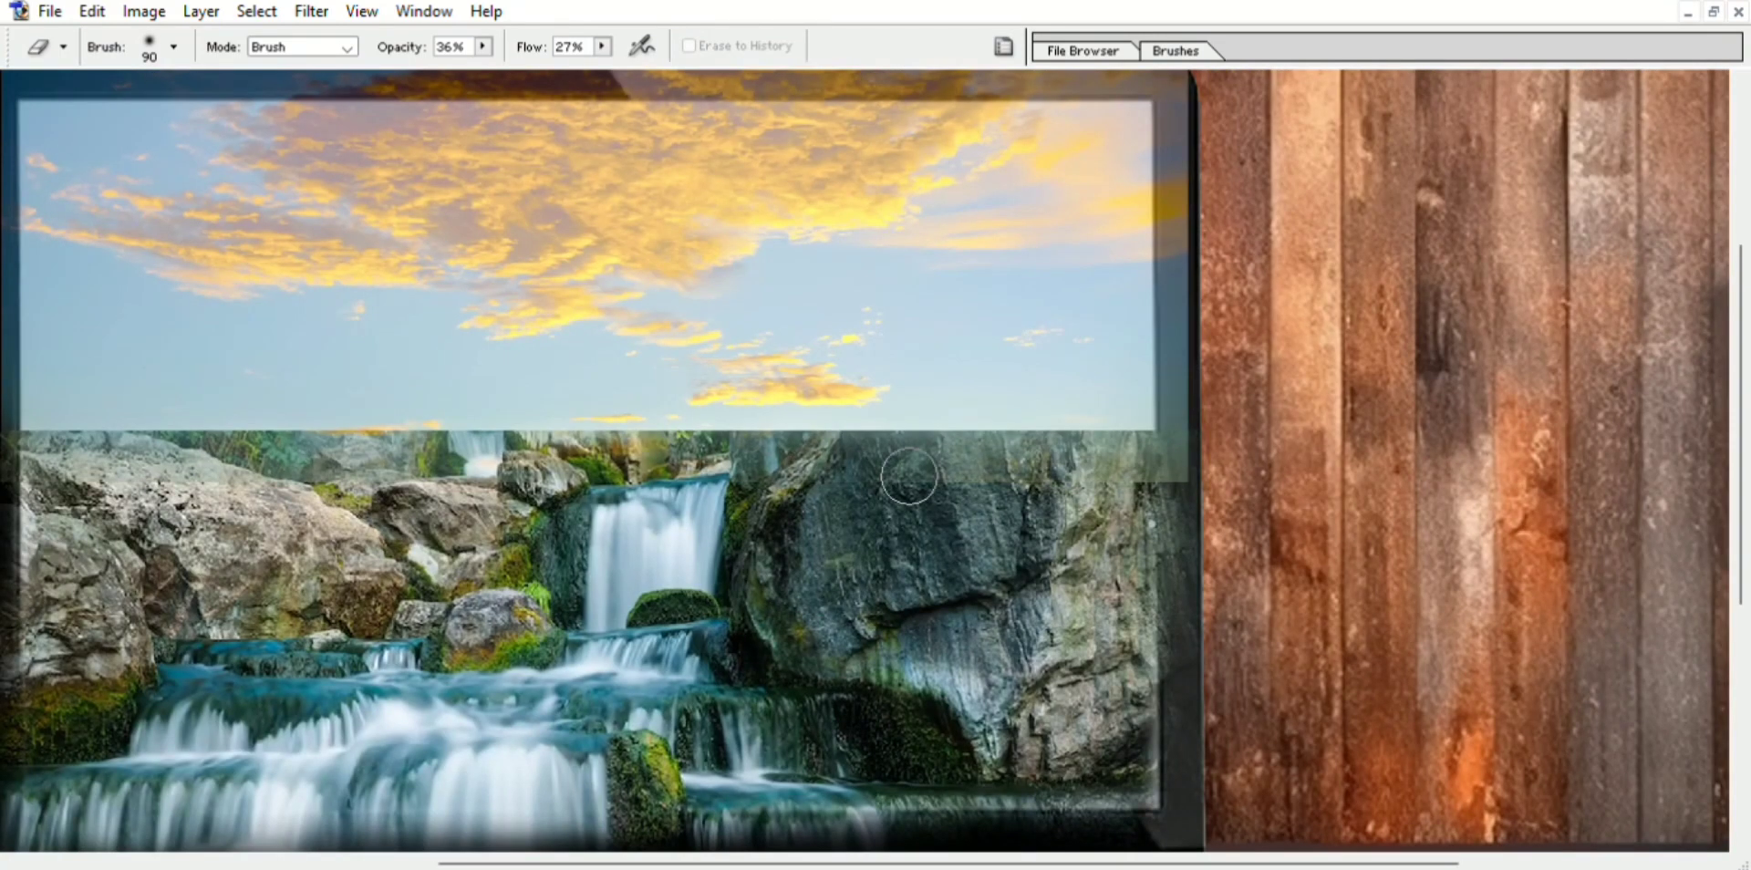
{"action": "scroll", "coordinate": [1233, 483], "scroll_direction": "down", "scroll_amount": 3}
{"action": "scroll", "coordinate": [1089, 617], "scroll_direction": "up", "scroll_amount": 3}
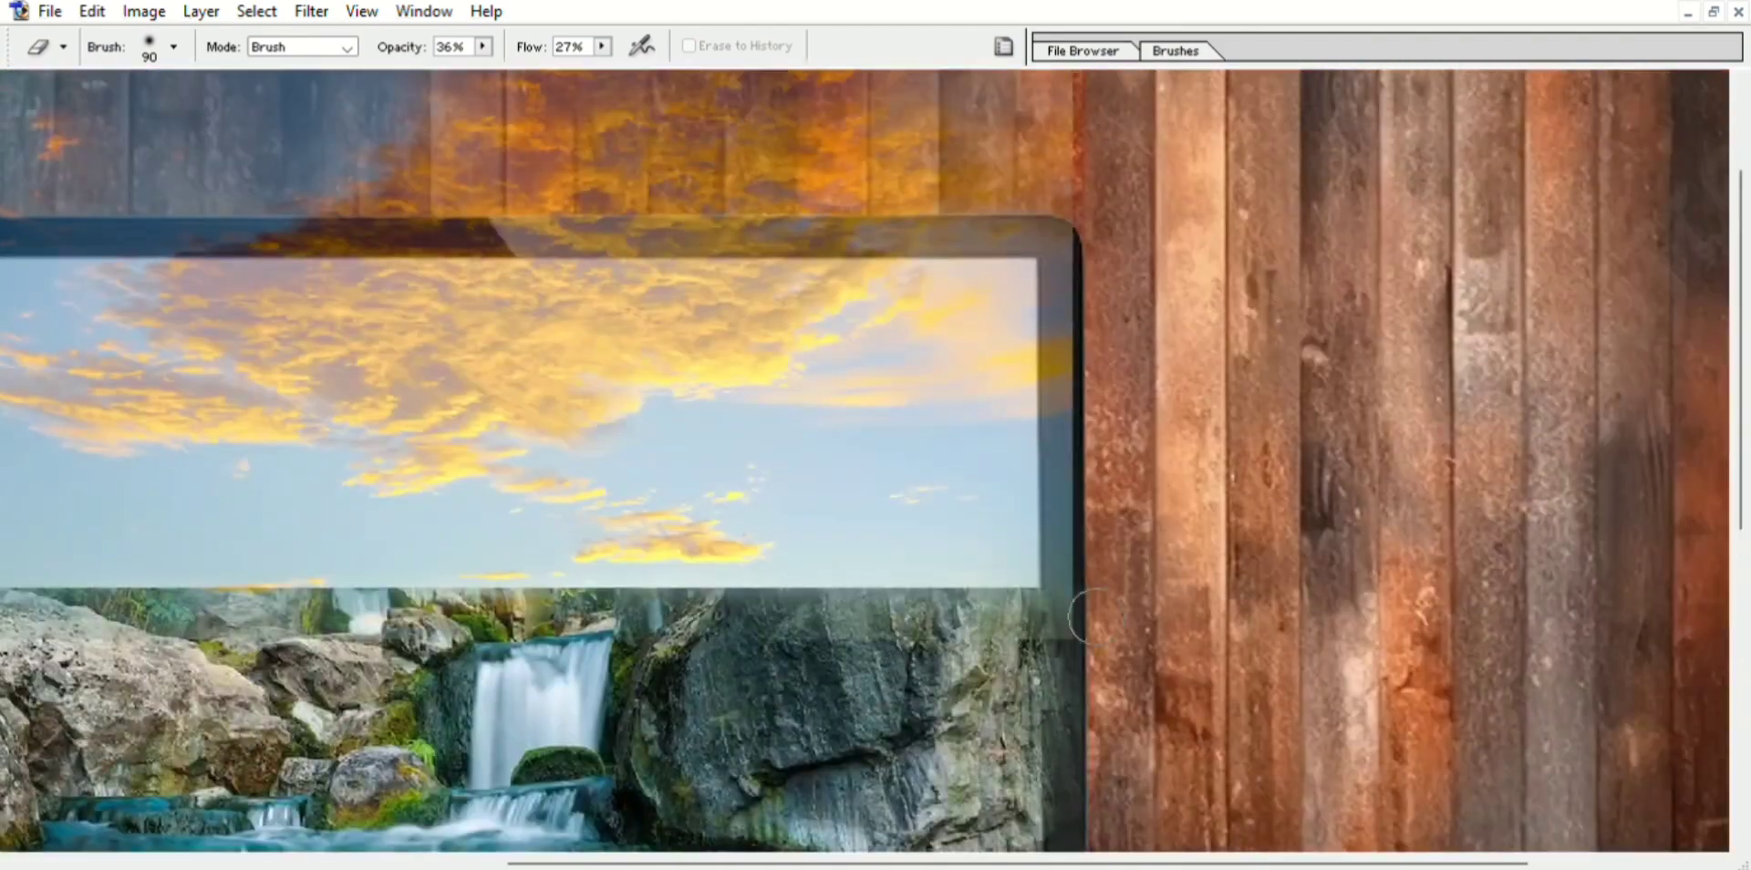
Erase the sky along the right and left bezels and soften its lower-left edge.
{"action": "left_click_drag", "start_coordinate": [1061, 511], "coordinate": [1099, 343]}
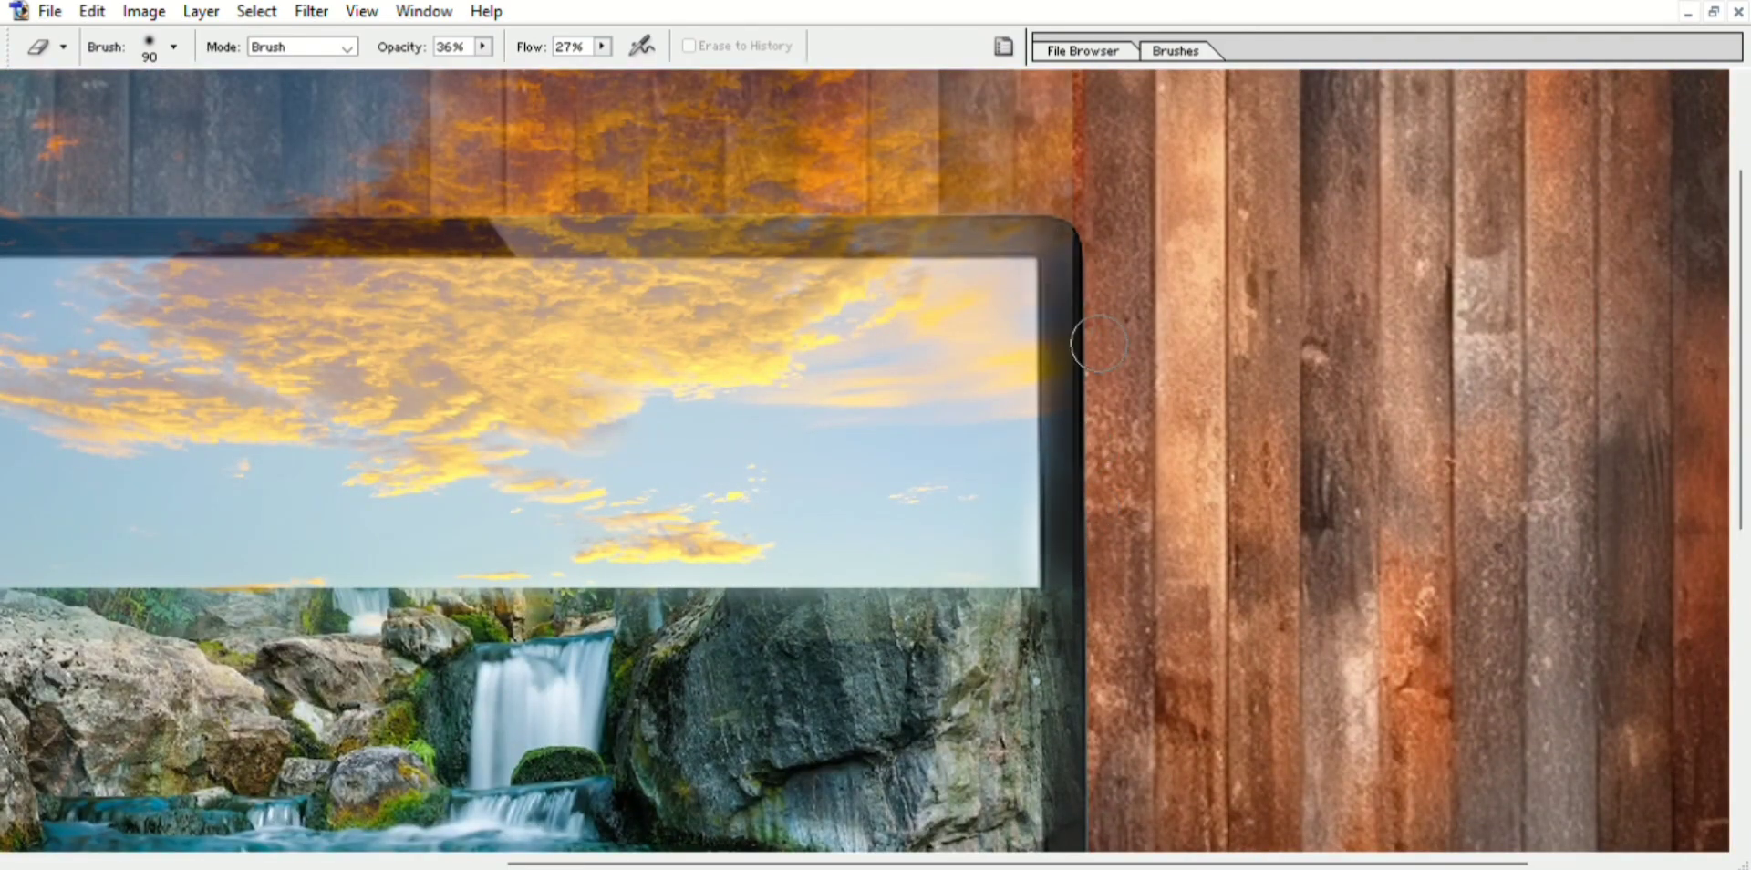
{"action": "left_click_drag", "start_coordinate": [721, 677], "coordinate": [1249, 669]}
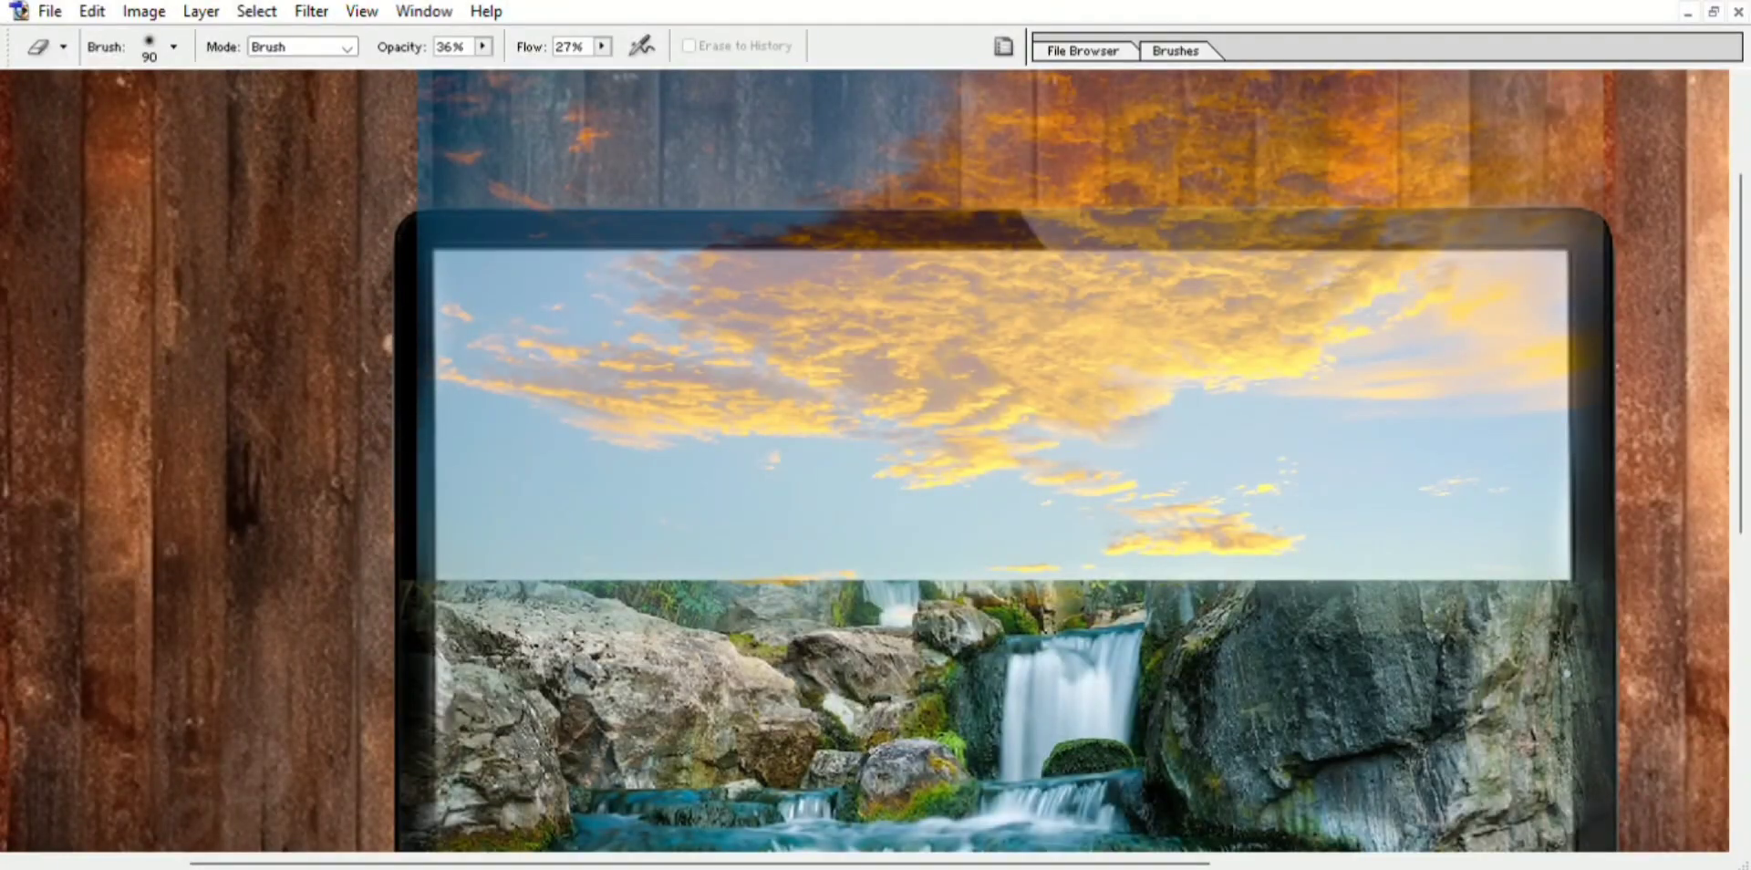
{"action": "left_click_drag", "start_coordinate": [416, 435], "coordinate": [411, 495]}
{"action": "left_click_drag", "start_coordinate": [479, 561], "coordinate": [570, 565]}
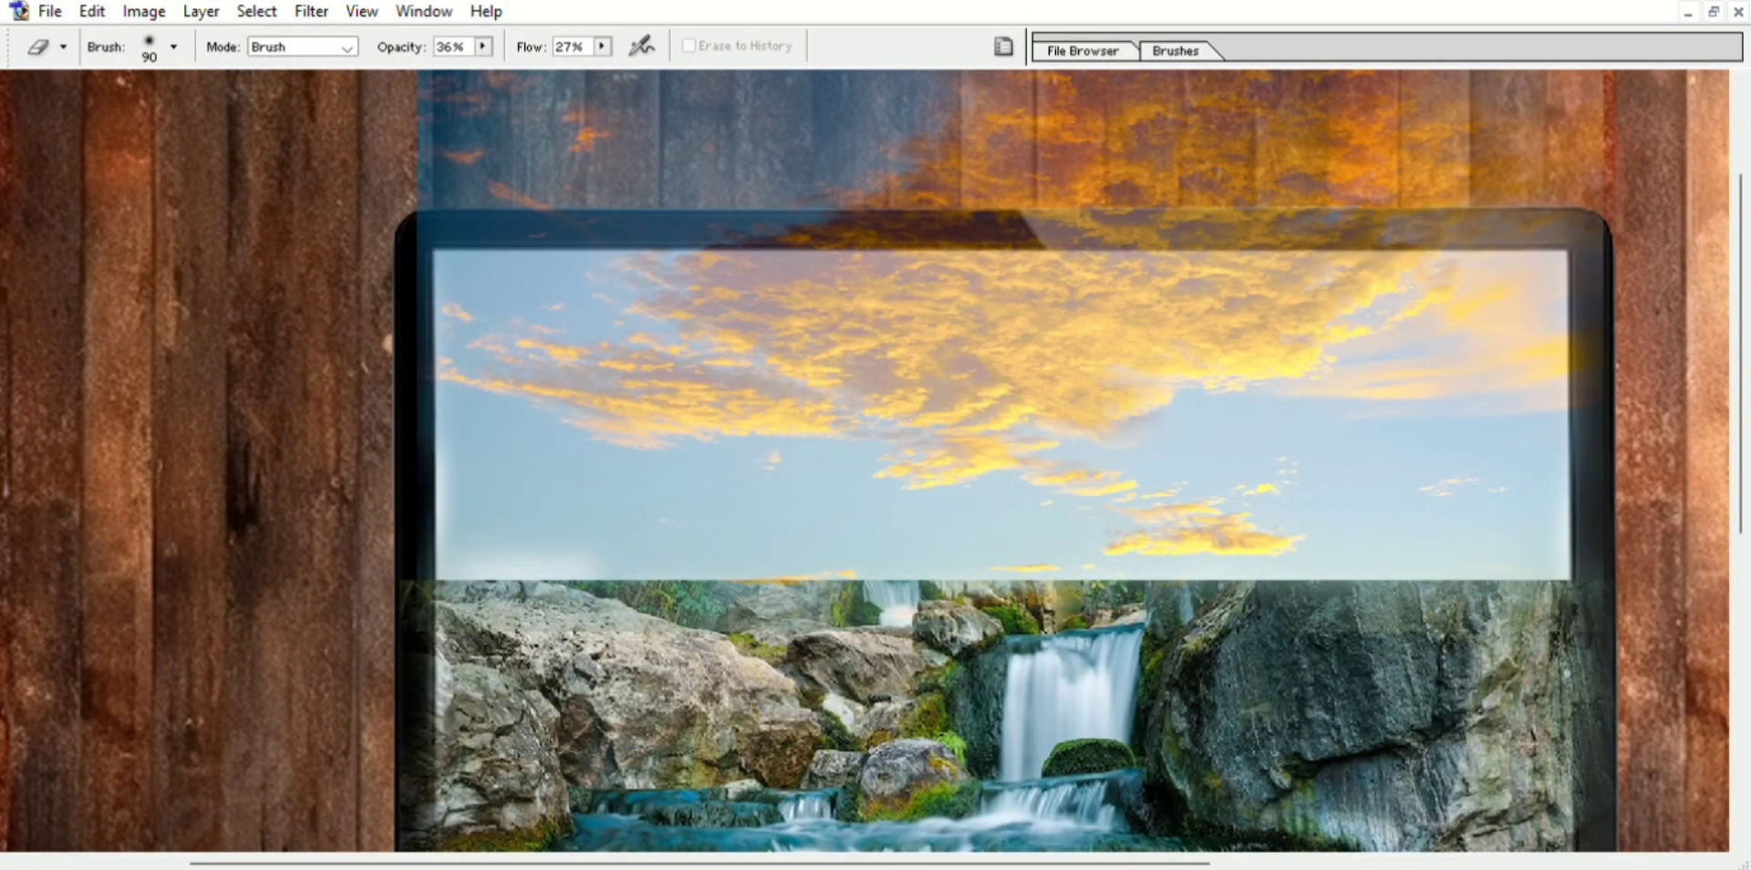
{"action": "key", "text": "ctrl+0"}
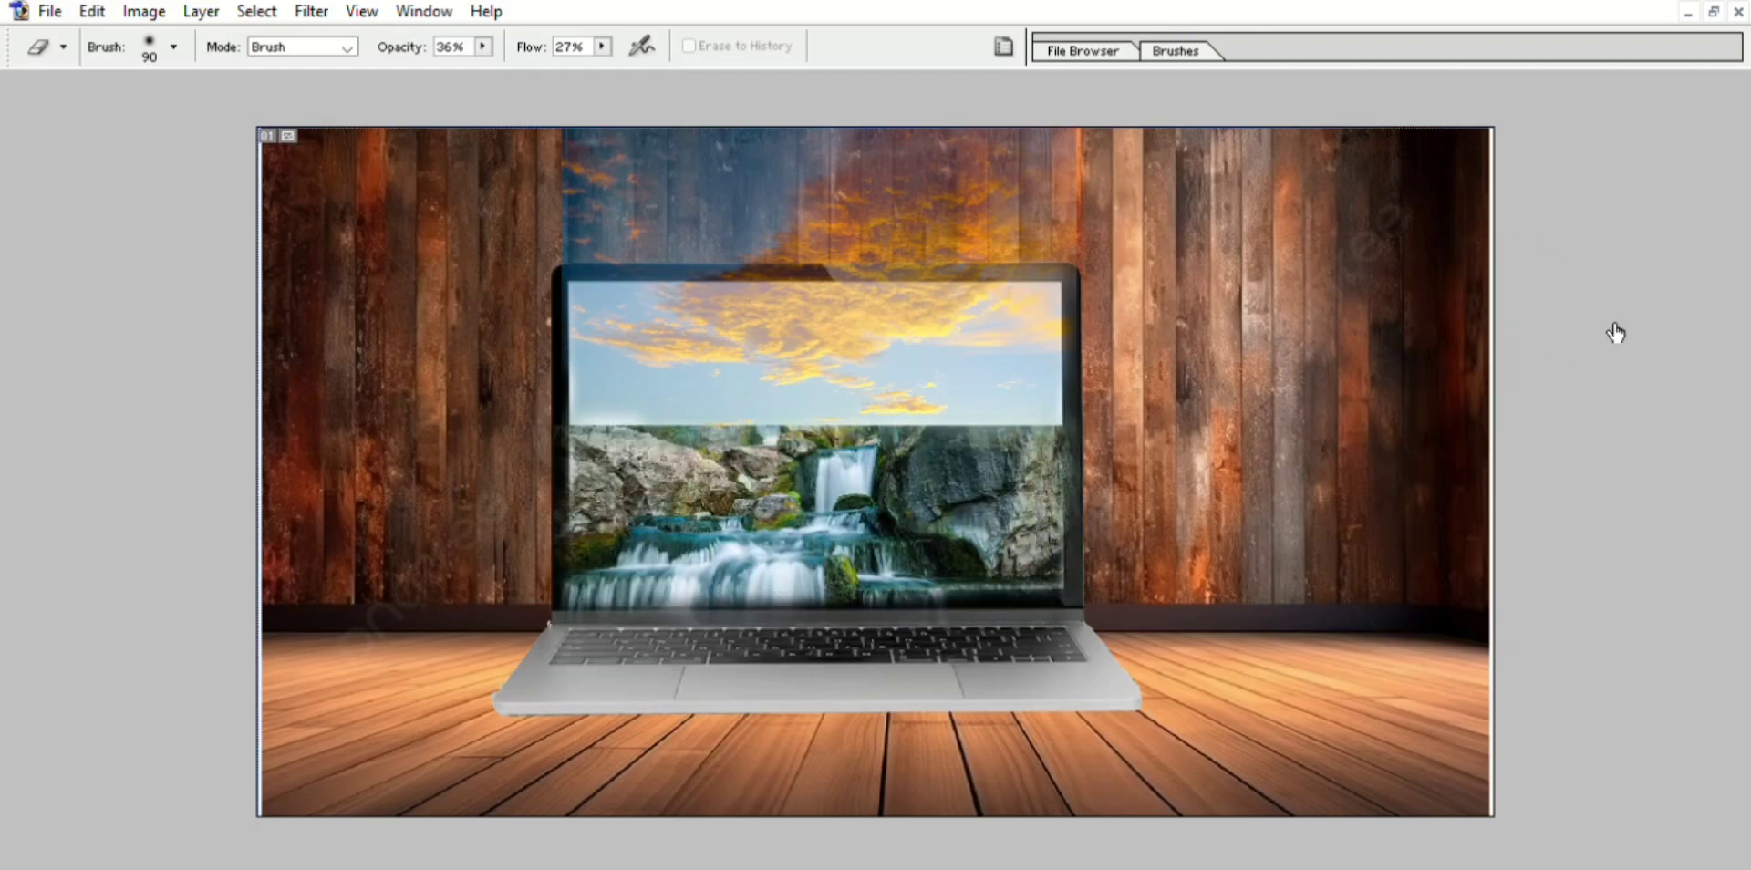
{"action": "key", "text": "ctrl+plus"}
{"action": "key", "text": "ctrl+plus"}
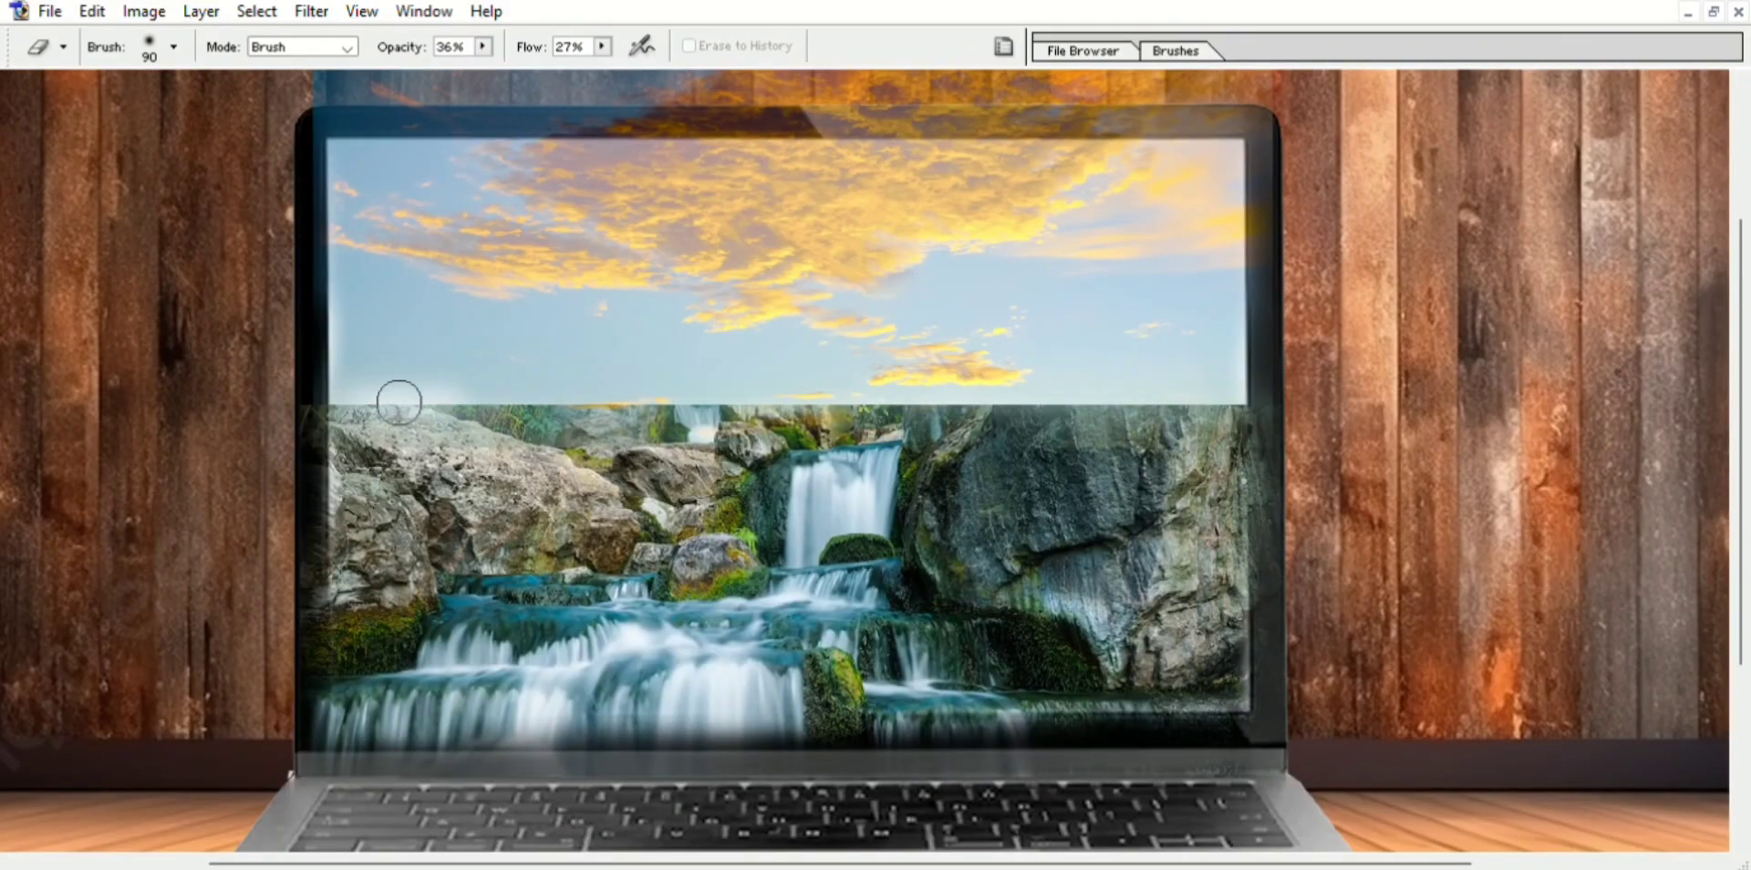
Soften the sky-rock horizon with low-opacity eraser strokes from left to right.
{"action": "mouse_move", "coordinate": [346, 415]}
{"action": "left_mouse_down"}
{"action": "mouse_move", "coordinate": [626, 402]}
{"action": "mouse_move", "coordinate": [606, 390]}
{"action": "mouse_move", "coordinate": [820, 420]}
{"action": "mouse_move", "coordinate": [1039, 415]}
{"action": "left_mouse_up"}
{"action": "left_click_drag", "start_coordinate": [820, 405], "coordinate": [1240, 420]}
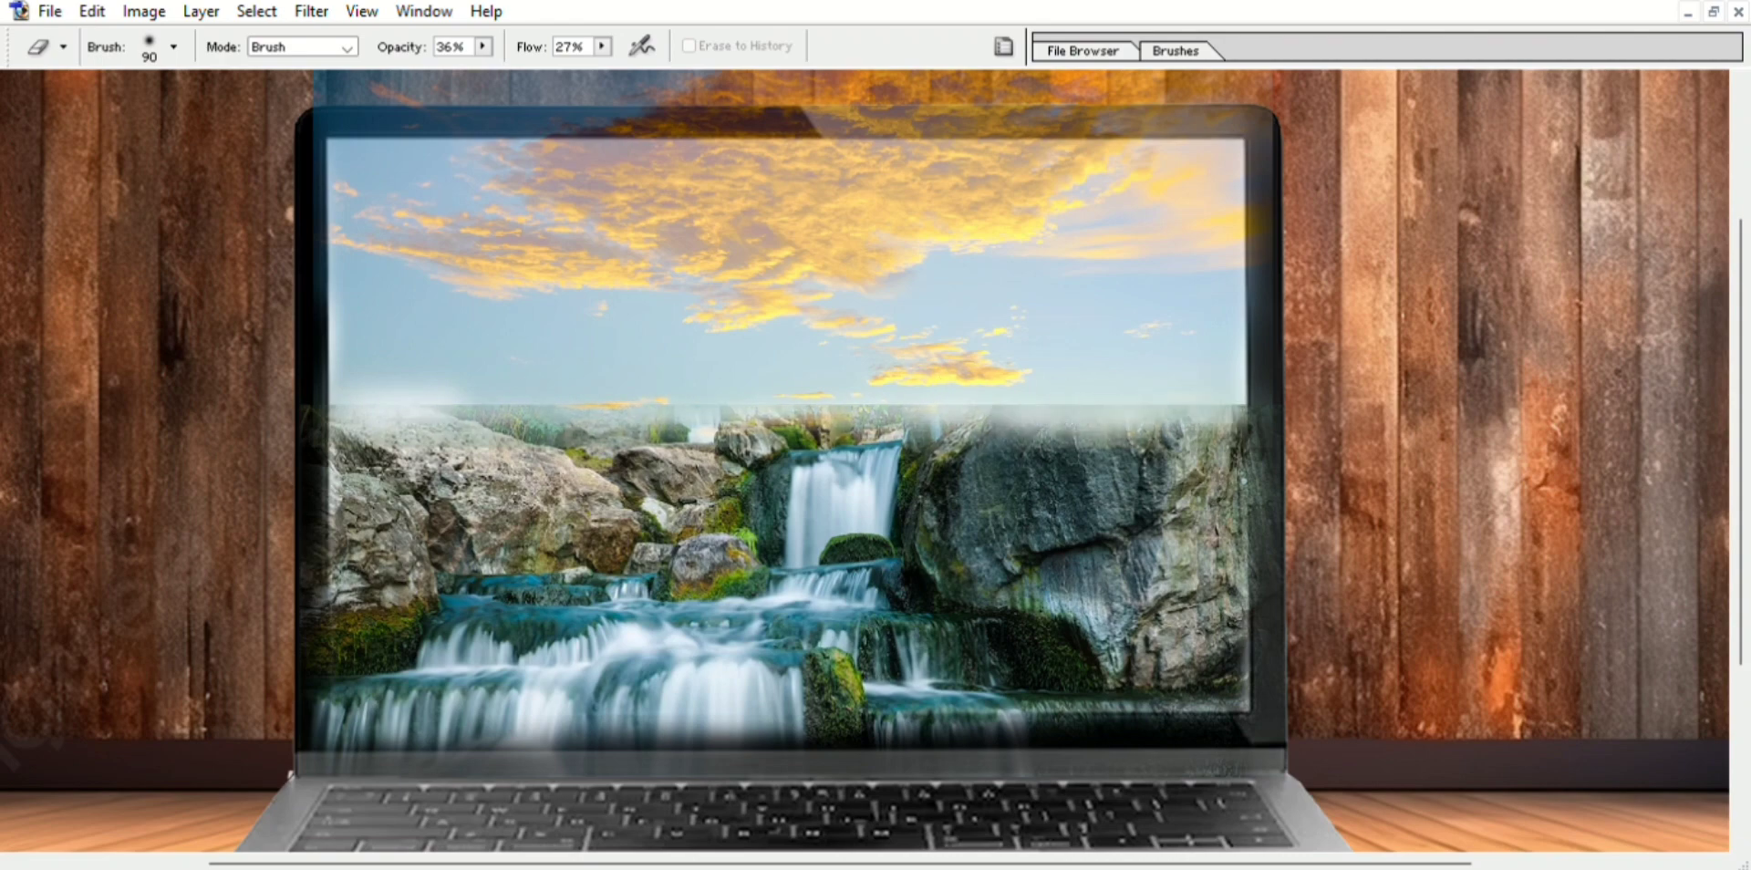
{"action": "key", "text": "ctrl+plus"}
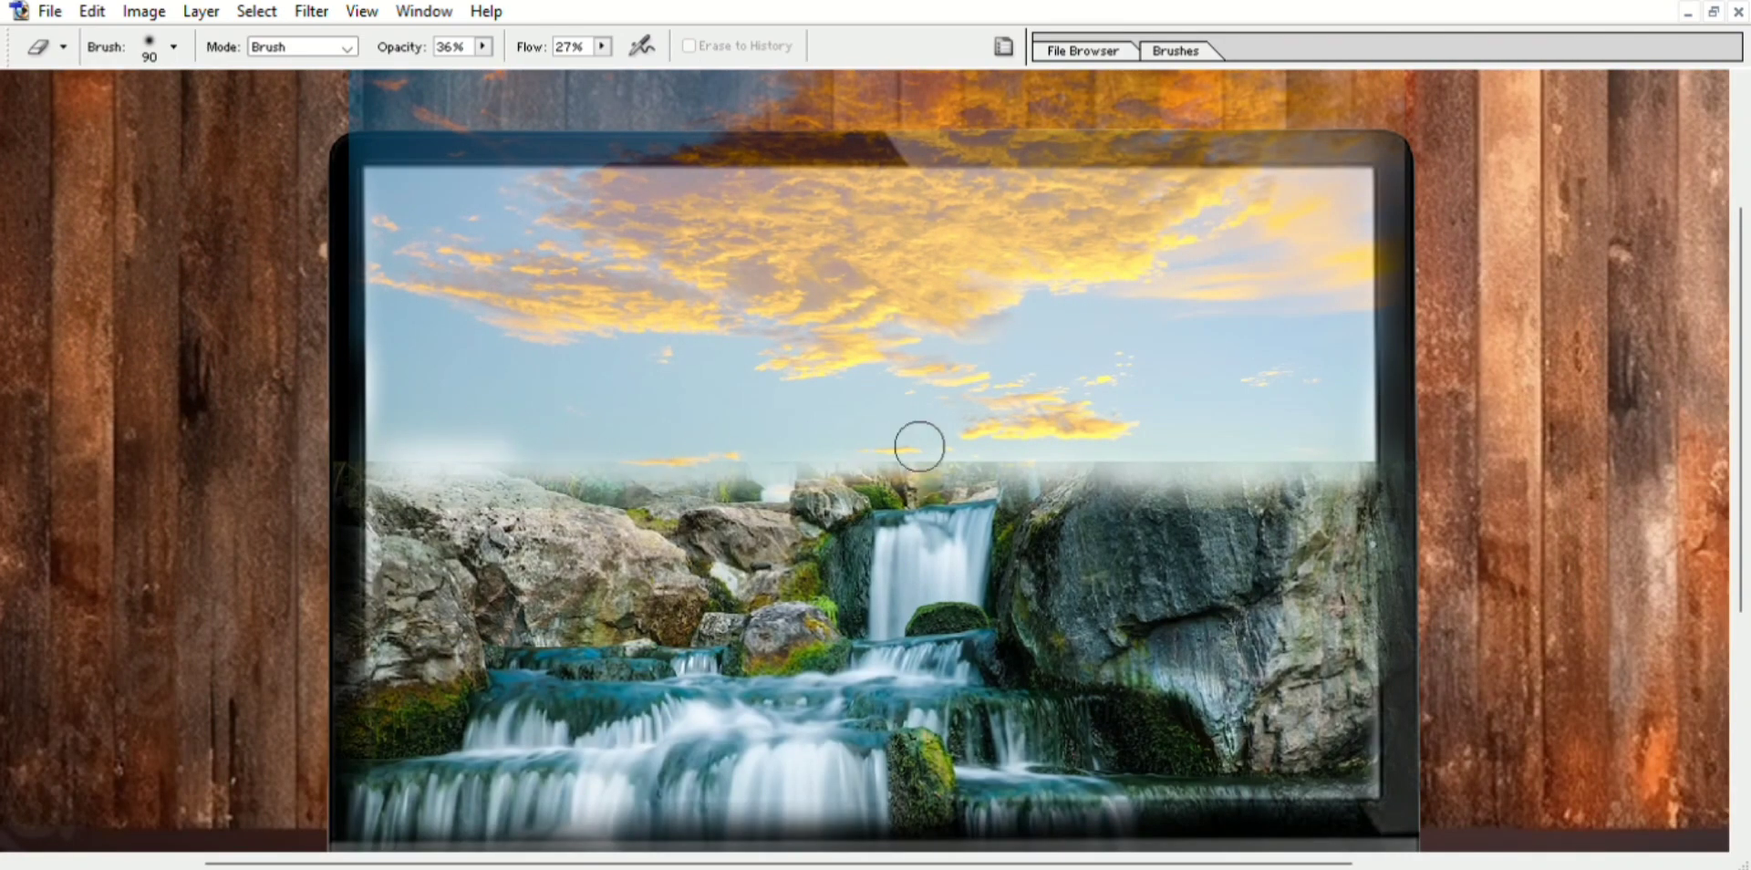
{"action": "left_click_drag", "start_coordinate": [886, 455], "coordinate": [977, 481]}
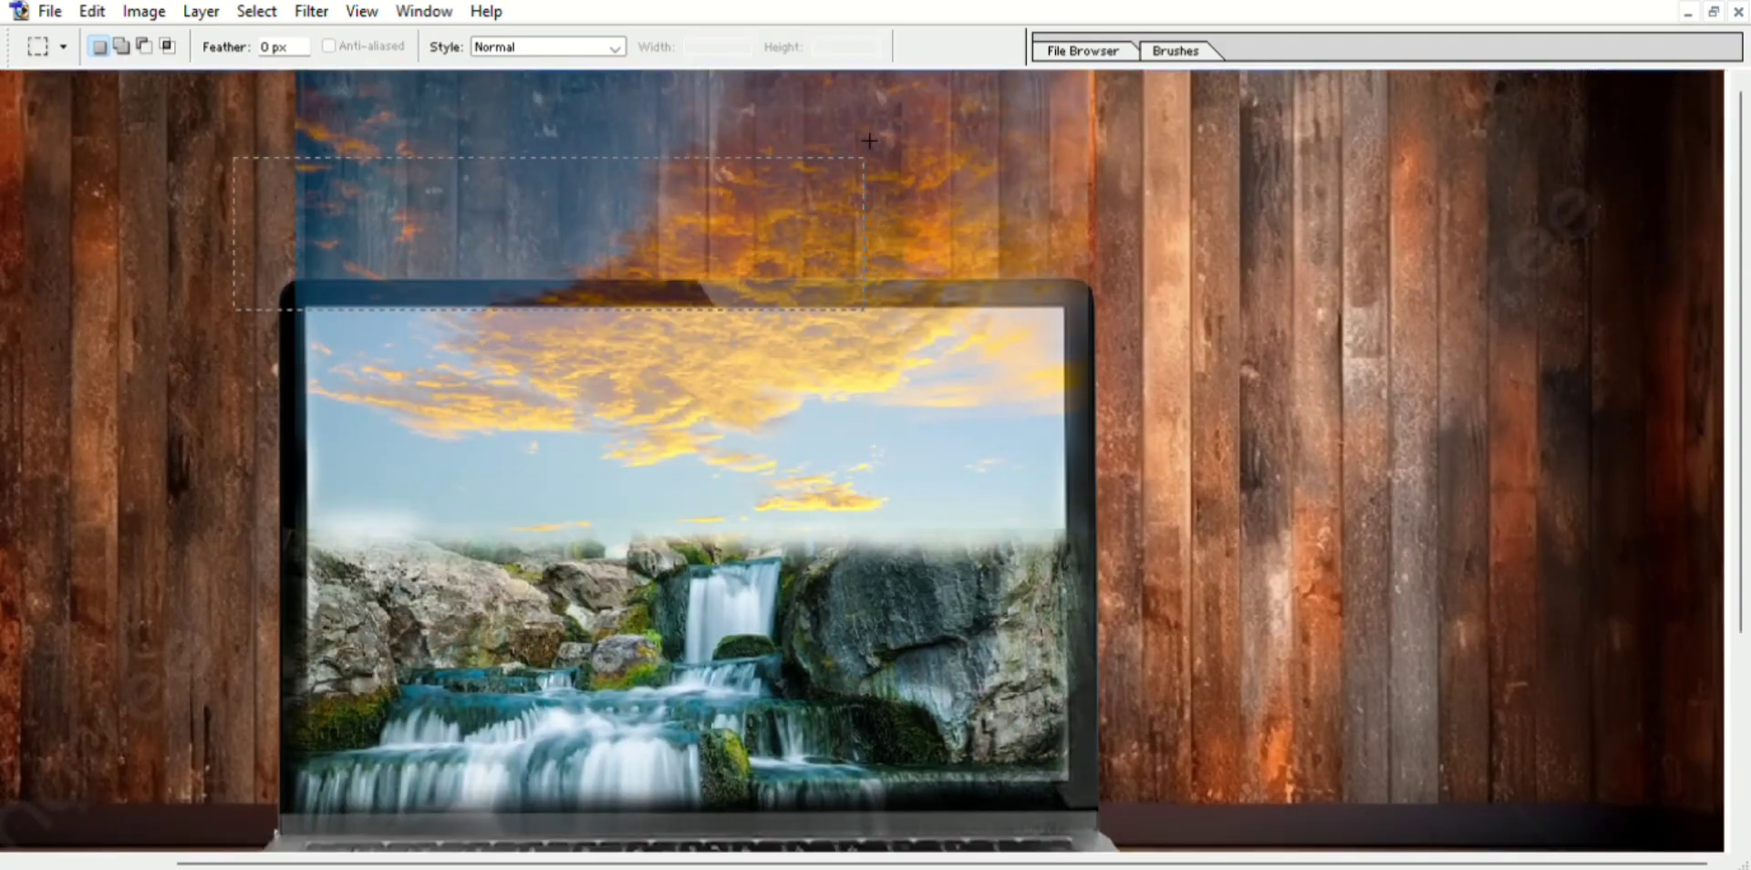
Select the sky overflow above the laptop and remove it from the wooden wall.
{"action": "left_click_drag", "start_coordinate": [1265, 289], "coordinate": [234, 70]}
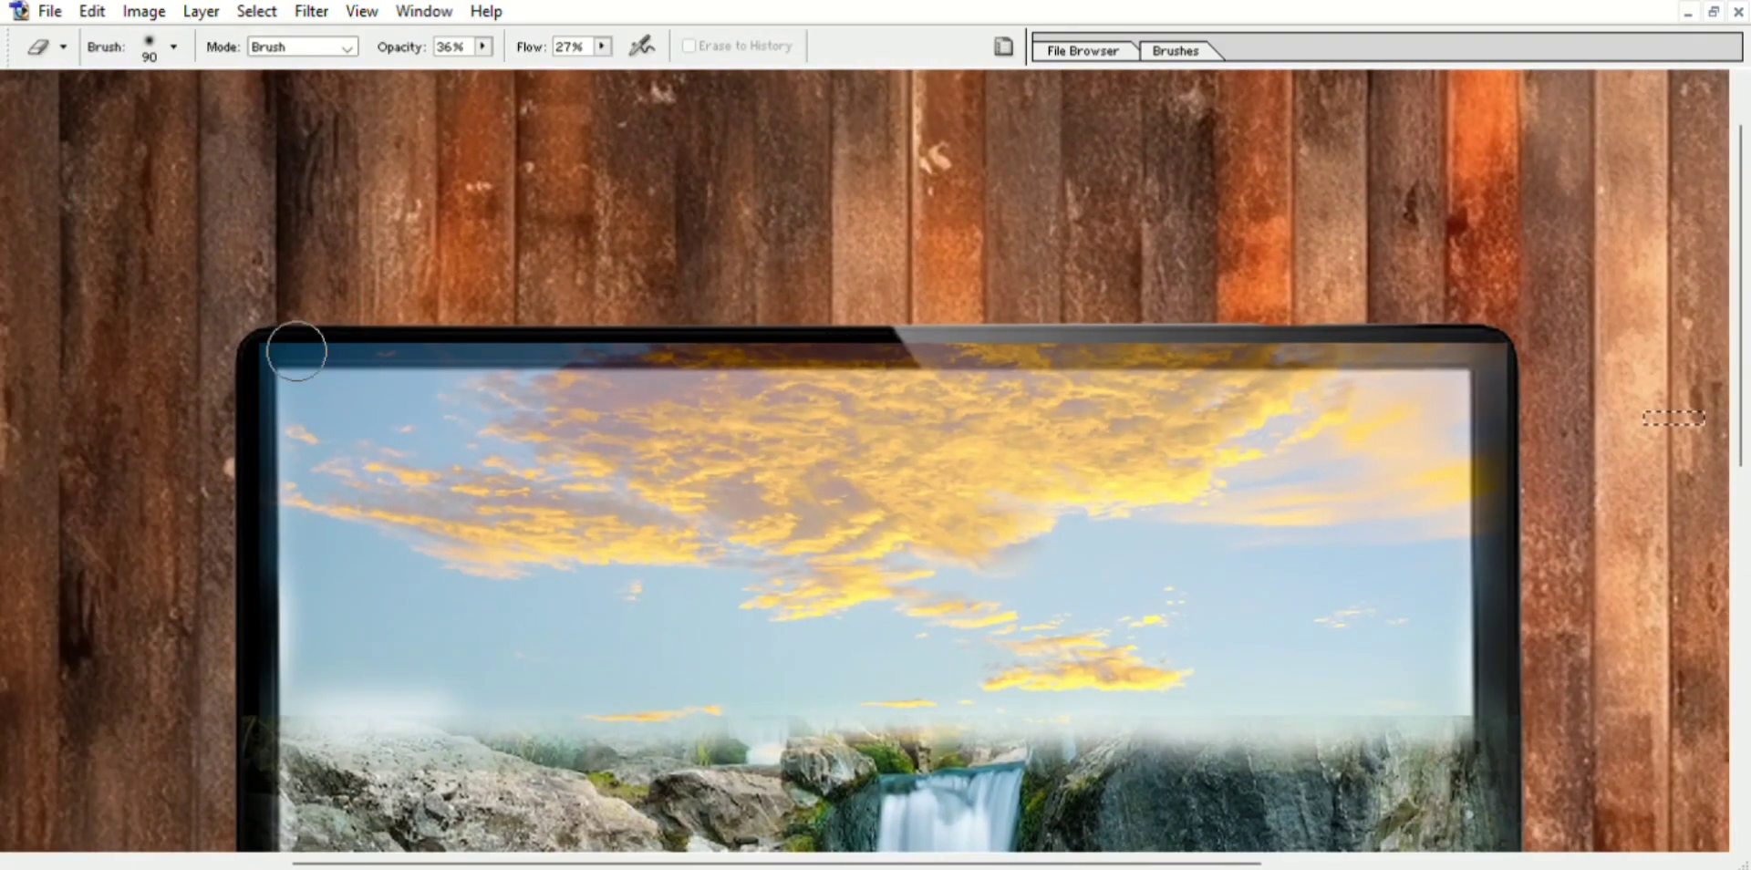
{"action": "scroll", "coordinate": [398, 385], "scroll_direction": "up", "scroll_amount": 1}
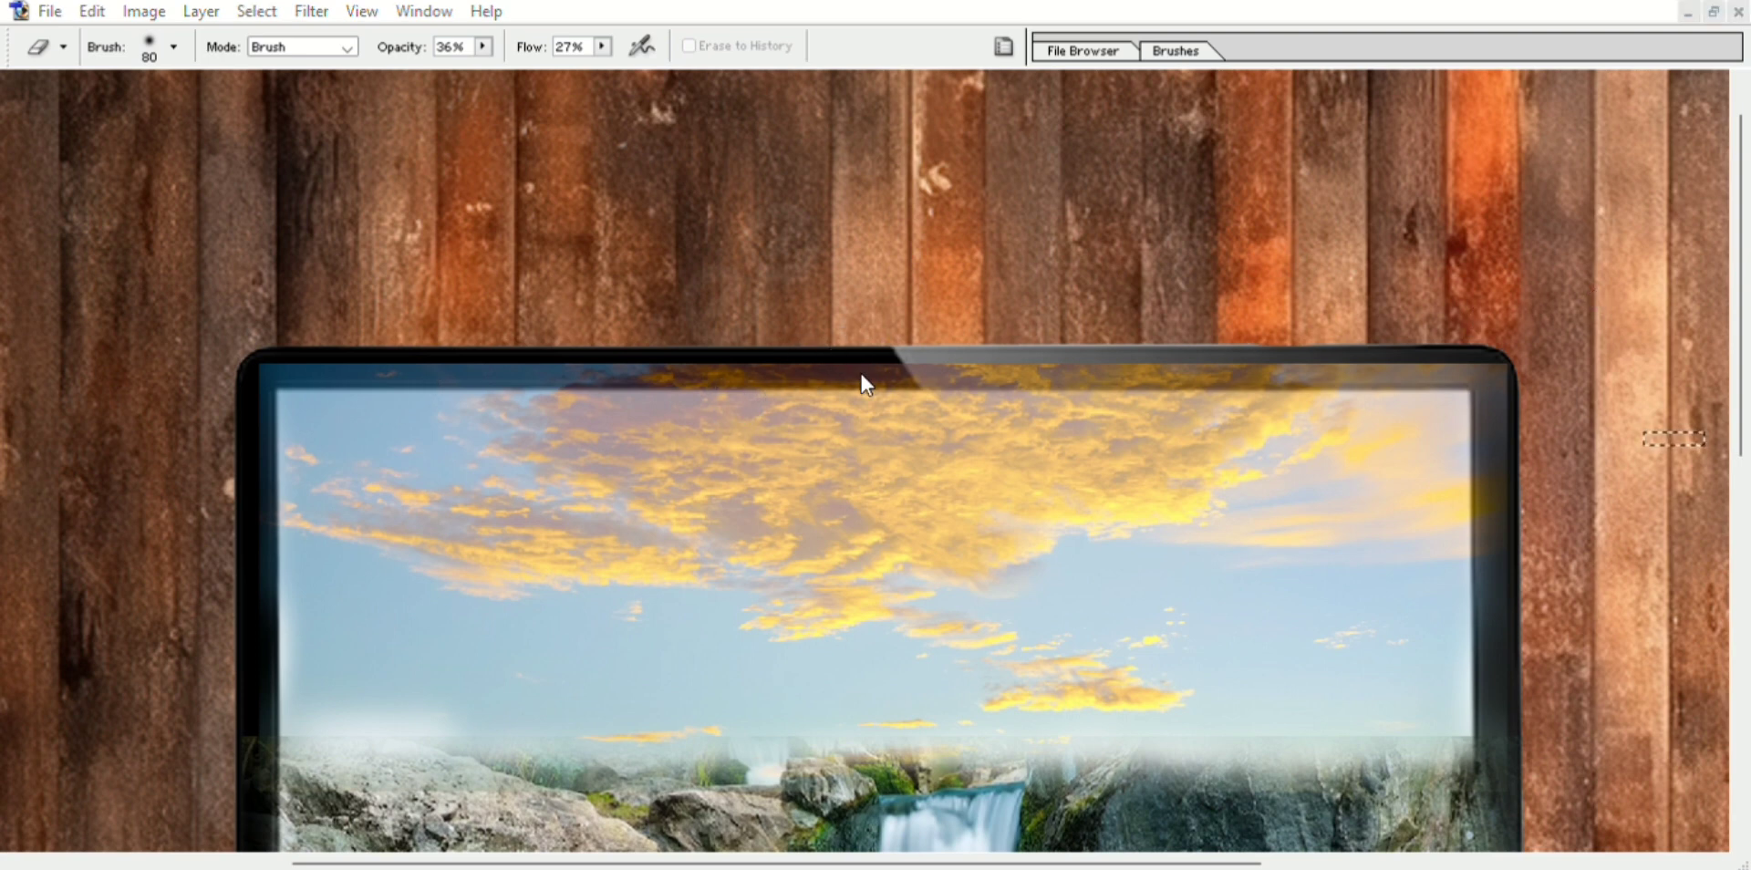
{"action": "key", "text": "v"}
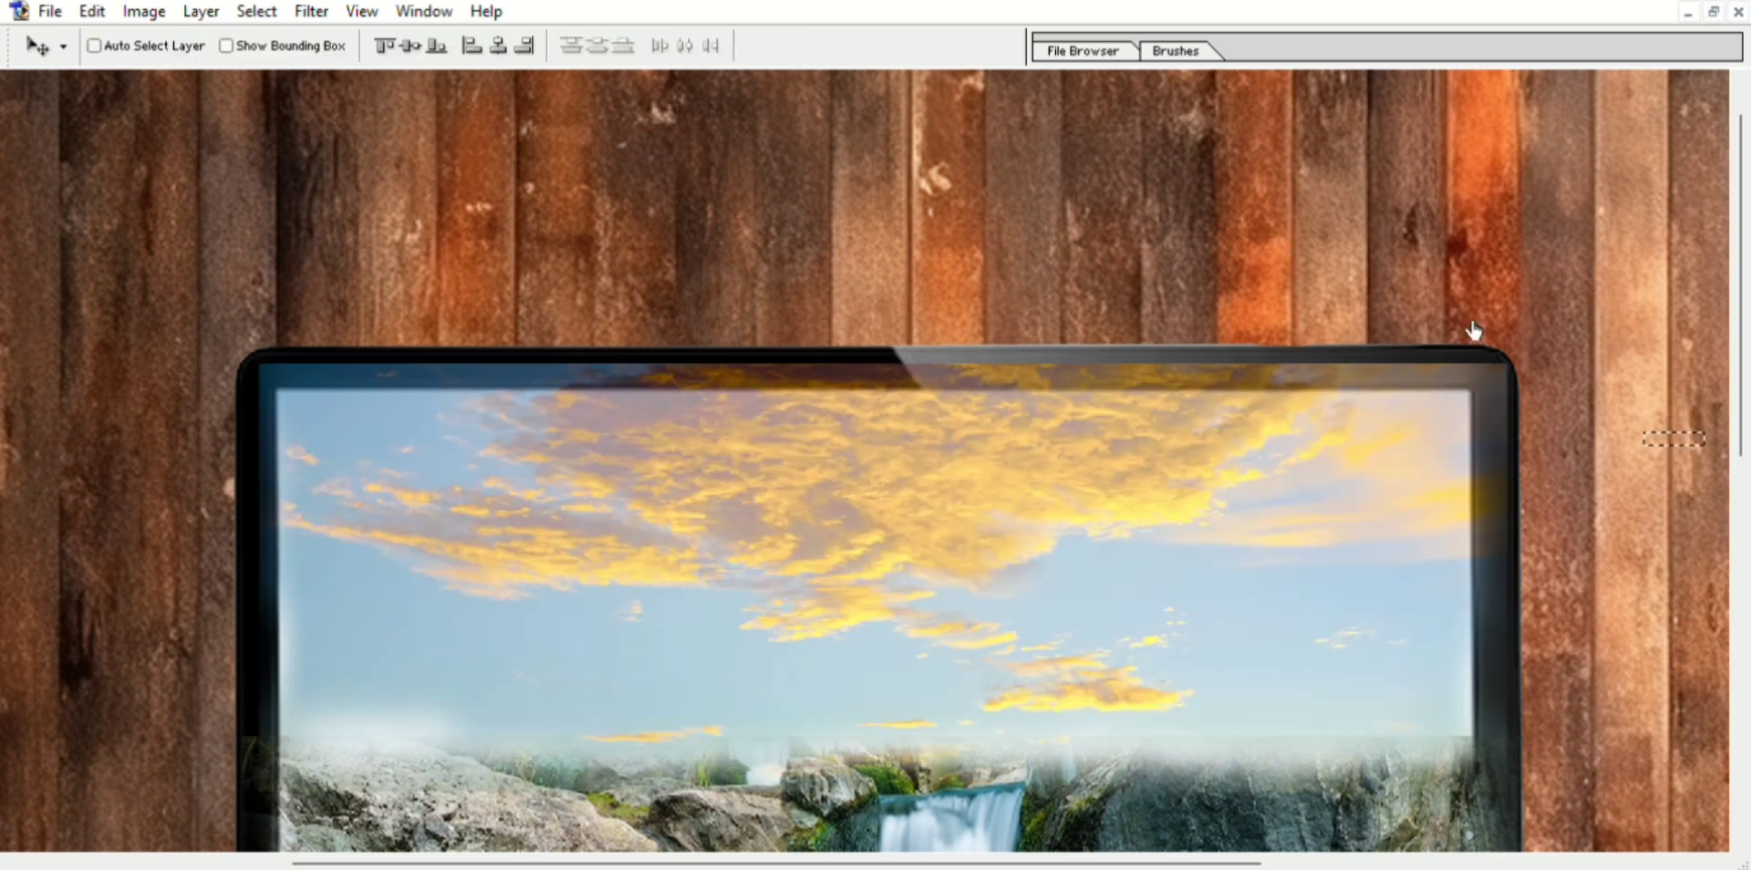
{"action": "scroll", "coordinate": [1386, 347], "scroll_direction": "down", "scroll_amount": 3}
{"action": "scroll", "coordinate": [853, 380], "scroll_direction": "down", "scroll_amount": 2}
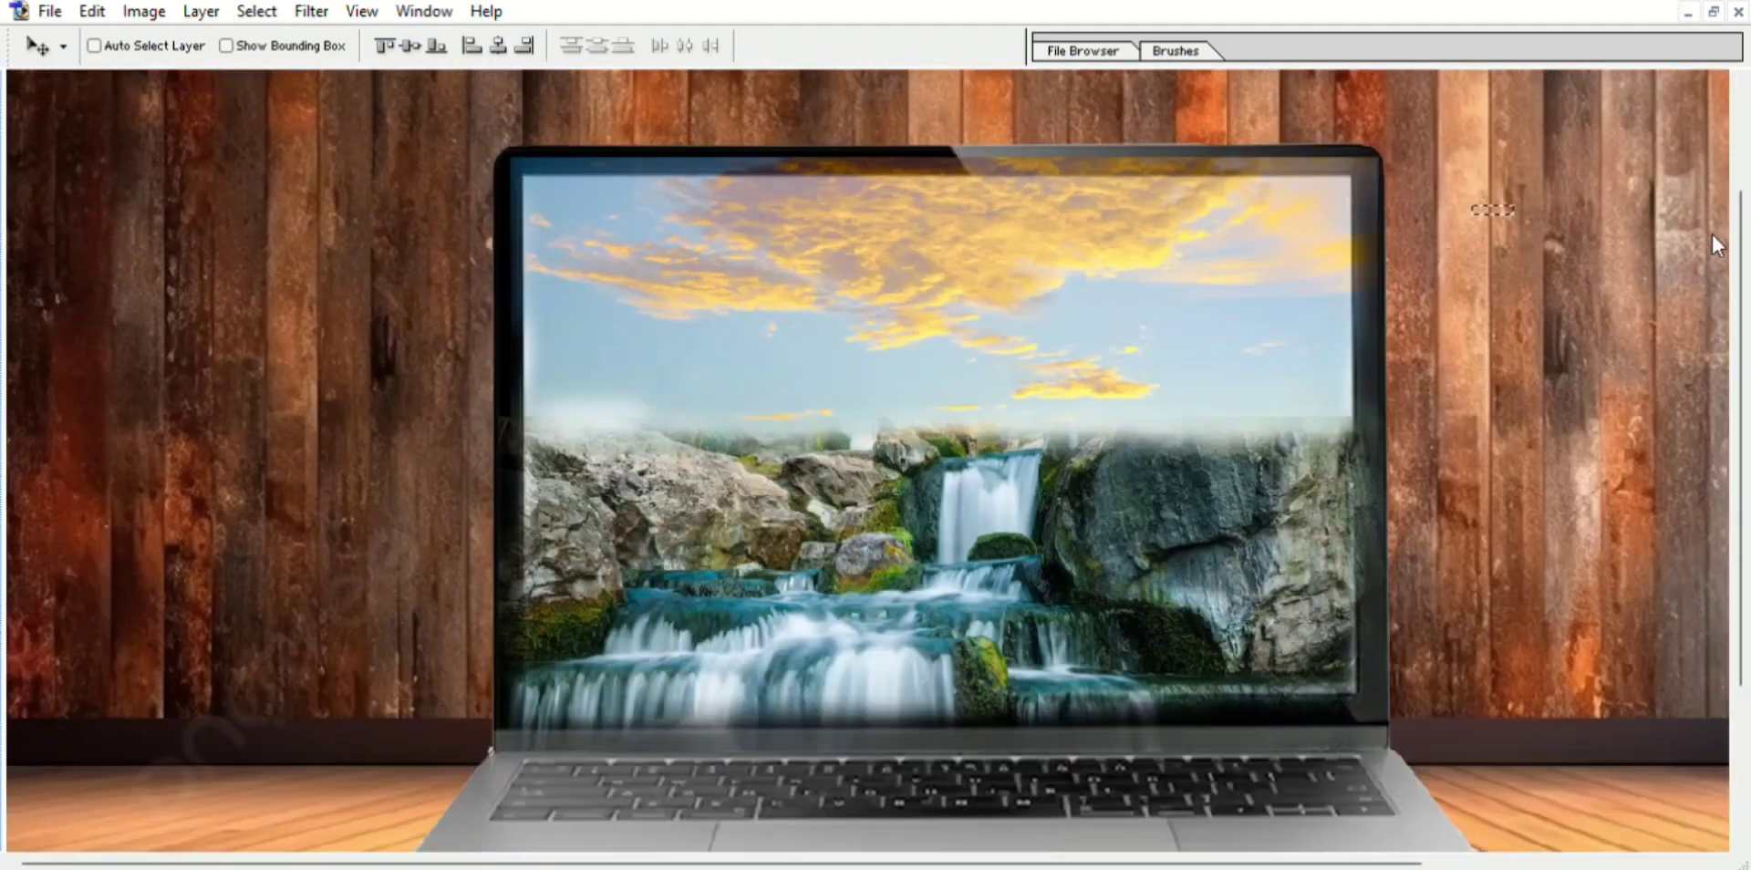
Select a strip along the laptop's right edge to trim the waterfall overflow.
{"action": "scroll", "coordinate": [868, 414], "scroll_direction": "down", "scroll_amount": 1}
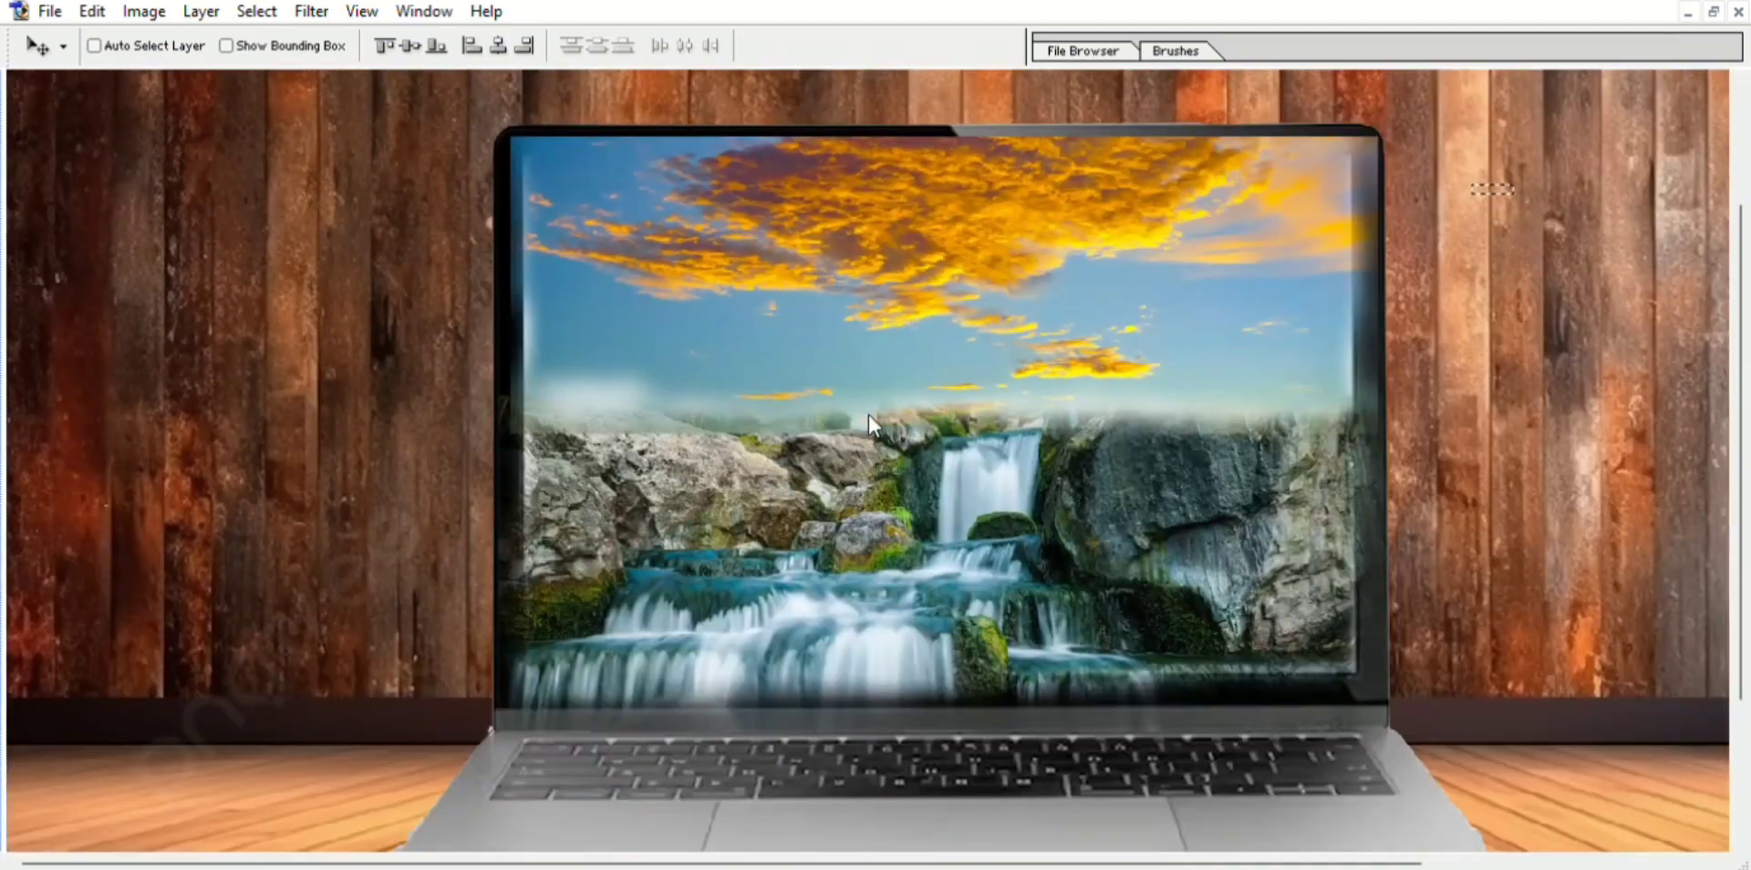
{"action": "key", "text": "m"}
{"action": "scroll", "coordinate": [49, 238], "scroll_direction": "up", "scroll_amount": 1}
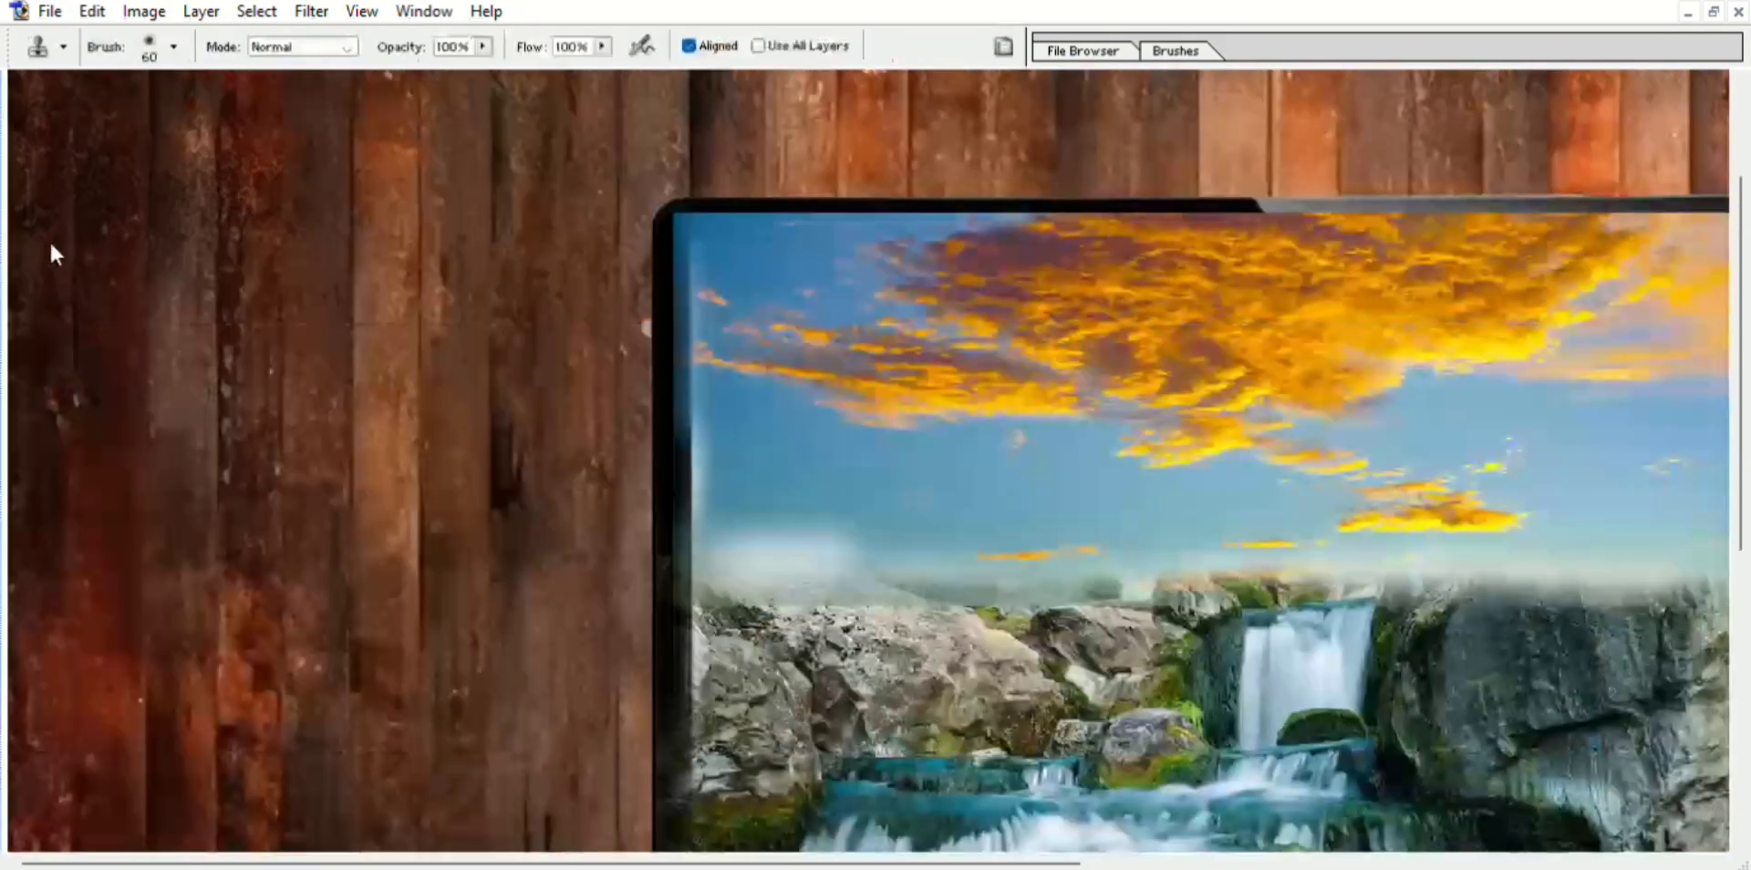
{"action": "key", "text": "e"}
{"action": "left_click_drag", "start_coordinate": [1647, 273], "coordinate": [1168, 306]}
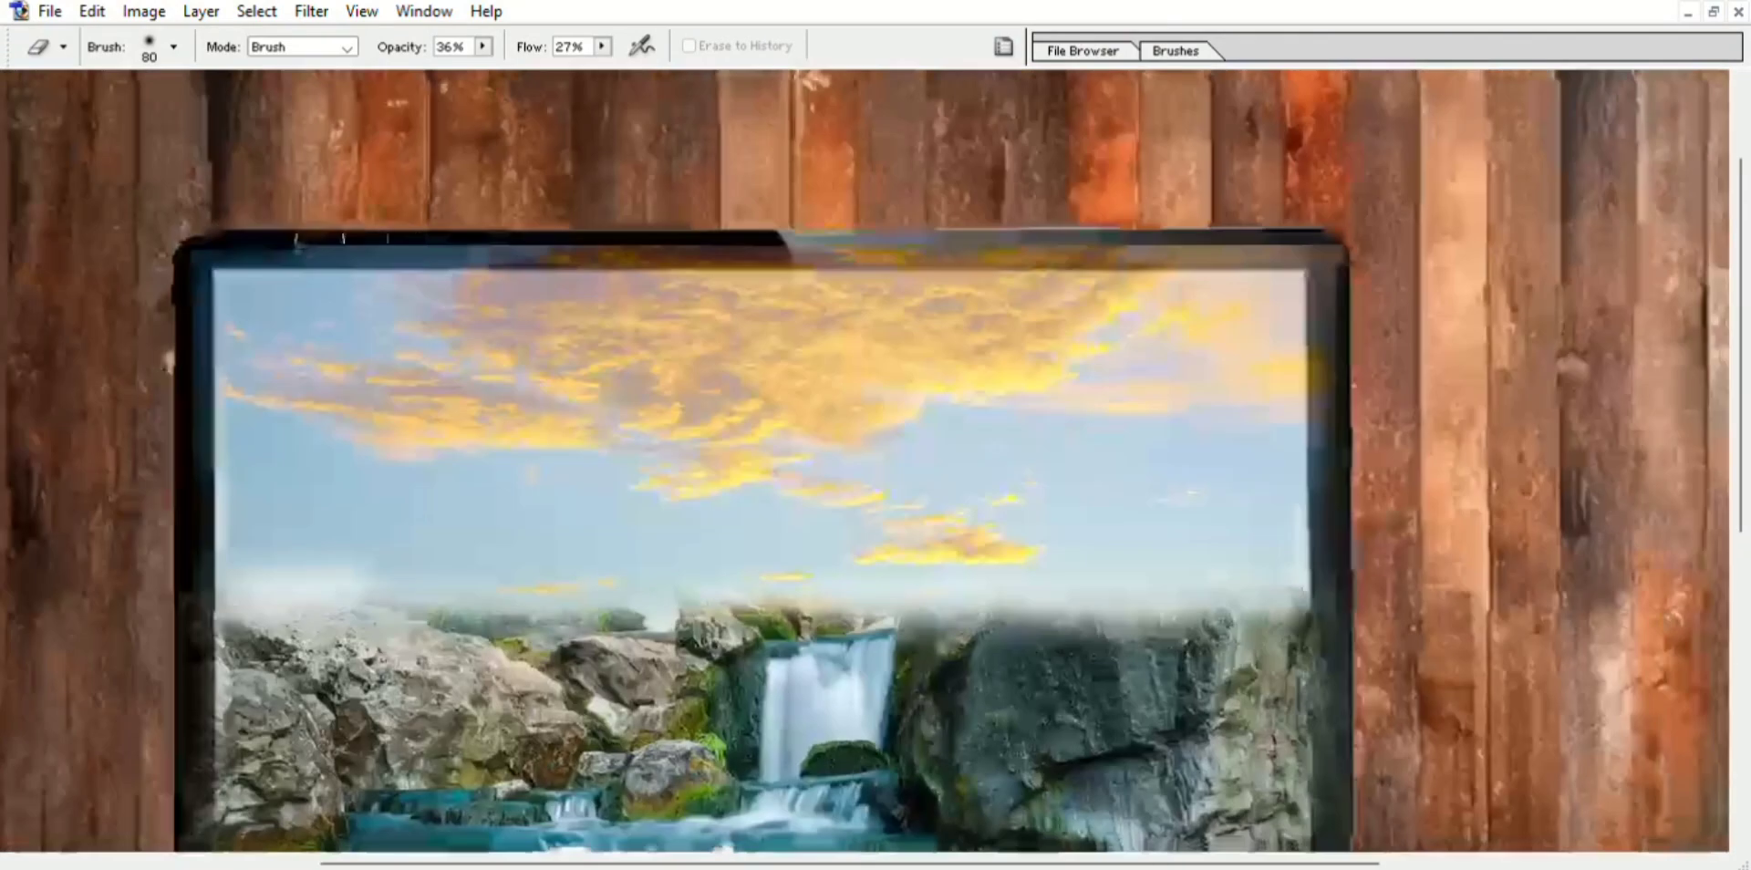
{"action": "scroll", "coordinate": [636, 226], "scroll_direction": "up", "scroll_amount": 1}
{"action": "key", "text": "m"}
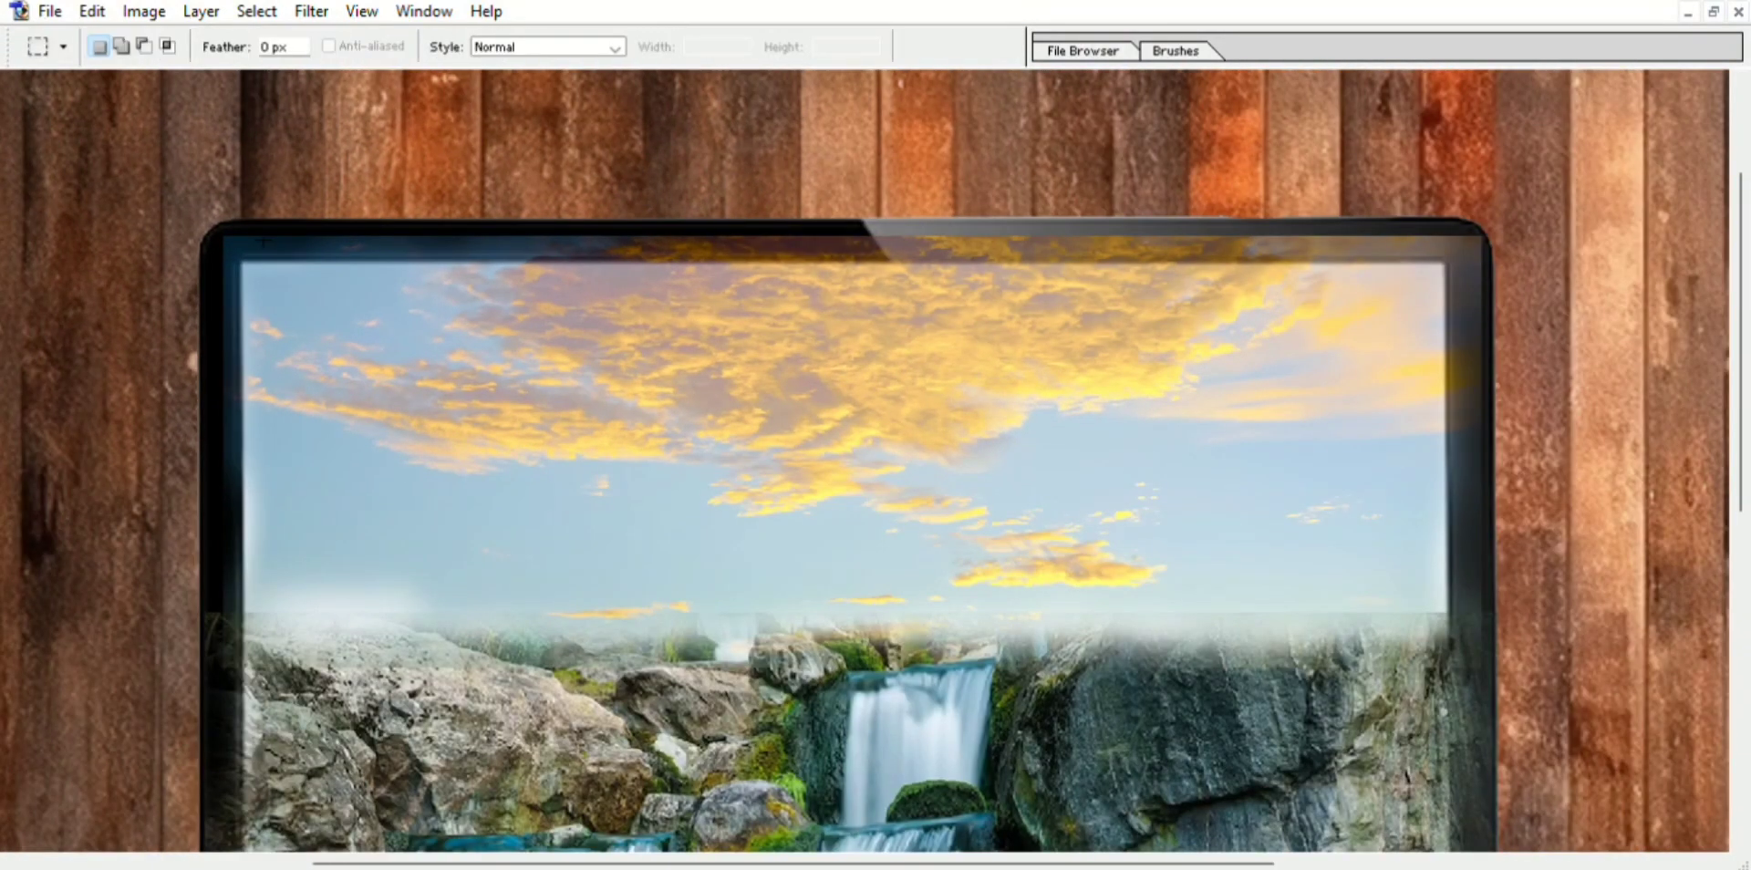
{"action": "scroll", "coordinate": [1186, 371], "scroll_direction": "up", "scroll_amount": 1}
{"action": "left_click_drag", "start_coordinate": [1186, 371], "coordinate": [1349, 380]}
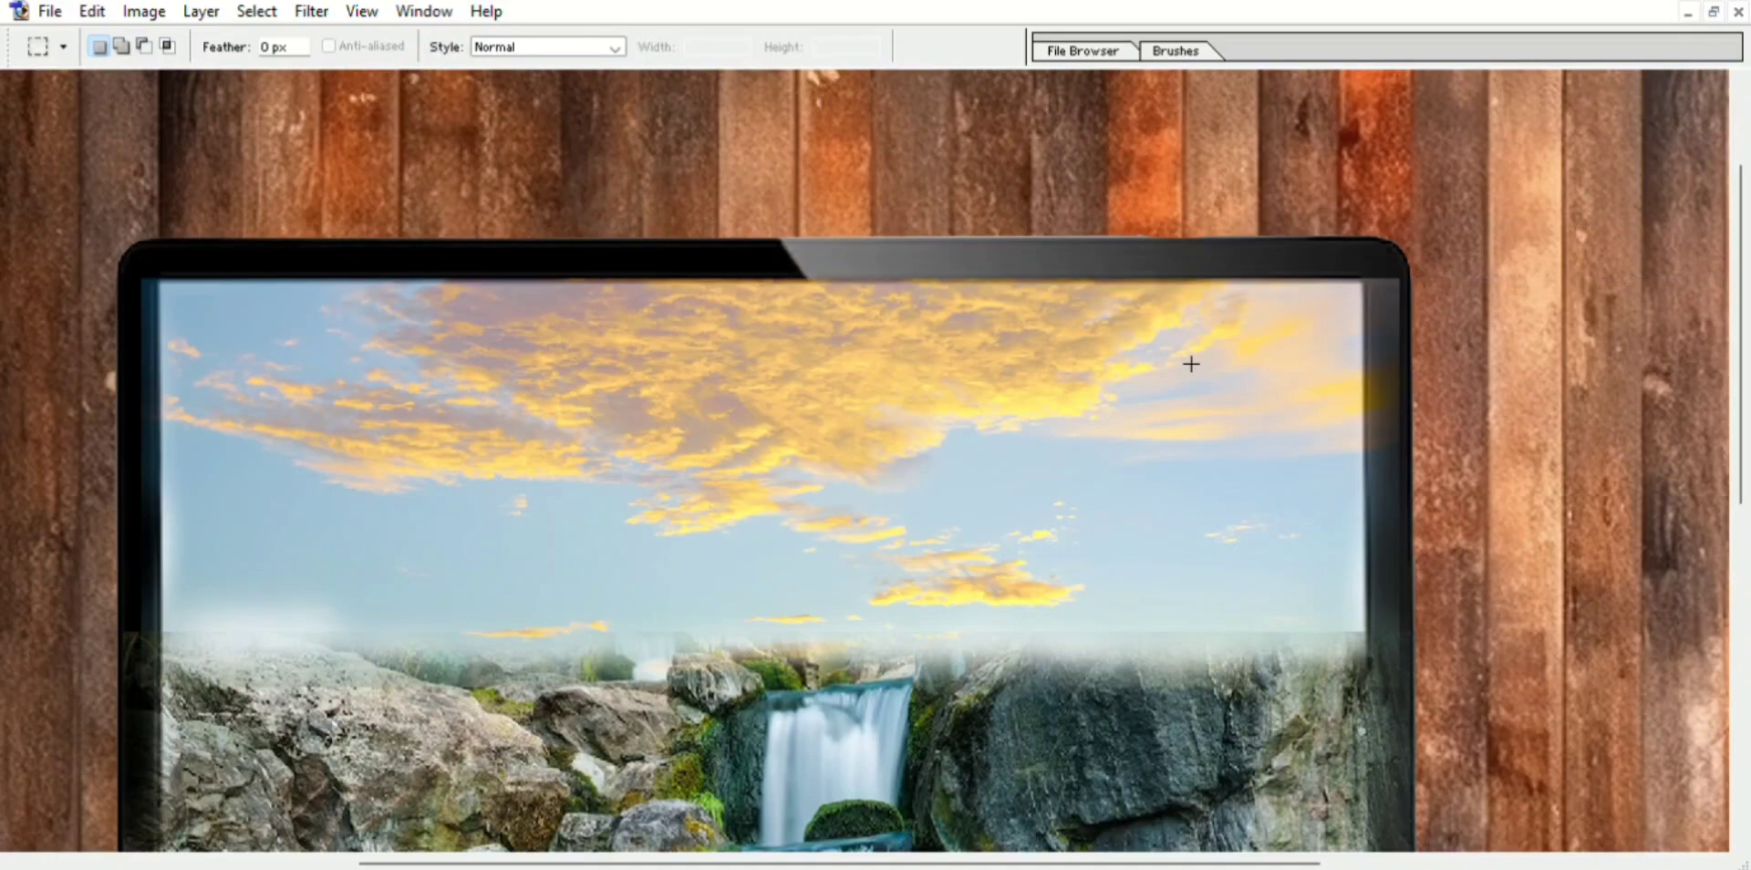
{"action": "left_click_drag", "start_coordinate": [1366, 237], "coordinate": [1562, 758]}
{"action": "mouse_move", "coordinate": [1447, 618]}
{"action": "left_mouse_down"}
{"action": "mouse_move", "coordinate": [1307, 383]}
{"action": "mouse_move", "coordinate": [1350, 475]}
{"action": "left_mouse_up"}
{"action": "scroll", "coordinate": [1307, 383], "scroll_direction": "up", "scroll_amount": 1}
{"action": "scroll", "coordinate": [1350, 475], "scroll_direction": "down", "scroll_amount": 1}
{"action": "scroll", "coordinate": [1350, 475], "scroll_direction": "down", "scroll_amount": 1}
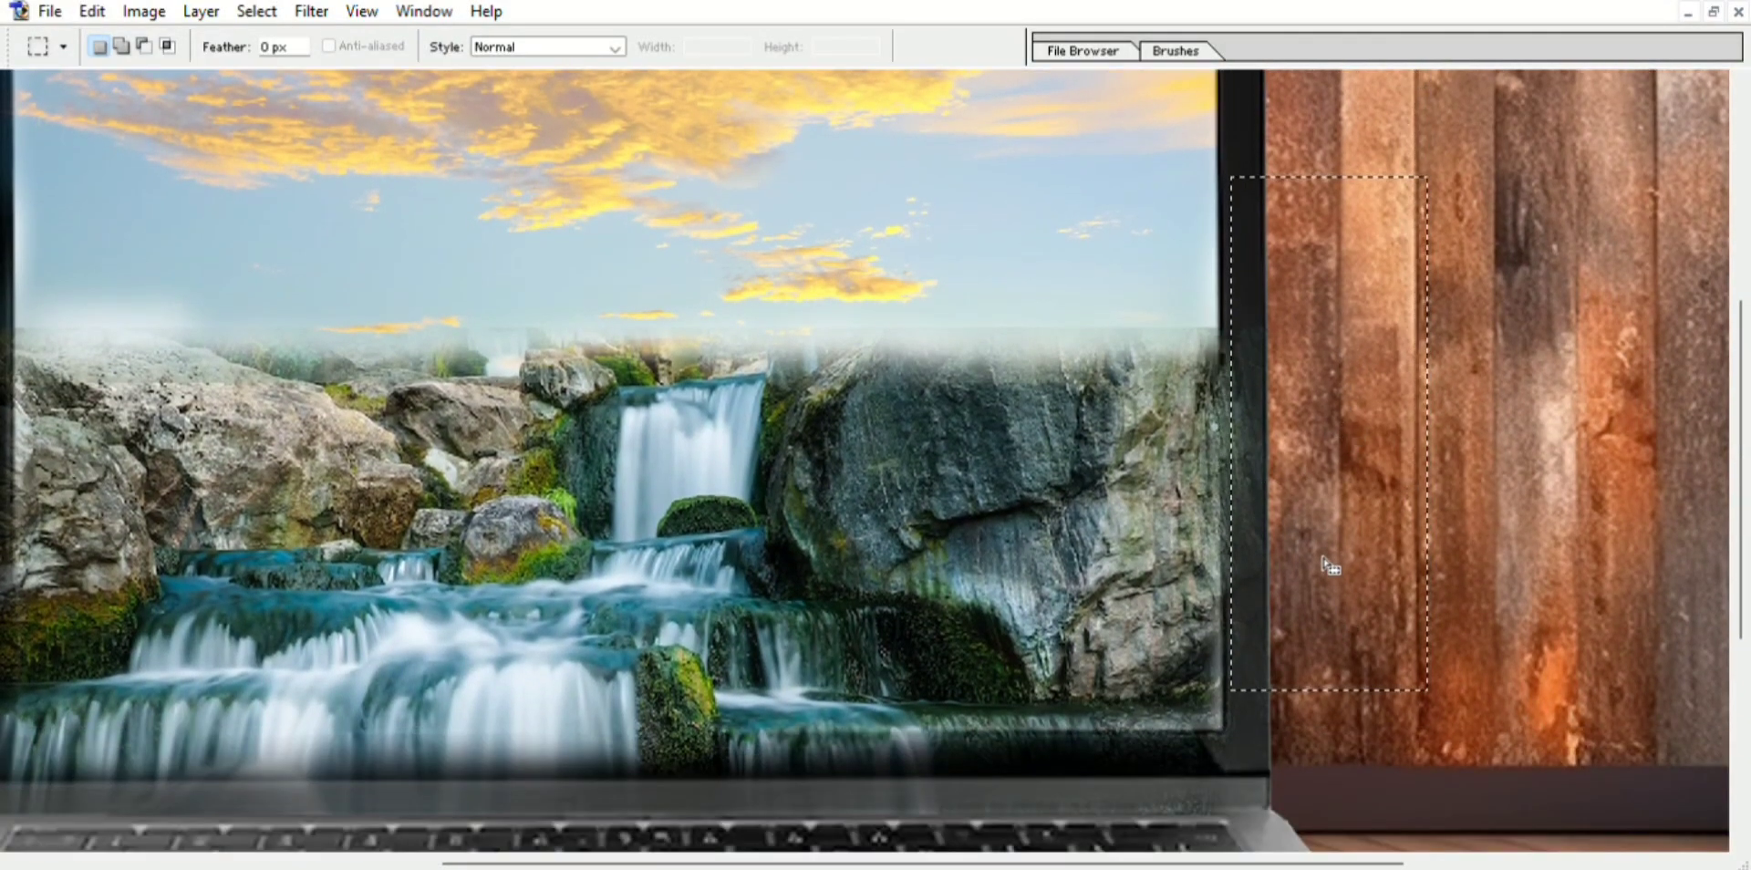
{"action": "scroll", "coordinate": [1351, 475], "scroll_direction": "down", "scroll_amount": 2}
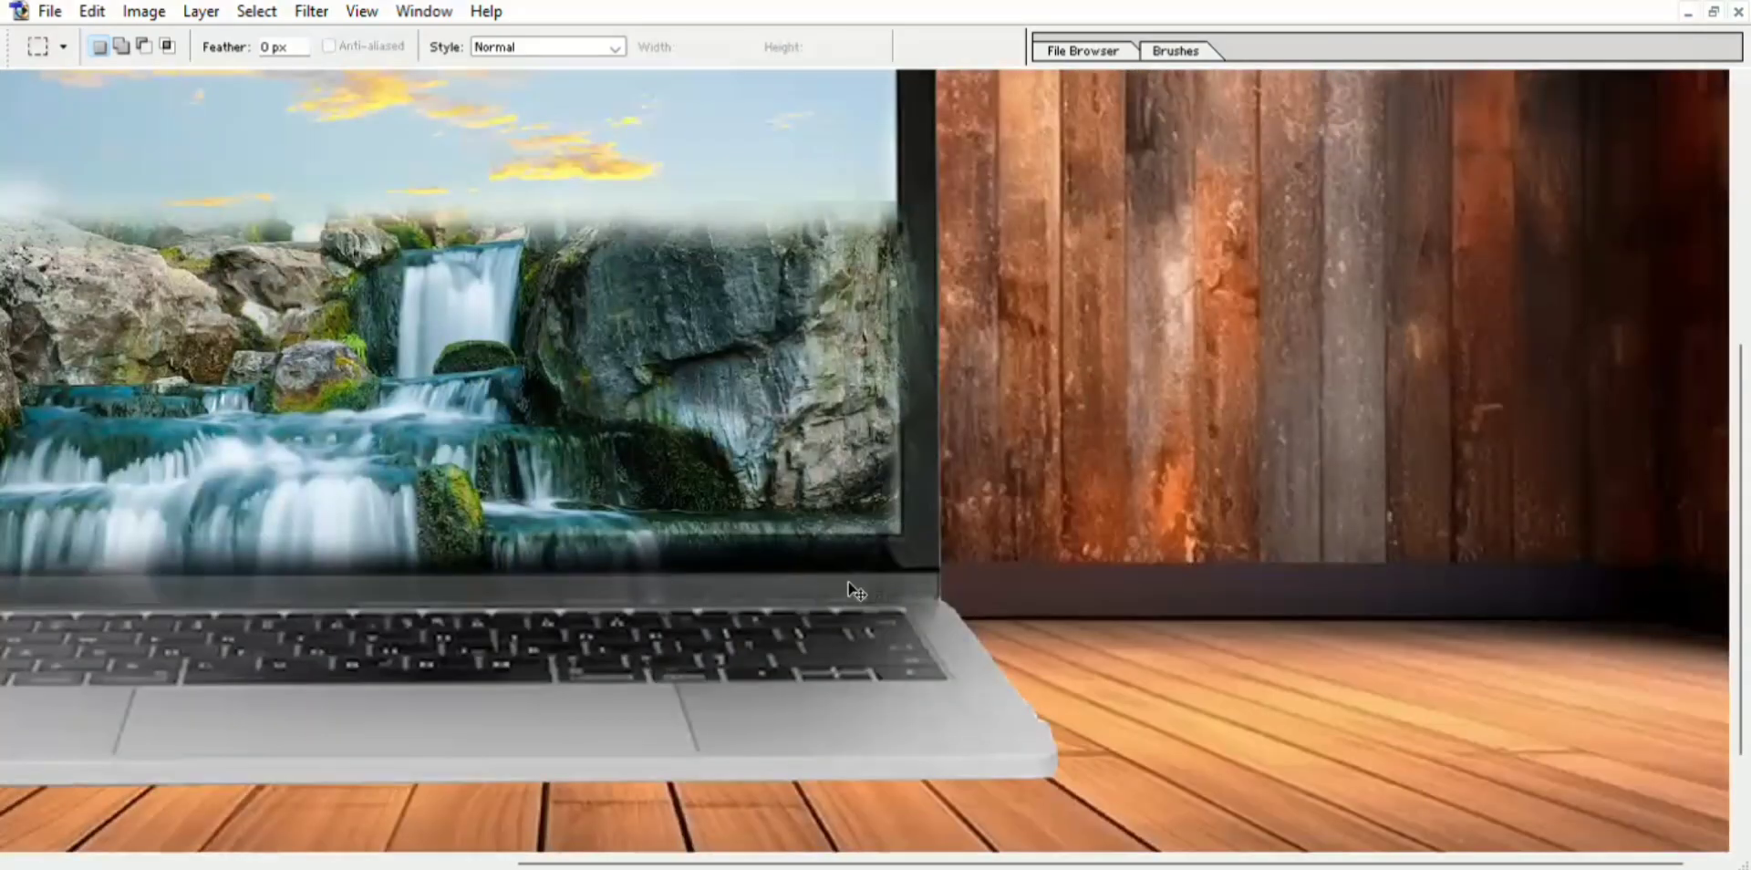
Test free-transforming the waterfall layer and erase stray edges on the right.
{"action": "key", "text": "ctrl+t"}
{"action": "scroll", "coordinate": [641, 428], "scroll_direction": "up", "scroll_amount": 1}
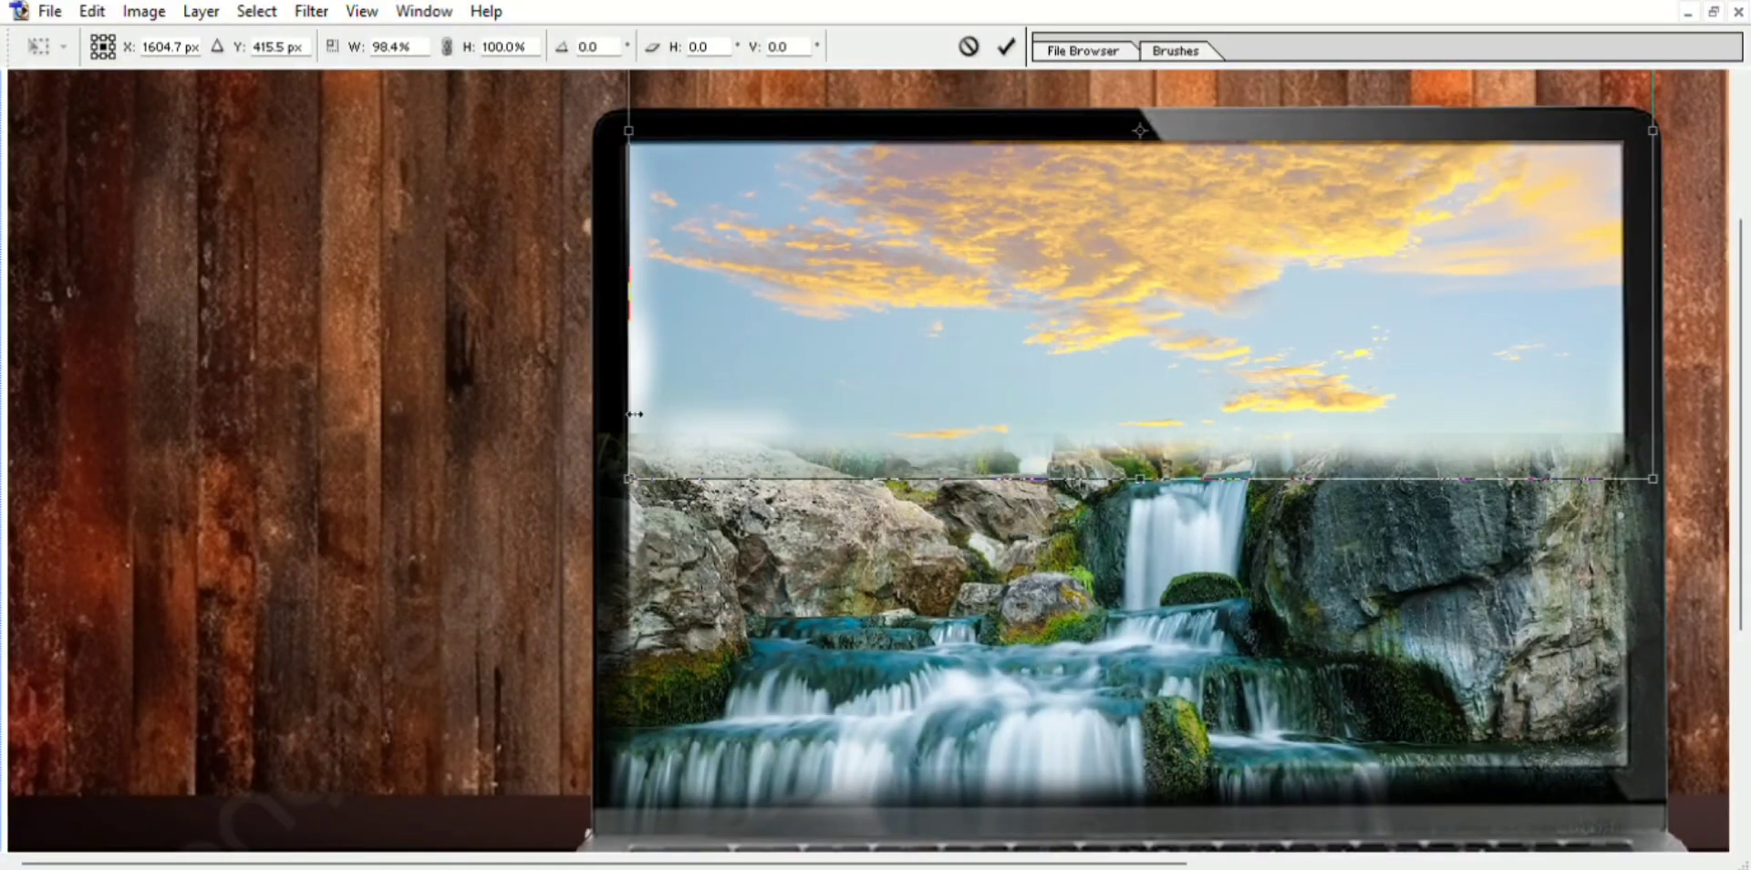
{"action": "key", "text": "Return"}
{"action": "key", "text": "ctrl+t"}
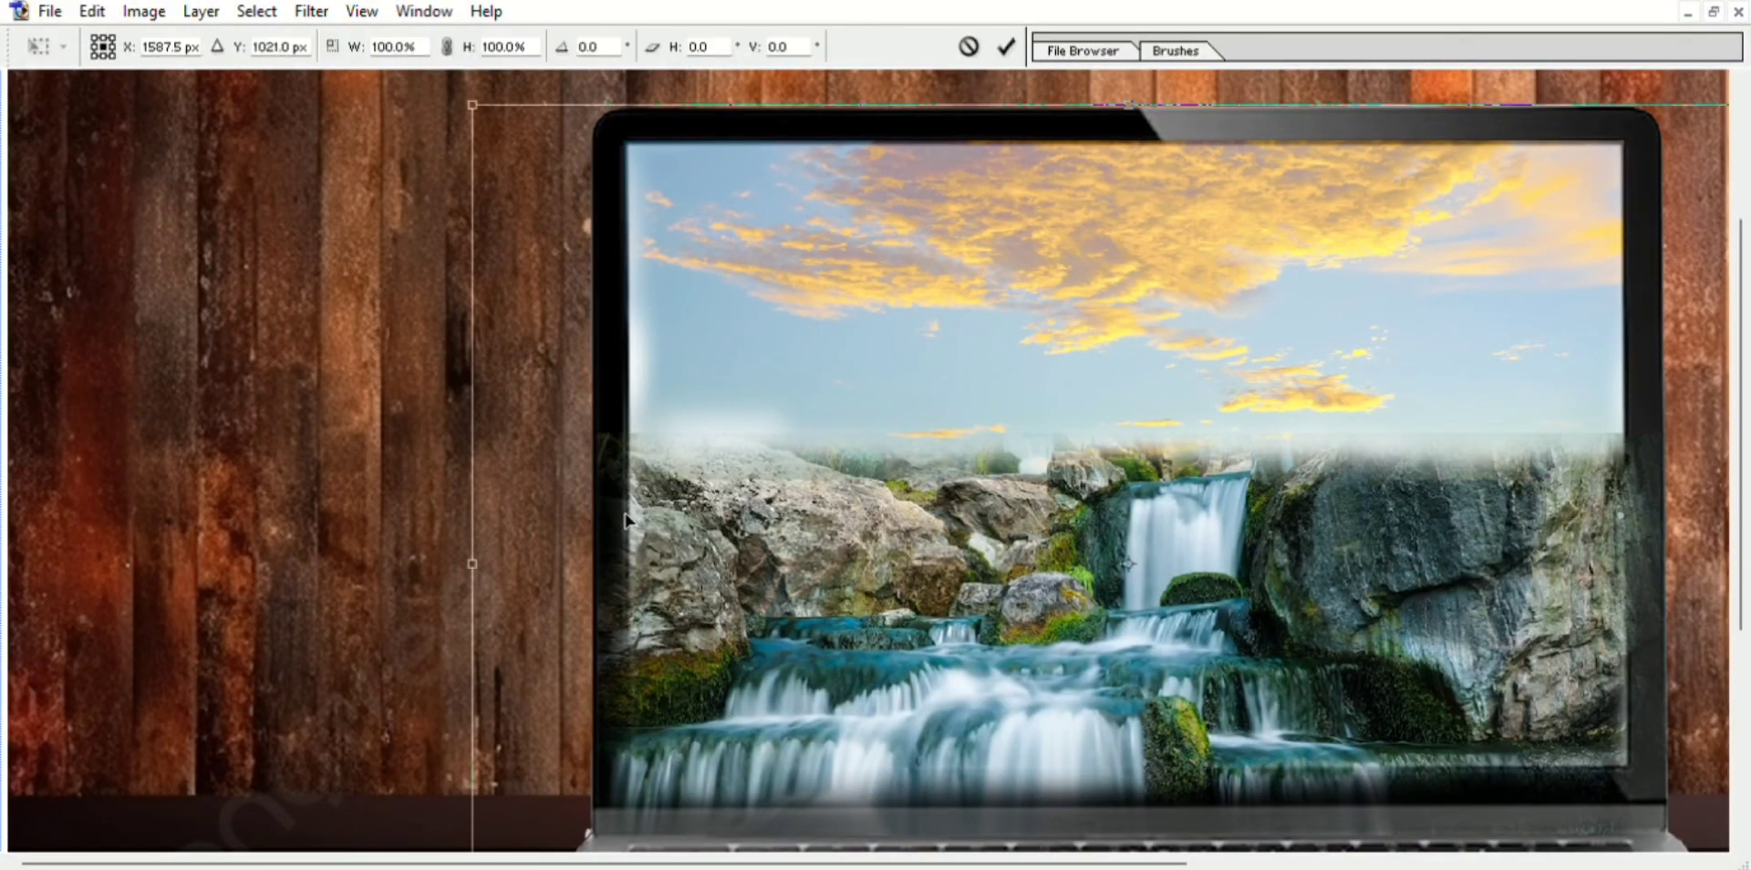
{"action": "key", "text": "Return"}
{"action": "key", "text": "s"}
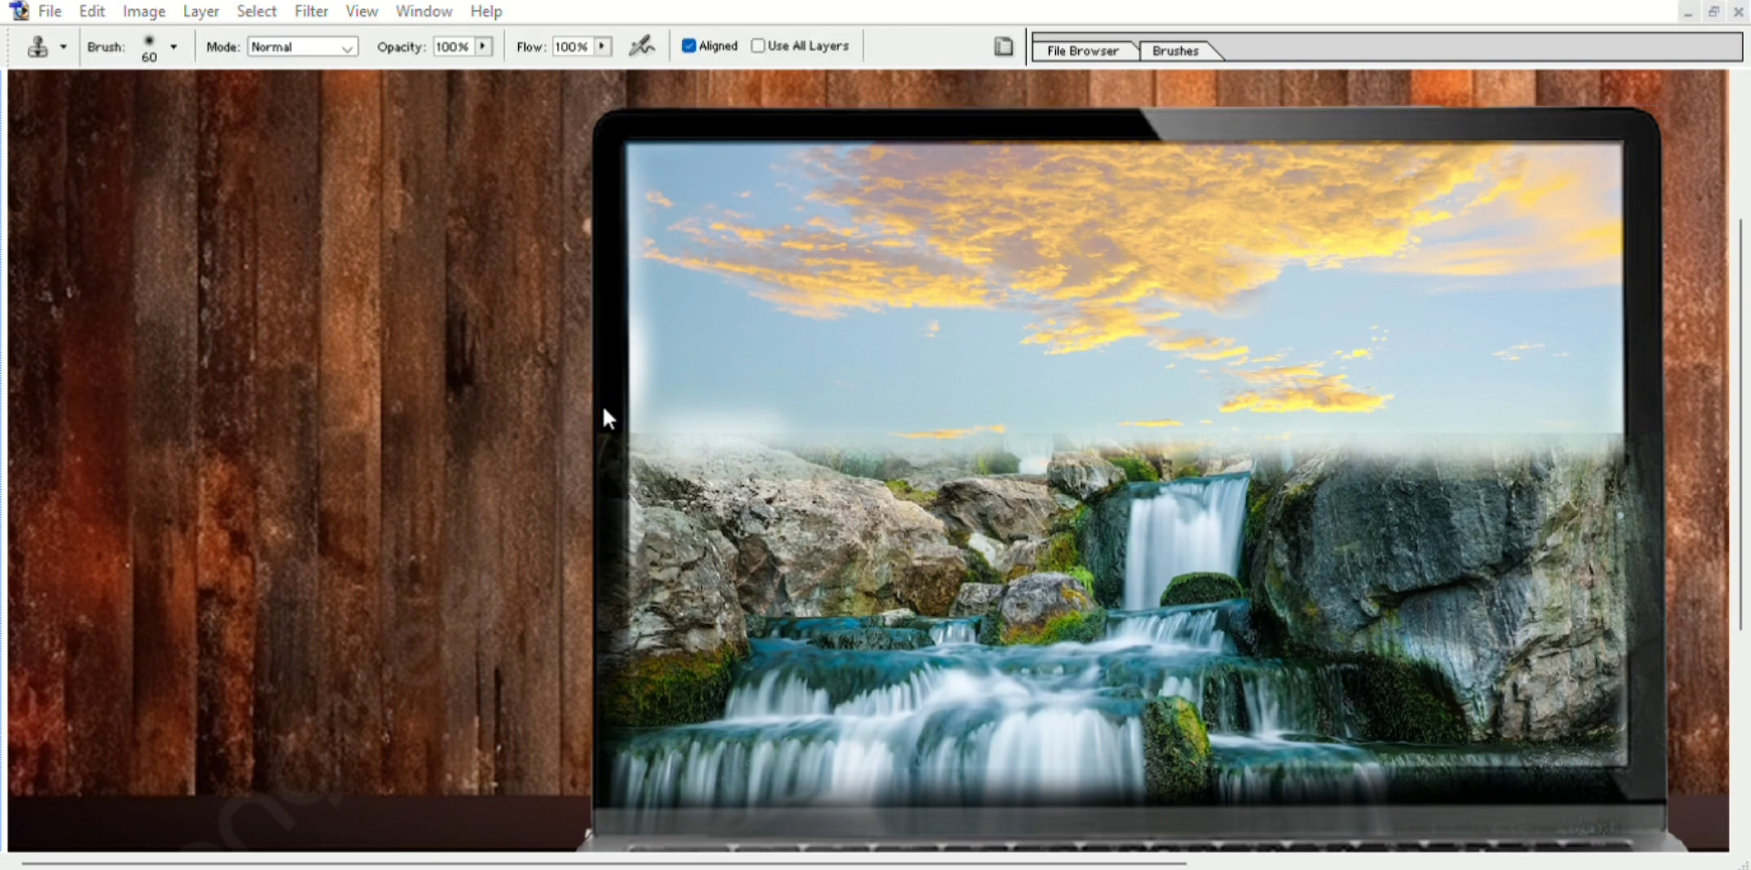
{"action": "key", "text": "m"}
{"action": "key", "text": "s"}
{"action": "key", "text": "e"}
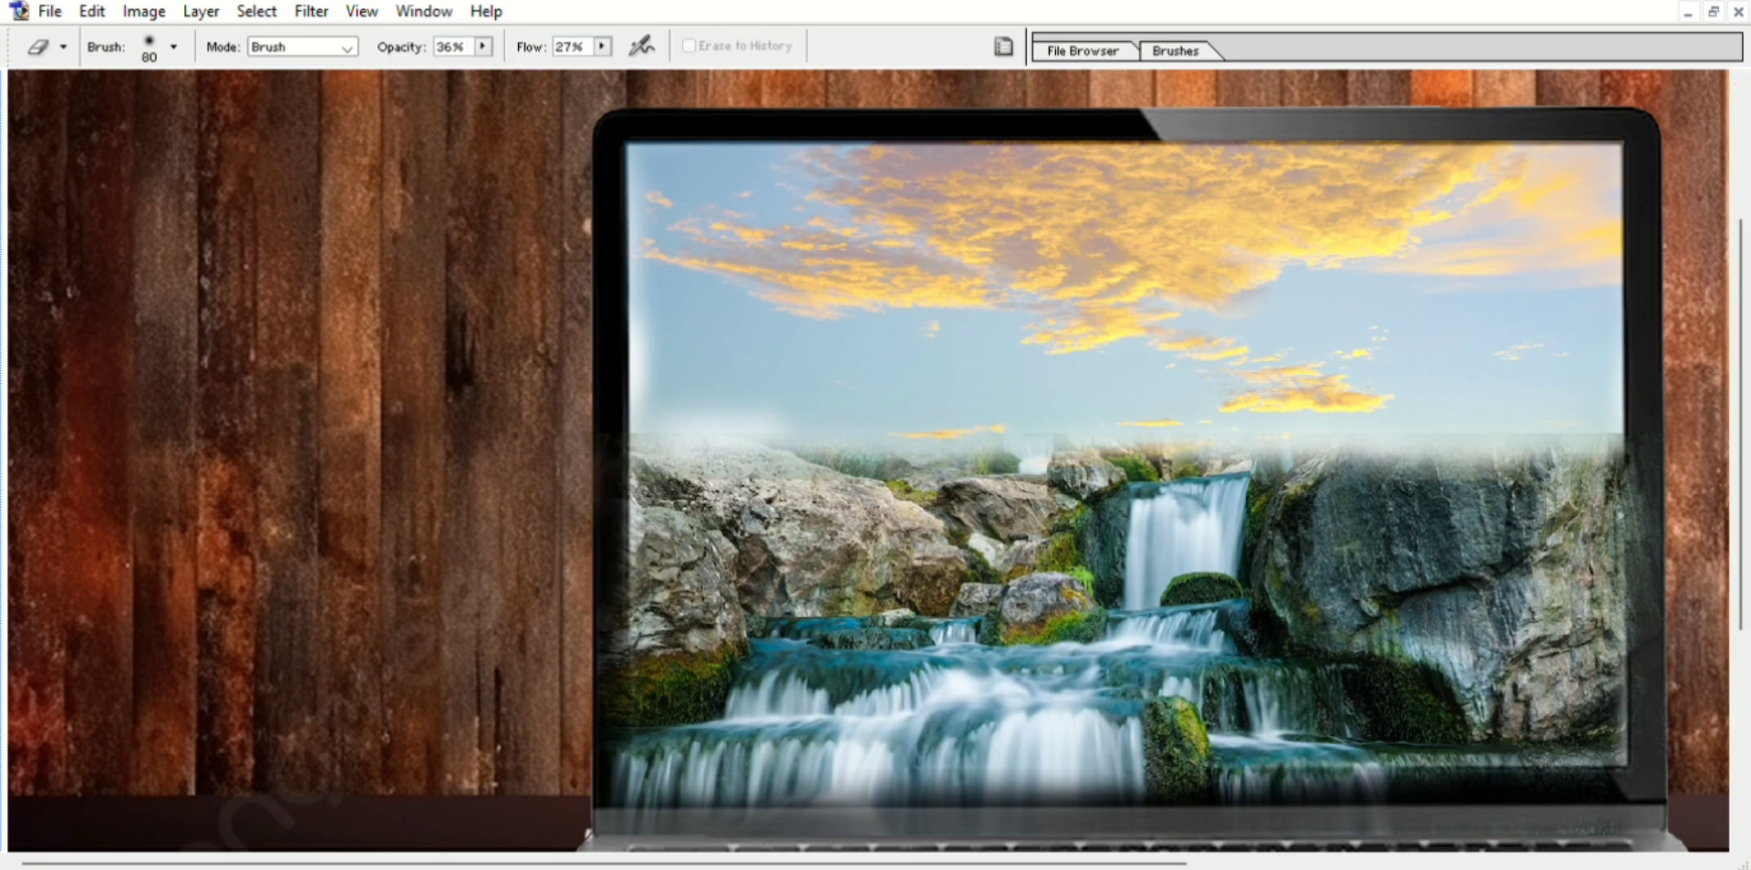
{"action": "left_click_drag", "start_coordinate": [1647, 425], "coordinate": [1163, 504]}
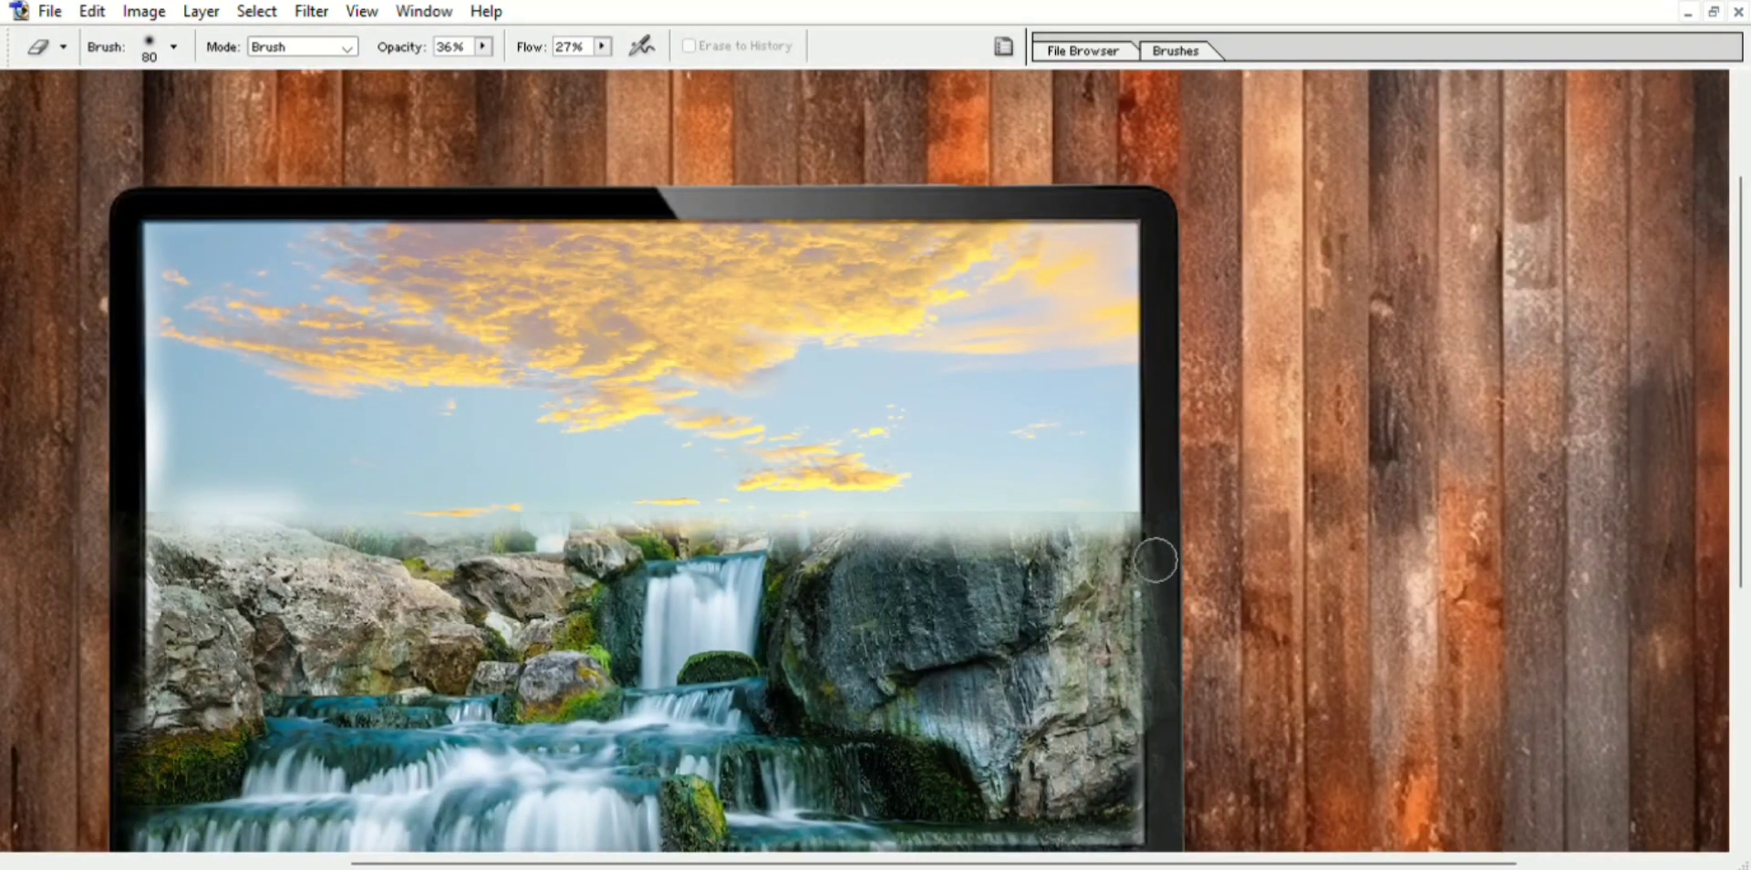
Enlarge the waterfall layer to 102.6% so it fills the screen.
{"action": "key", "text": "ctrl+t"}
{"action": "scroll", "coordinate": [1154, 559], "scroll_direction": "down", "scroll_amount": 3}
{"action": "left_click_drag", "start_coordinate": [1135, 402], "coordinate": [1197, 370]}
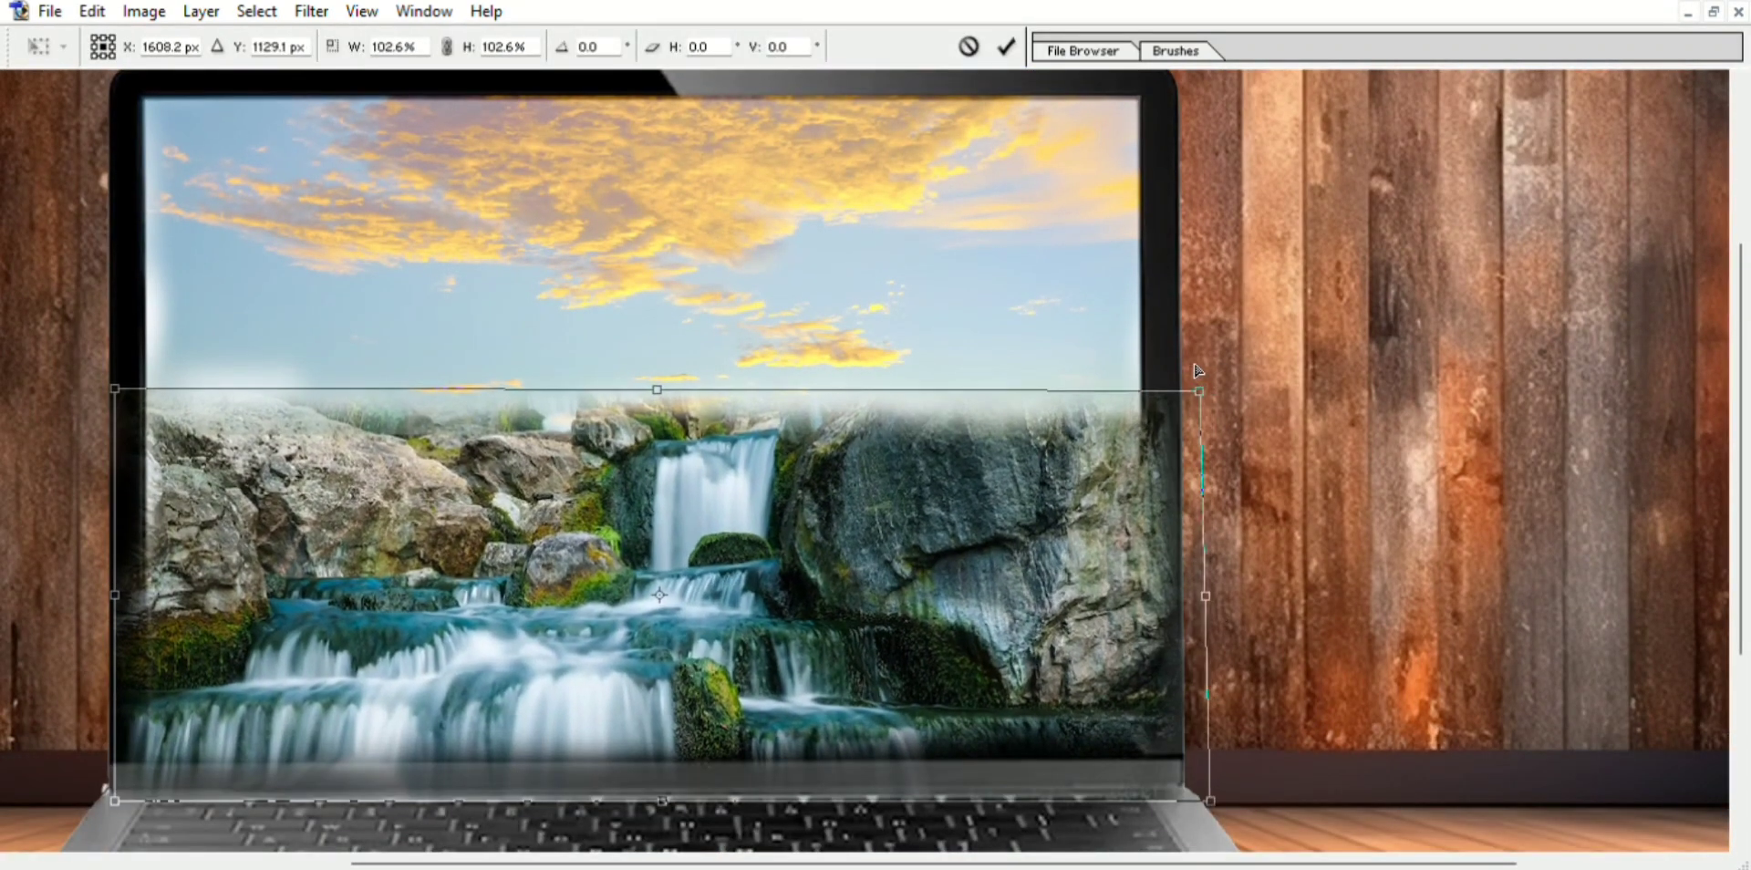
{"action": "key", "text": "Return"}
{"action": "key", "text": "e"}
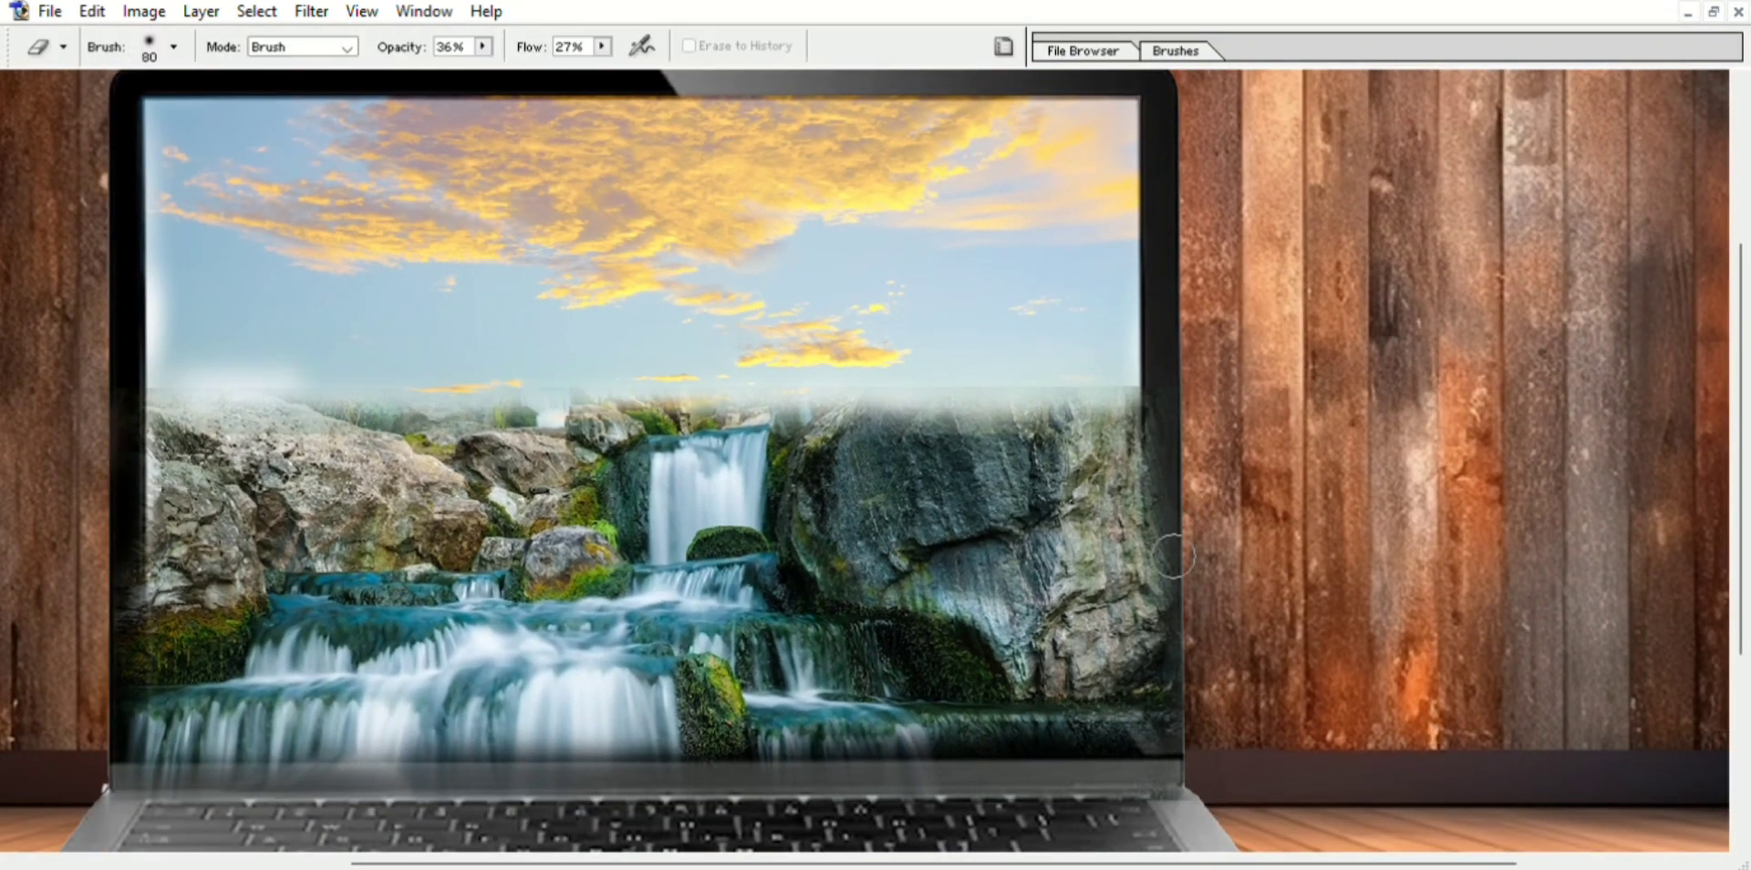
{"action": "scroll", "coordinate": [985, 690], "scroll_direction": "down", "scroll_amount": 2}
{"action": "scroll", "coordinate": [636, 380], "scroll_direction": "up", "scroll_amount": 1}
{"action": "key", "text": "ctrl+t"}
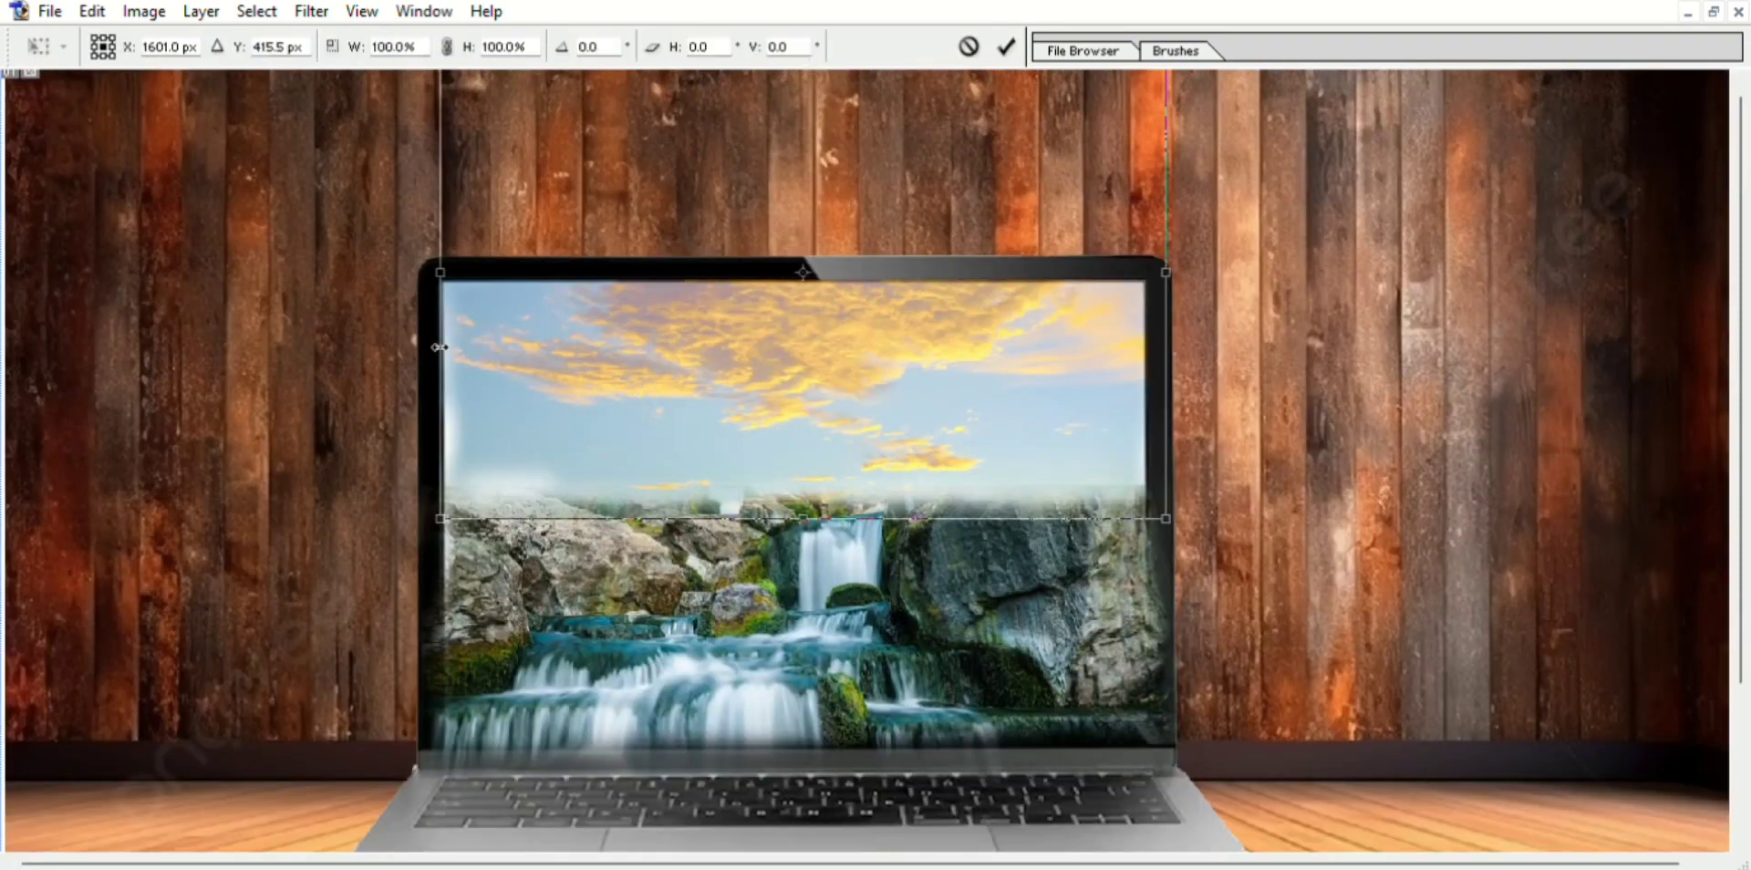
{"action": "key", "text": "Escape"}
{"action": "scroll", "coordinate": [781, 305], "scroll_direction": "down", "scroll_amount": 1}
{"action": "scroll", "coordinate": [780, 306], "scroll_direction": "down", "scroll_amount": 1}
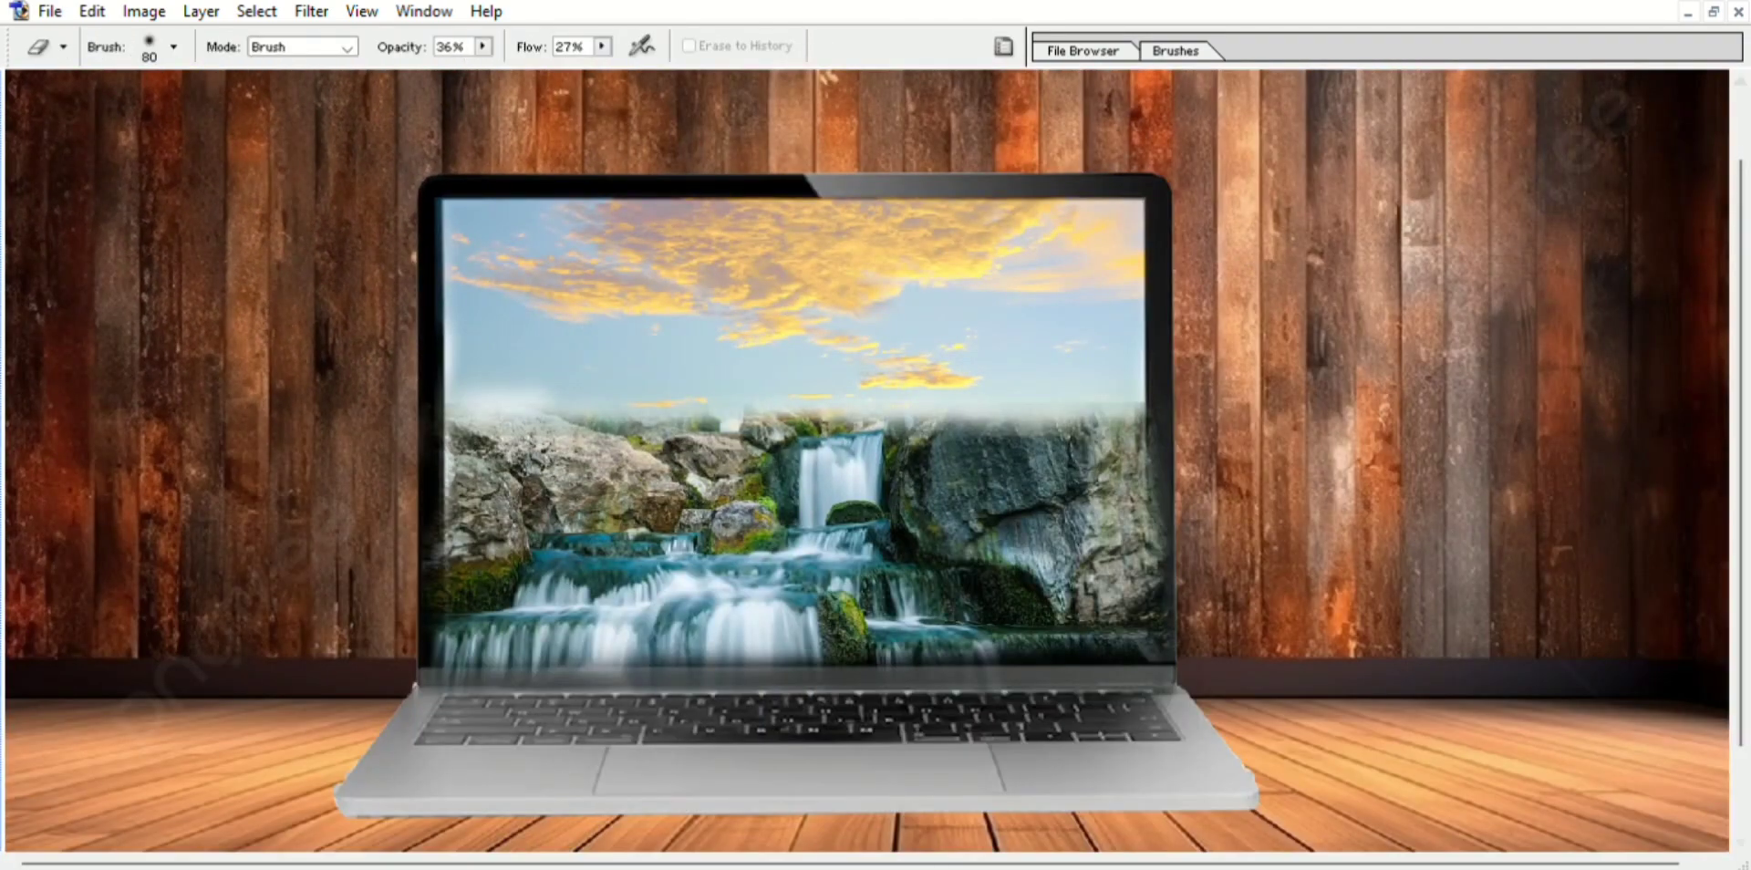
Copy the river photo into the maximized laptop scene, placing it lower left.
{"action": "key", "text": "f"}
{"action": "left_click_drag", "start_coordinate": [813, 476], "coordinate": [1368, 365]}
{"action": "left_click", "coordinate": [687, 195]}
{"action": "key", "text": "v"}
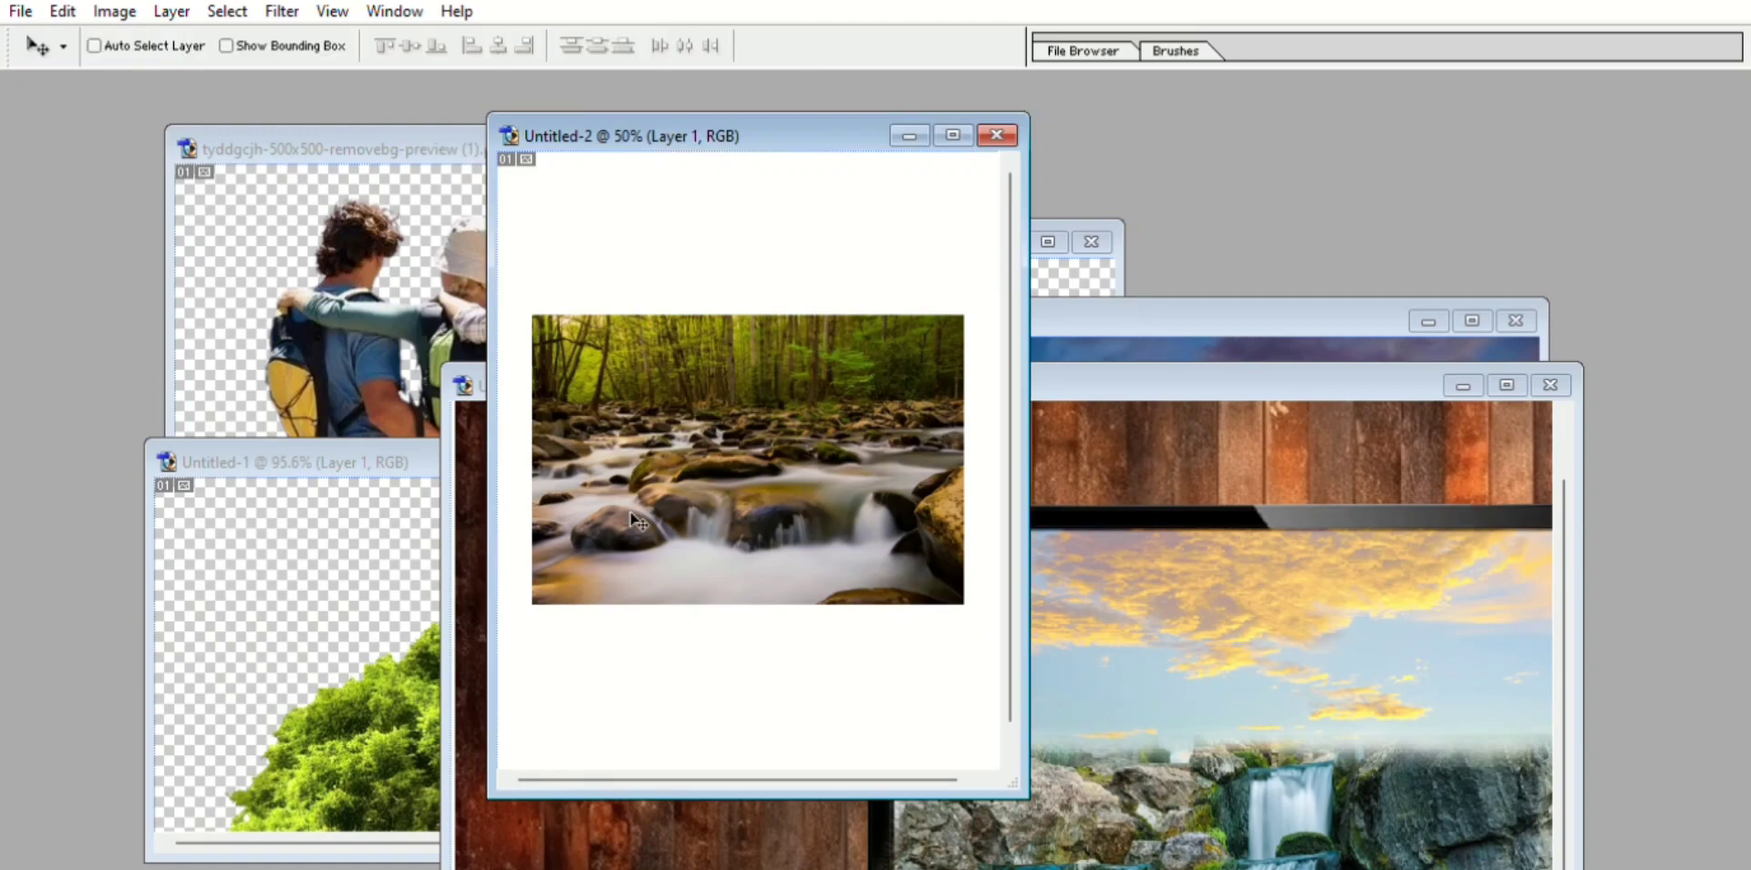
{"action": "left_click_drag", "start_coordinate": [636, 520], "coordinate": [1049, 675]}
{"action": "left_click_drag", "start_coordinate": [1499, 390], "coordinate": [1205, 266]}
{"action": "double_click", "coordinate": [1205, 260]}
{"action": "left_click_drag", "start_coordinate": [712, 228], "coordinate": [536, 620]}
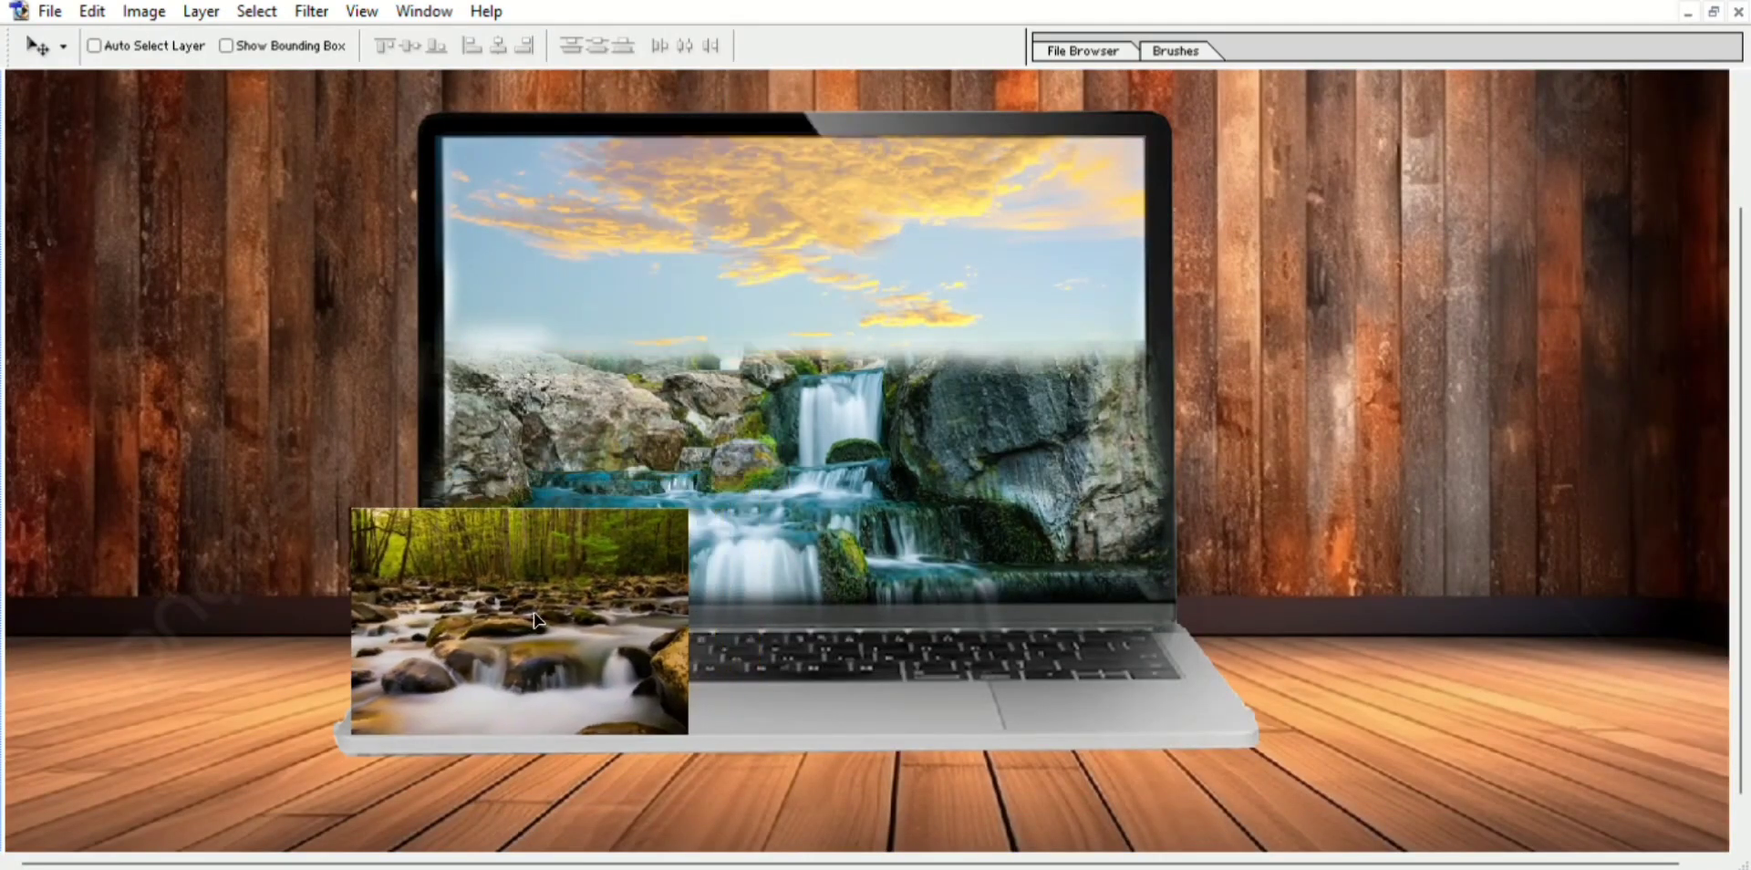
Enlarge the river photo to 182.3% and set it to 50% opacity.
{"action": "key", "text": "ctrl+t"}
{"action": "left_click_drag", "start_coordinate": [689, 508], "coordinate": [958, 323]}
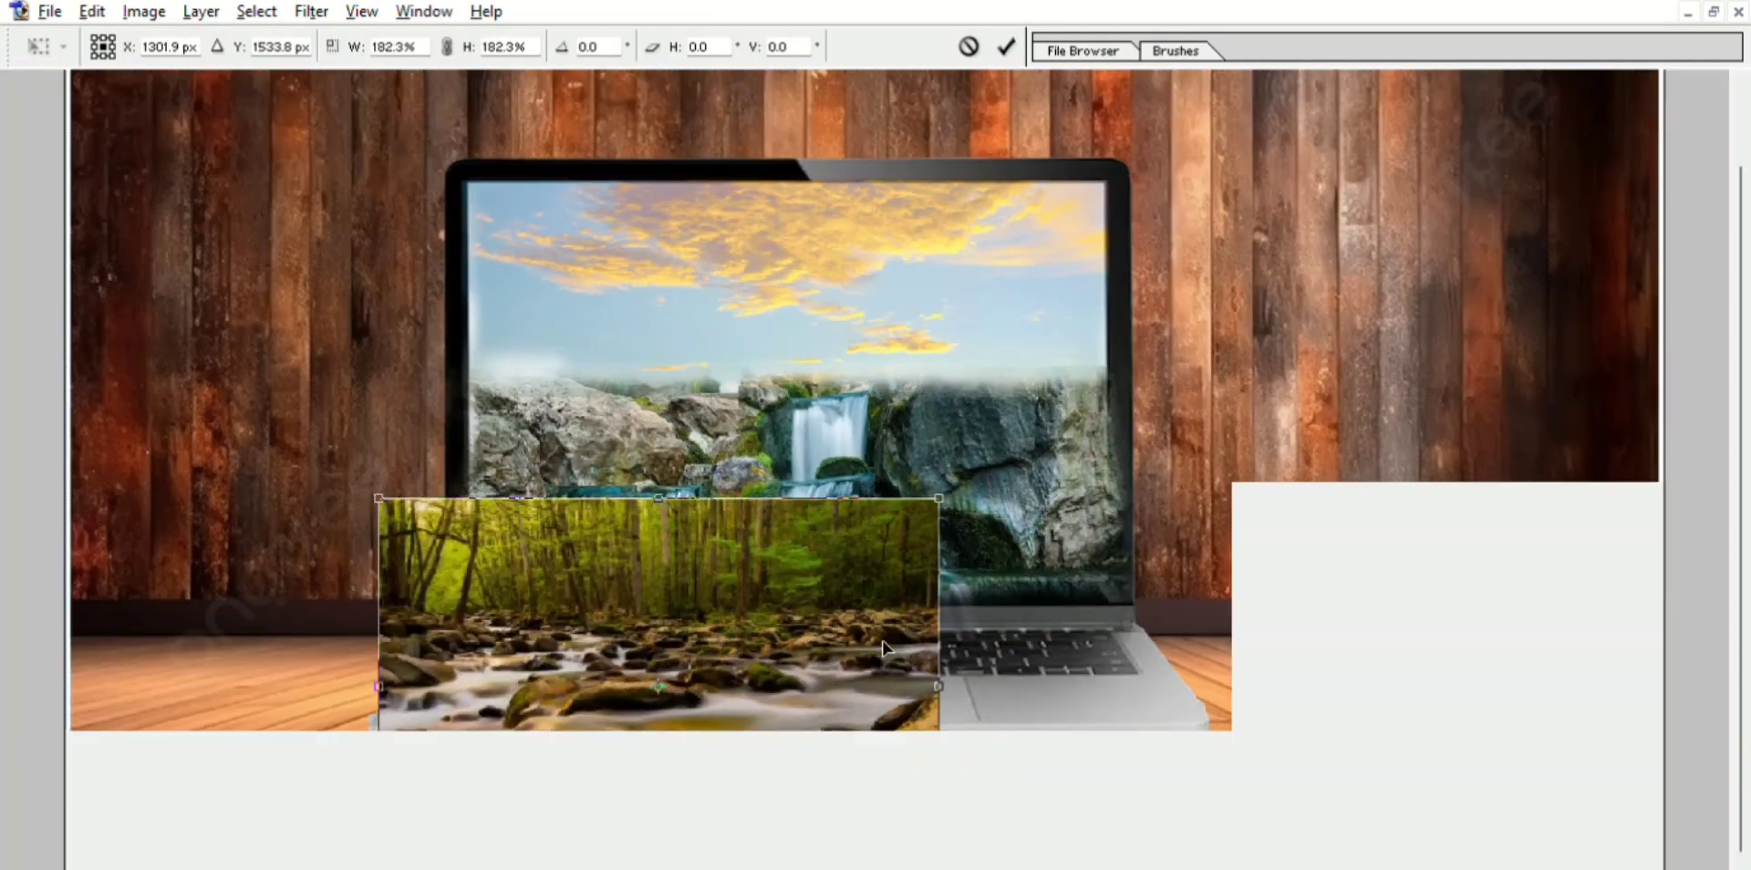
{"action": "key", "text": "Return"}
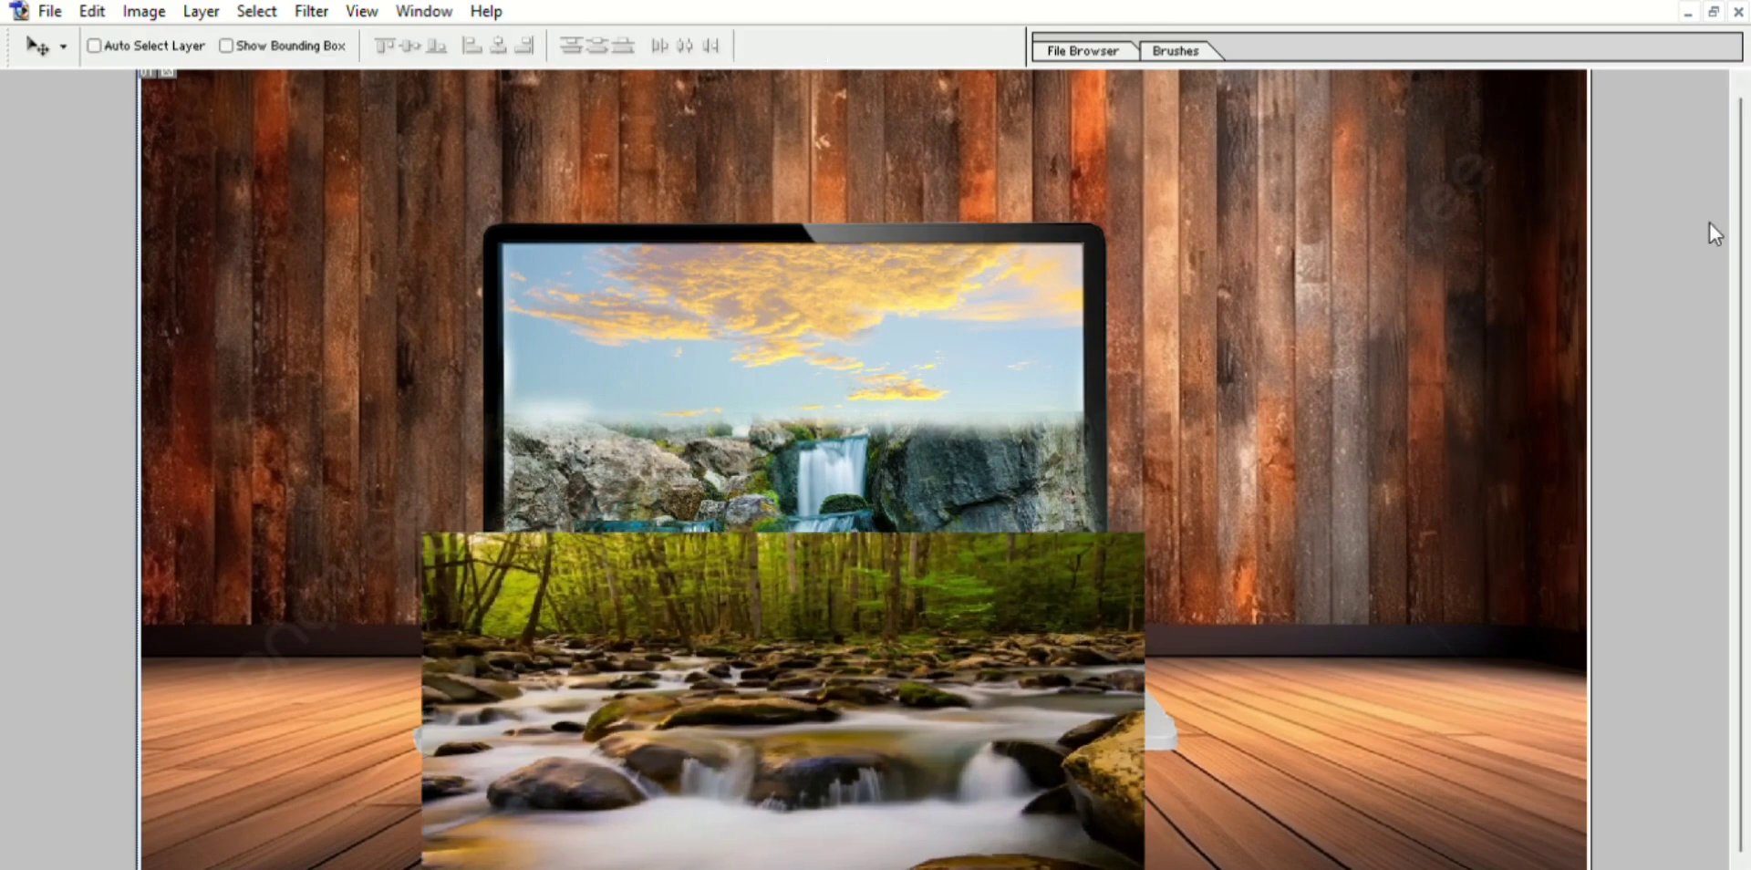
{"action": "key", "text": "5"}
Widen the stream photo to 104.6% and squash its height over the keyboard.
{"action": "key", "text": "ctrl+t"}
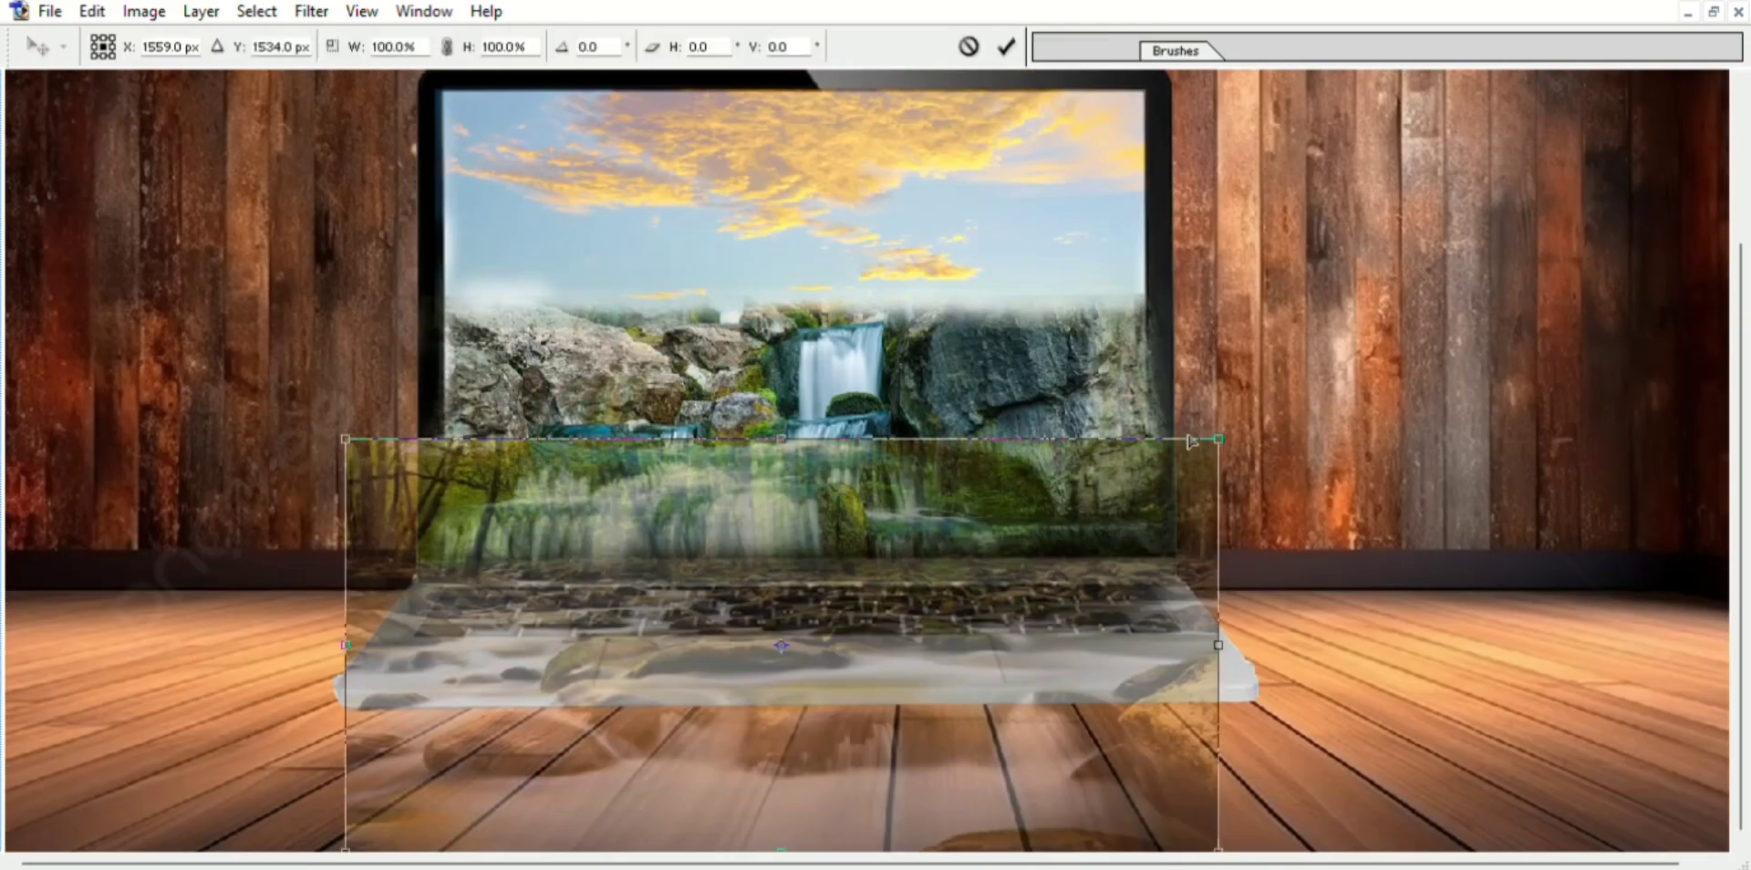
{"action": "left_click_drag", "start_coordinate": [1213, 629], "coordinate": [1244, 613]}
{"action": "left_click_drag", "start_coordinate": [355, 656], "coordinate": [349, 657]}
{"action": "key", "text": "ctrl+minus"}
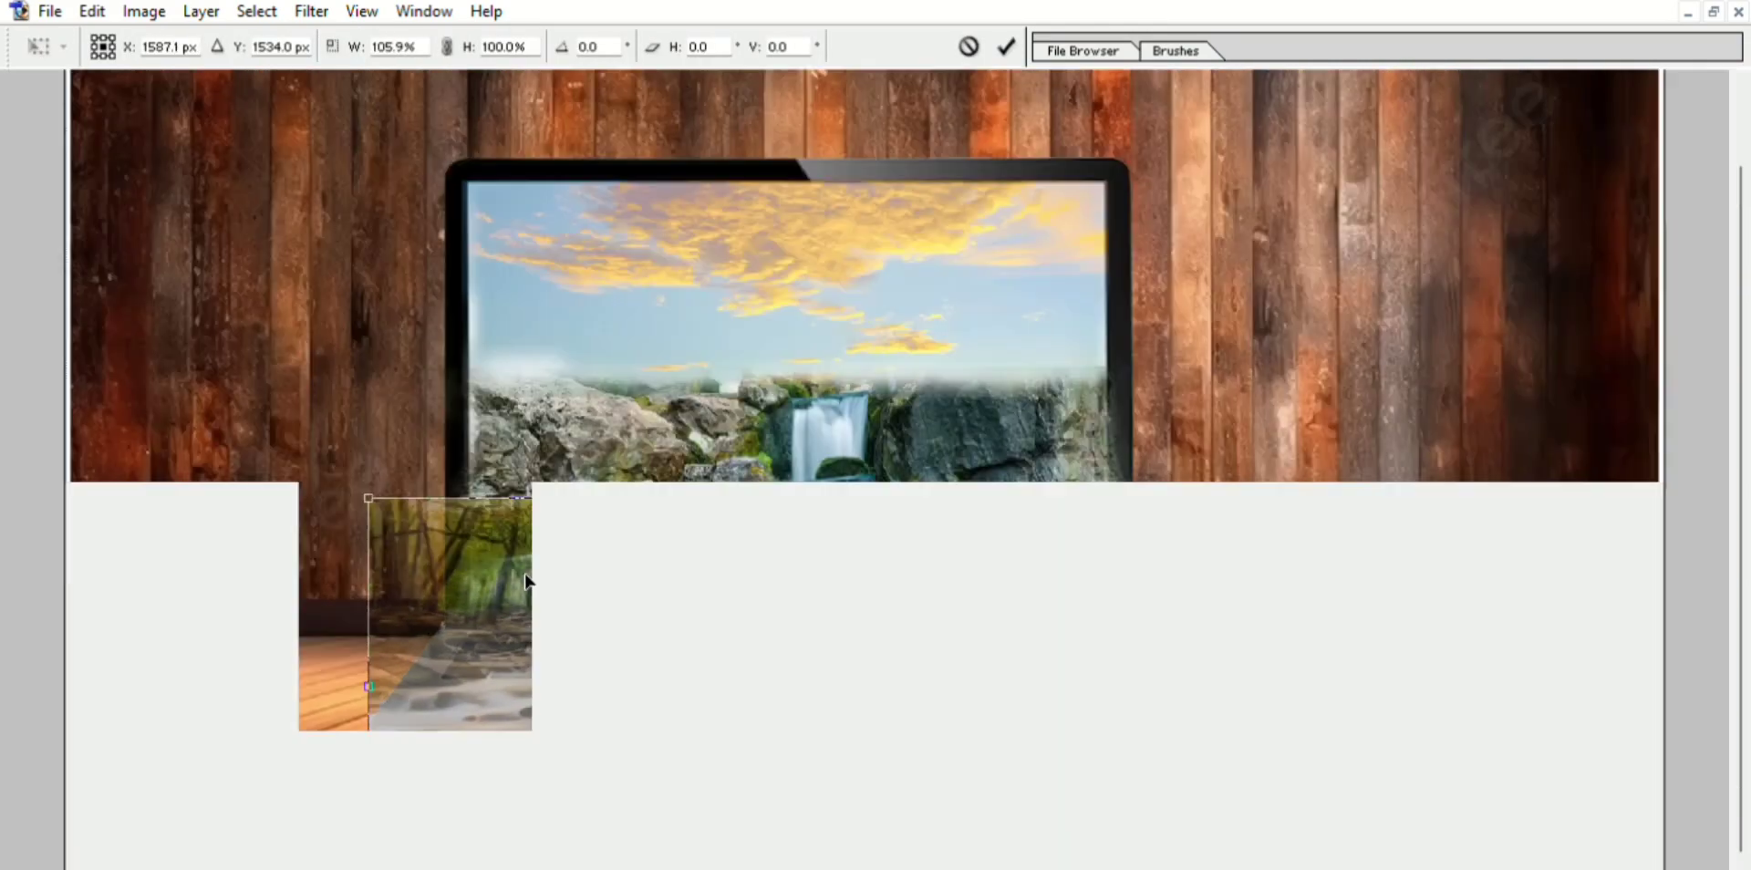
{"action": "key", "text": "ctrl+minus"}
{"action": "left_click_drag", "start_coordinate": [818, 804], "coordinate": [820, 729]}
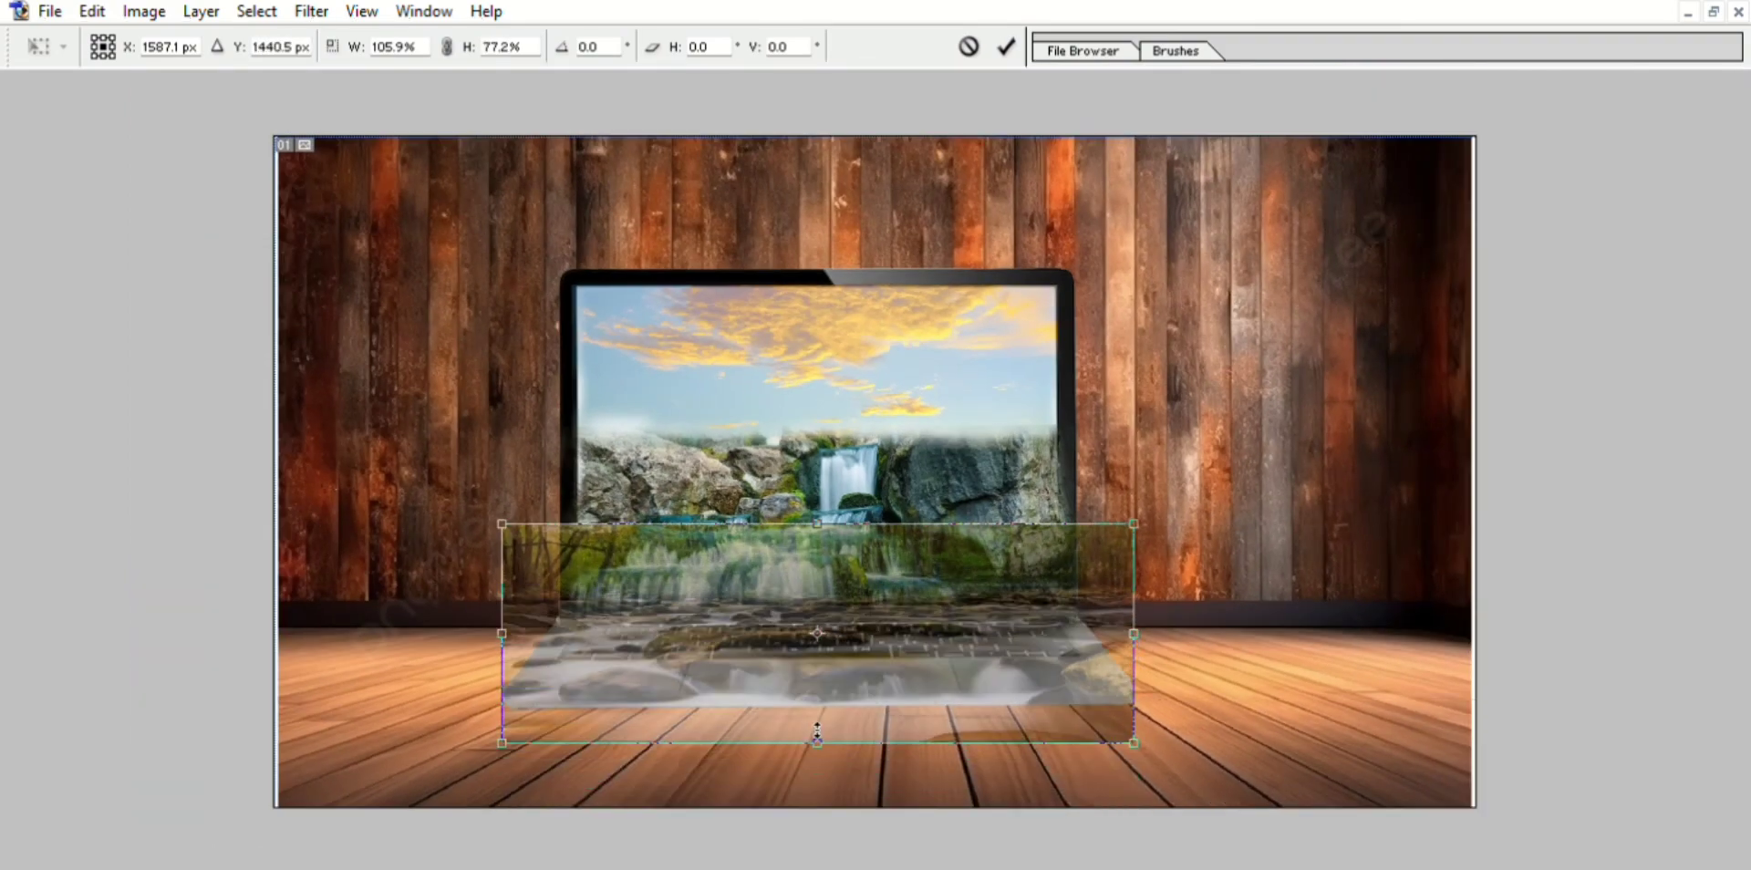
{"action": "key", "text": "Return"}
{"action": "key", "text": "ctrl+plus"}
{"action": "scroll", "coordinate": [620, 583], "scroll_direction": "down", "scroll_amount": 2}
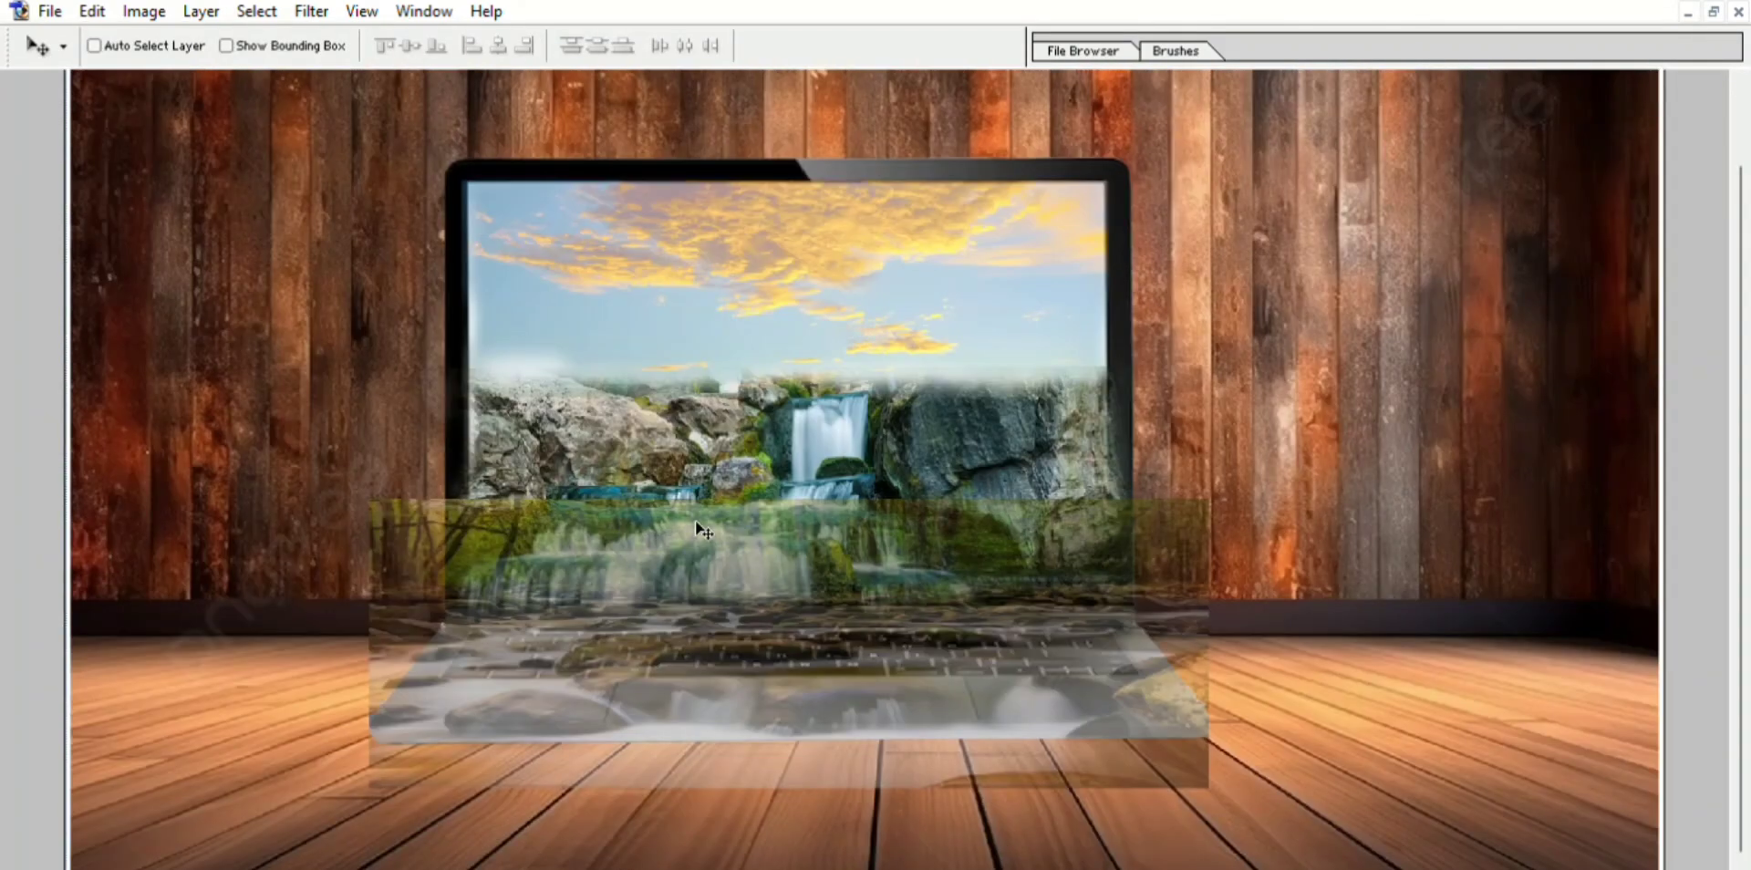
Delete the stream strip overlapping the waterfall screen and deselect.
{"action": "key", "text": "m"}
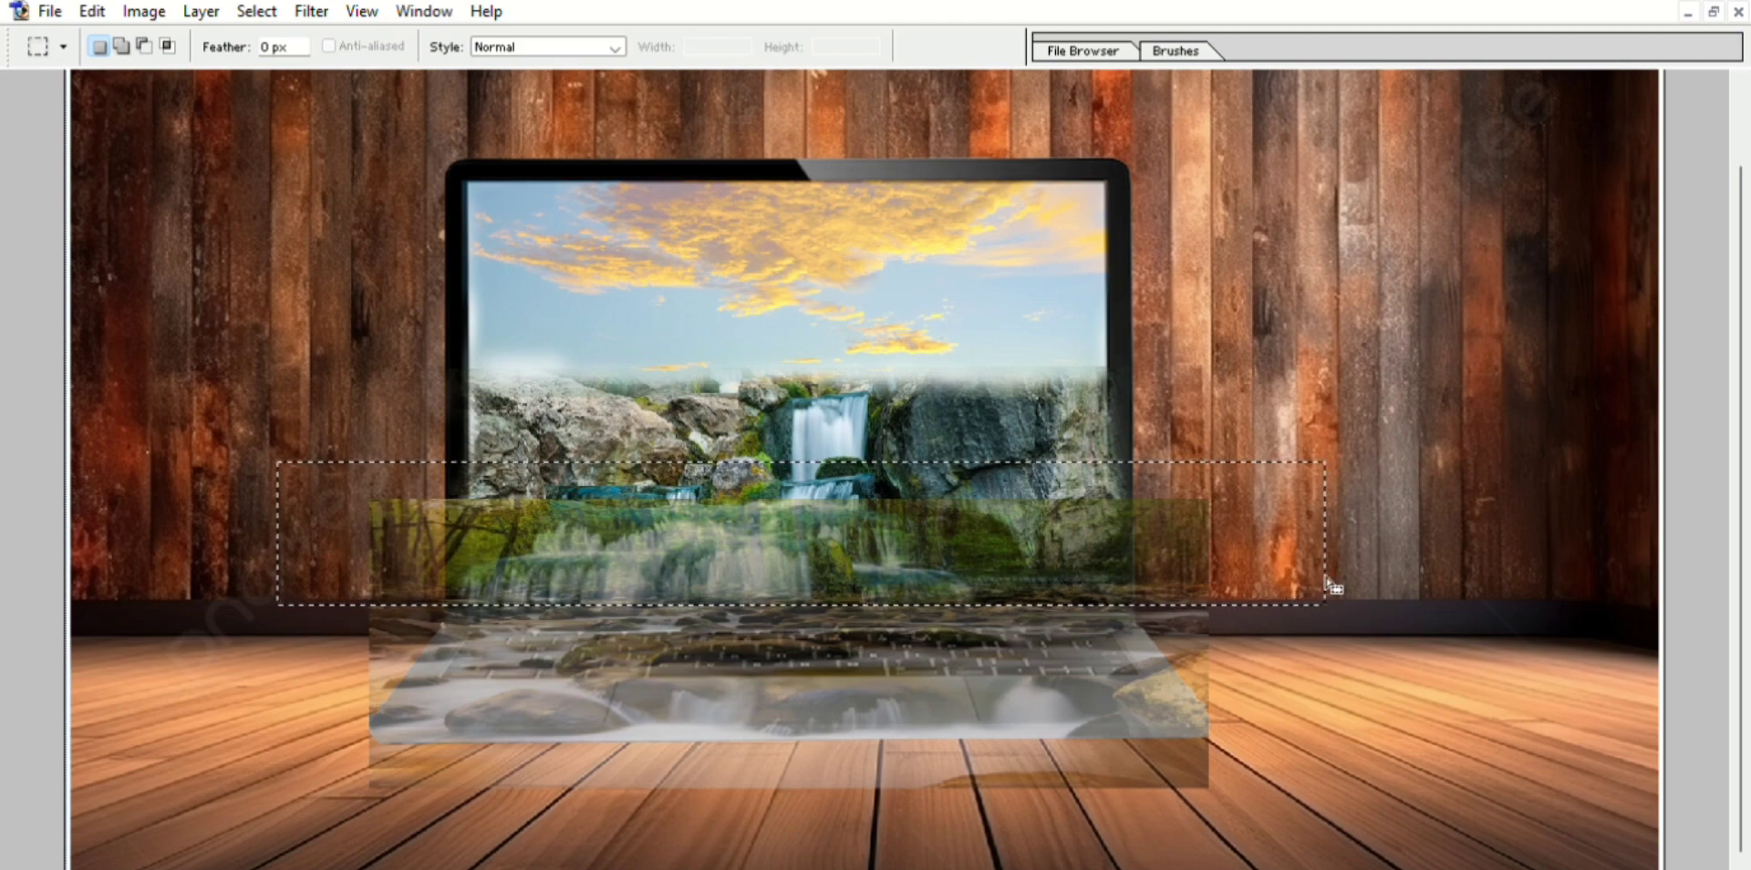
{"action": "key", "text": "Delete"}
{"action": "key", "text": "ctrl+d"}
{"action": "key", "text": "ctrl+0"}
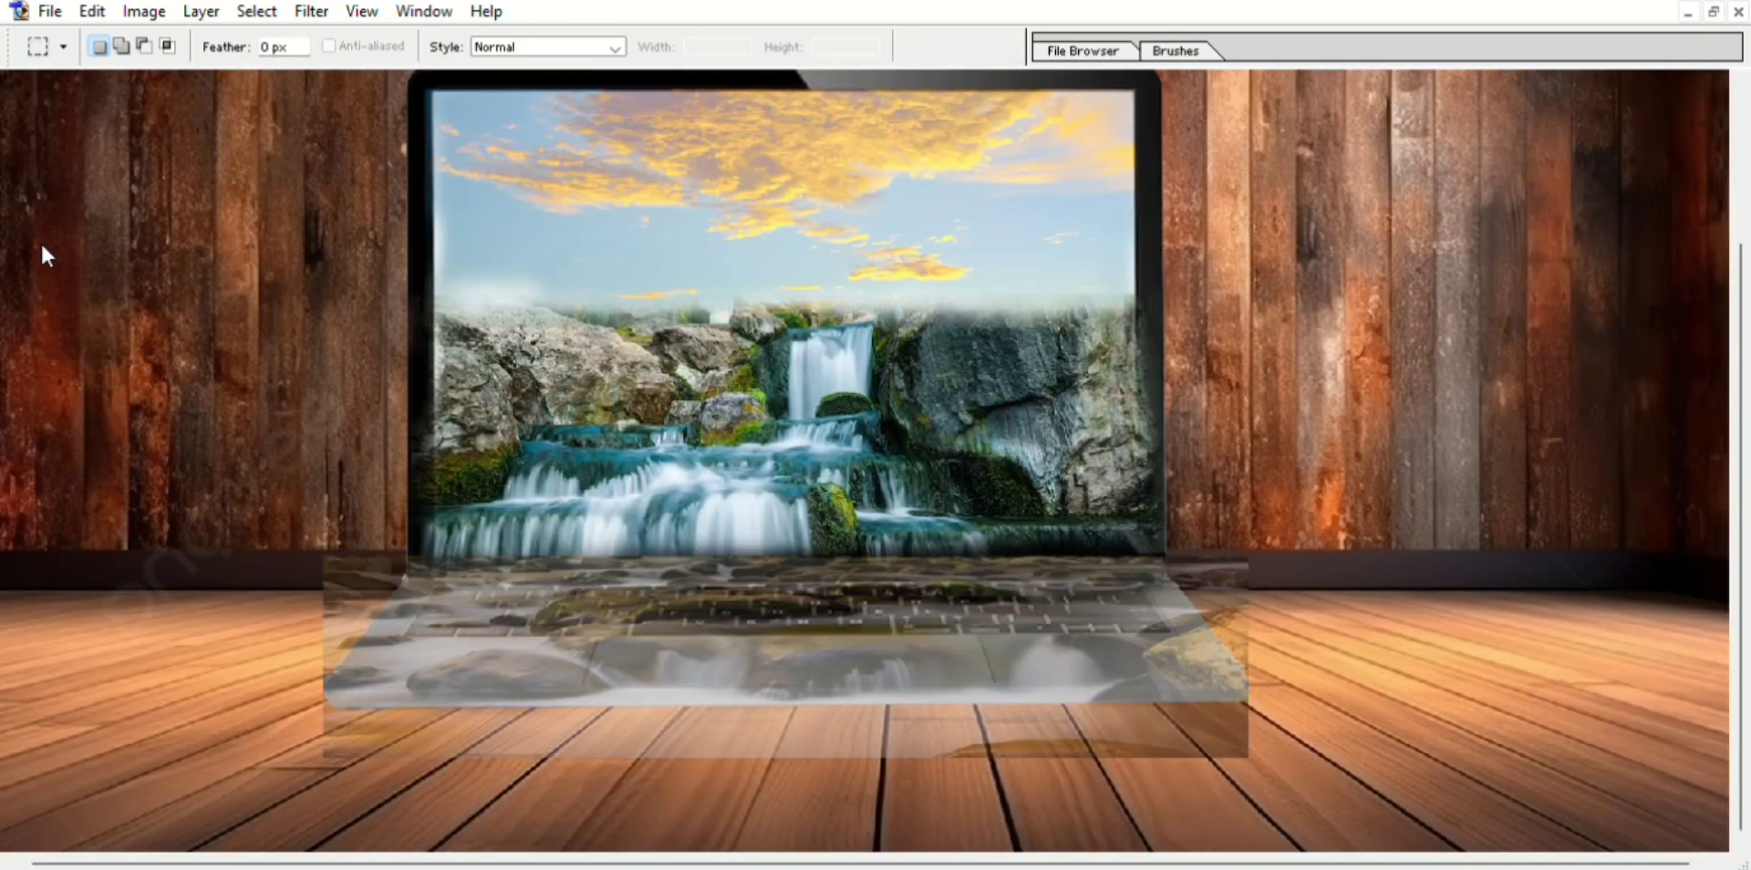
{"action": "key", "text": "ctrl+t"}
{"action": "key", "text": "ctrl+plus"}
{"action": "key", "text": "Return"}
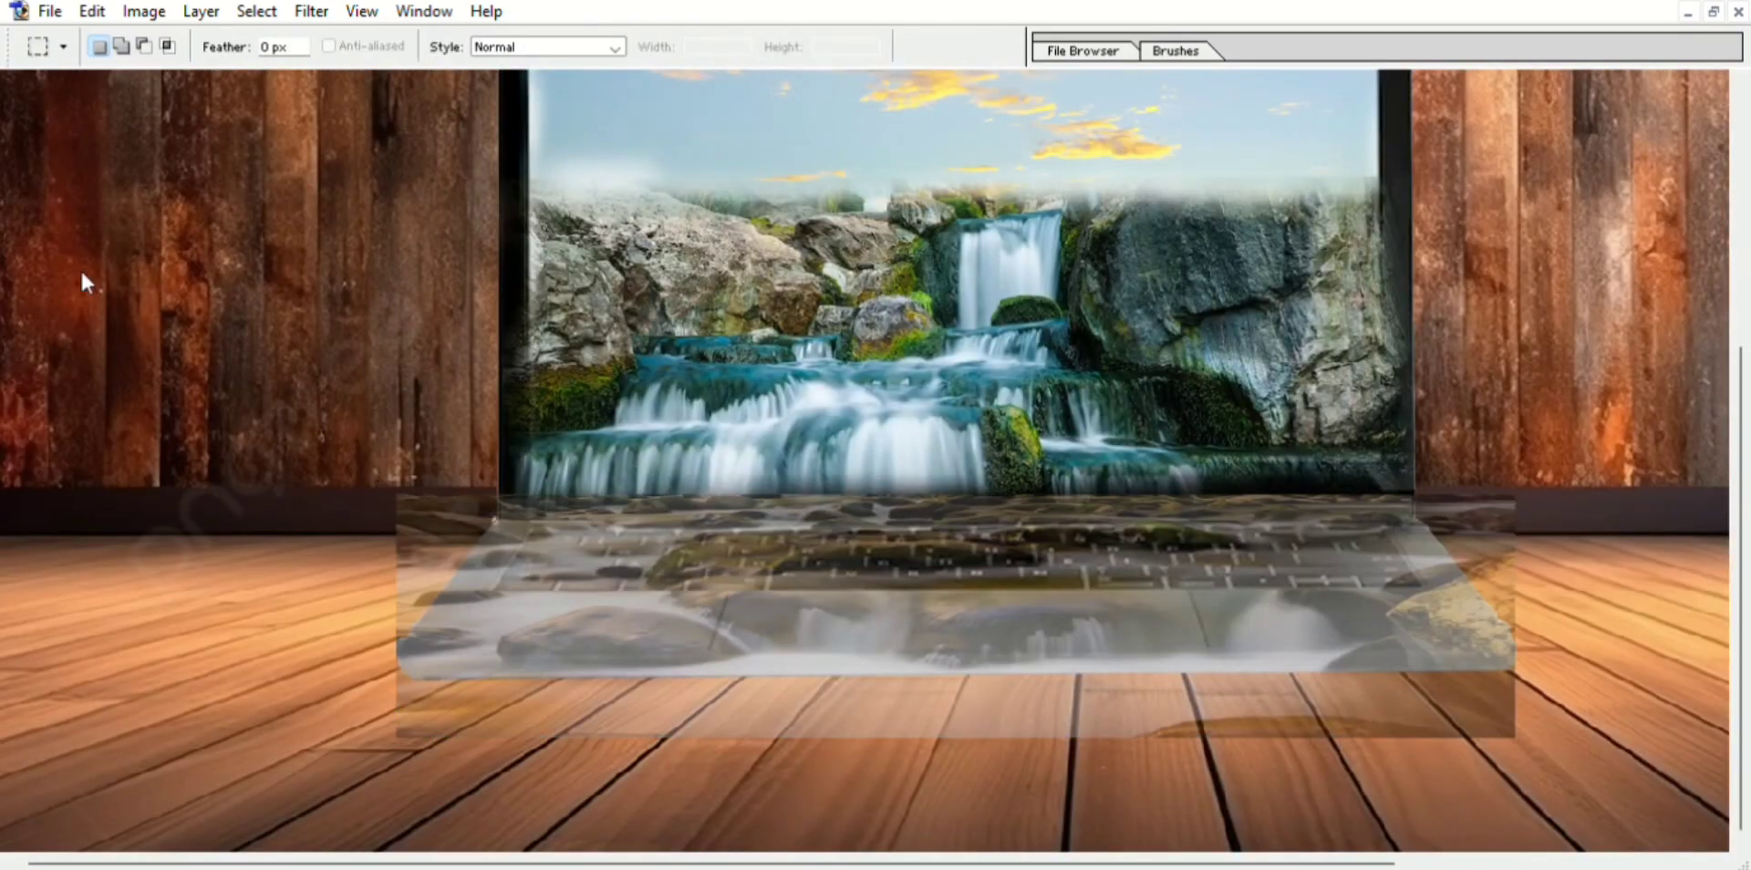
Lighten the dark floor shadow beside the slab with a size-125, 36%-opacity eraser.
{"action": "key", "text": "s"}
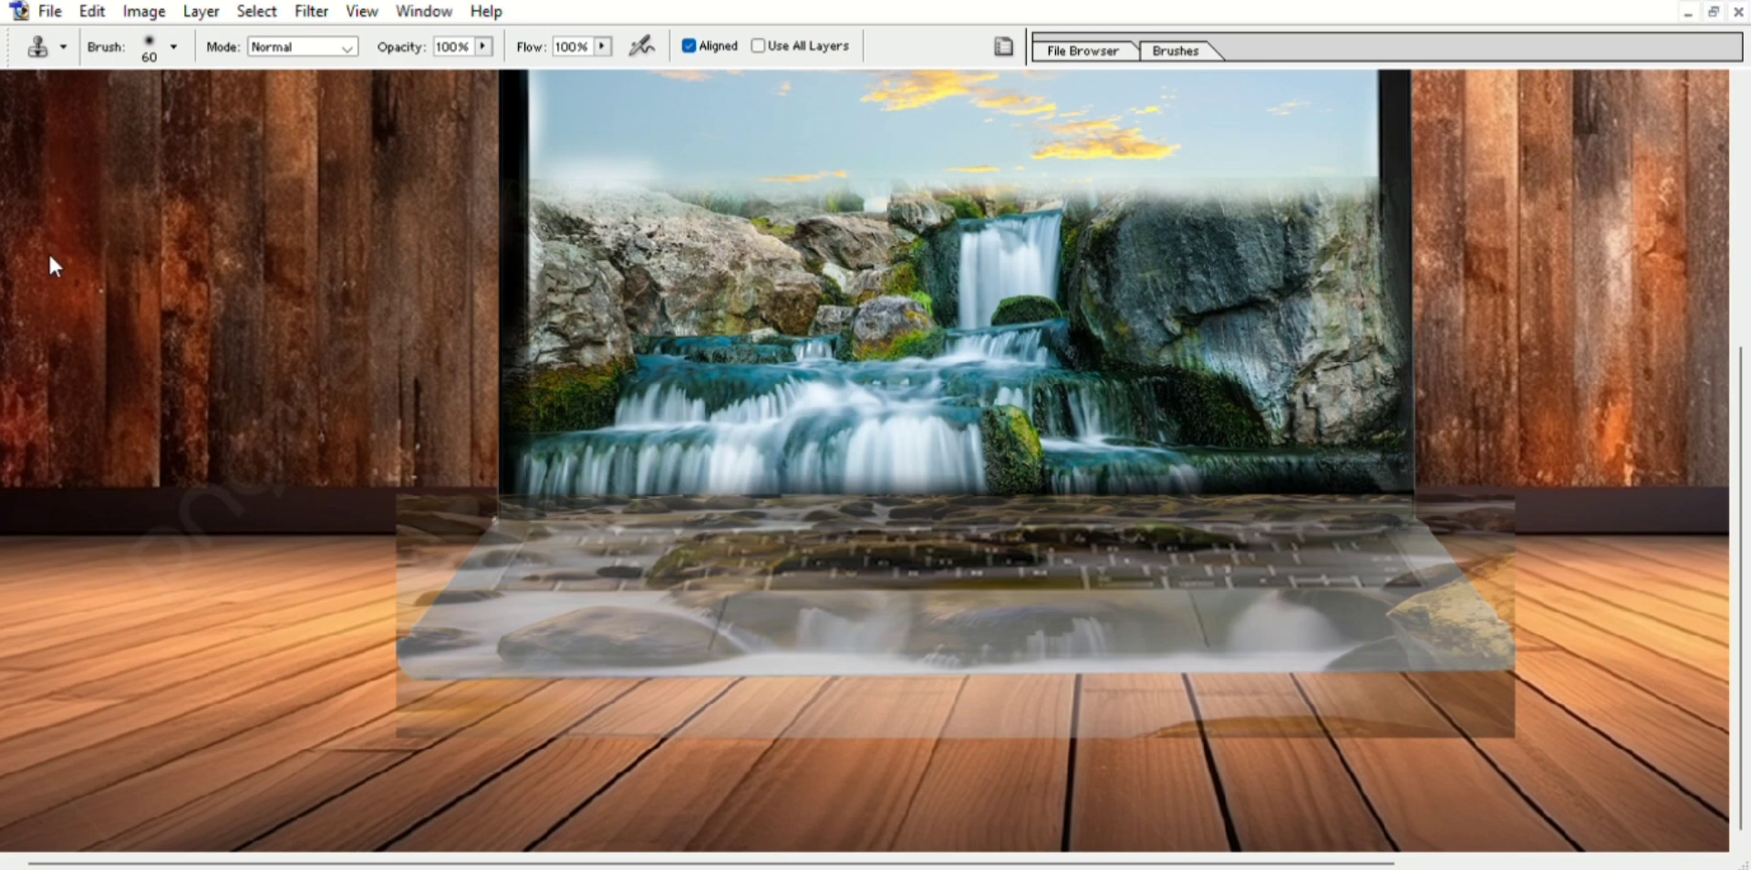
{"action": "key", "text": "e"}
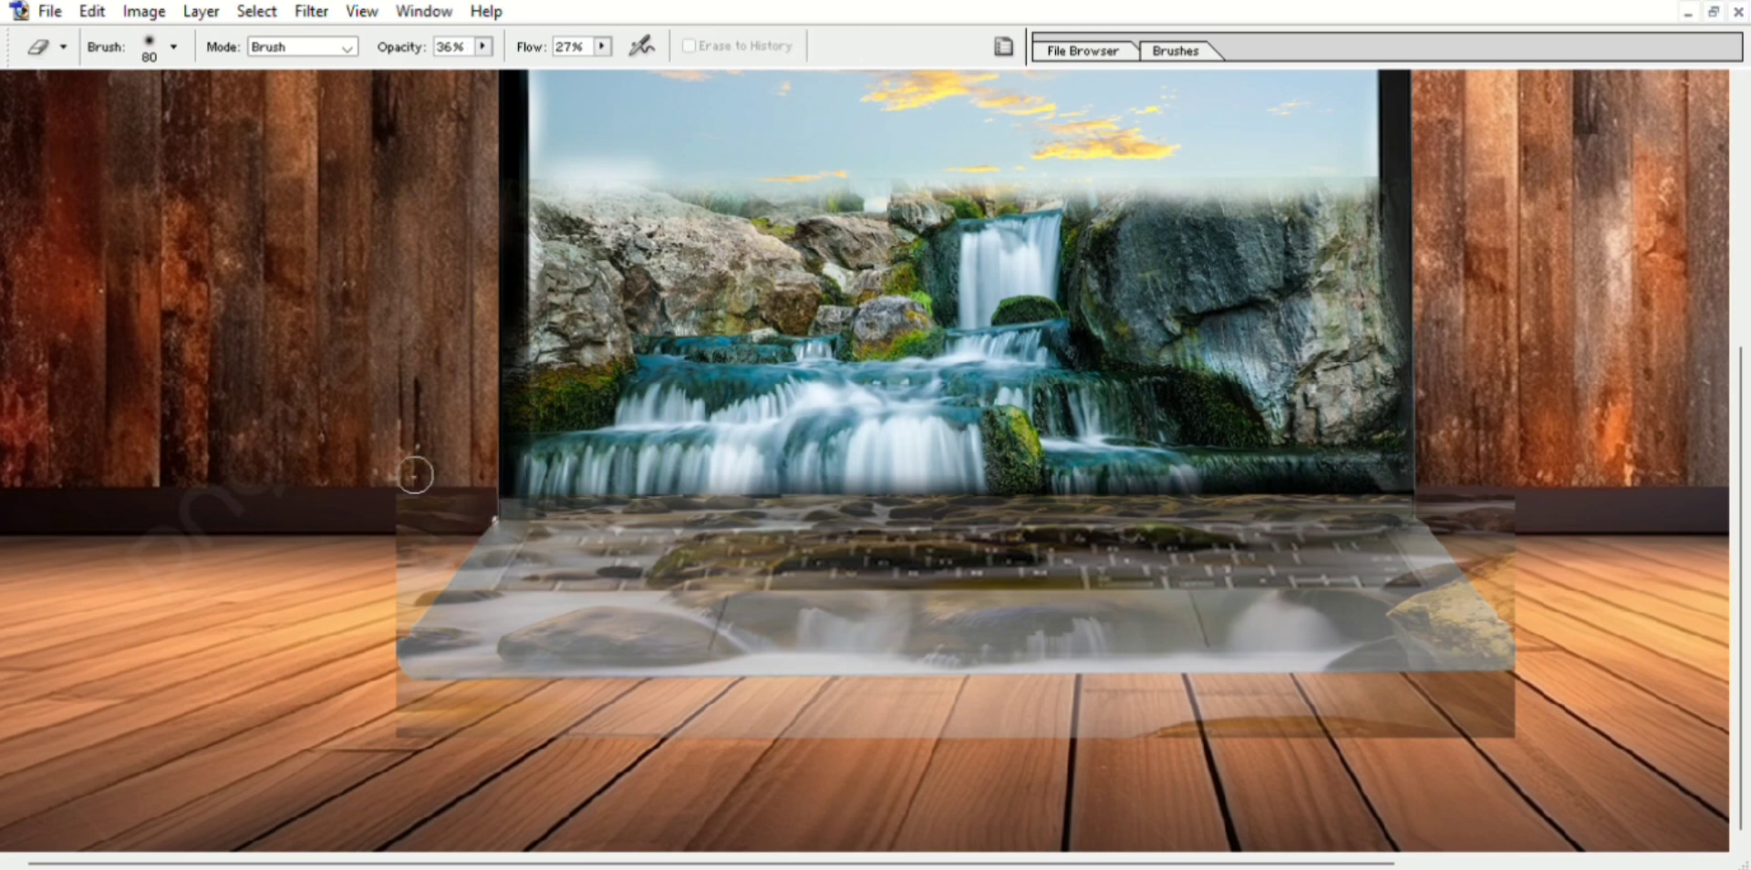
{"action": "key", "text": "bracketright"}
{"action": "key", "text": "bracketright"}
{"action": "key", "text": "bracketright"}
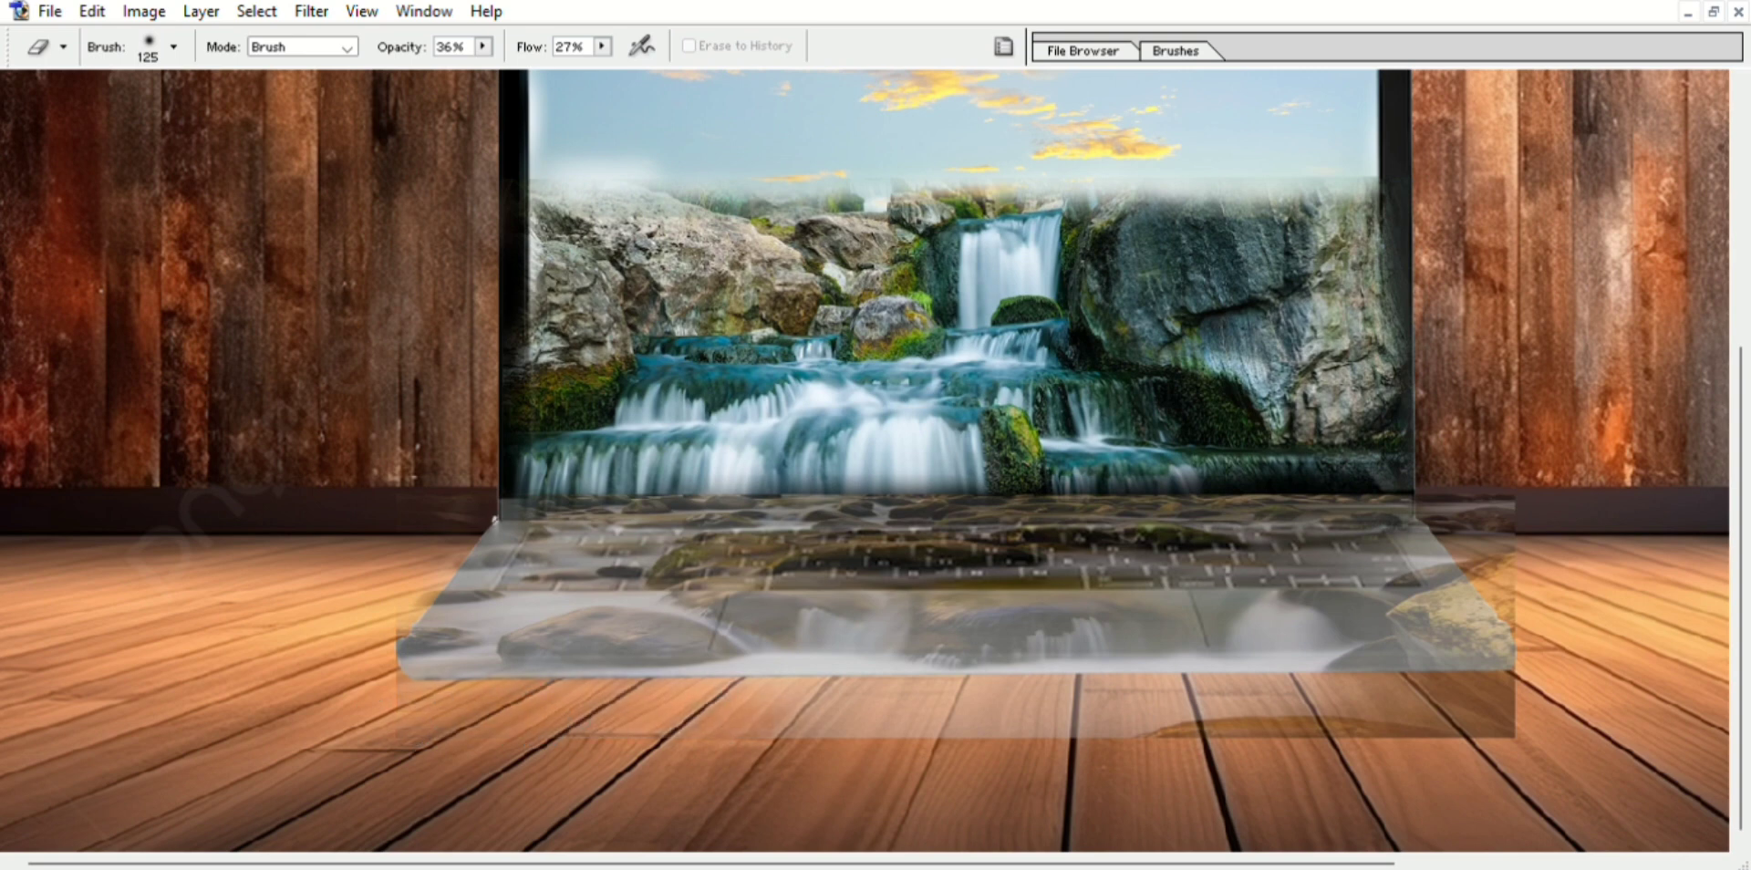
{"action": "left_click_drag", "start_coordinate": [865, 728], "coordinate": [1322, 729]}
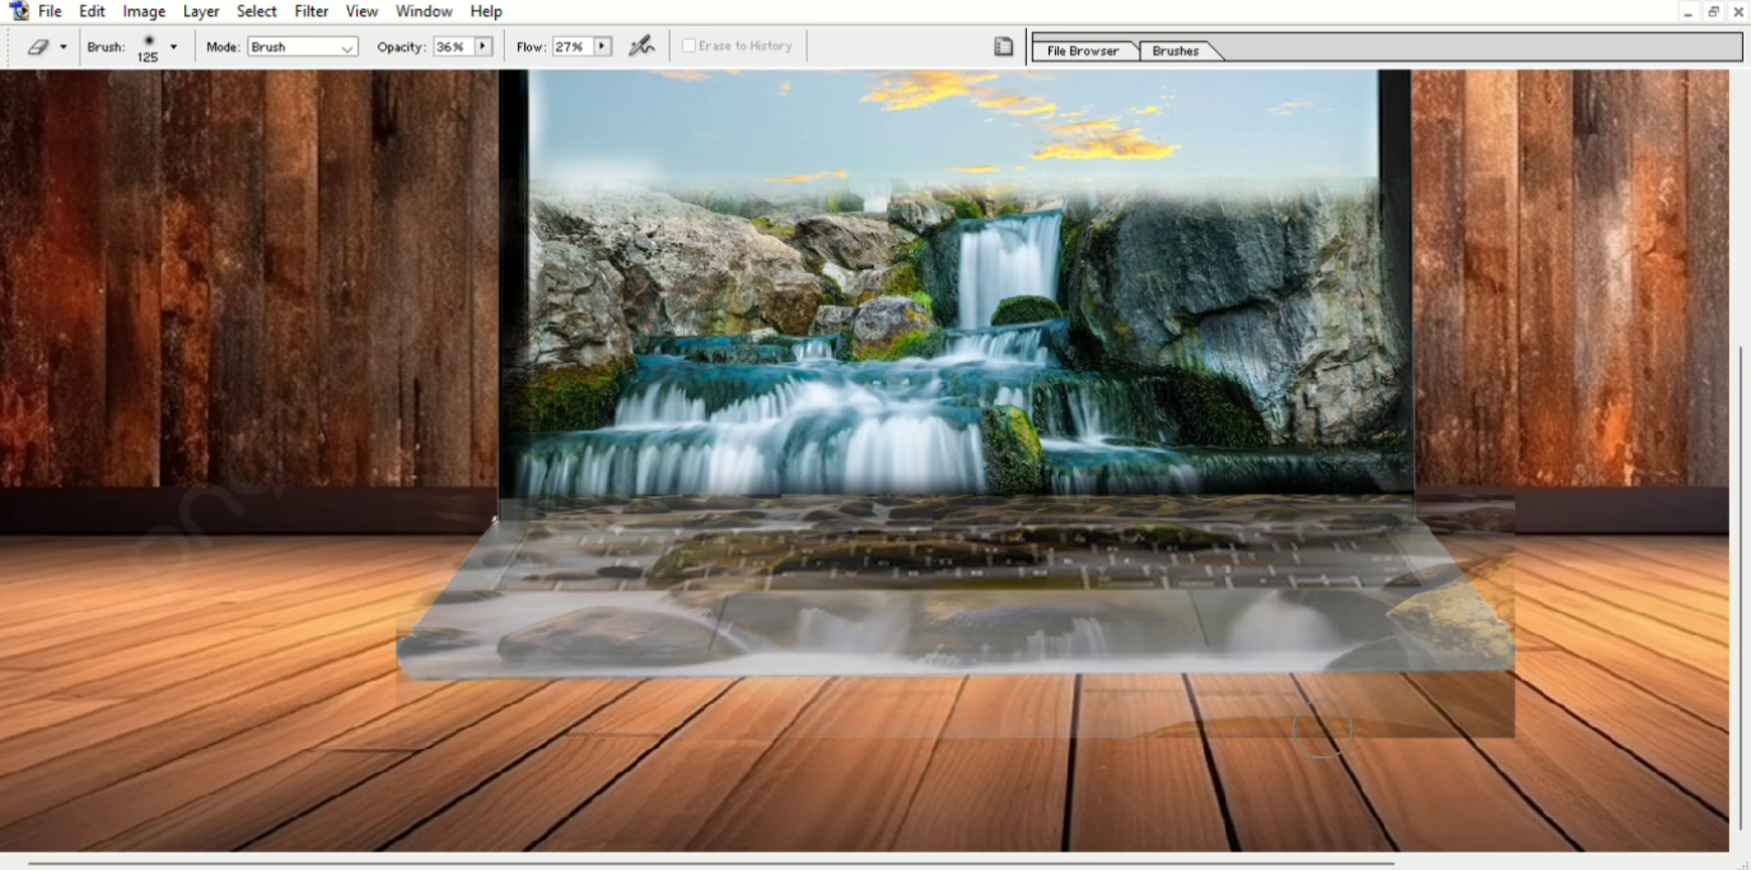
{"action": "left_click_drag", "start_coordinate": [892, 714], "coordinate": [1455, 711]}
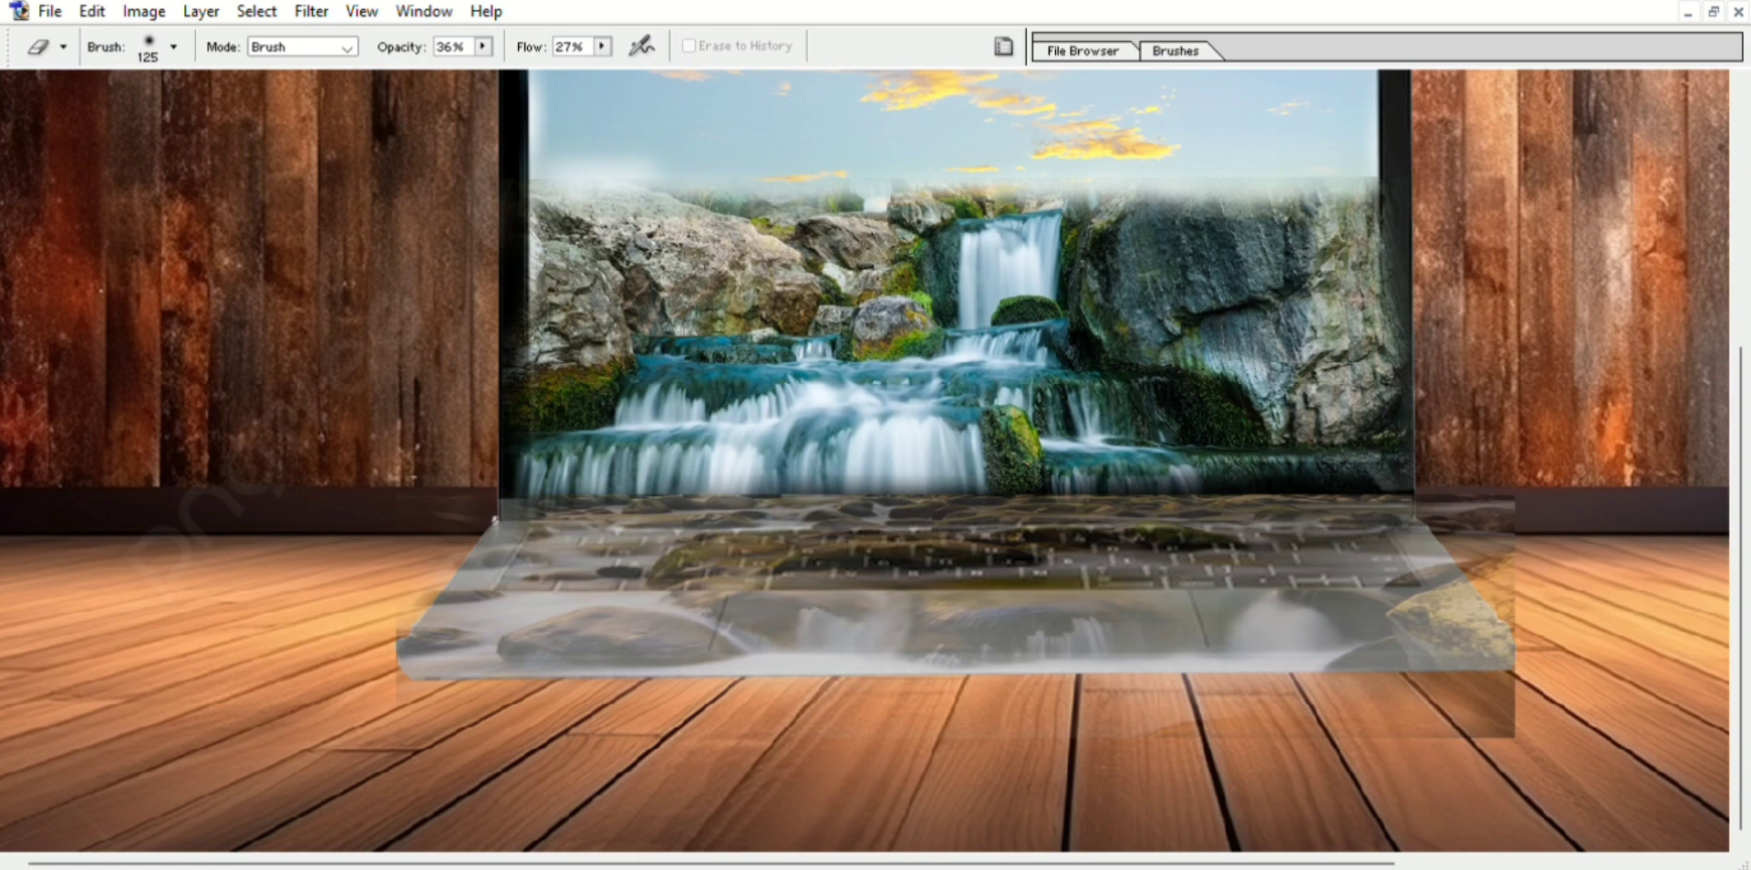
{"action": "left_click_drag", "start_coordinate": [1096, 754], "coordinate": [1423, 731]}
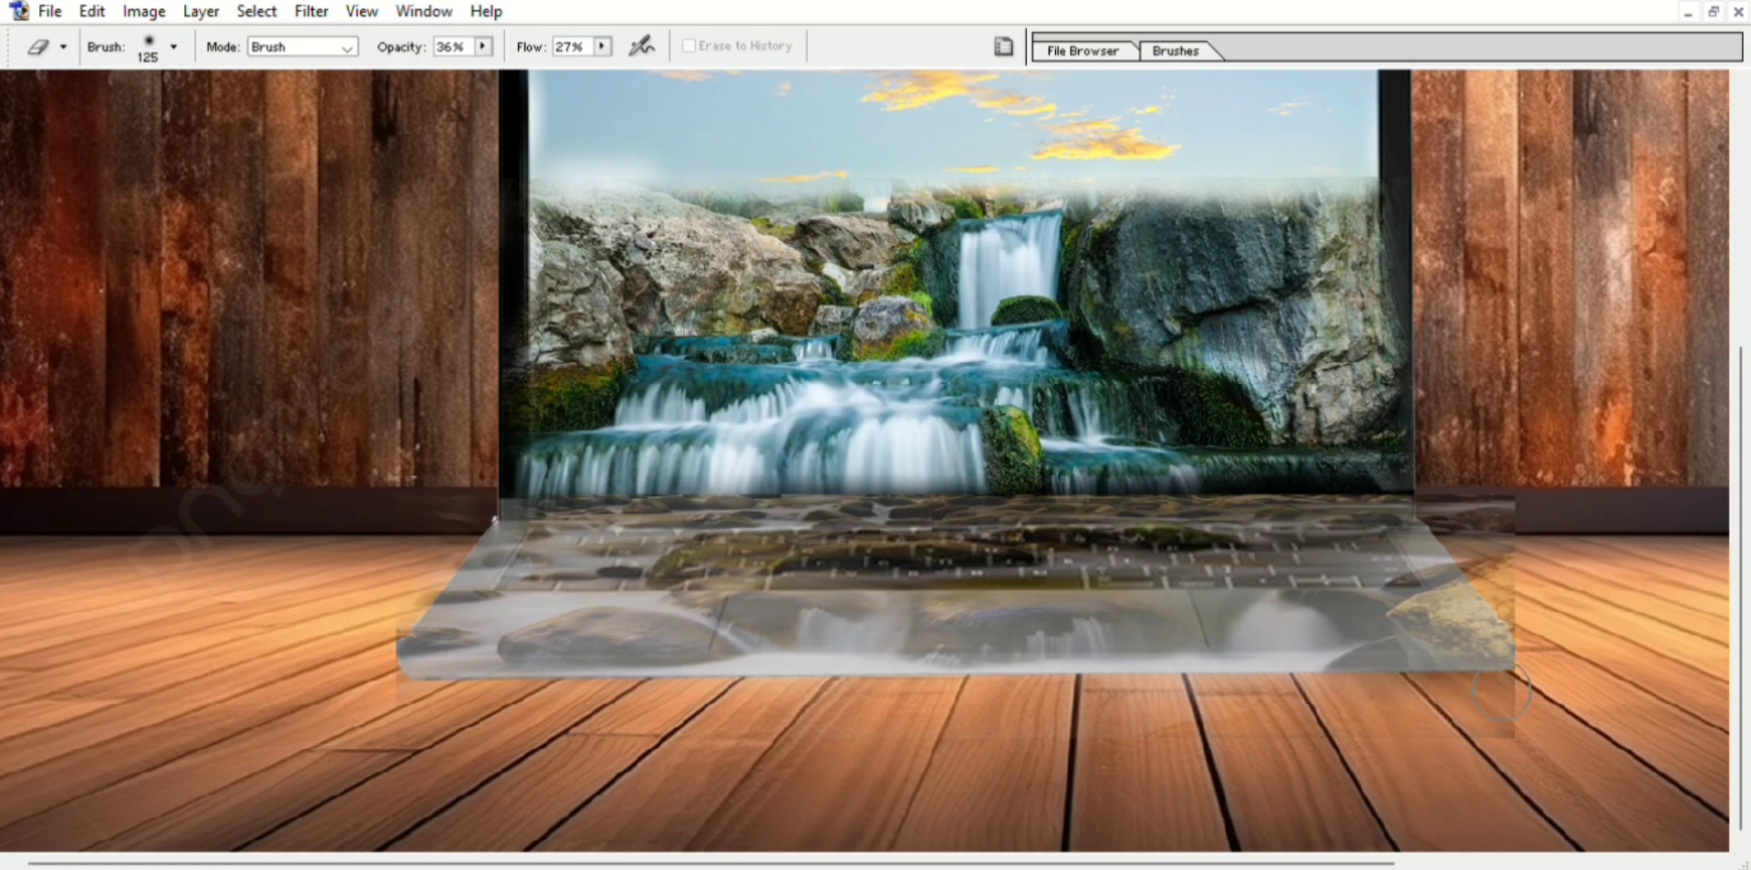
{"action": "scroll", "coordinate": [1072, 693], "scroll_direction": "right", "scroll_amount": 5}
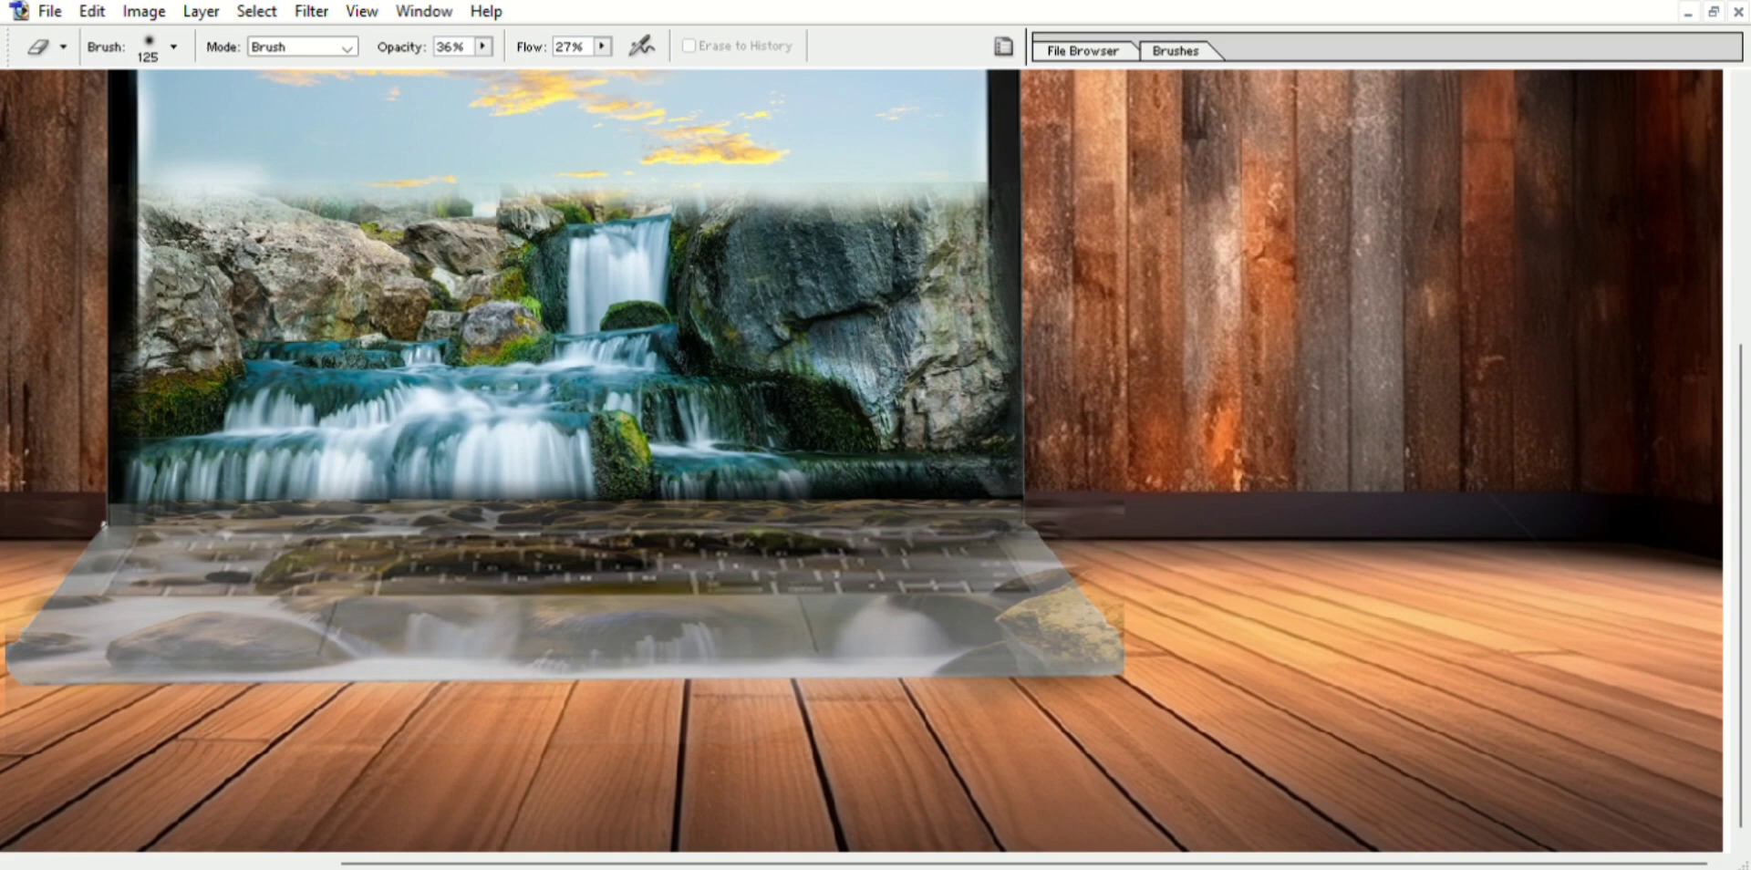
{"action": "scroll", "coordinate": [289, 640], "scroll_direction": "left", "scroll_amount": 4}
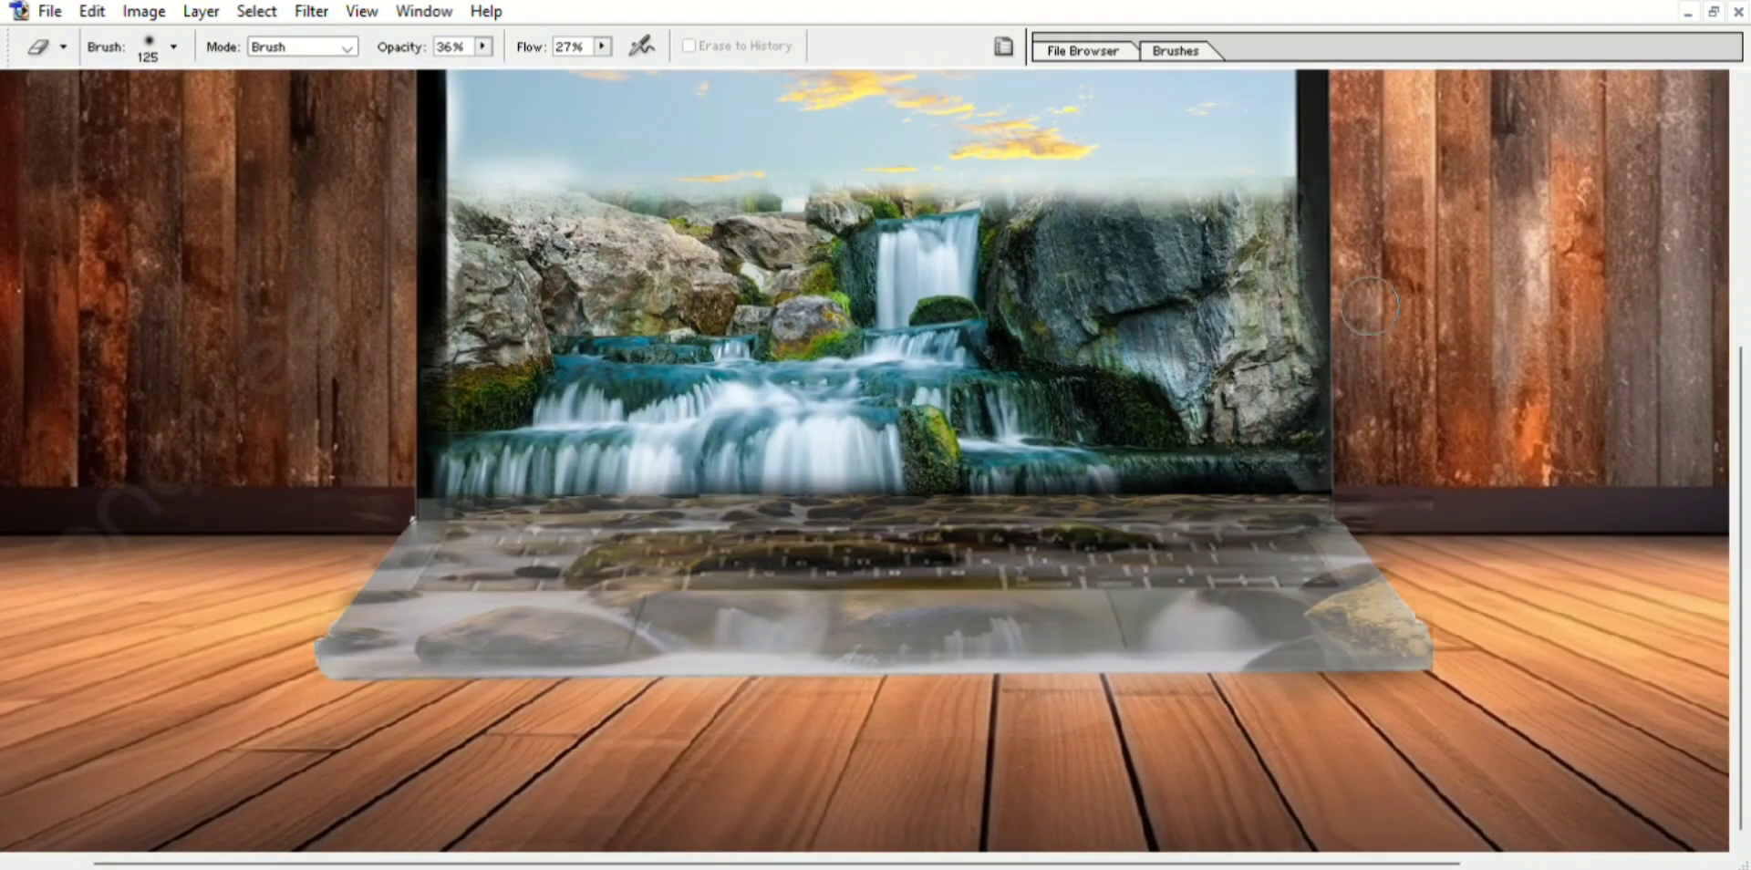
{"action": "key", "text": "ctrl+minus"}
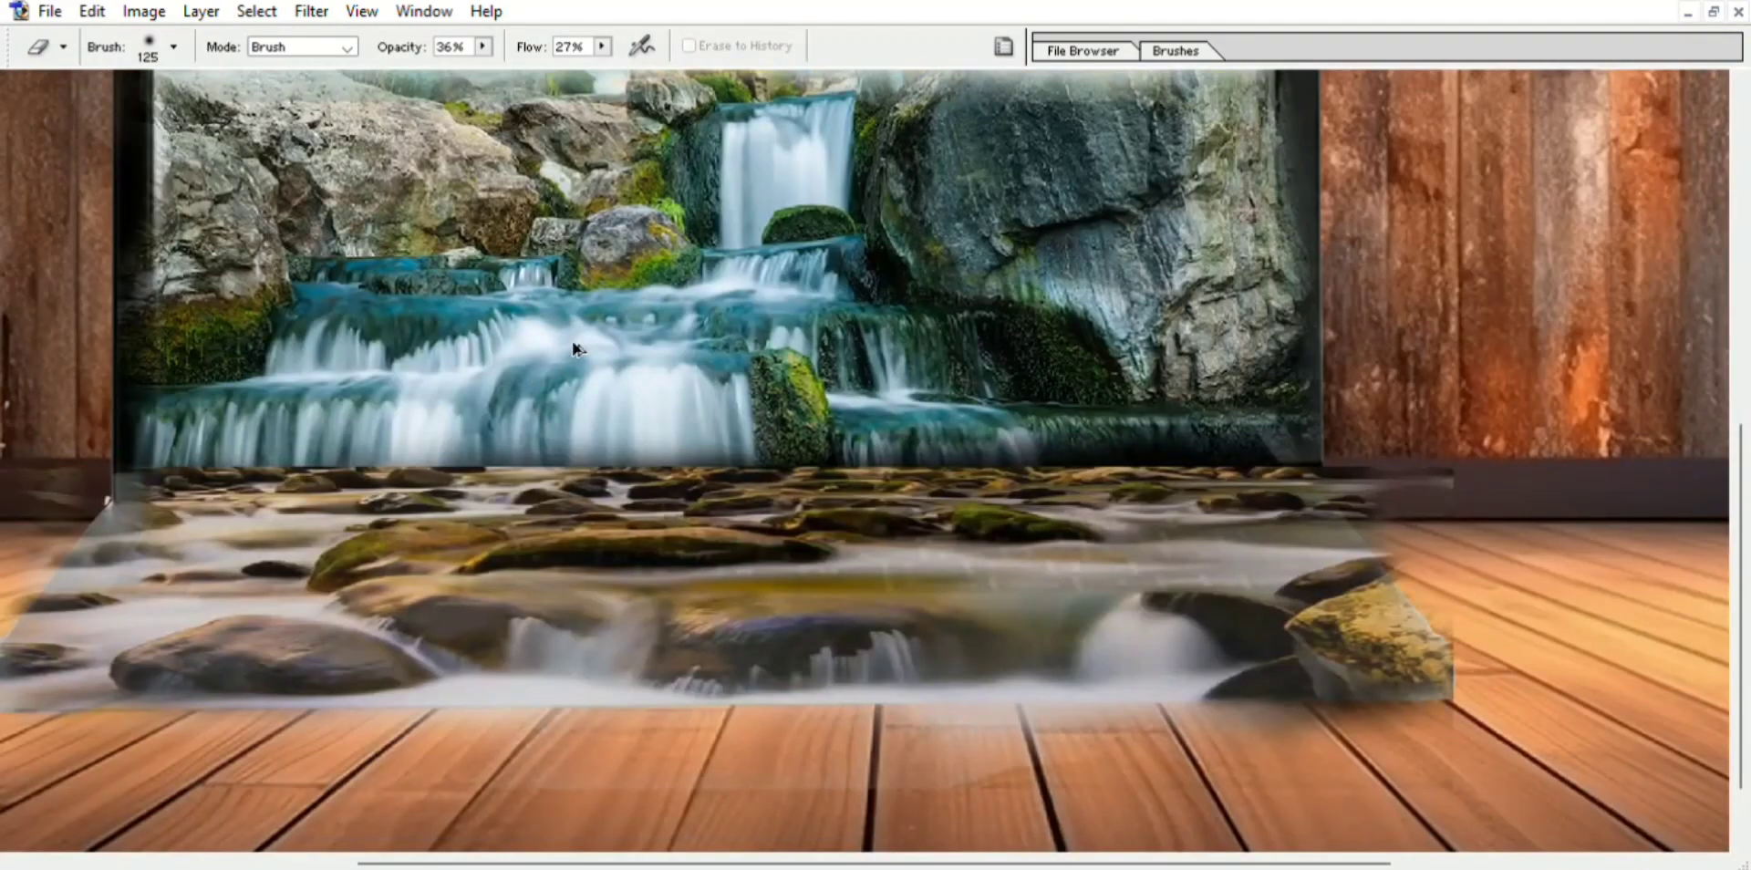
{"action": "key", "text": "ctrl+plus"}
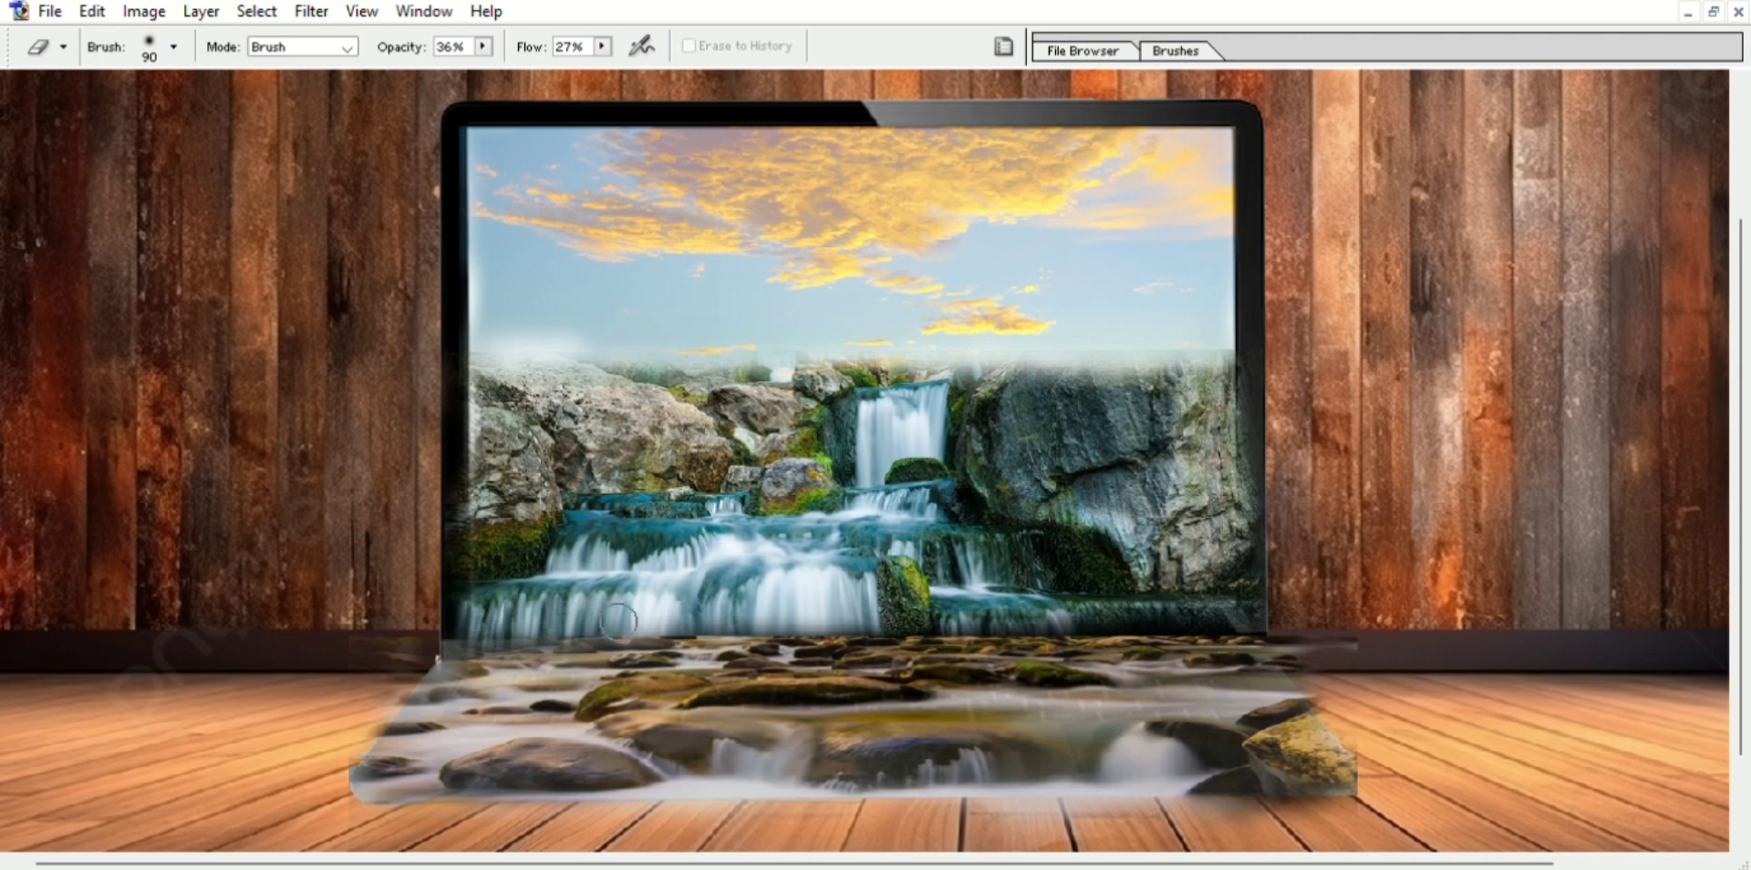
Brush a soft size-50 eraser along the slab's zoomed-in bottom edge to blend it into the base.
{"action": "mouse_move", "coordinate": [618, 622]}
{"action": "left_mouse_down"}
{"action": "mouse_move", "coordinate": [867, 640]}
{"action": "mouse_move", "coordinate": [1144, 627]}
{"action": "left_mouse_up"}
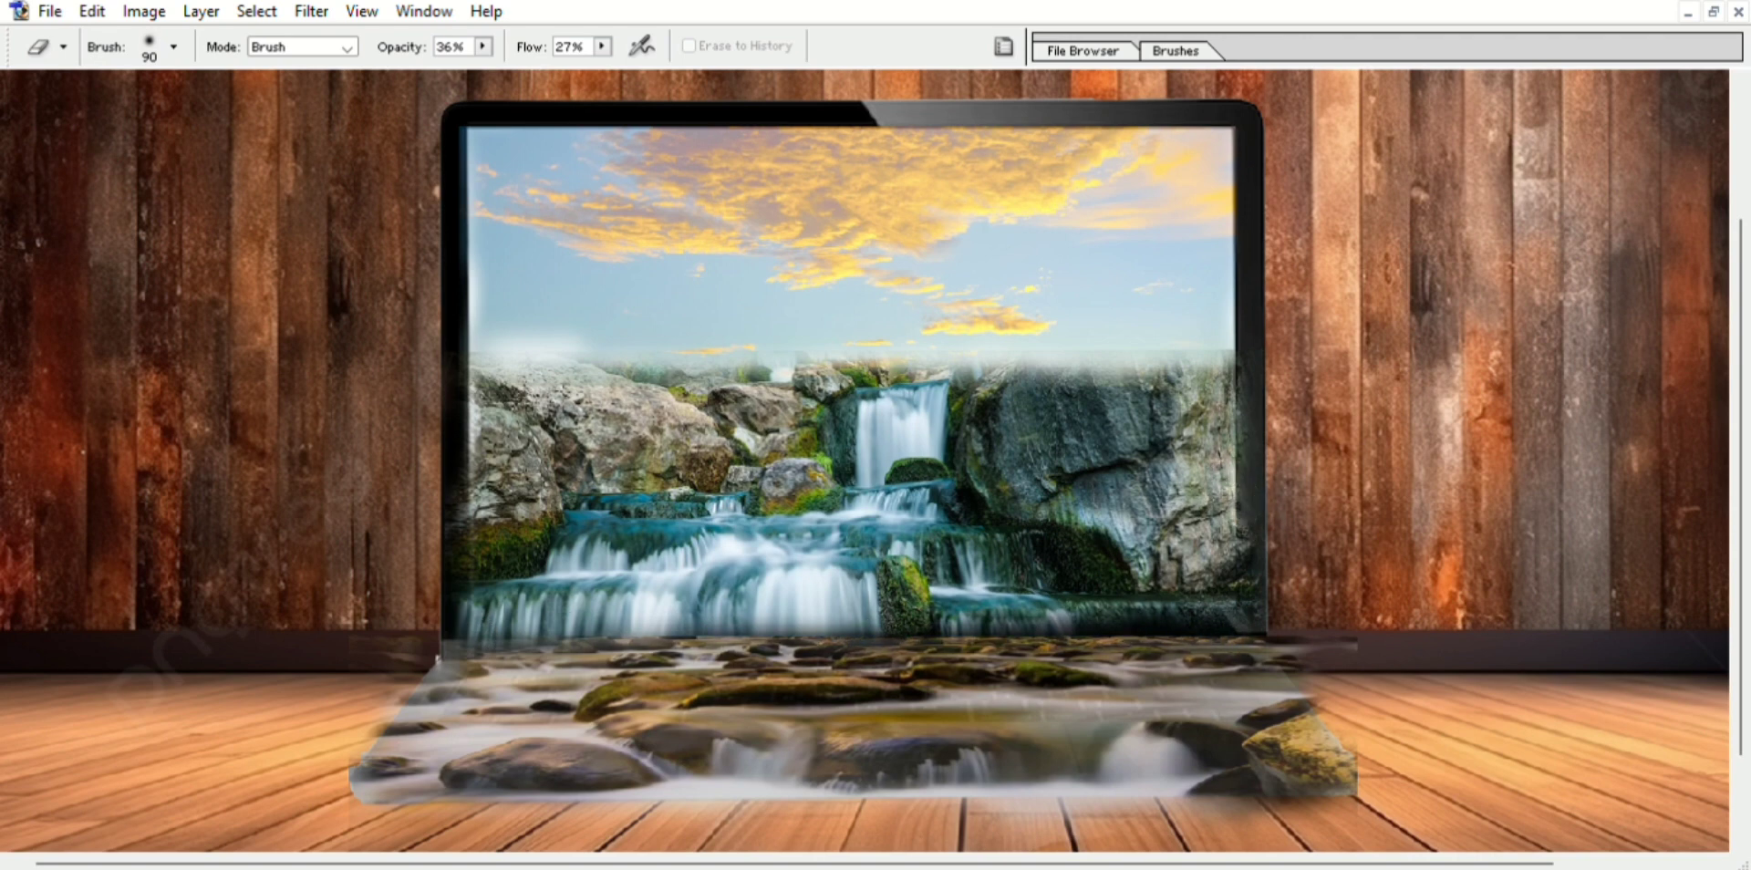
{"action": "scroll", "coordinate": [462, 523], "scroll_direction": "down", "scroll_amount": 1}
{"action": "key", "text": "ctrl+plus"}
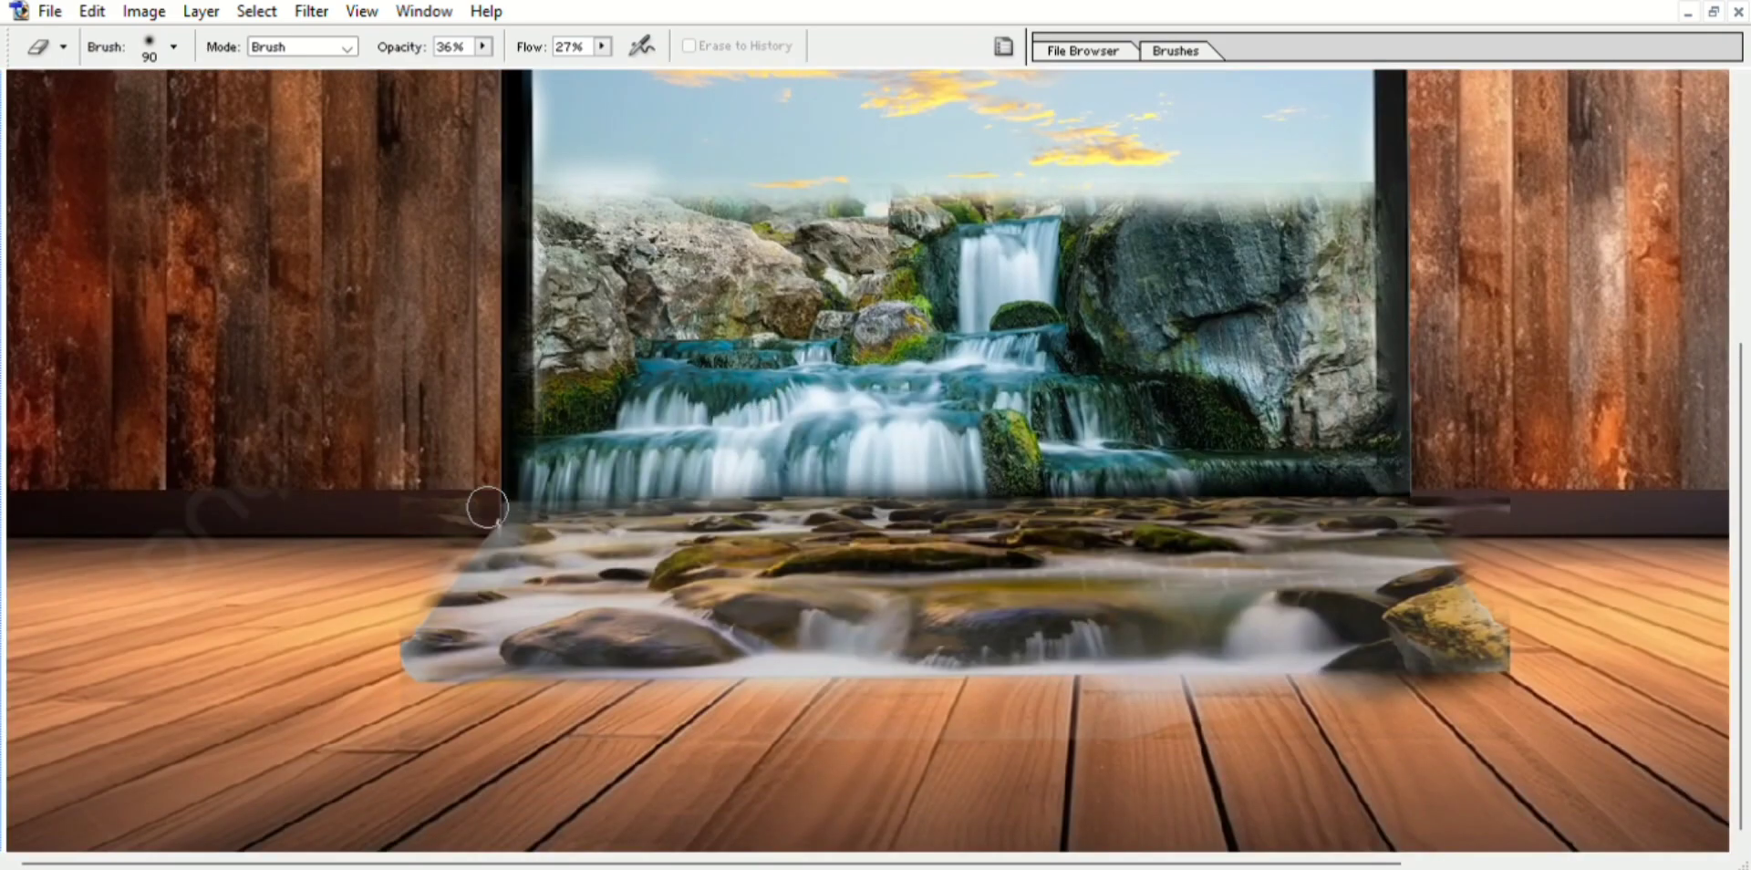
{"action": "key", "text": "ctrl+plus"}
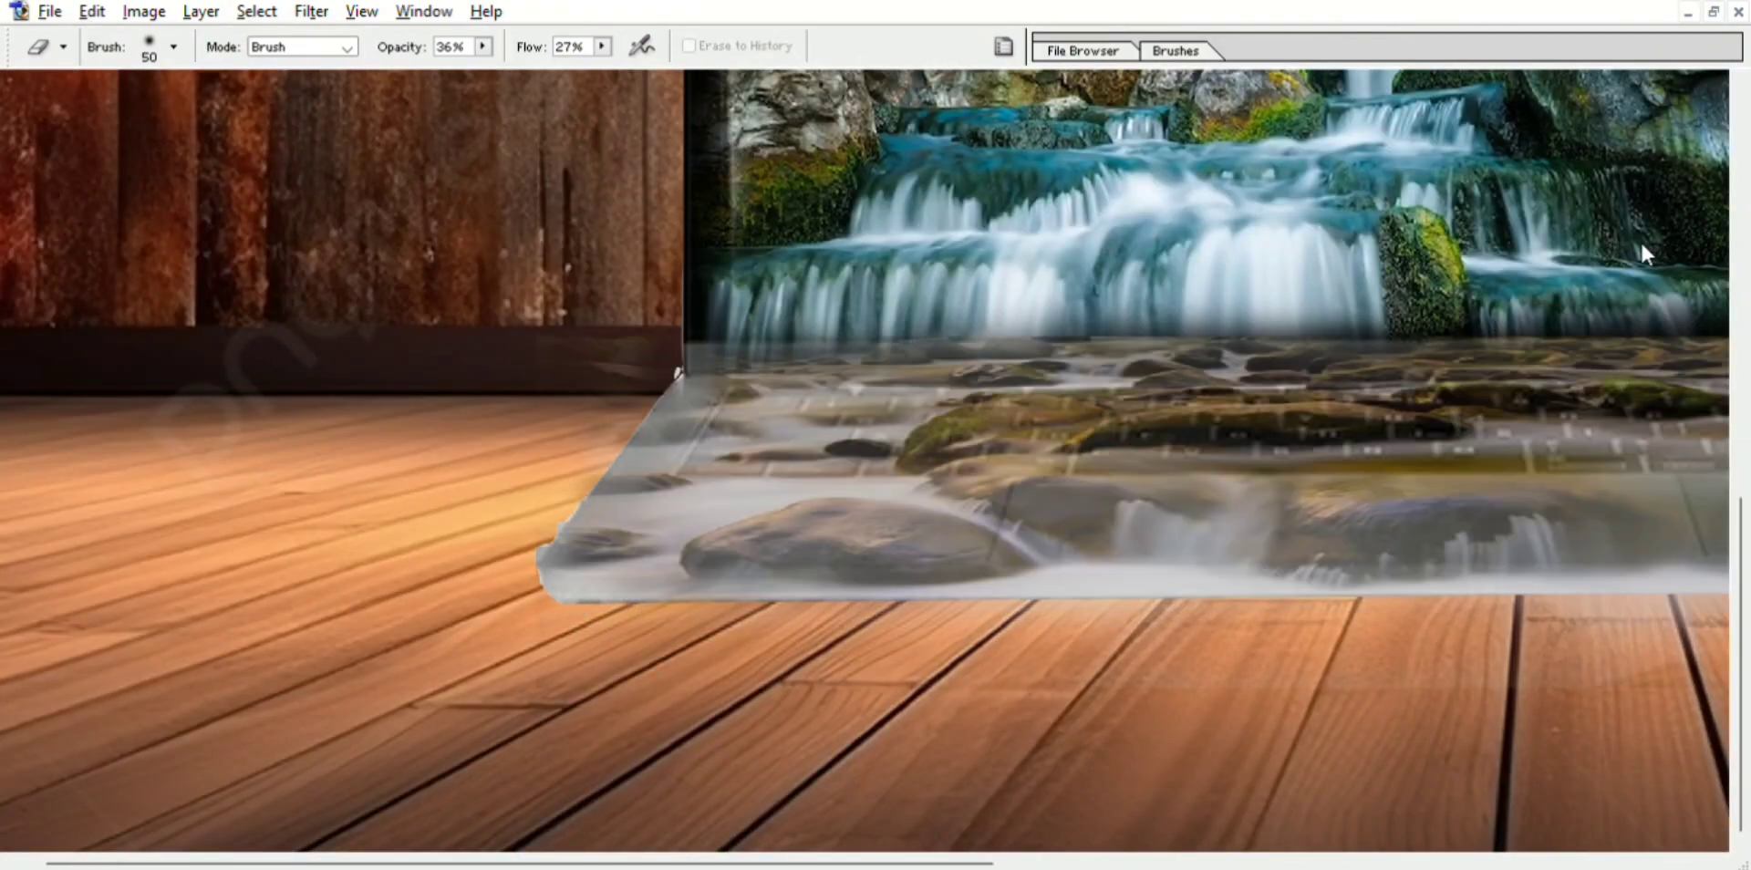
{"action": "mouse_move", "coordinate": [753, 582]}
{"action": "left_mouse_down"}
{"action": "mouse_move", "coordinate": [889, 580]}
{"action": "mouse_move", "coordinate": [712, 586]}
{"action": "left_mouse_up"}
{"action": "mouse_move", "coordinate": [1003, 576]}
{"action": "left_mouse_down"}
{"action": "mouse_move", "coordinate": [1192, 558]}
{"action": "mouse_move", "coordinate": [1322, 575]}
{"action": "mouse_move", "coordinate": [1238, 586]}
{"action": "mouse_move", "coordinate": [1595, 579]}
{"action": "left_mouse_up"}
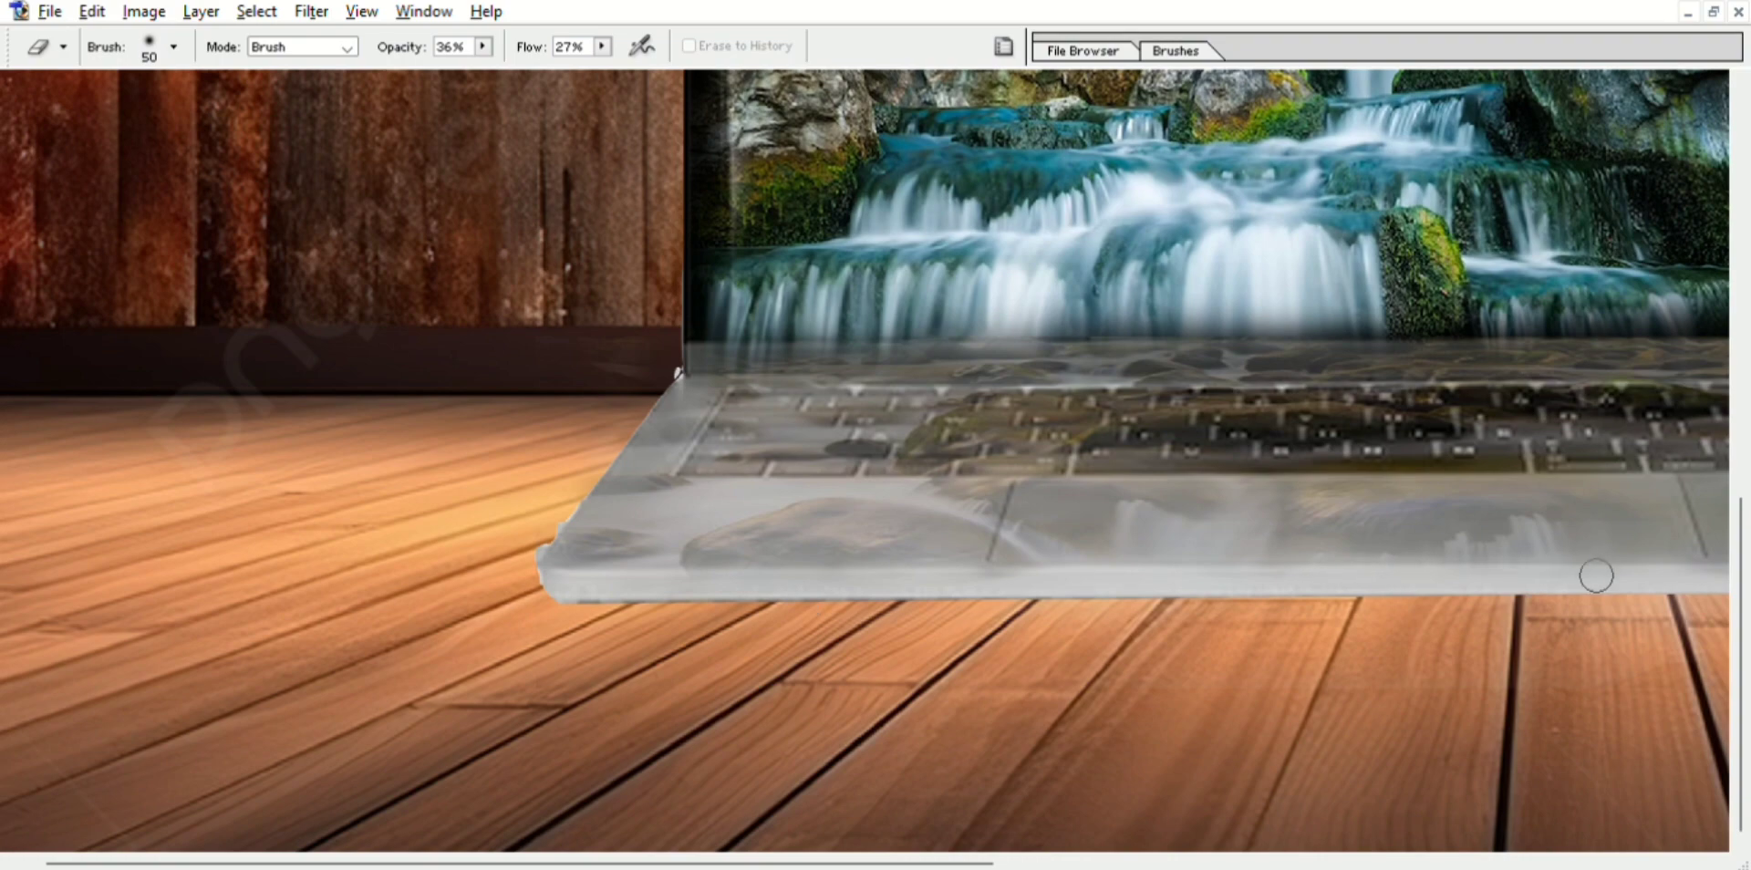
{"action": "scroll", "coordinate": [1595, 576], "scroll_direction": "right", "scroll_amount": 5}
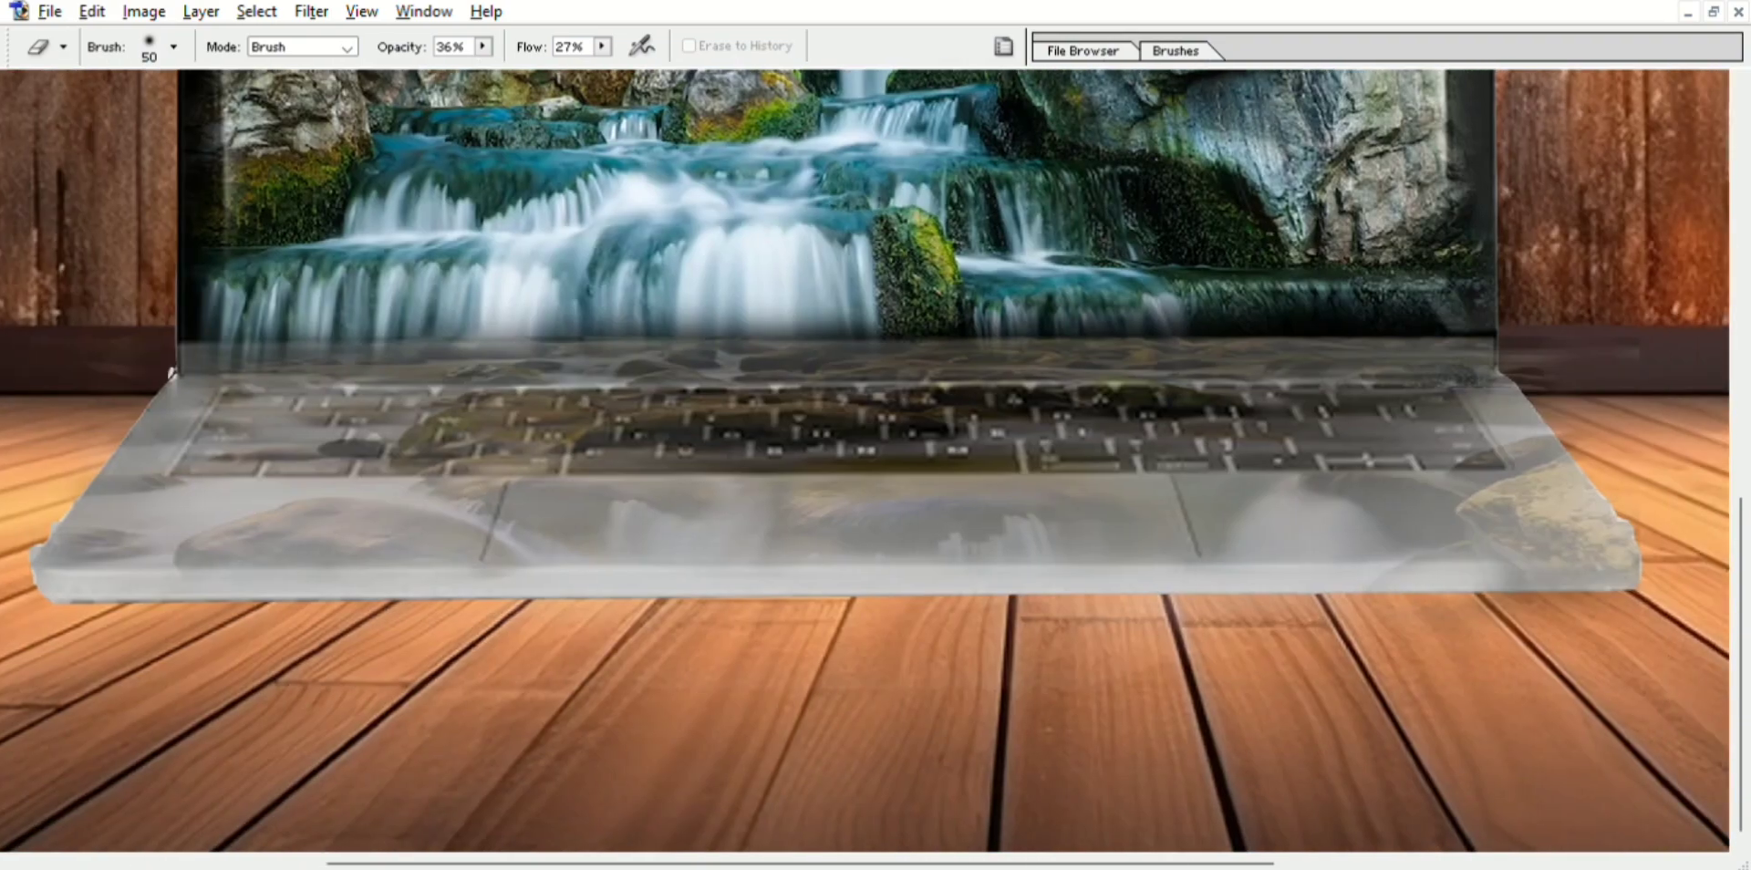
{"action": "left_click_drag", "start_coordinate": [1481, 574], "coordinate": [1595, 577]}
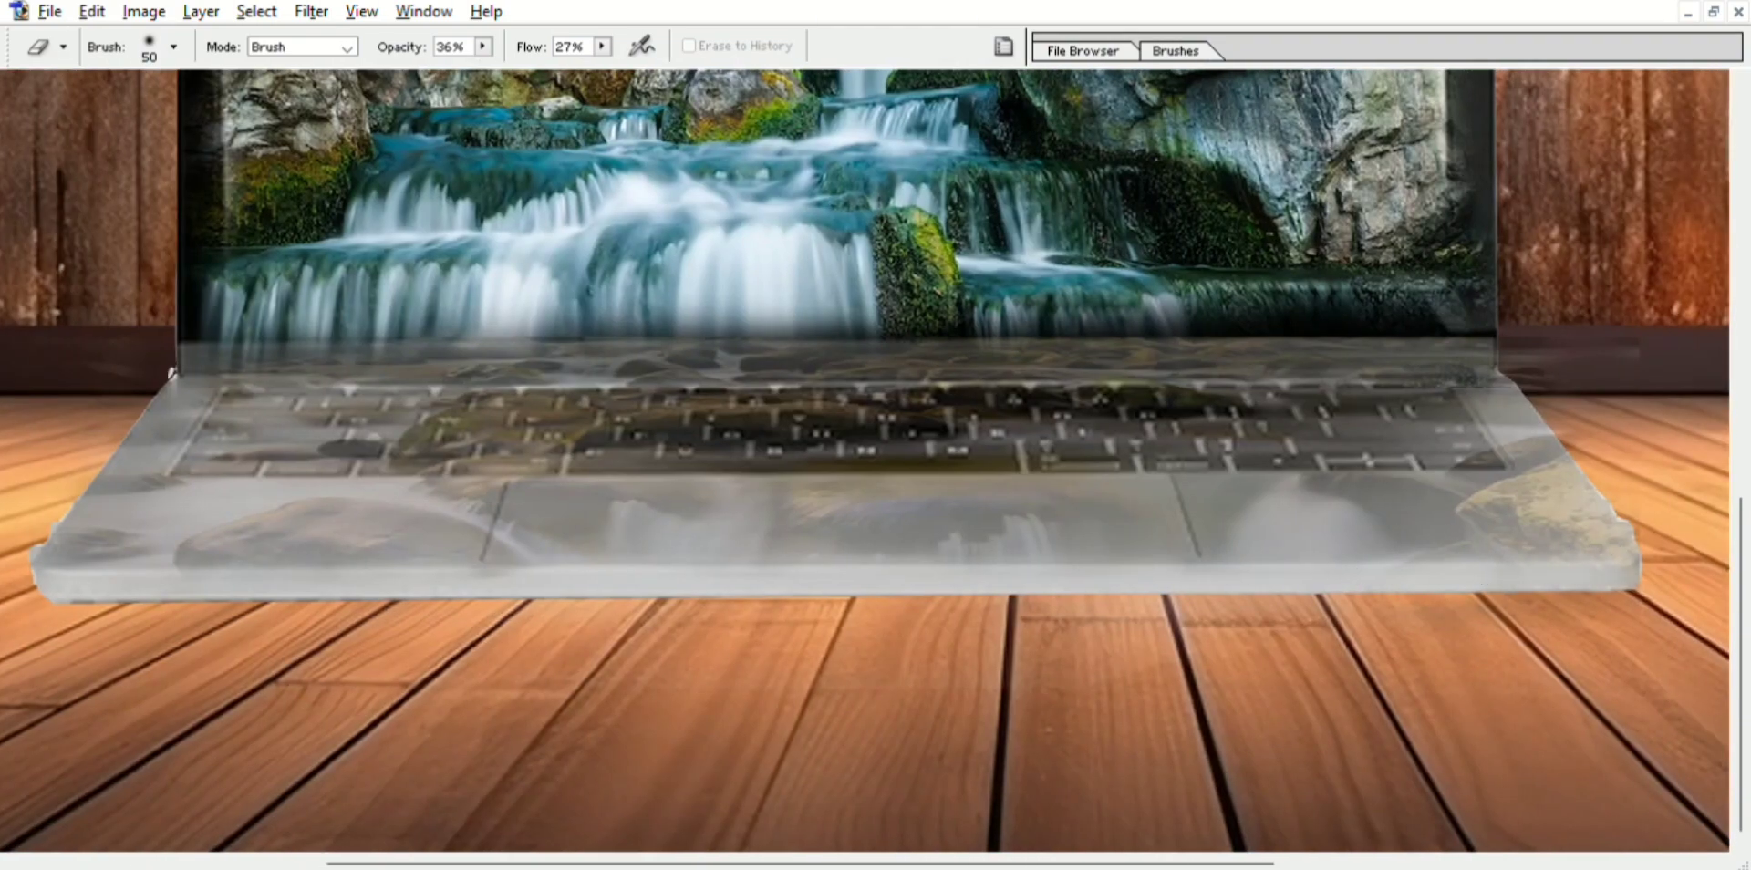
{"action": "scroll", "coordinate": [332, 552], "scroll_direction": "left", "scroll_amount": 2}
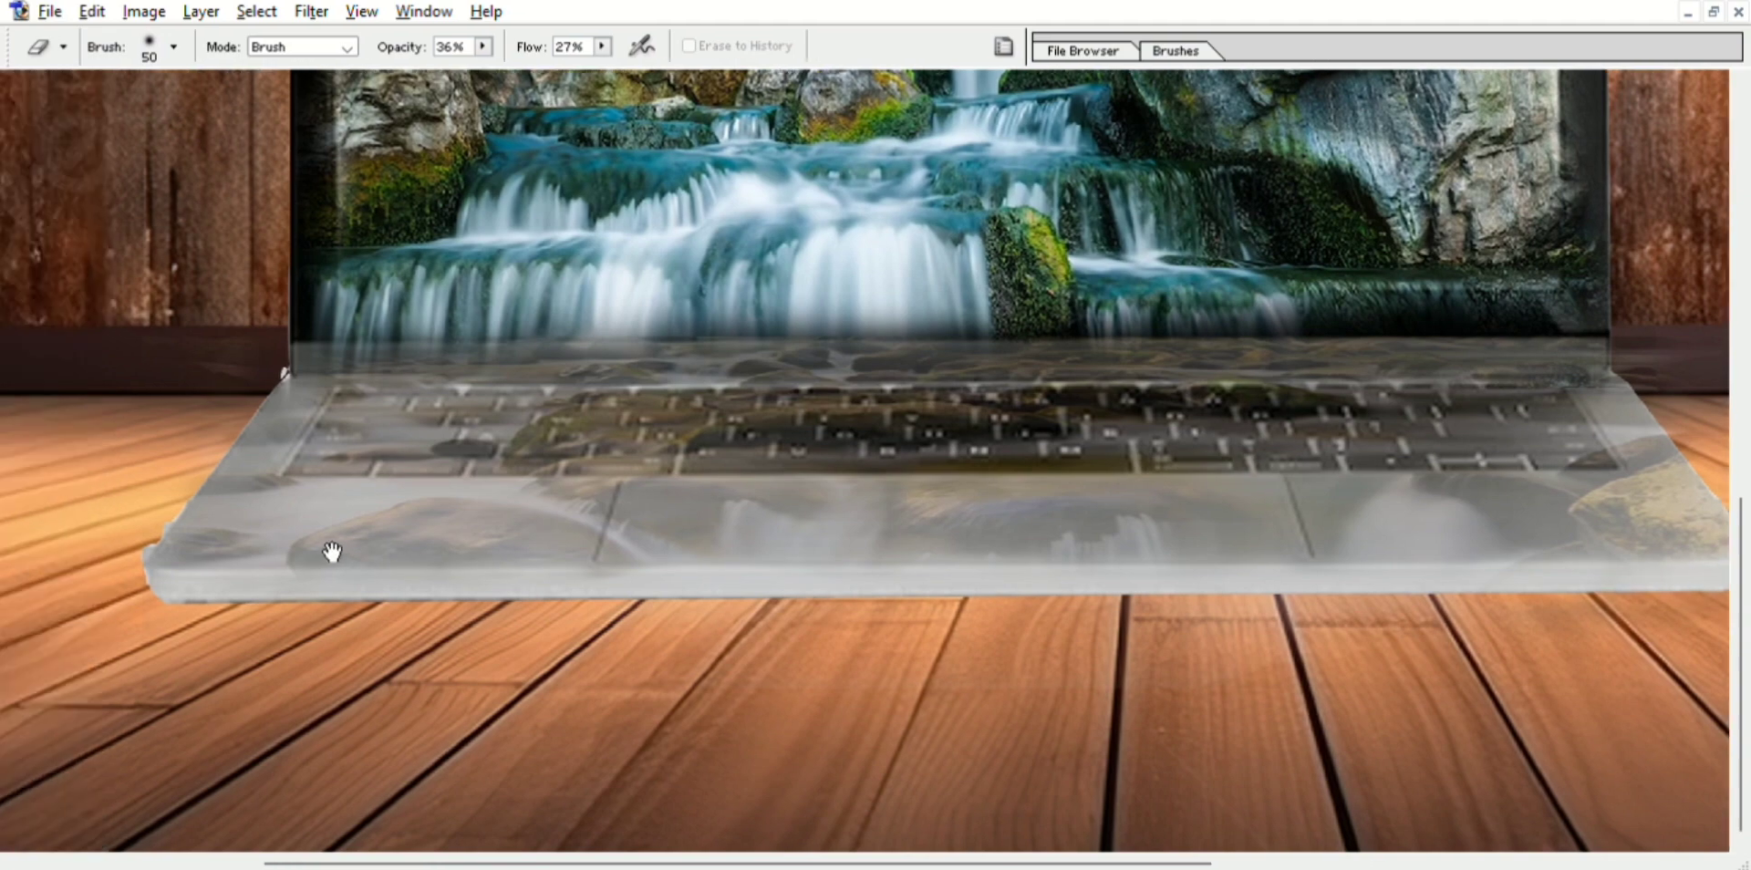
{"action": "scroll", "coordinate": [459, 475], "scroll_direction": "left", "scroll_amount": 2}
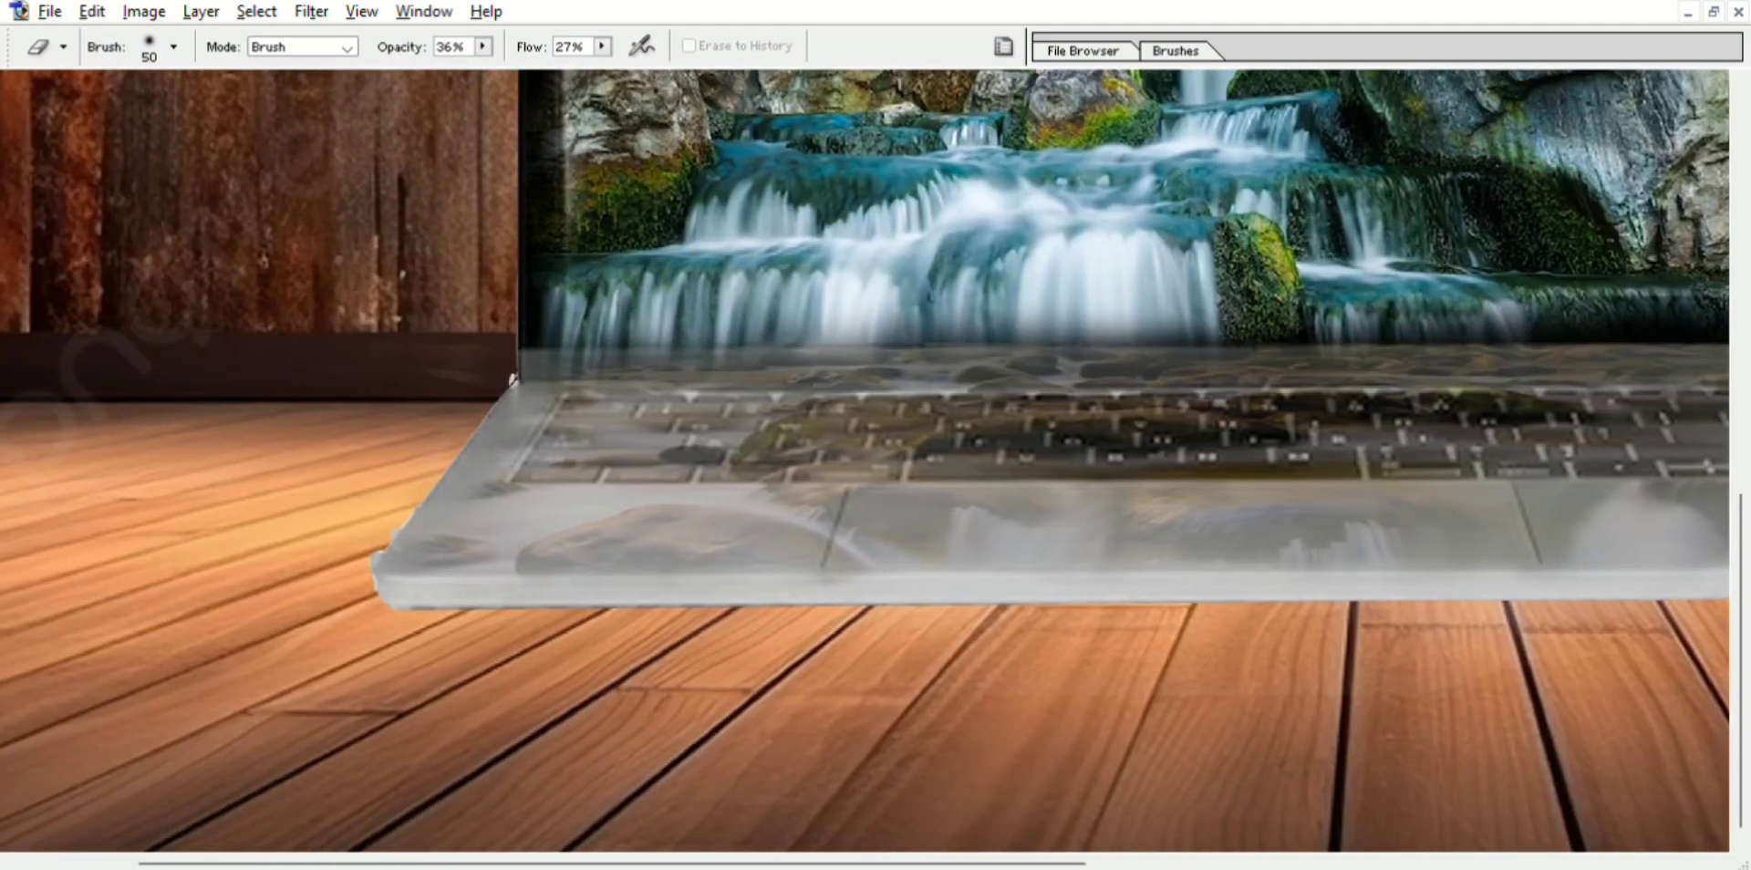
{"action": "scroll", "coordinate": [820, 438], "scroll_direction": "right", "scroll_amount": 5}
{"action": "scroll", "coordinate": [1003, 447], "scroll_direction": "right", "scroll_amount": 2}
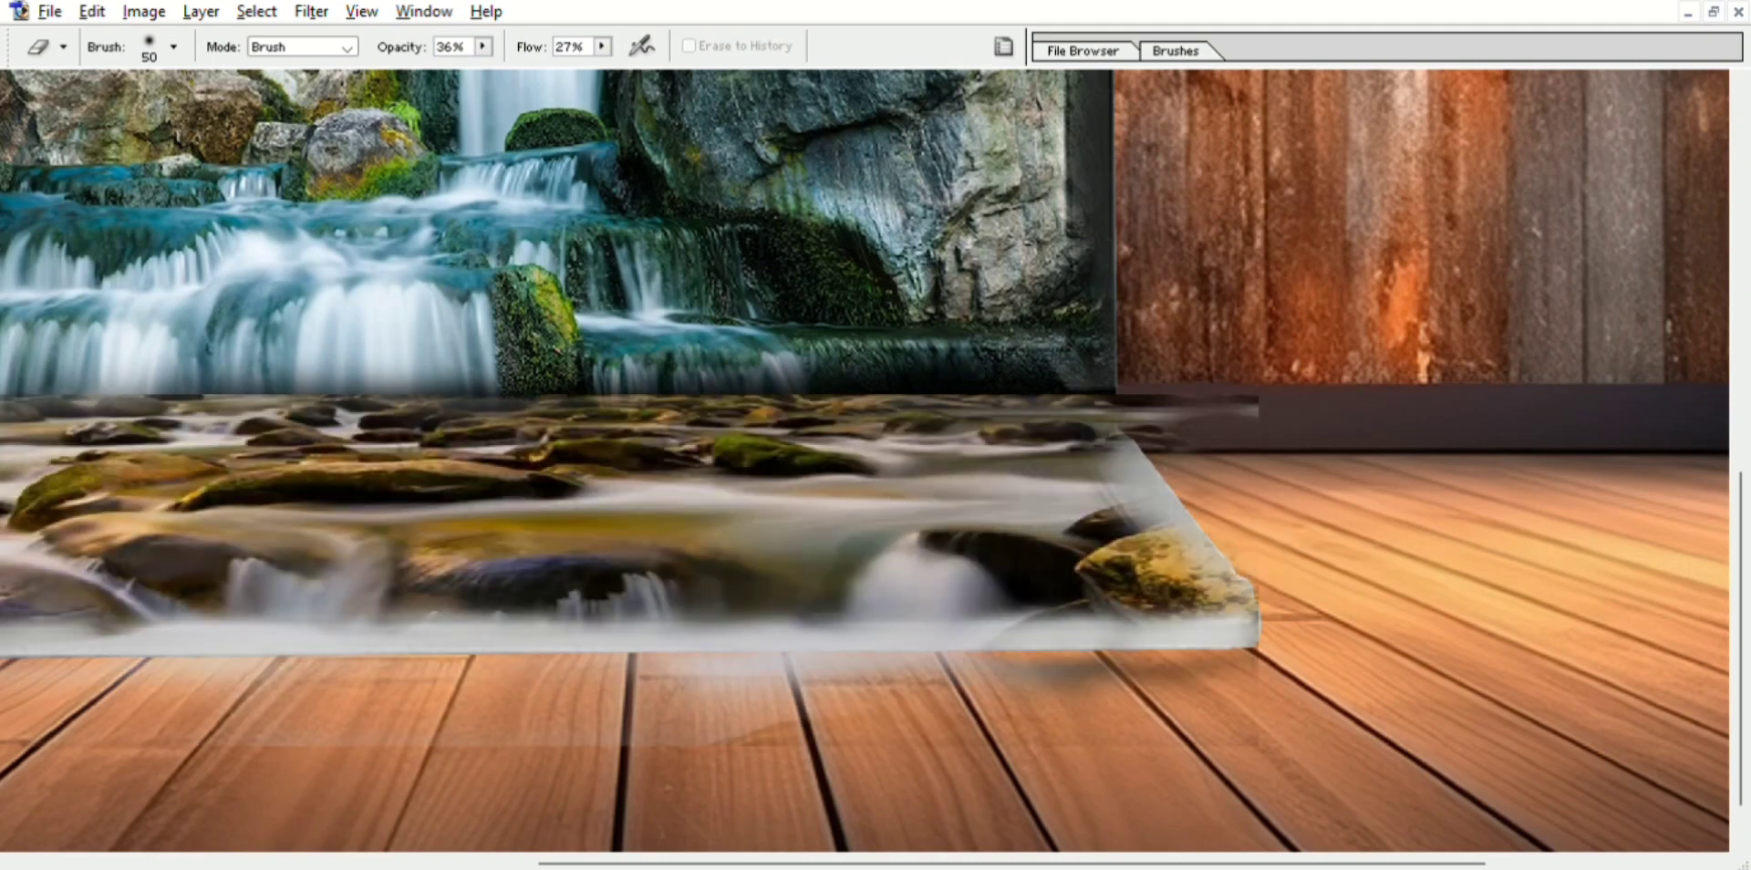
Trace a first polygonal selection along the slab's bottom edge, then draw a rectangular marquee.
{"action": "key", "text": "ctrl+0"}
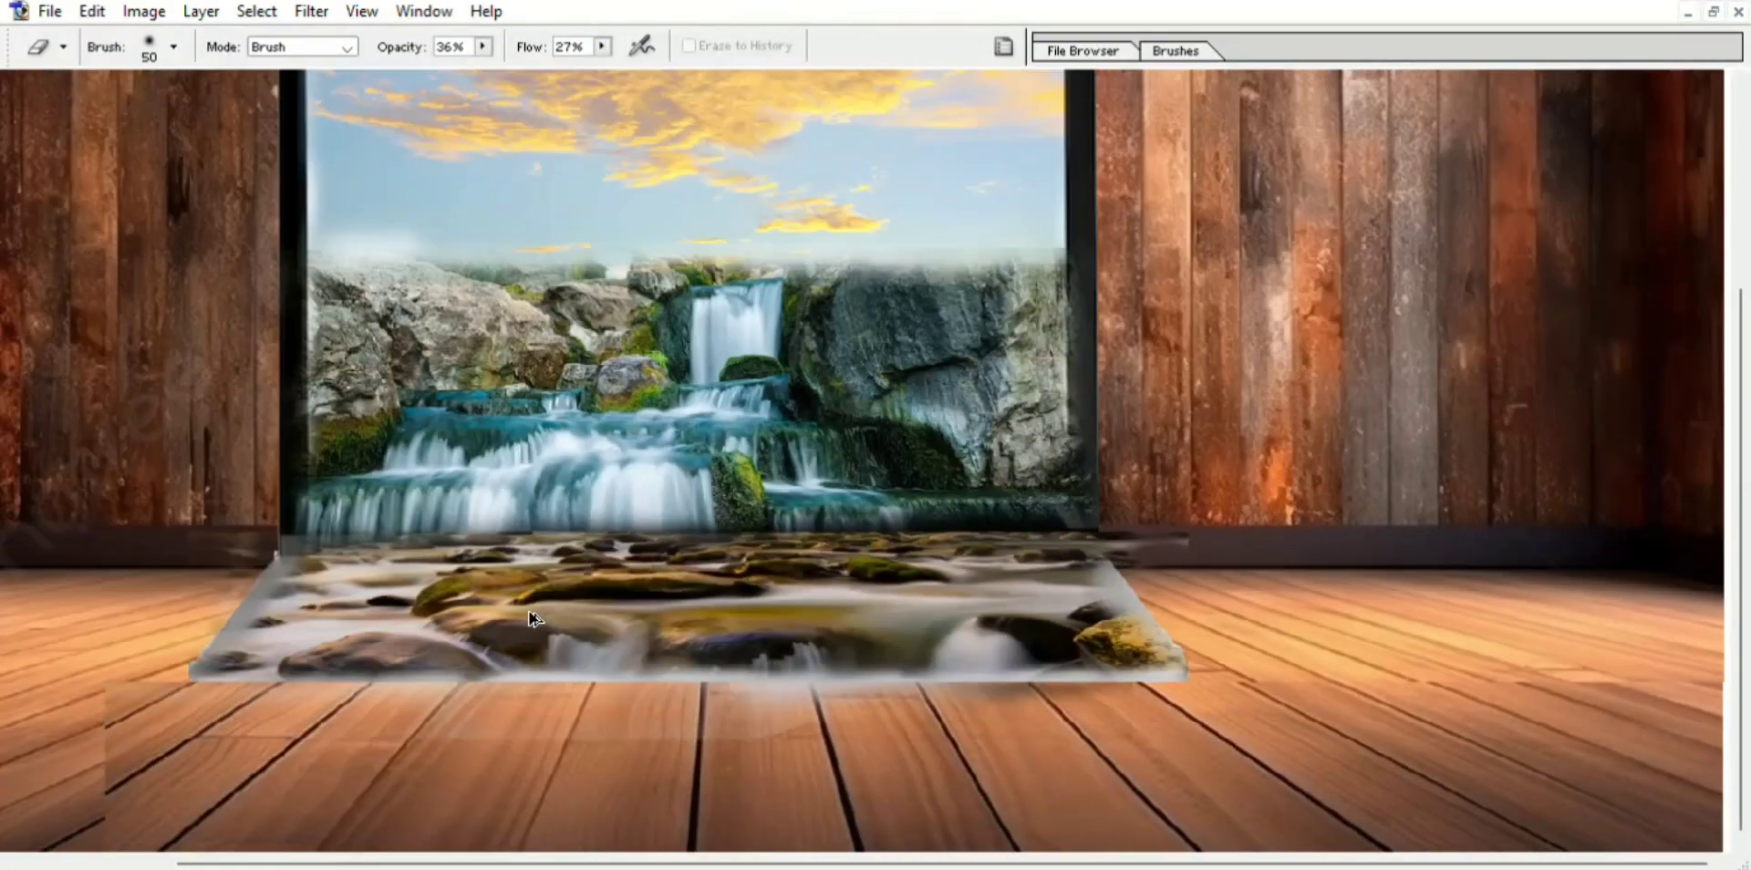
{"action": "key", "text": "m"}
{"action": "left_click", "coordinate": [902, 700]}
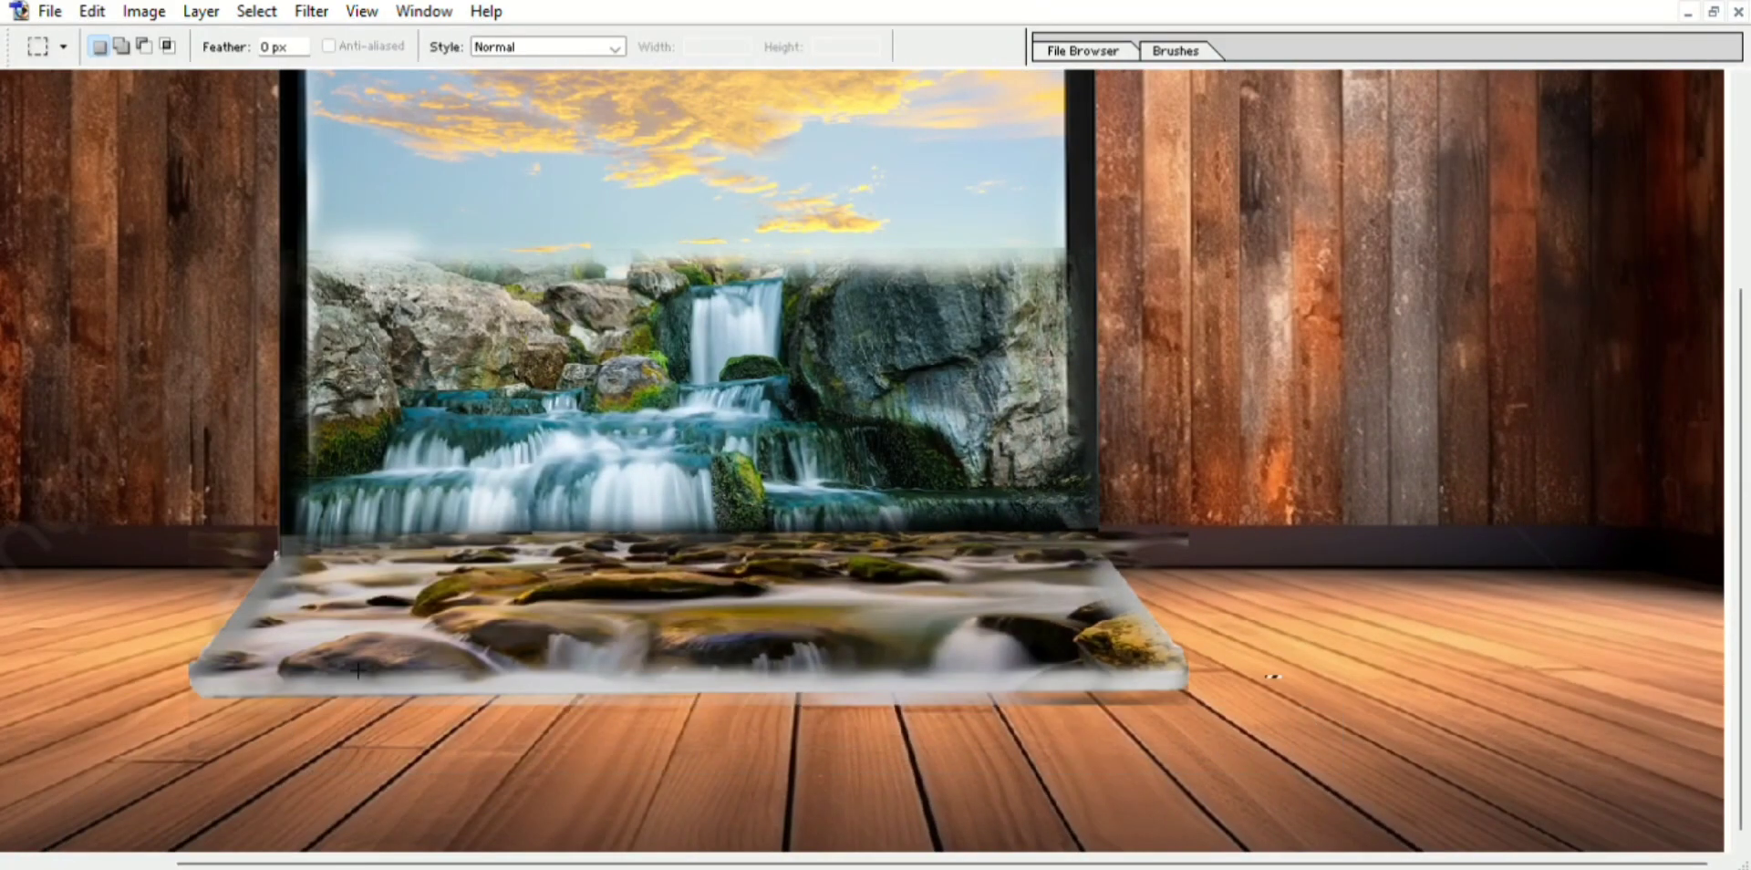
{"action": "key", "text": "l"}
{"action": "key", "text": "shift+l"}
{"action": "left_click", "coordinate": [244, 693]}
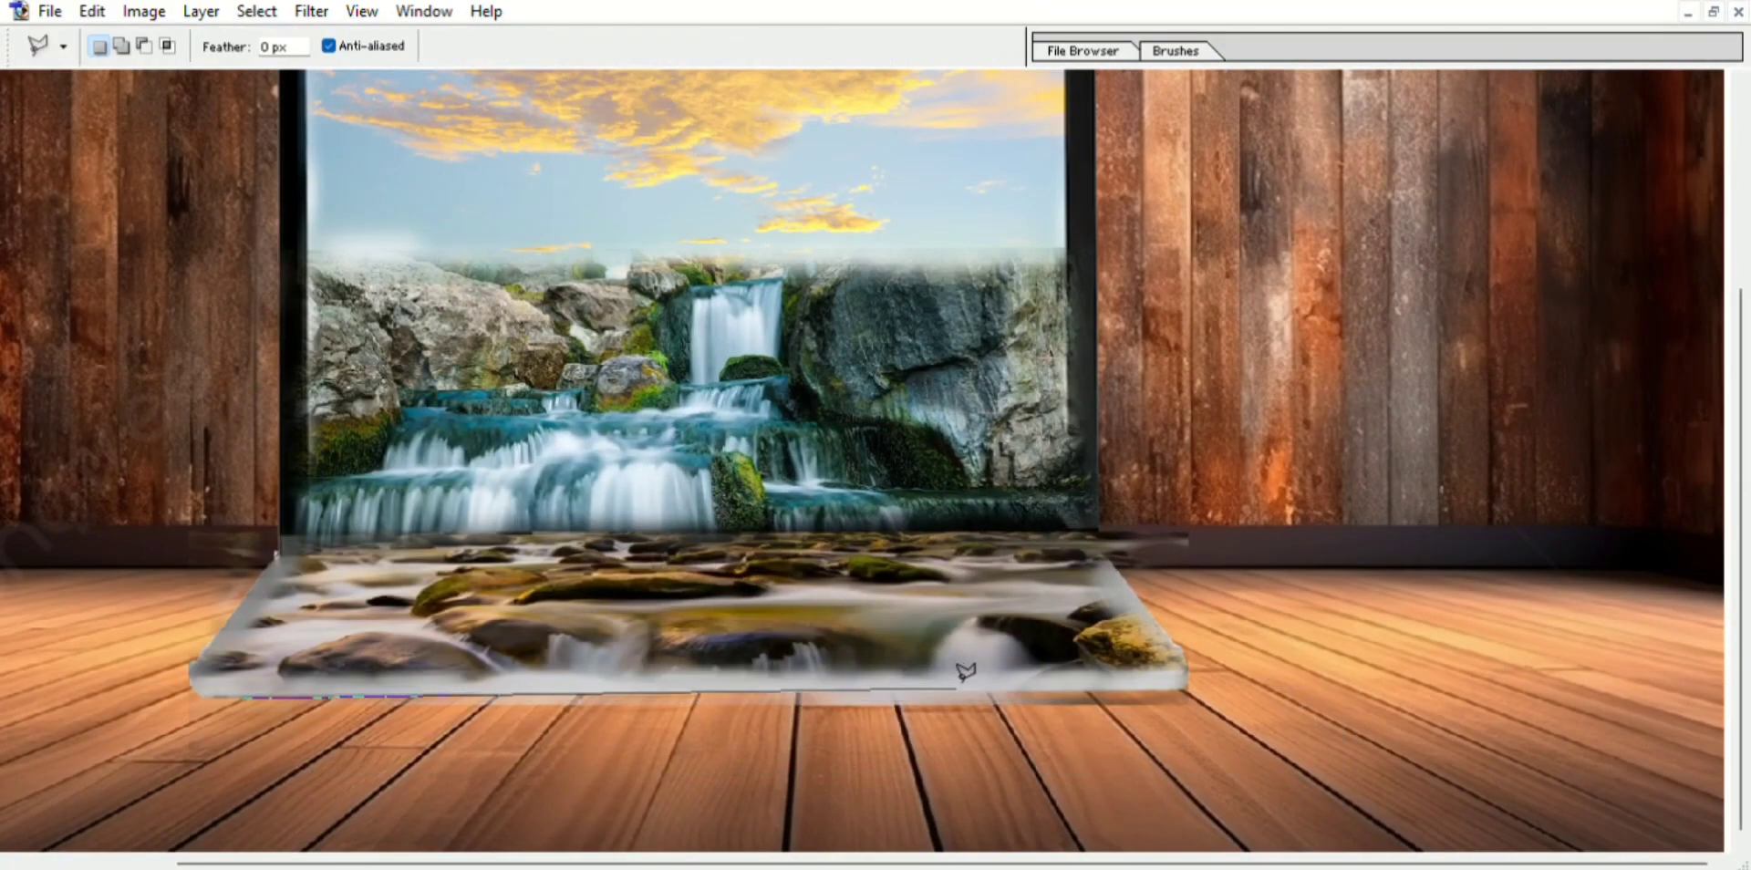
{"action": "left_click", "coordinate": [1185, 687]}
{"action": "double_click", "coordinate": [852, 746]}
{"action": "key", "text": "m"}
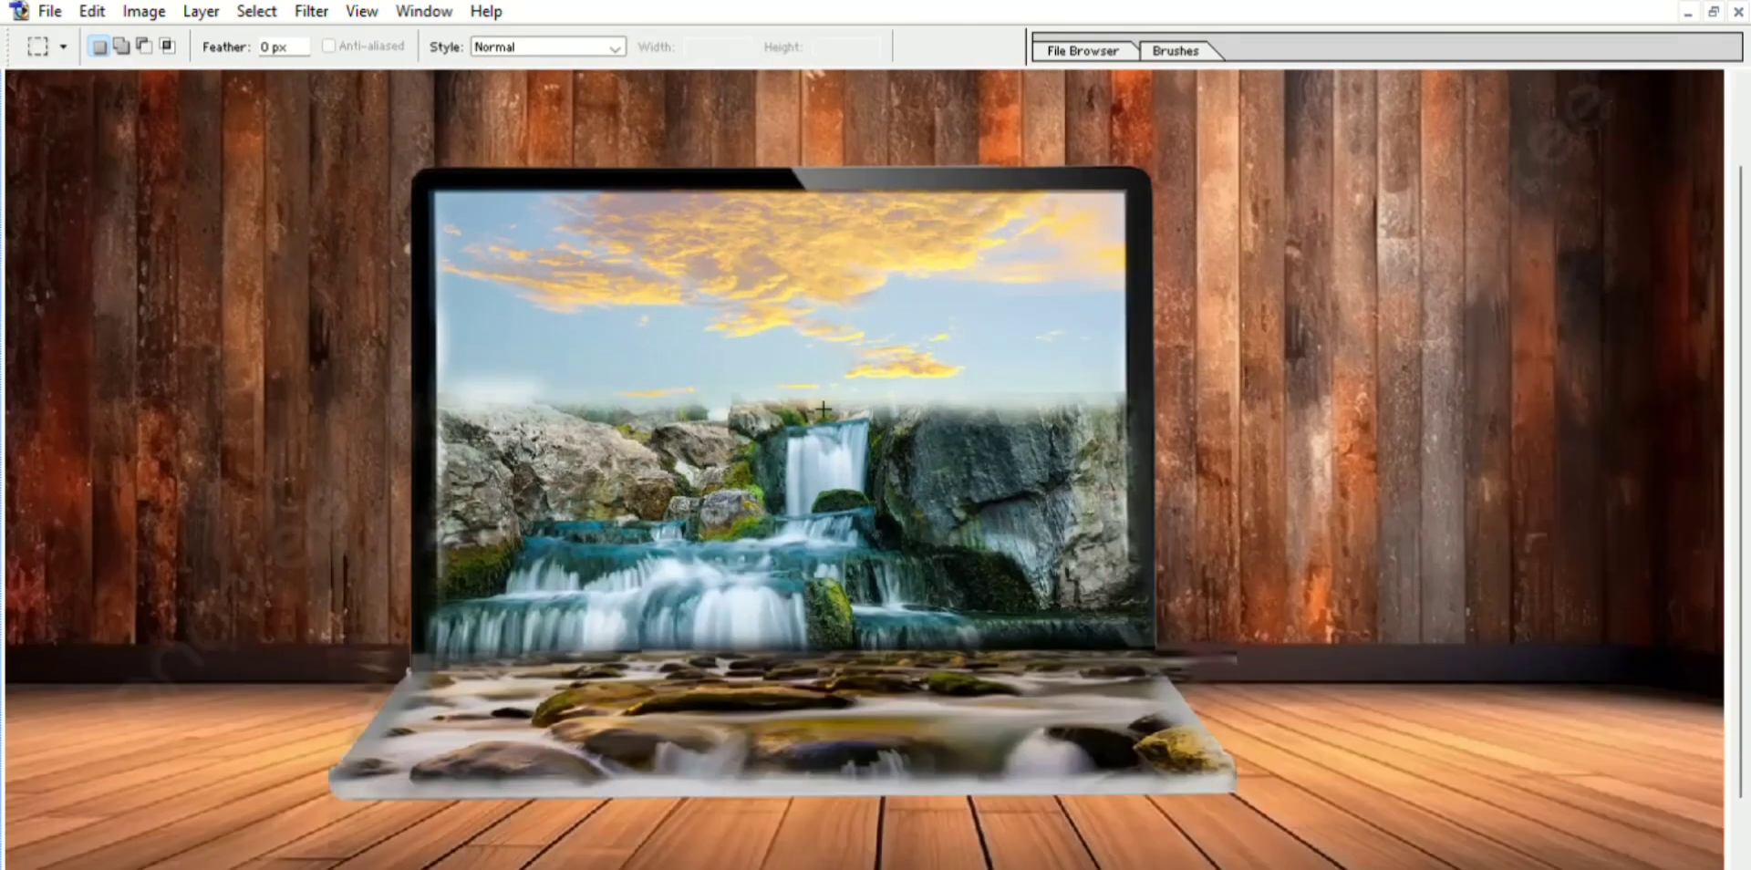
{"action": "left_click_drag", "start_coordinate": [823, 411], "coordinate": [1001, 340]}
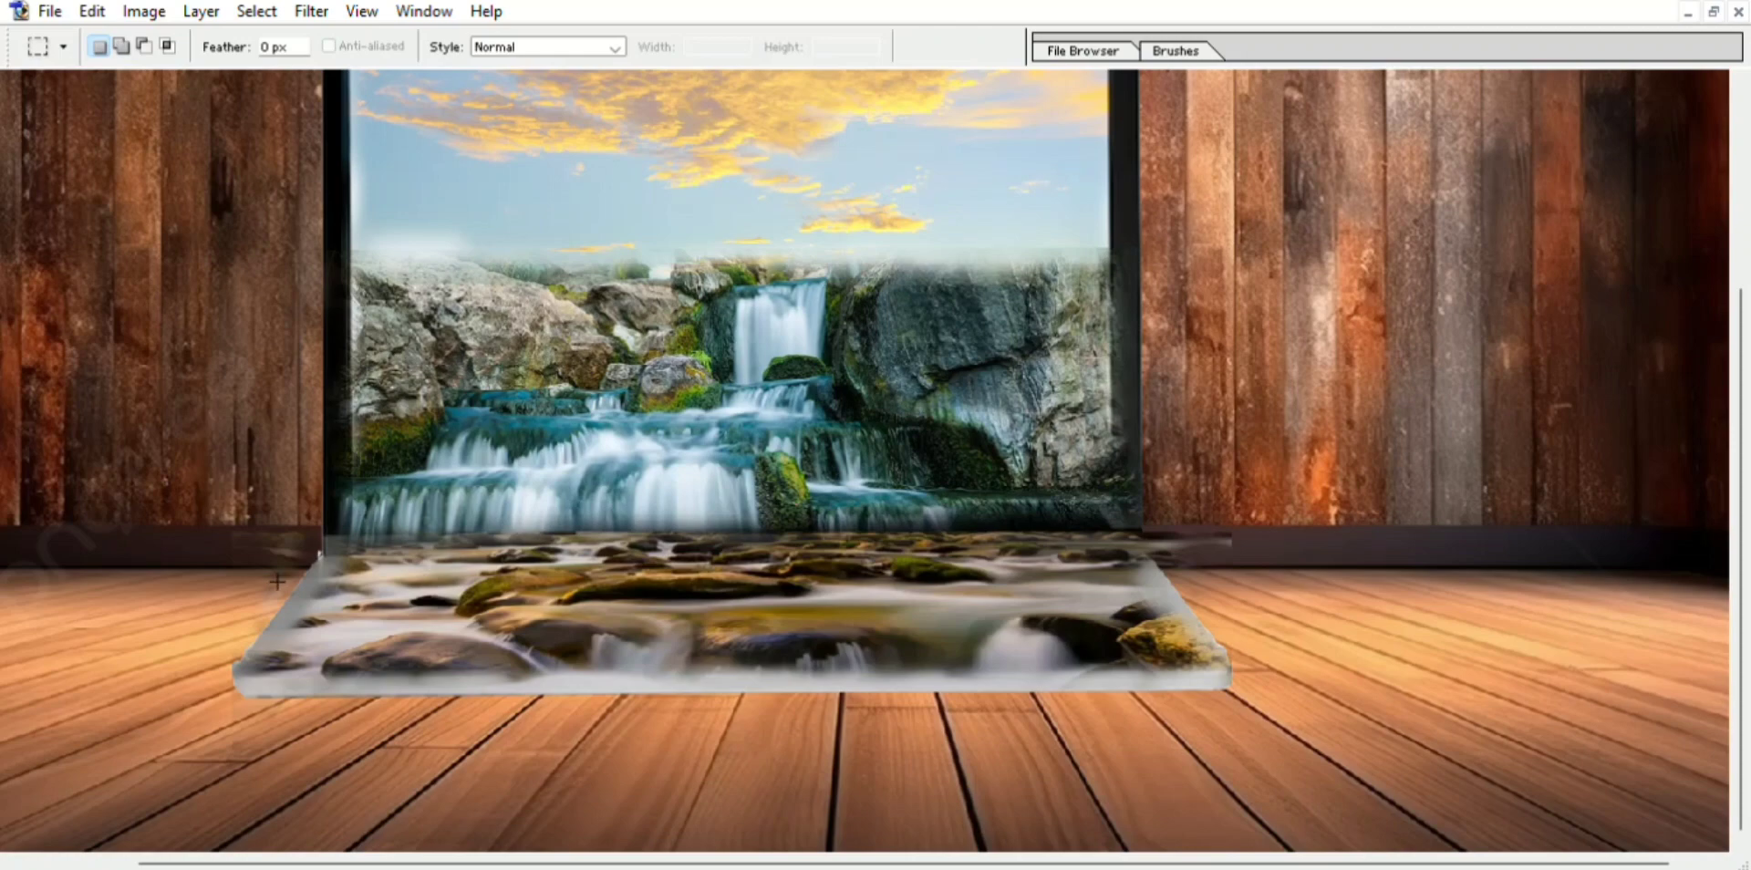
Outline the screen's right edge with the Polygonal Lasso, then drop that selection.
{"action": "key", "text": "ctrl+plus"}
{"action": "key", "text": "ctrl+0"}
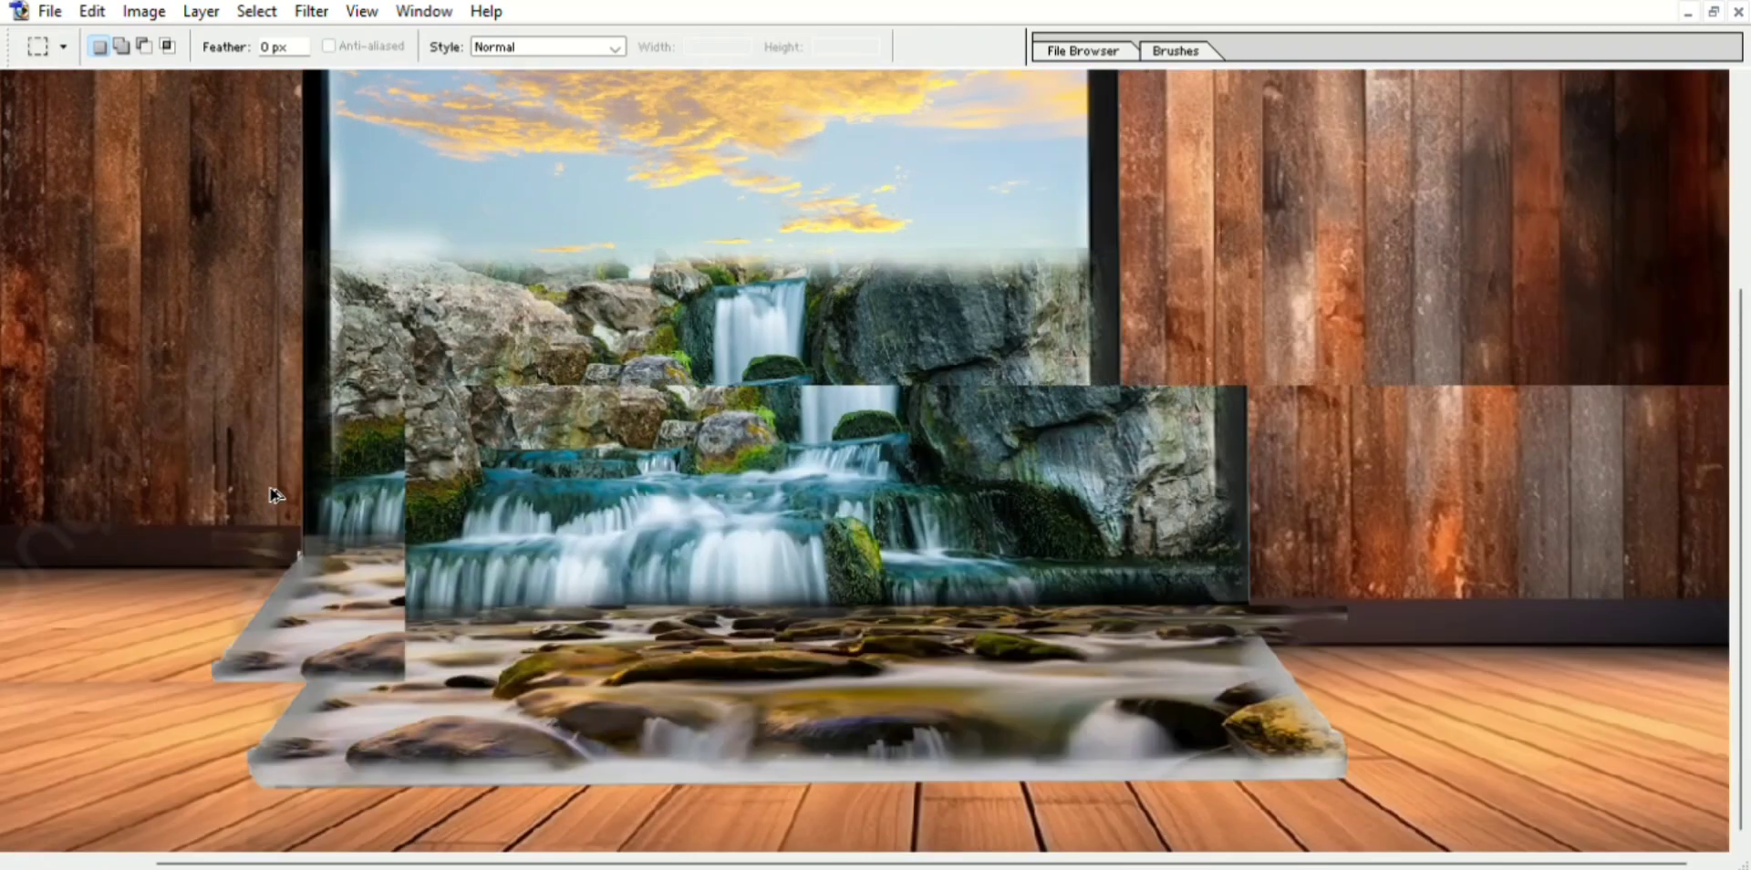
{"action": "key", "text": "l"}
{"action": "left_click", "coordinate": [1135, 357]}
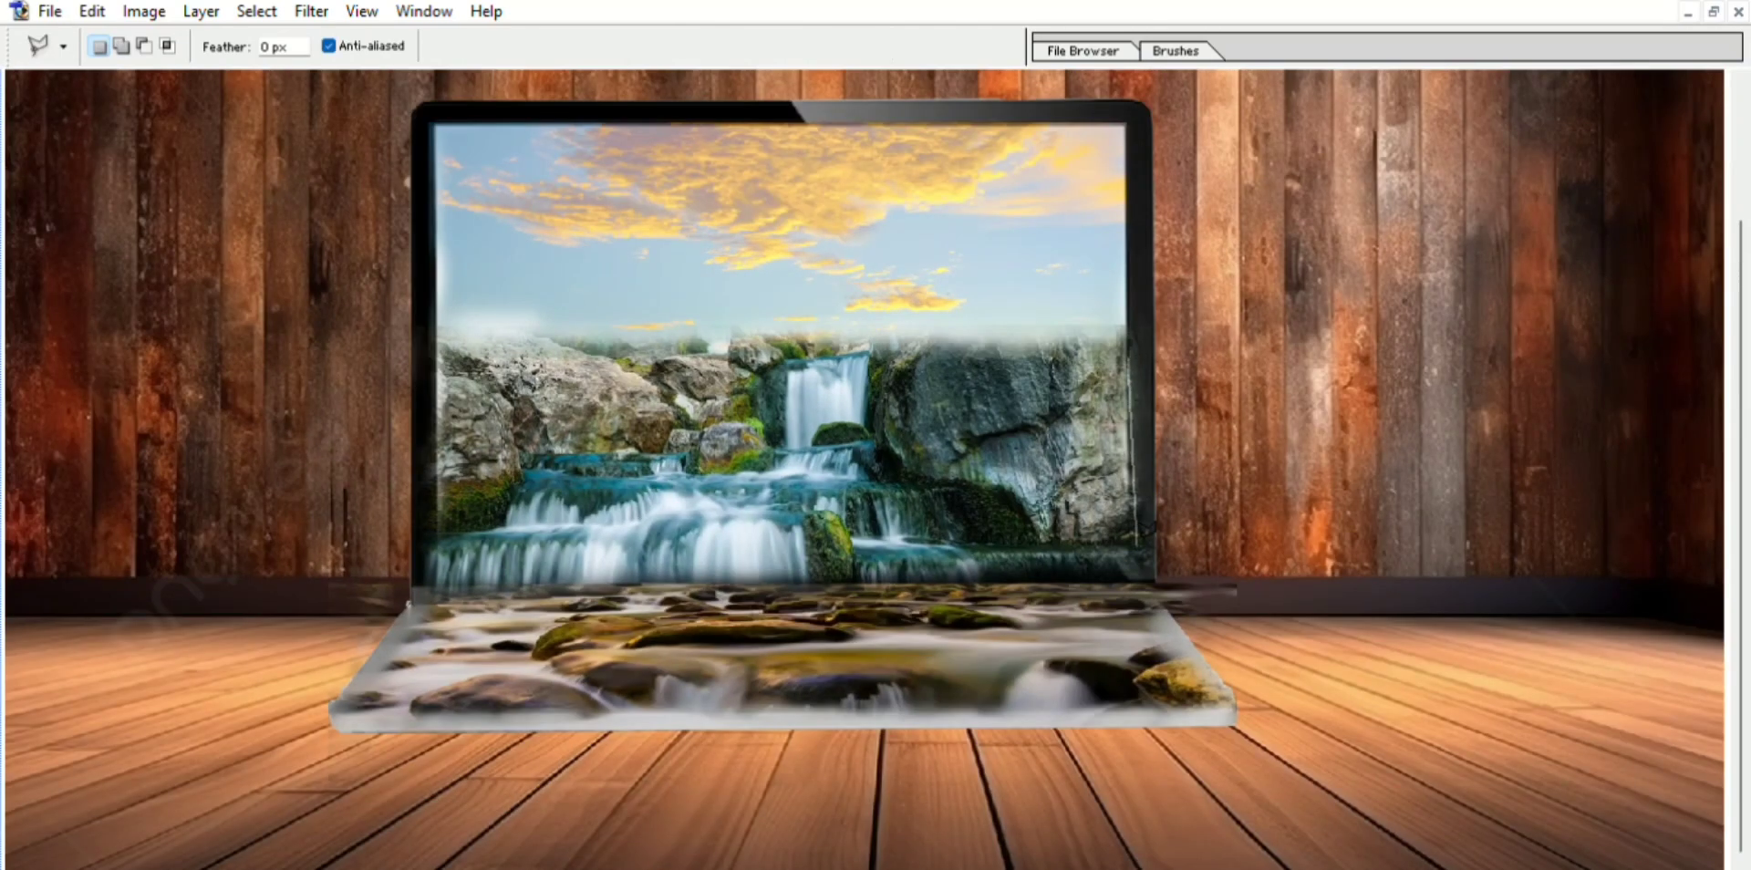
{"action": "left_click", "coordinate": [1131, 556]}
{"action": "left_click", "coordinate": [1212, 562]}
{"action": "double_click", "coordinate": [1169, 351]}
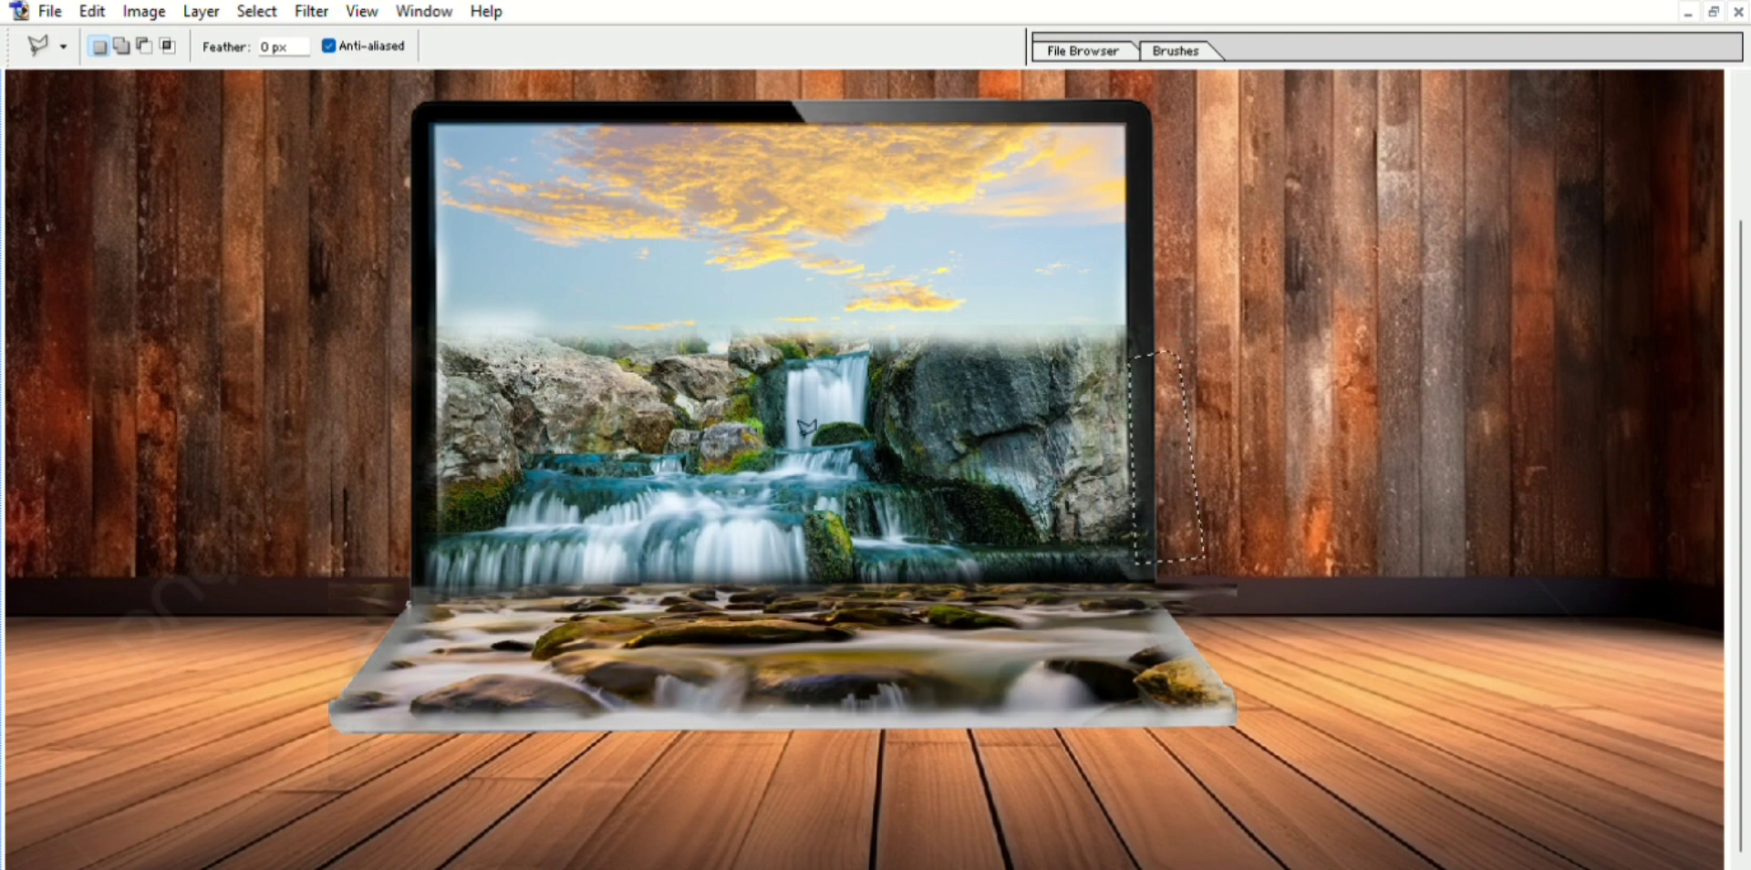
{"action": "key", "text": "ctrl+d"}
Start an outline around the screen's left side, then cancel it.
{"action": "key", "text": "m"}
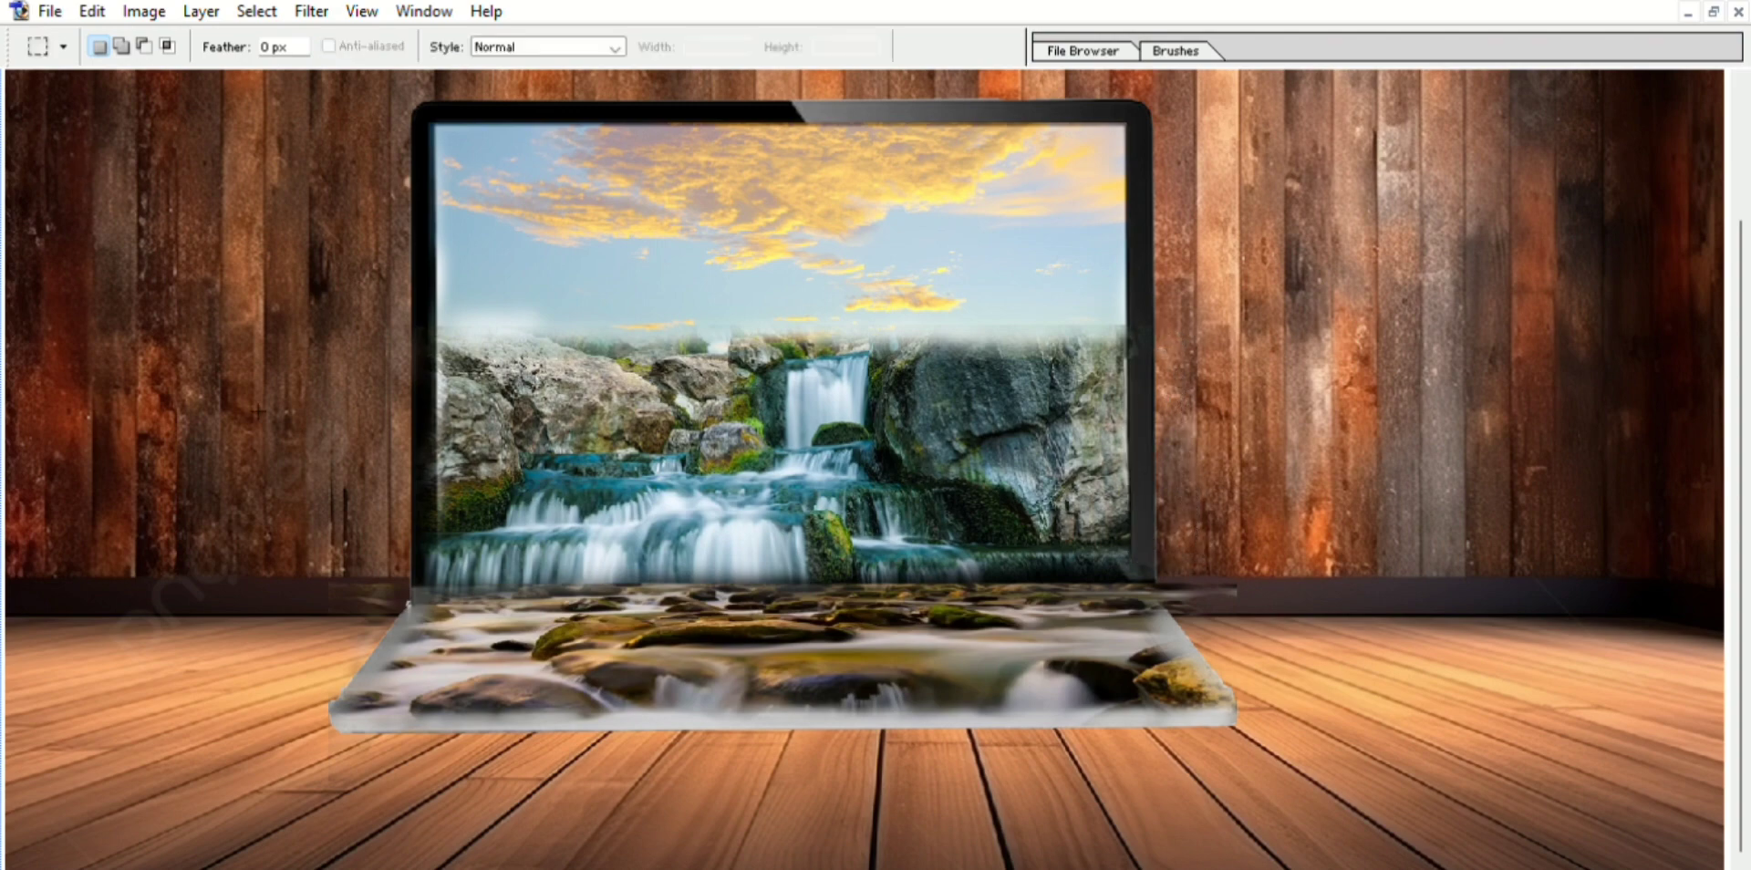
{"action": "key", "text": "ctrl+minus"}
{"action": "key", "text": "ctrl+plus"}
{"action": "key", "text": "l"}
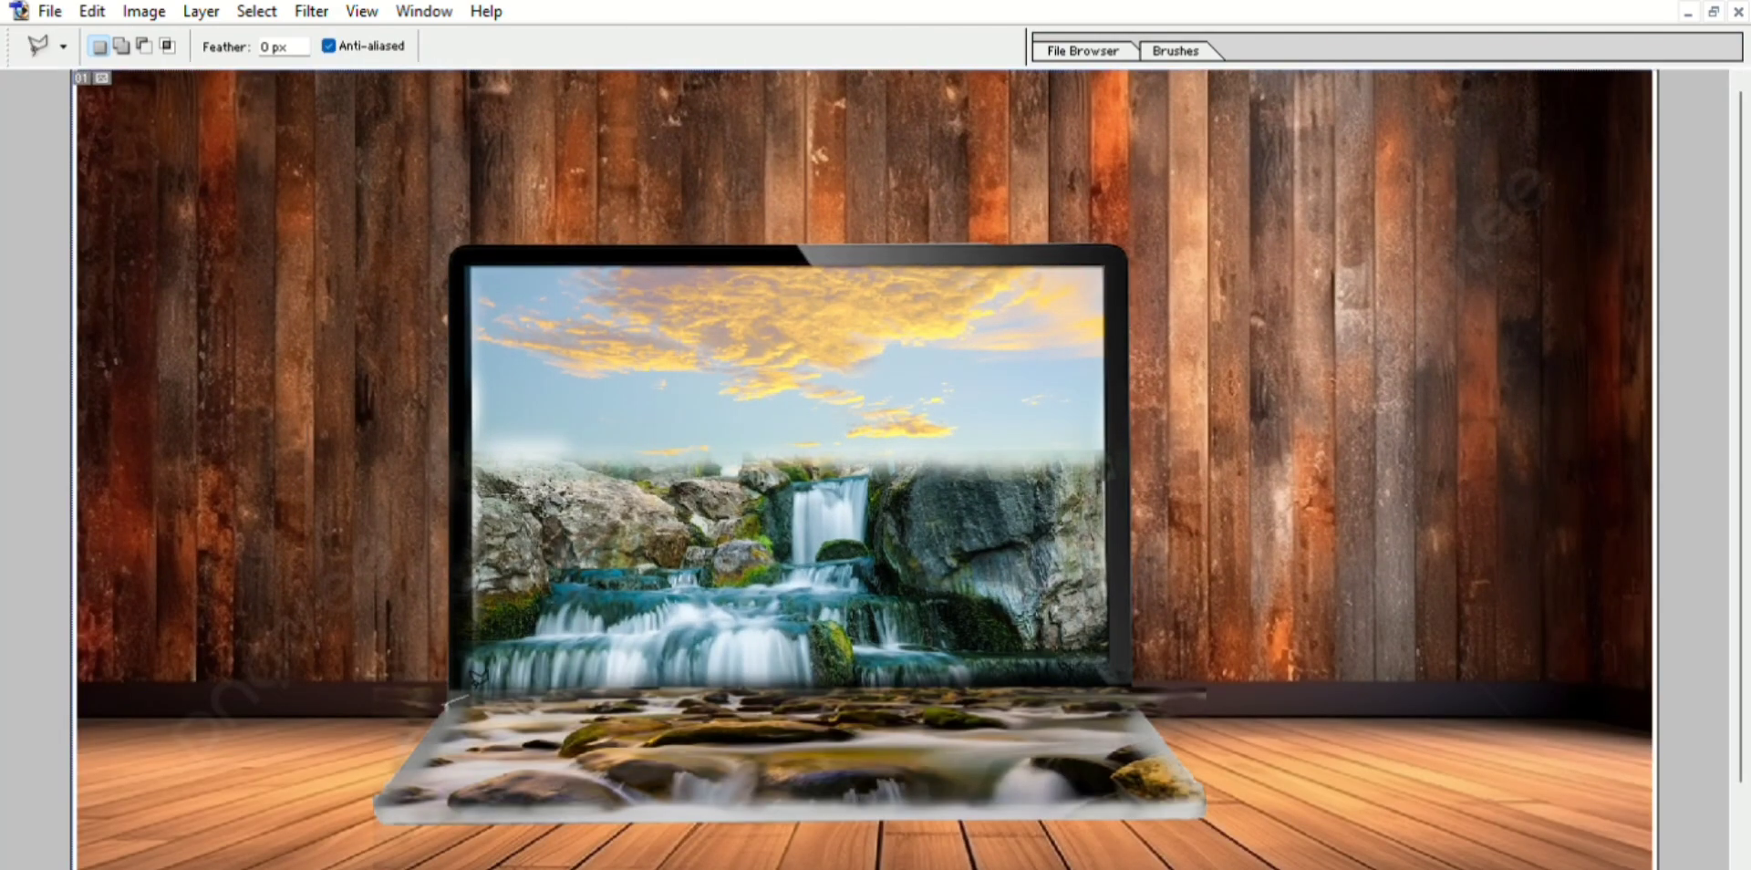
{"action": "left_click", "coordinate": [471, 693]}
{"action": "left_click", "coordinate": [469, 536]}
{"action": "left_click", "coordinate": [403, 561]}
{"action": "left_click", "coordinate": [400, 609]}
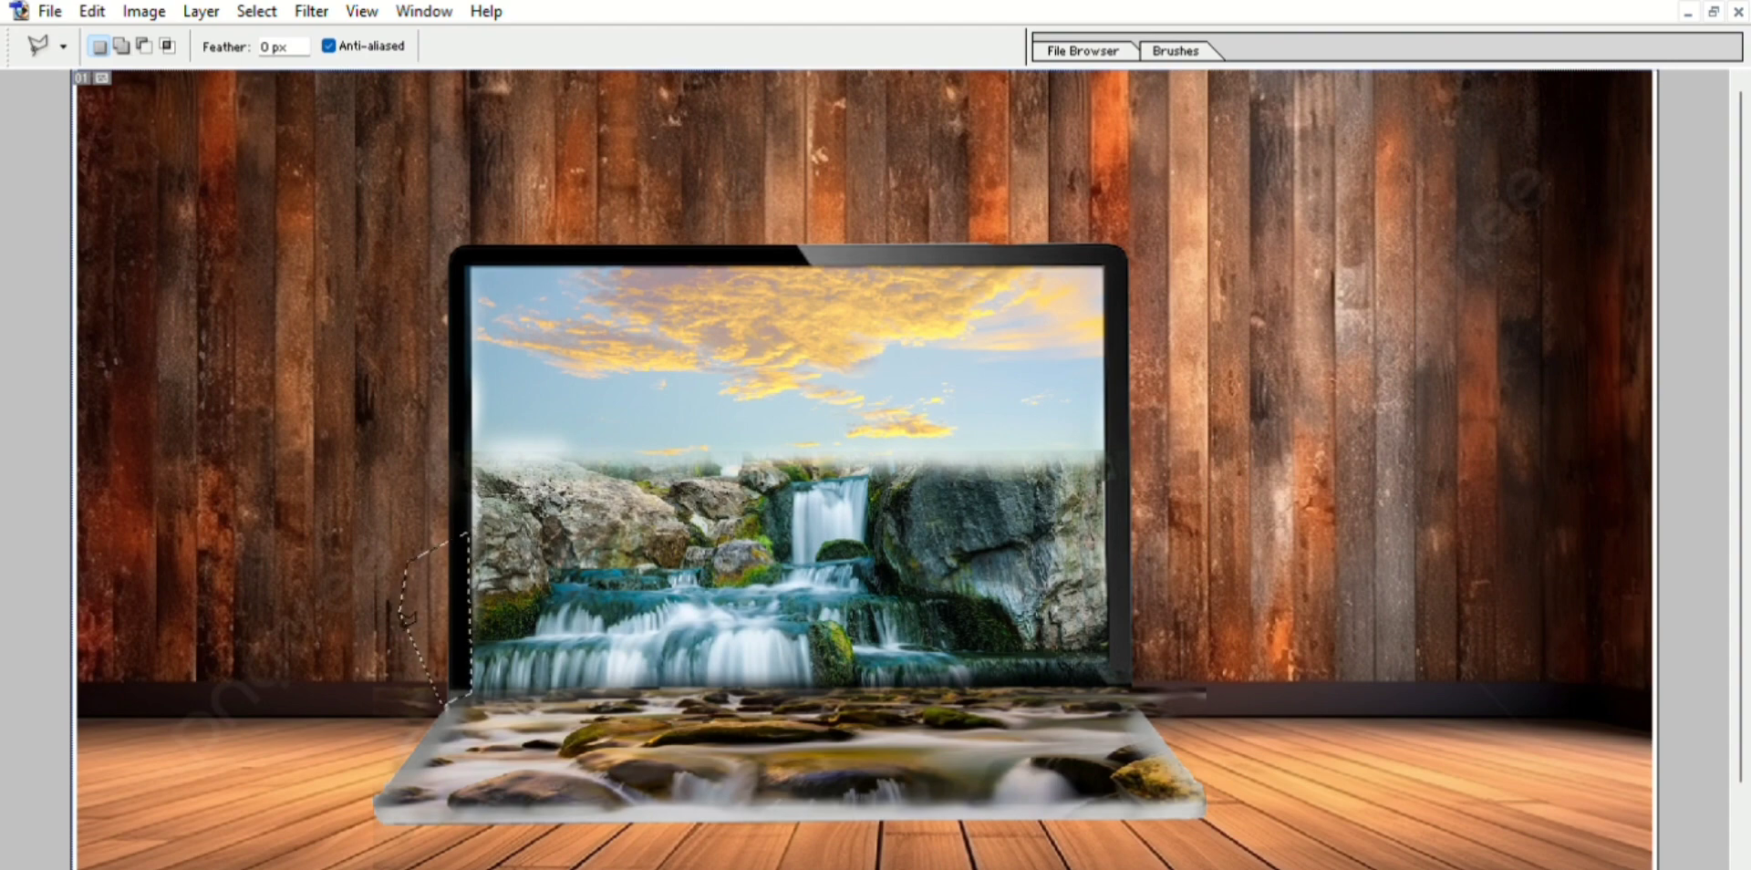
{"action": "key", "text": "Escape"}
{"action": "key", "text": "m"}
Outline the laptop base from its bottom-left corner around the right edge and close the selection.
{"action": "key", "text": "ctrl+plus"}
{"action": "key", "text": "l"}
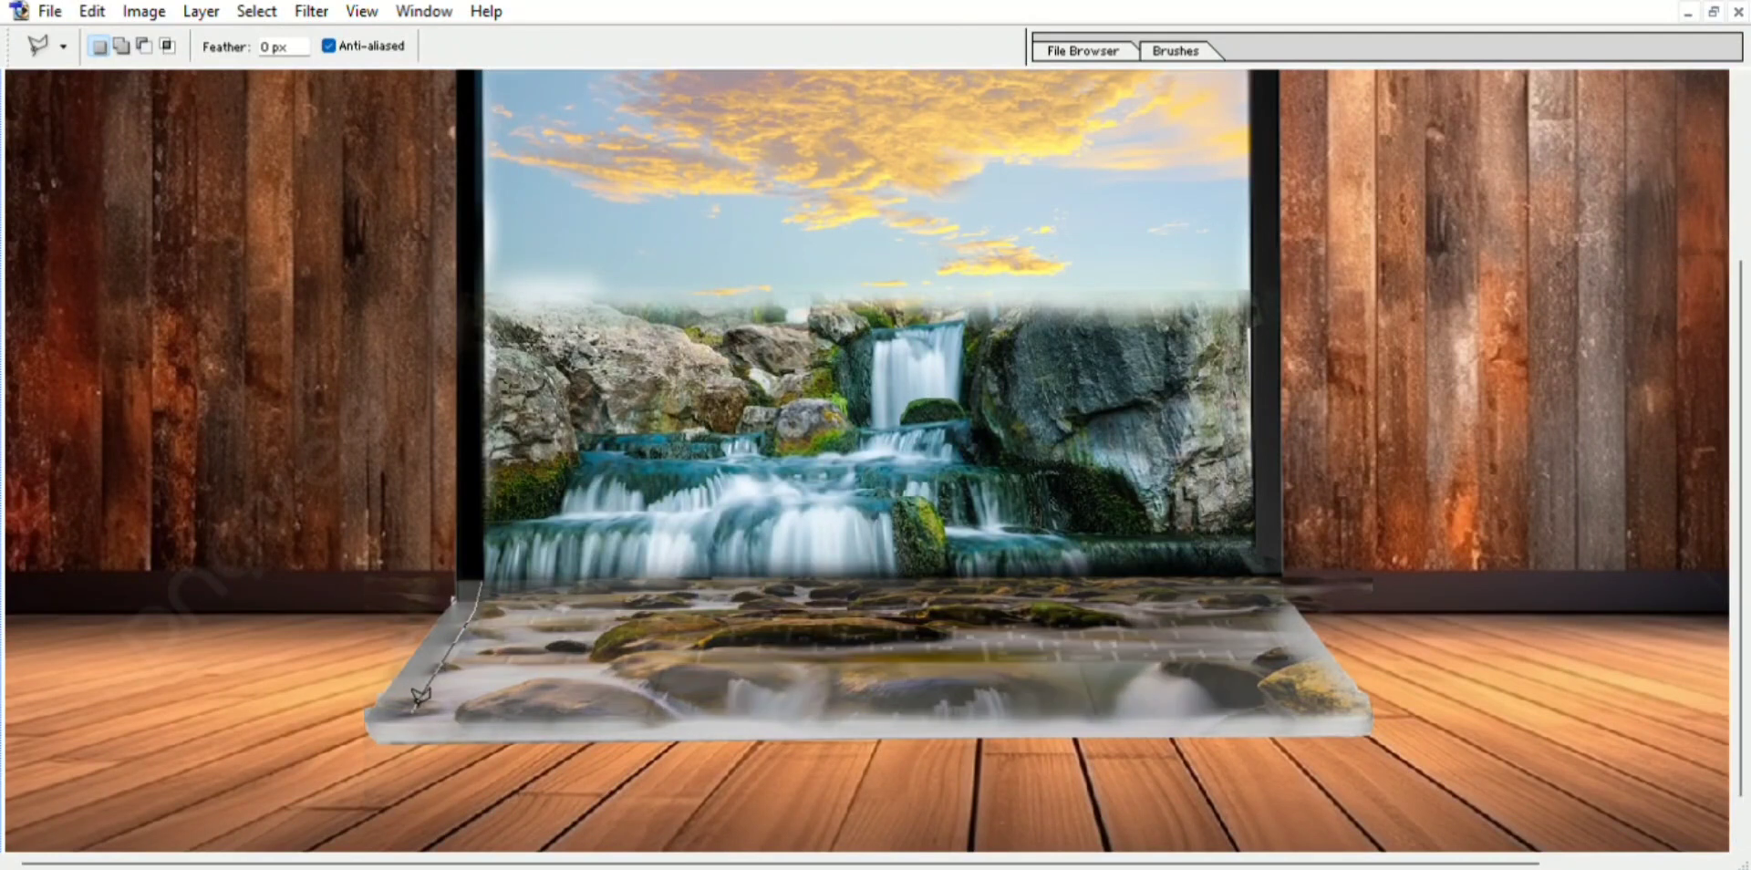
{"action": "left_click", "coordinate": [415, 700]}
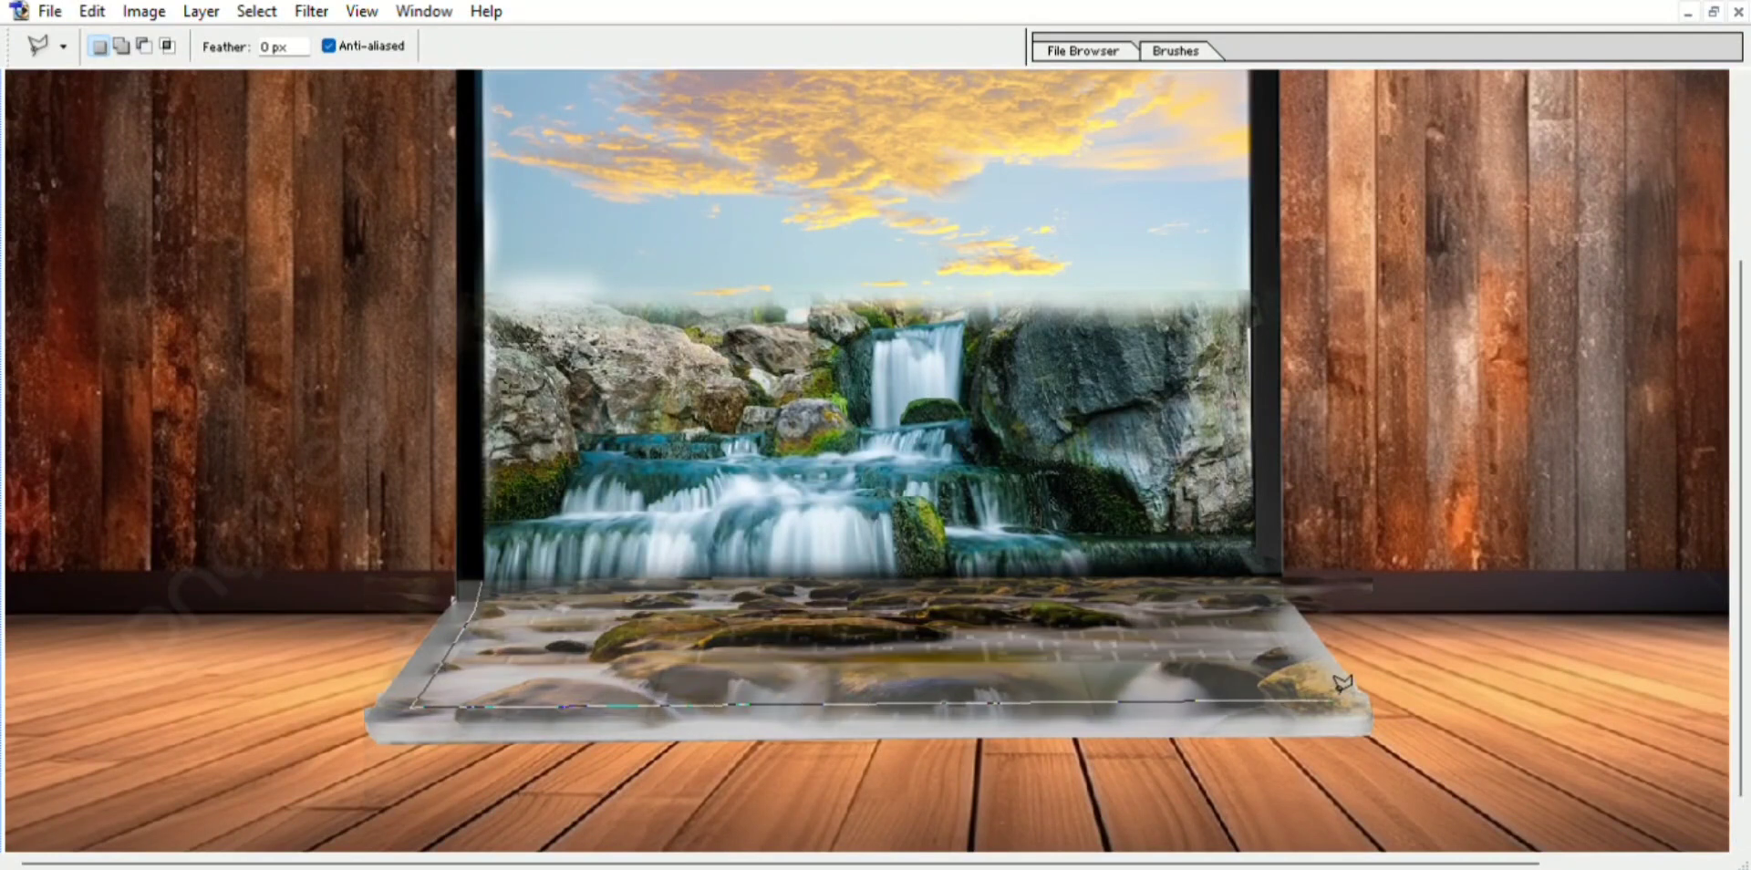
{"action": "left_click", "coordinate": [1331, 702]}
{"action": "left_click", "coordinate": [1256, 584]}
{"action": "left_click", "coordinate": [1263, 546]}
{"action": "left_click", "coordinate": [1370, 510]}
{"action": "scroll", "coordinate": [1422, 592], "scroll_direction": "down", "scroll_amount": 1}
{"action": "left_click", "coordinate": [1492, 673]}
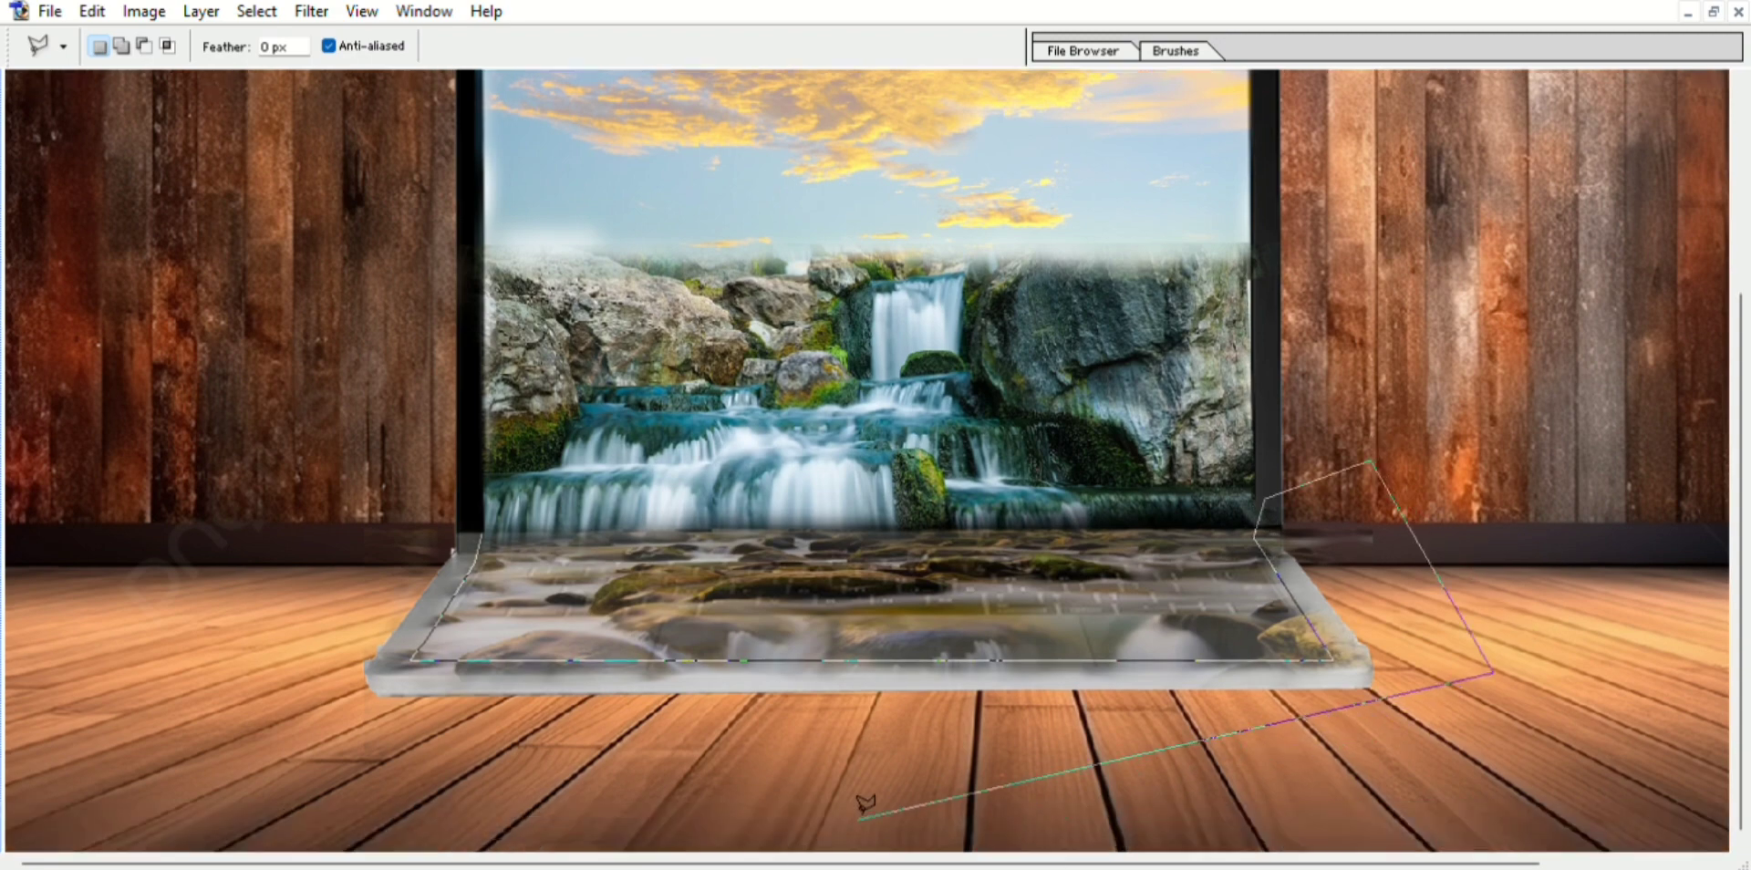
{"action": "double_click", "coordinate": [863, 803]}
Fade the rock image's bottom strip on the laptop base with the Eraser at 36% opacity, 27% flow.
{"action": "key", "text": "m"}
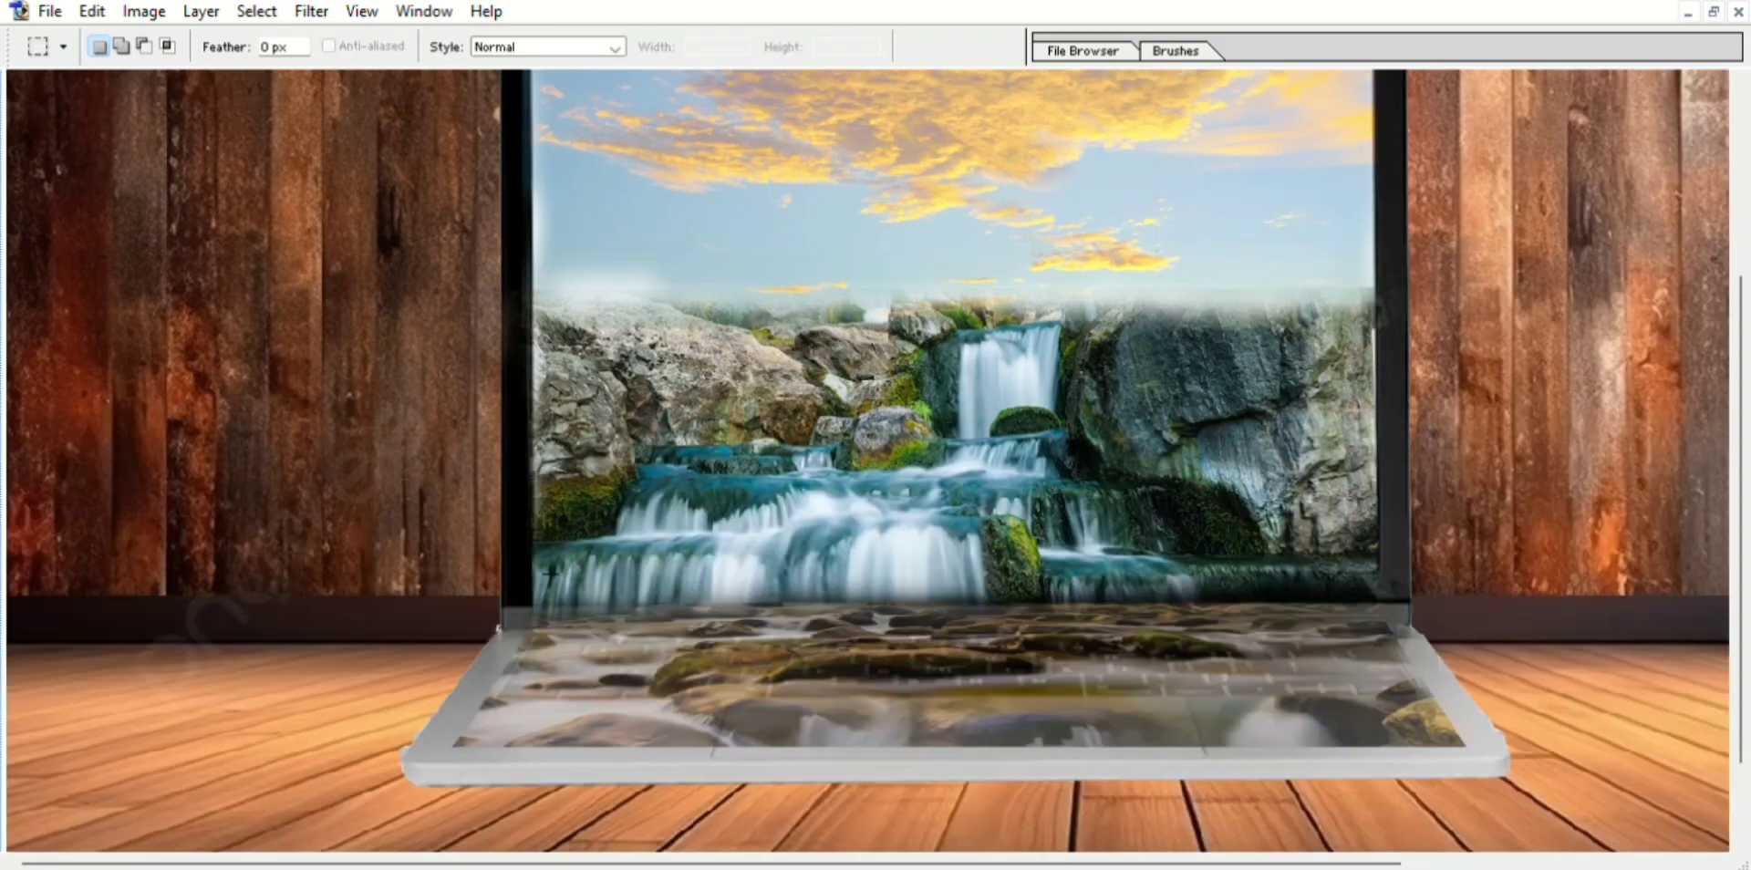
{"action": "key", "text": "e"}
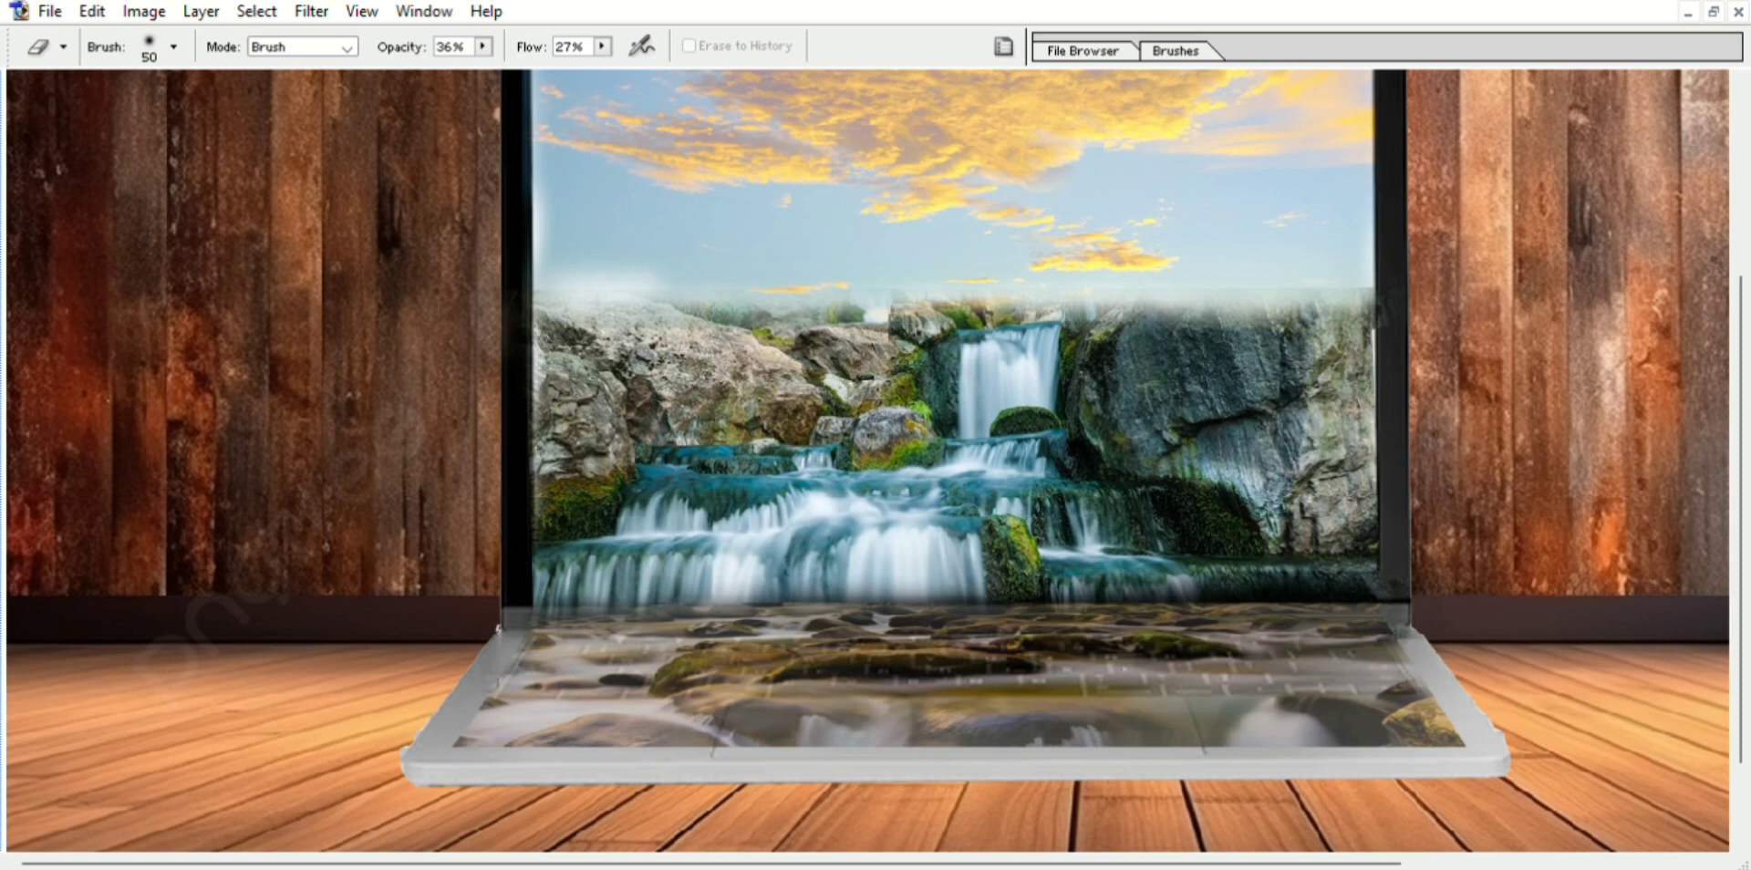
{"action": "left_click_drag", "start_coordinate": [520, 743], "coordinate": [1472, 737]}
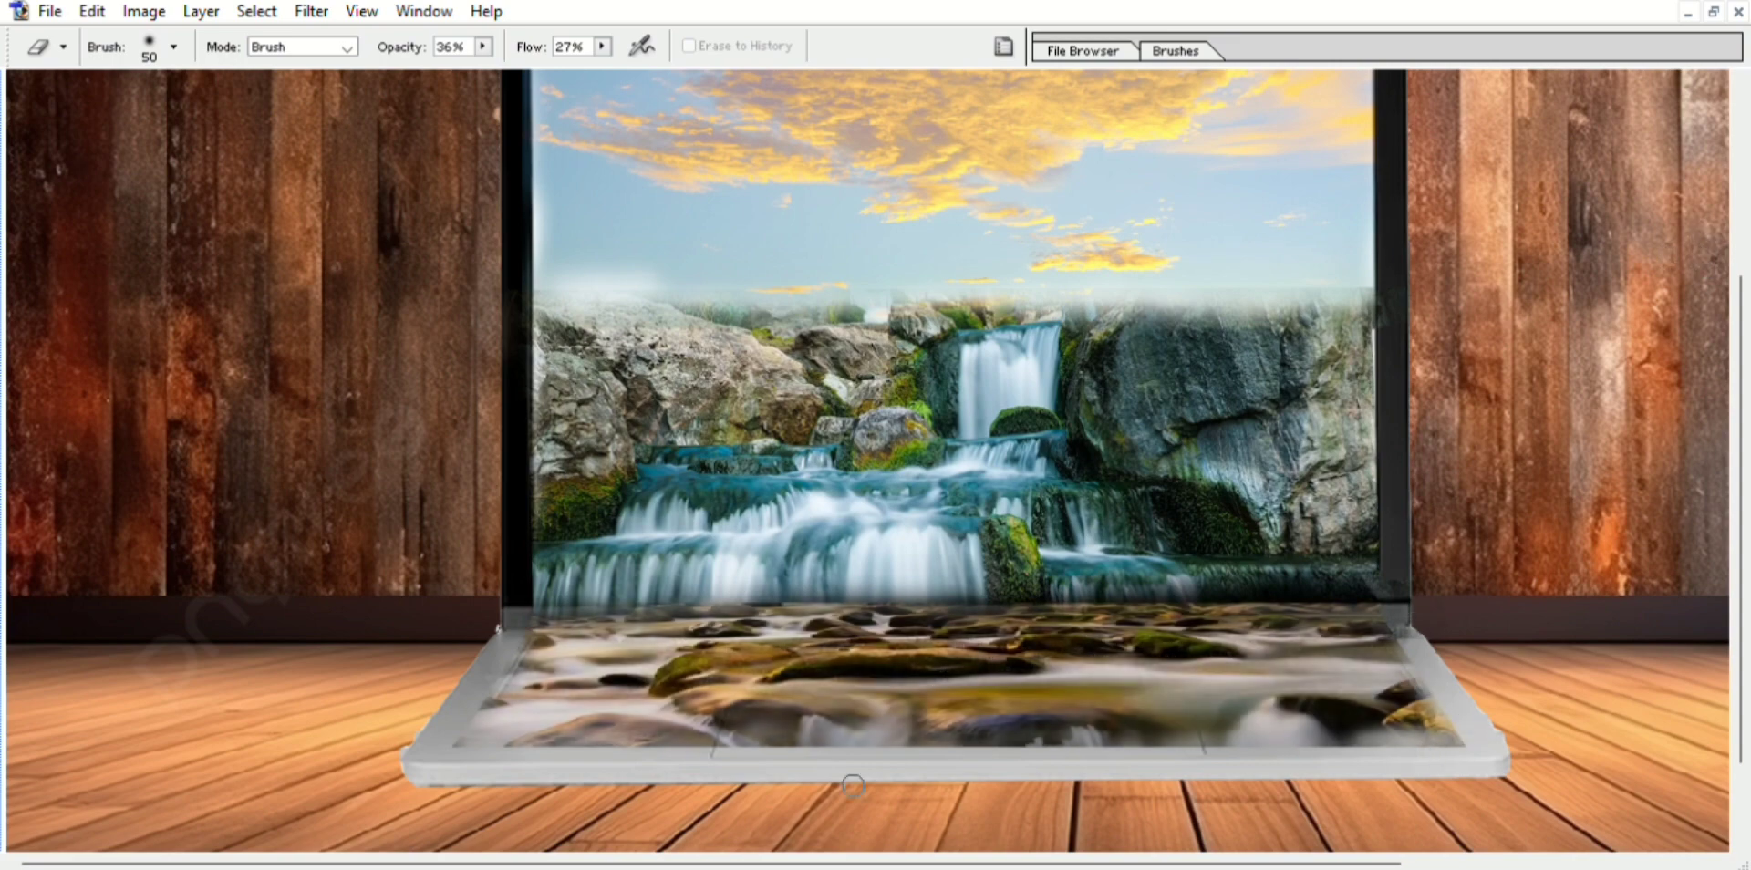
{"action": "key", "text": "ctrl+minus"}
{"action": "key", "text": "ctrl+plus"}
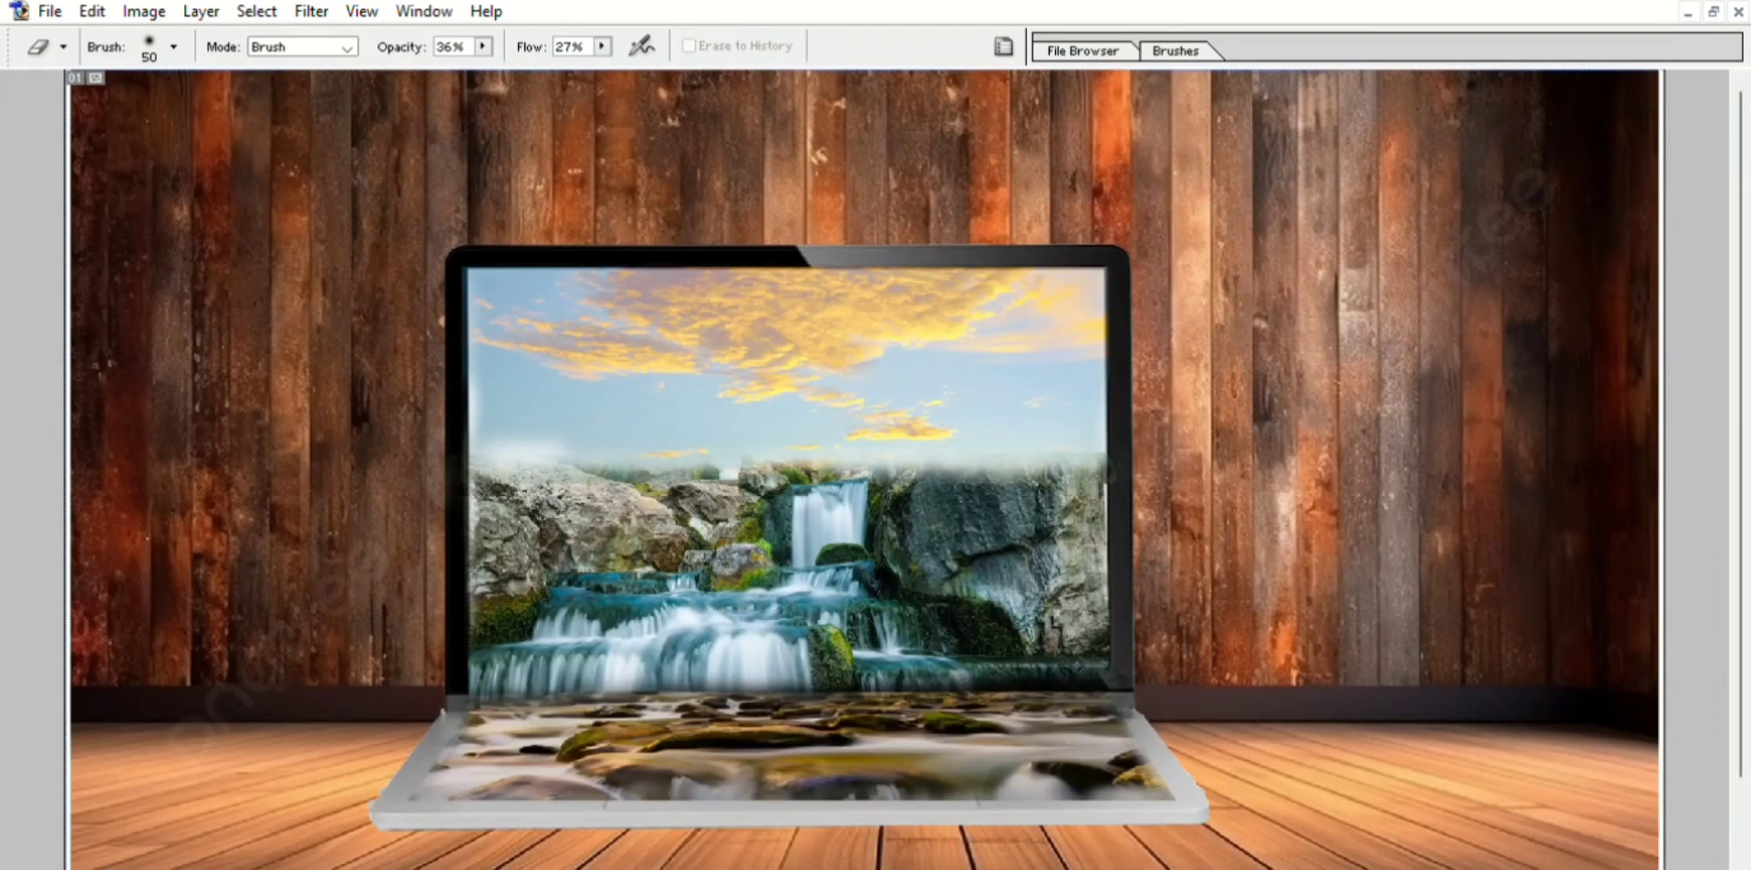
Position the tree against the laptop screen's left edge and commit it.
{"action": "left_click", "coordinate": [1712, 11]}
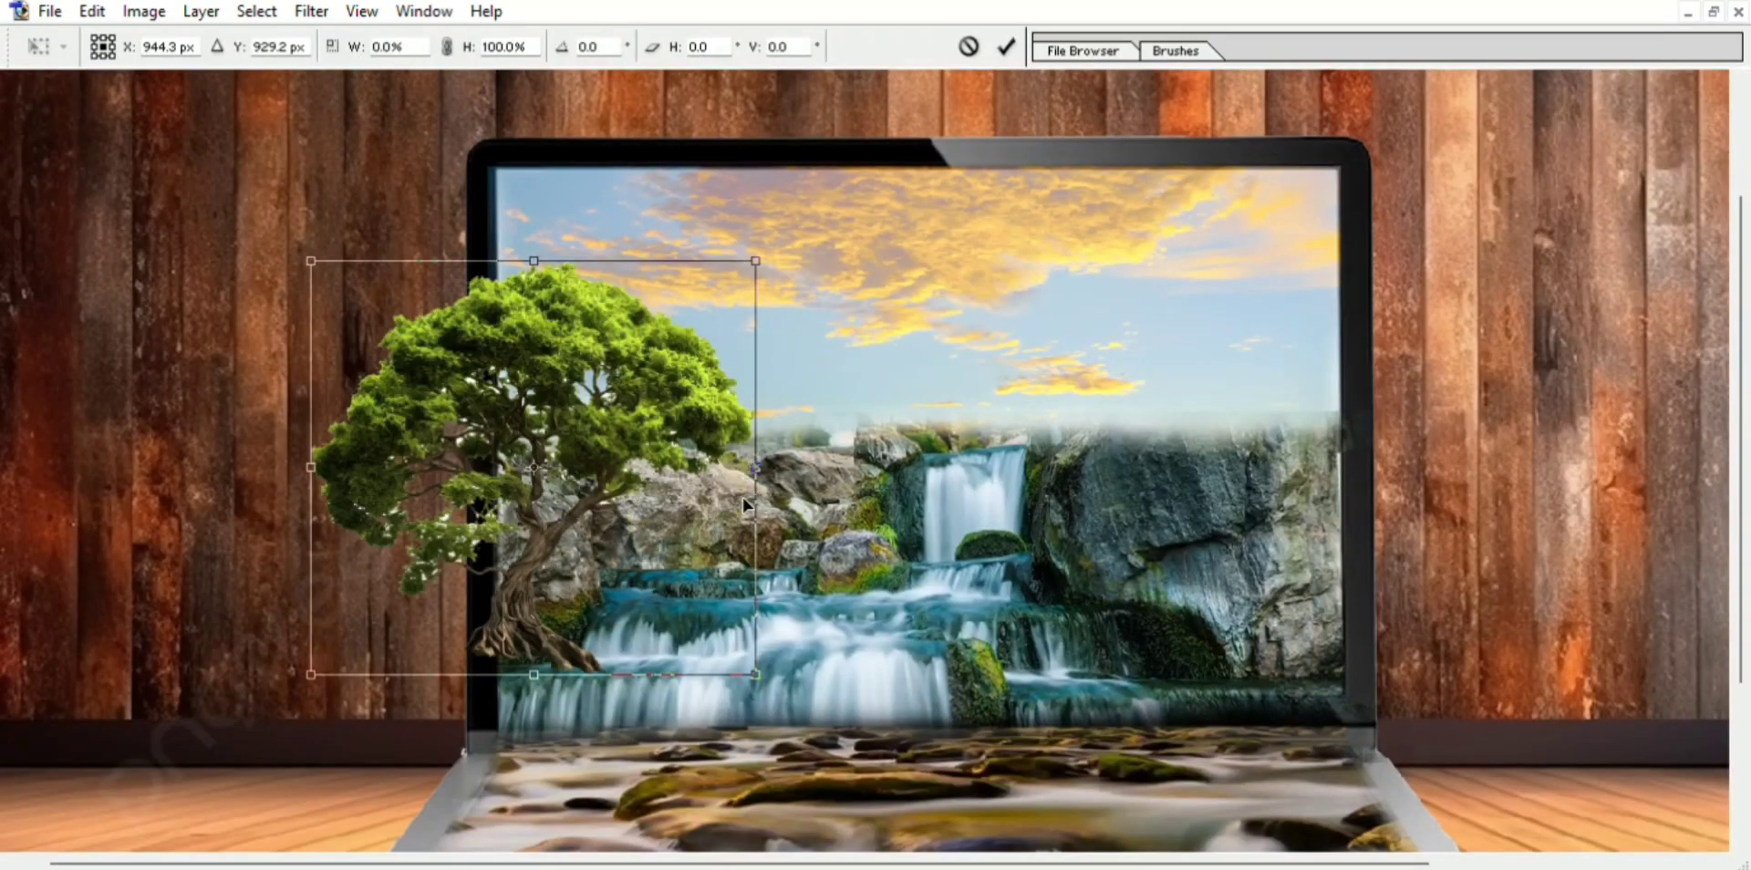
{"action": "left_click_drag", "start_coordinate": [629, 536], "coordinate": [630, 520]}
{"action": "key", "text": "ctrl+plus"}
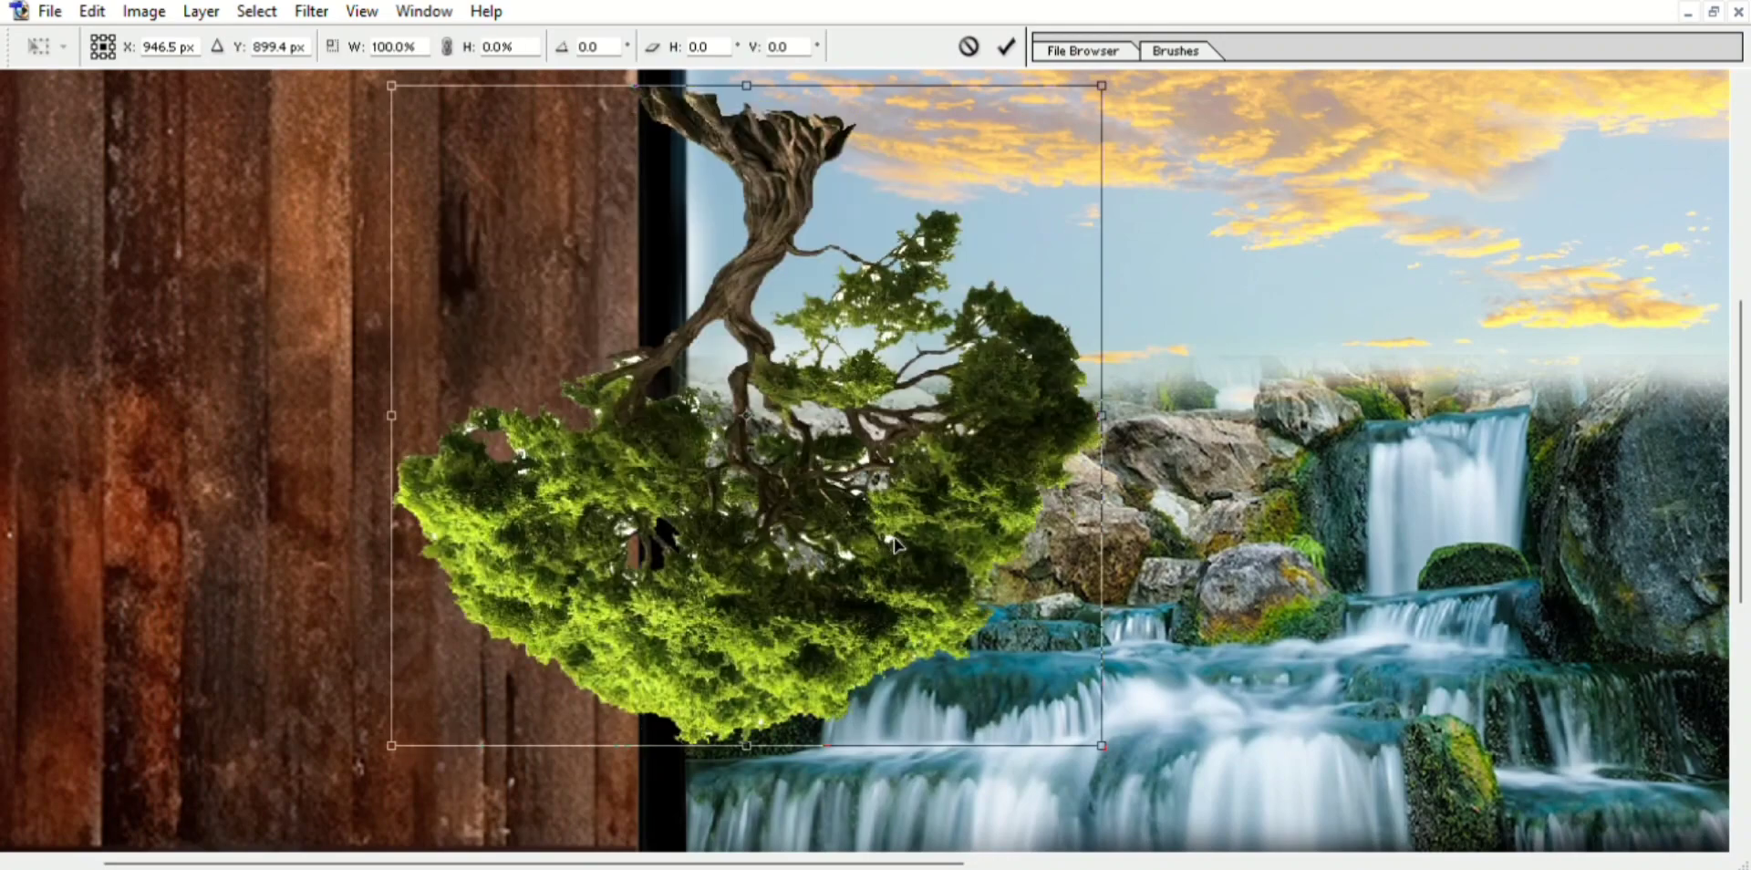
{"action": "mouse_move", "coordinate": [779, 566]}
{"action": "left_mouse_down"}
{"action": "mouse_move", "coordinate": [778, 632]}
{"action": "mouse_move", "coordinate": [740, 612]}
{"action": "left_mouse_up"}
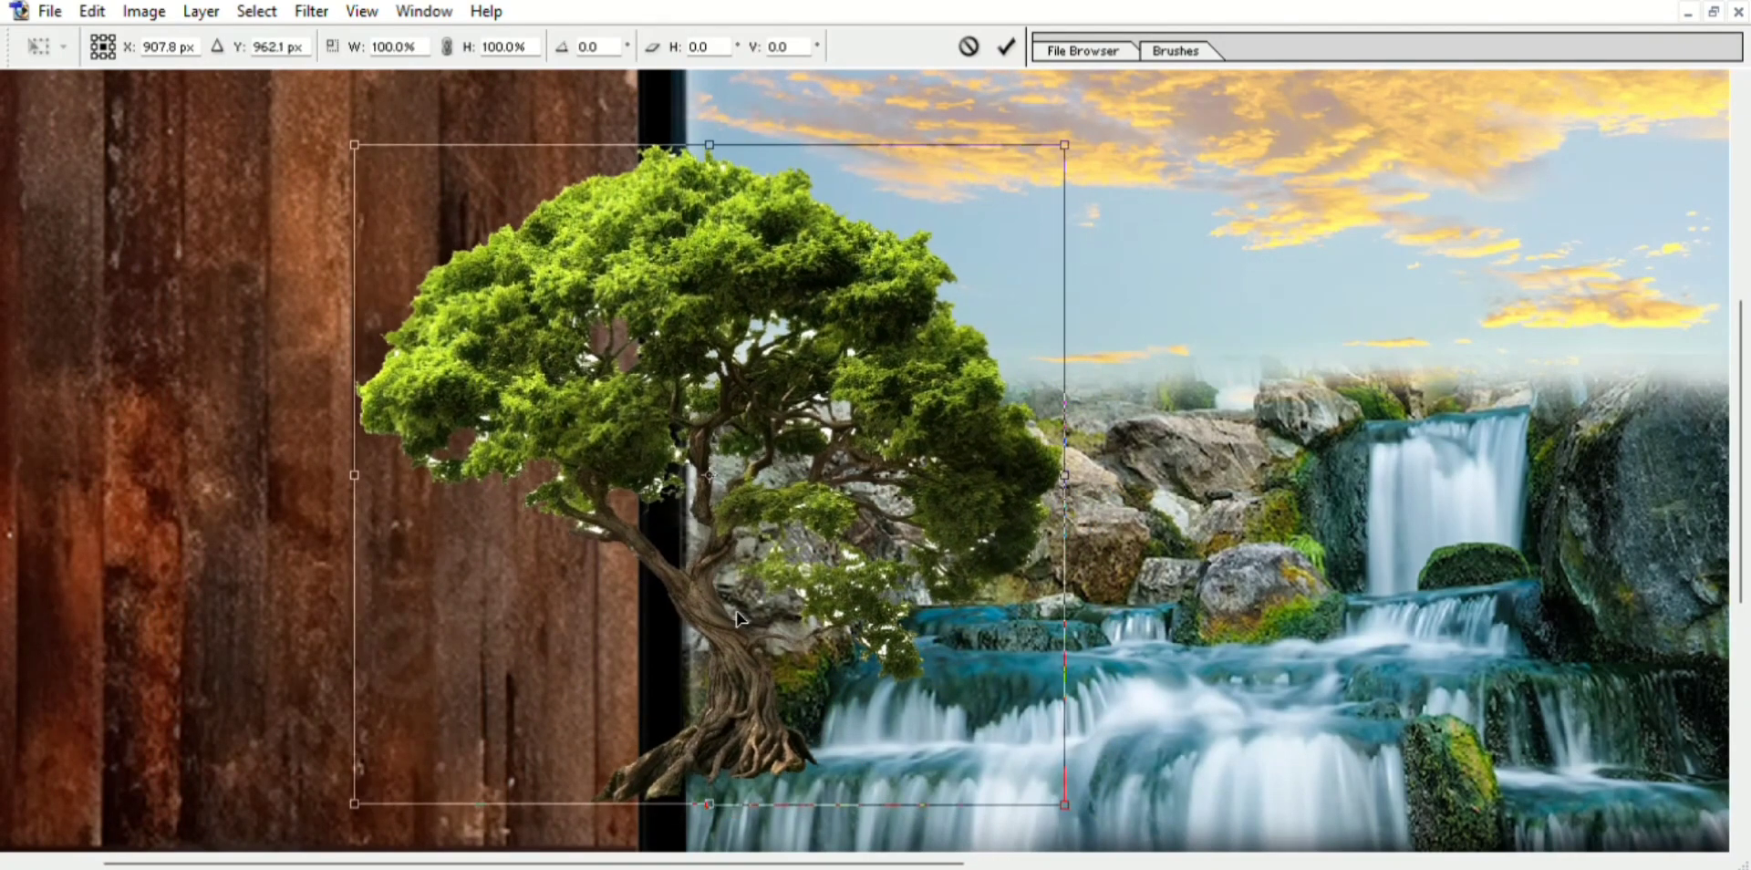
{"action": "key", "text": "ctrl+minus"}
{"action": "key", "text": "ctrl+plus"}
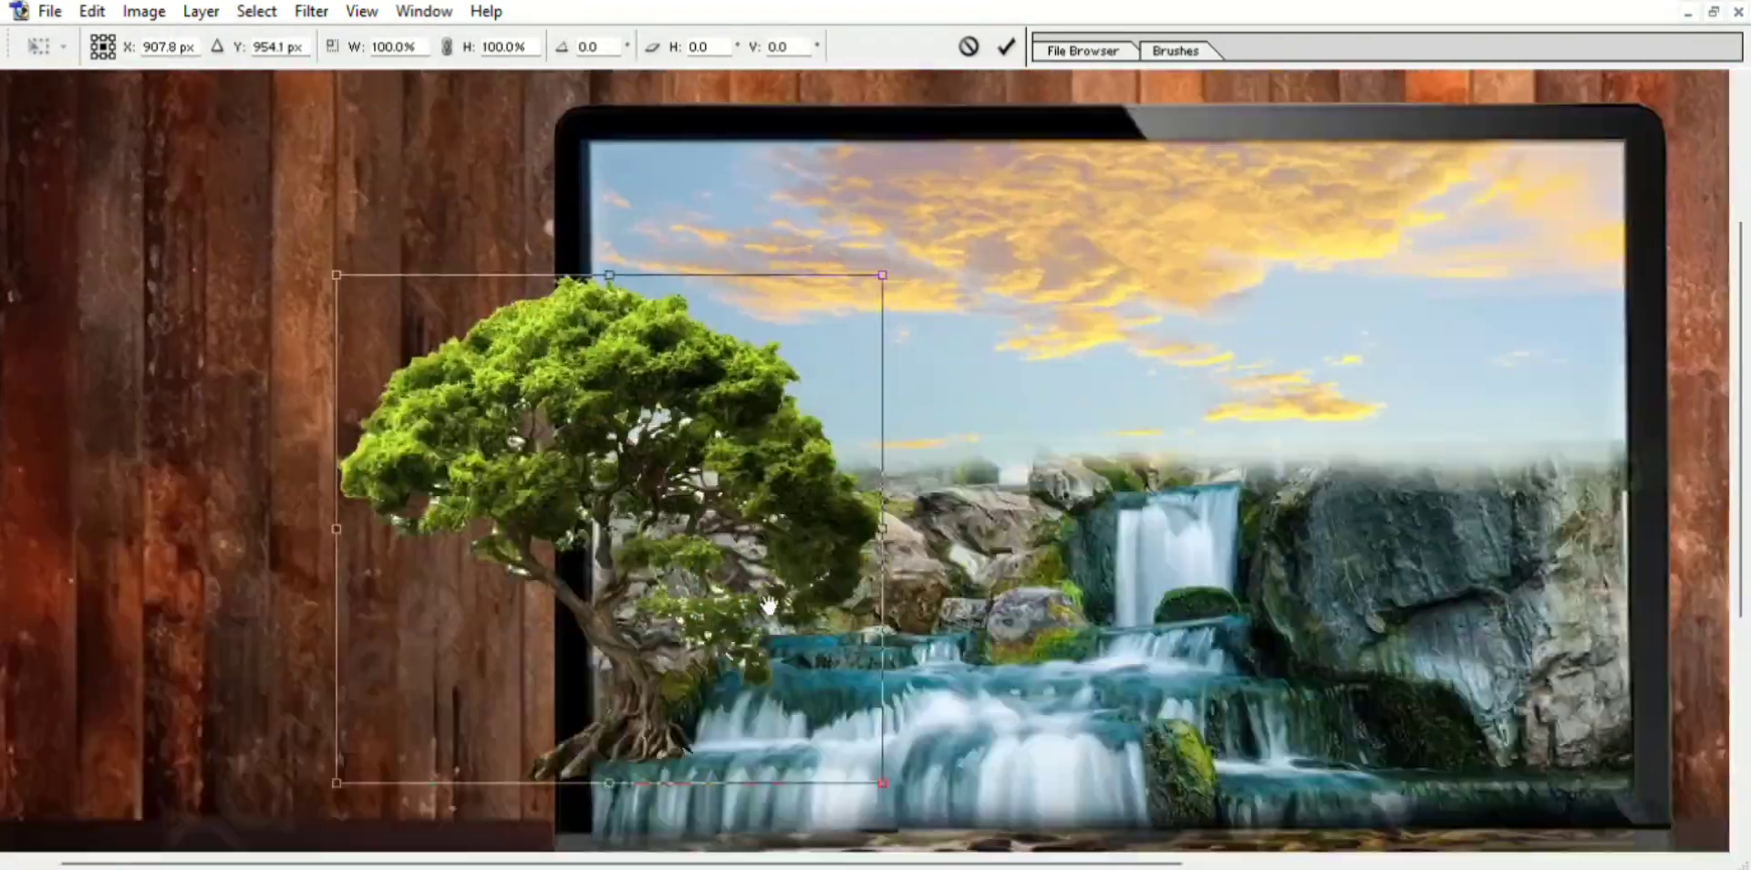
{"action": "left_click_drag", "start_coordinate": [684, 420], "coordinate": [721, 383]}
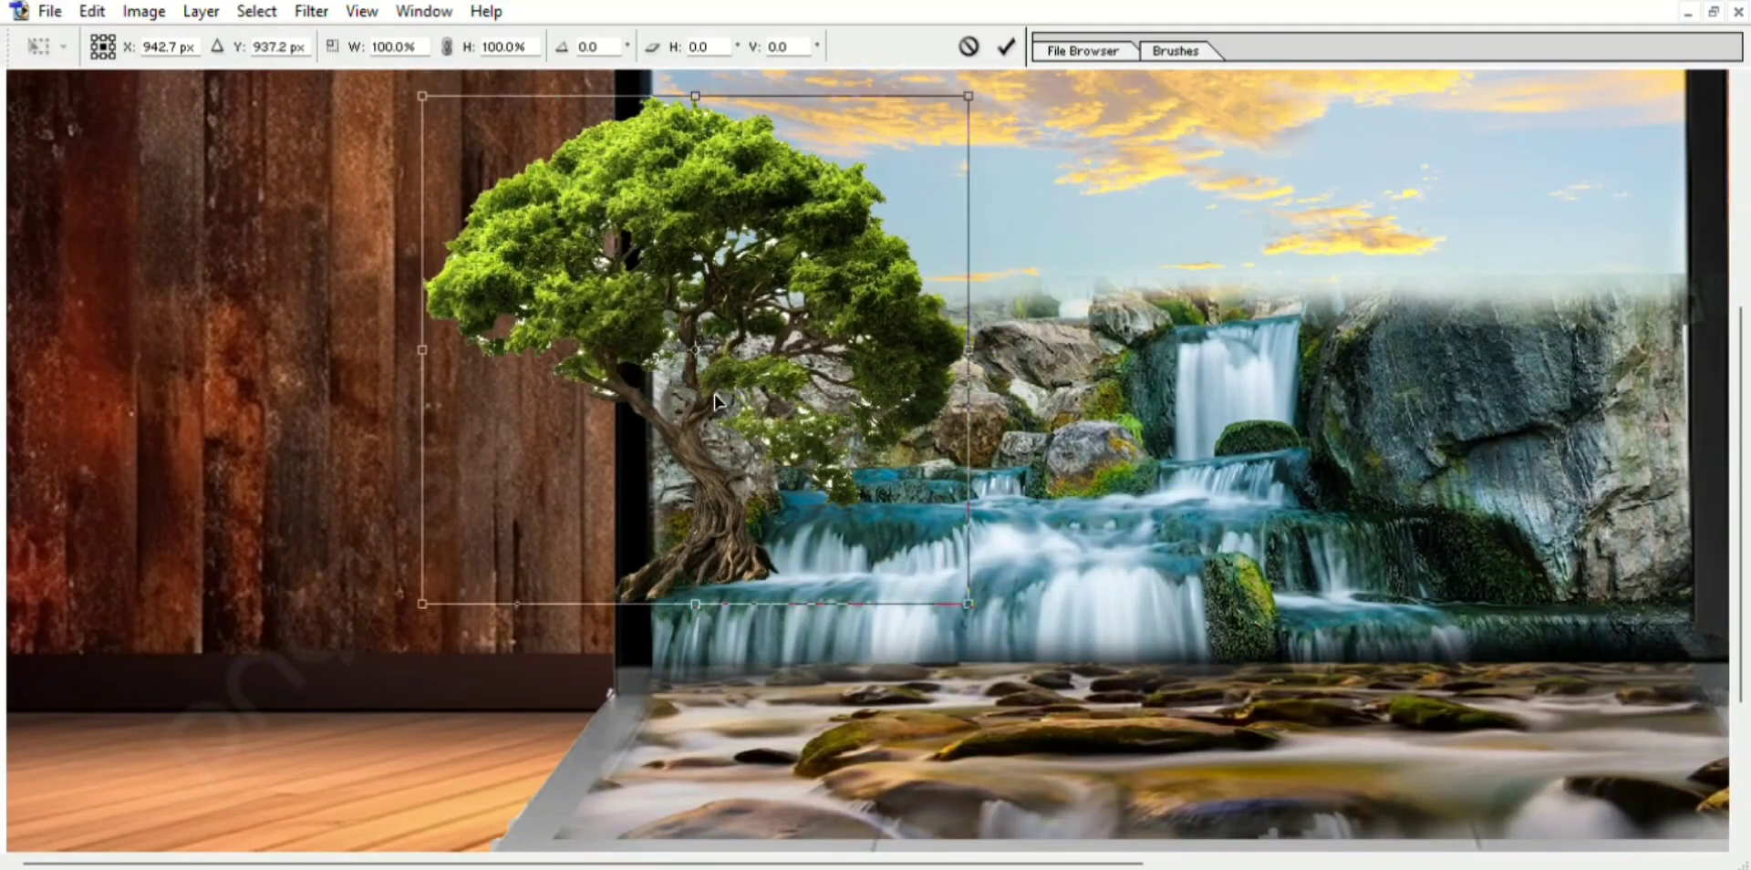
{"action": "scroll", "coordinate": [720, 382], "scroll_direction": "up", "scroll_amount": 1}
{"action": "key", "text": "Return"}
Check the tree's fit by setting its opacity to 50% and back to 100%.
{"action": "key", "text": "i"}
{"action": "key", "text": "5"}
{"action": "key", "text": "0"}
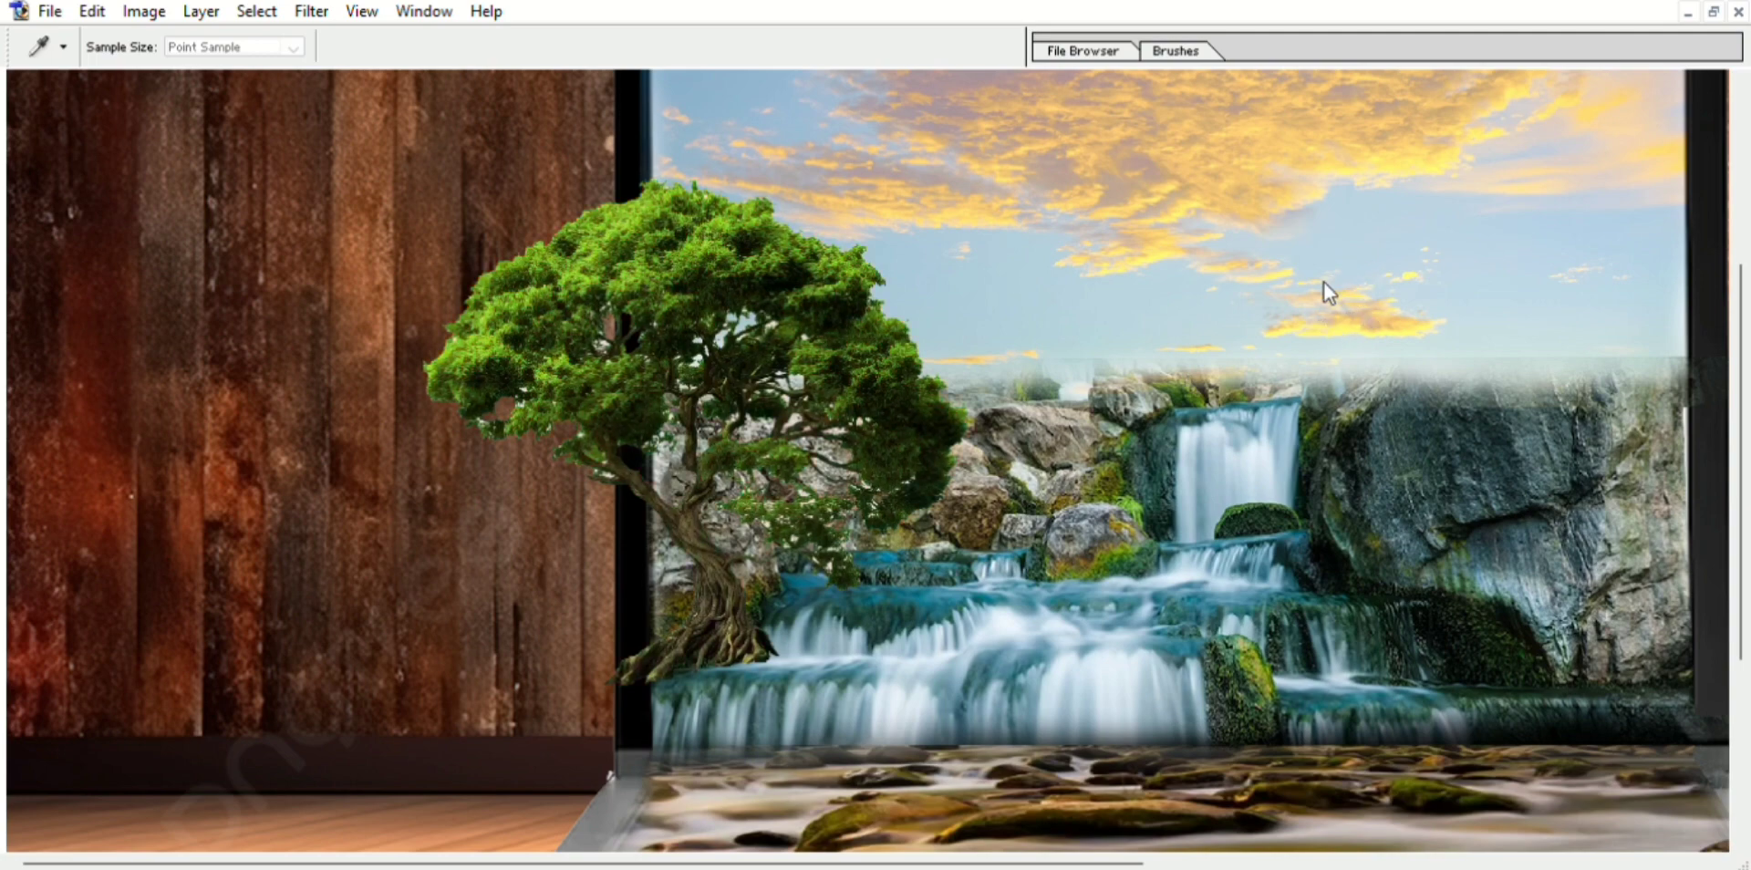
{"action": "key", "text": "v"}
{"action": "key", "text": "e"}
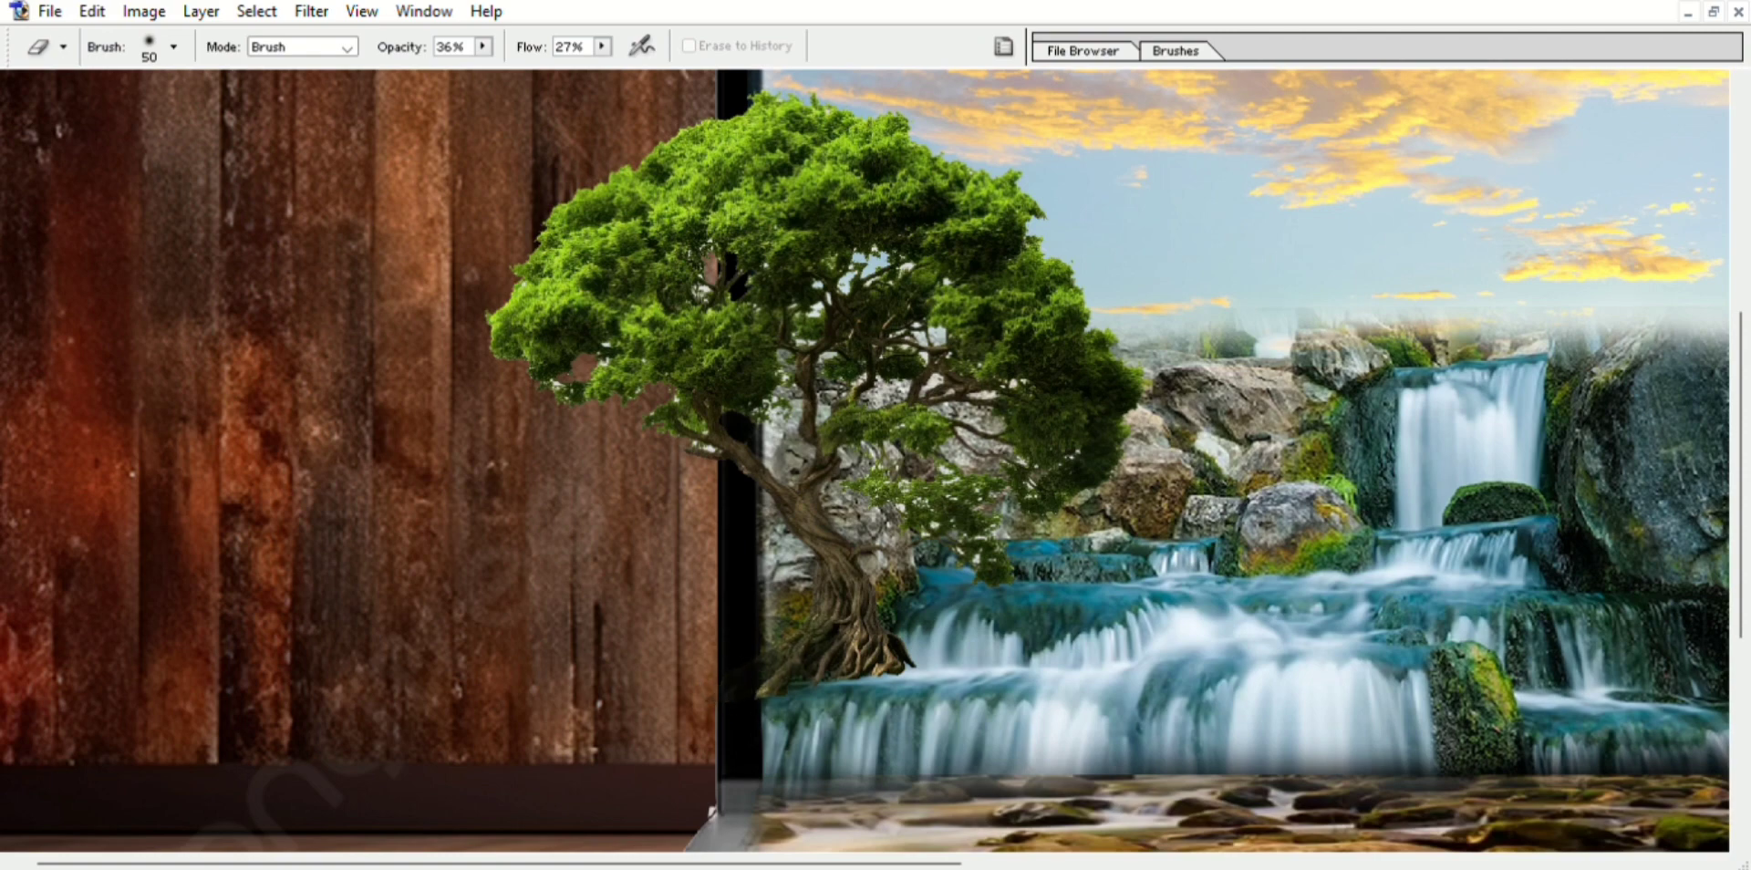
{"action": "scroll", "coordinate": [769, 678], "scroll_direction": "up", "scroll_amount": 2}
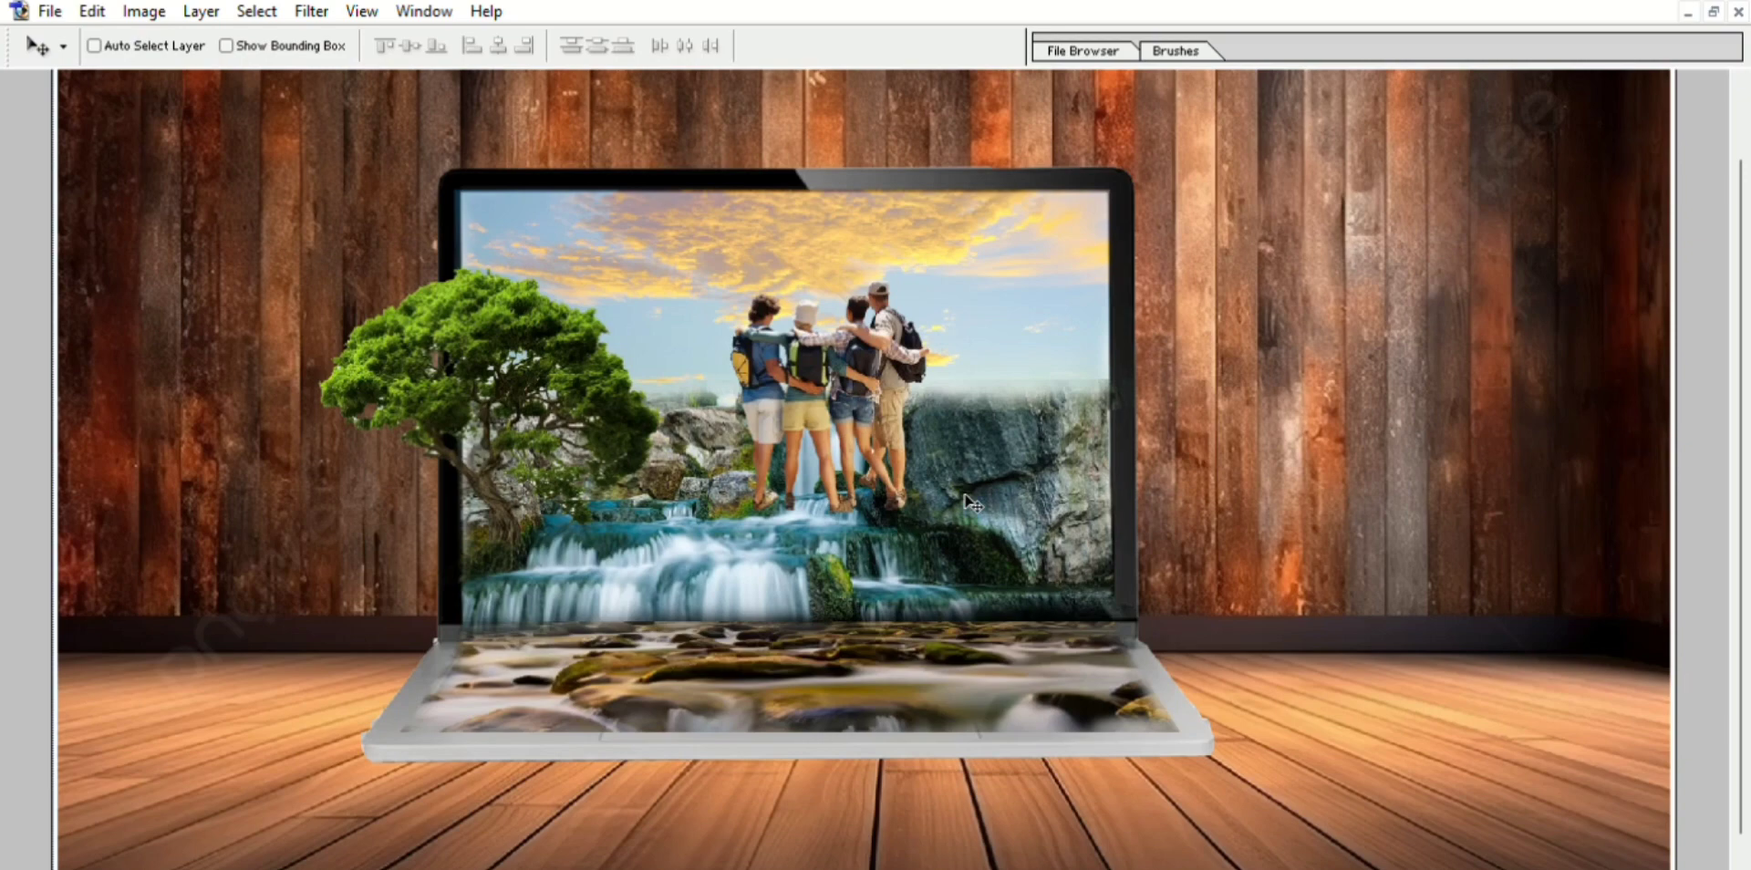
Move the hikers onto the laptop, rotate them slightly and adjust their width.
{"action": "left_click_drag", "start_coordinate": [968, 501], "coordinate": [552, 602]}
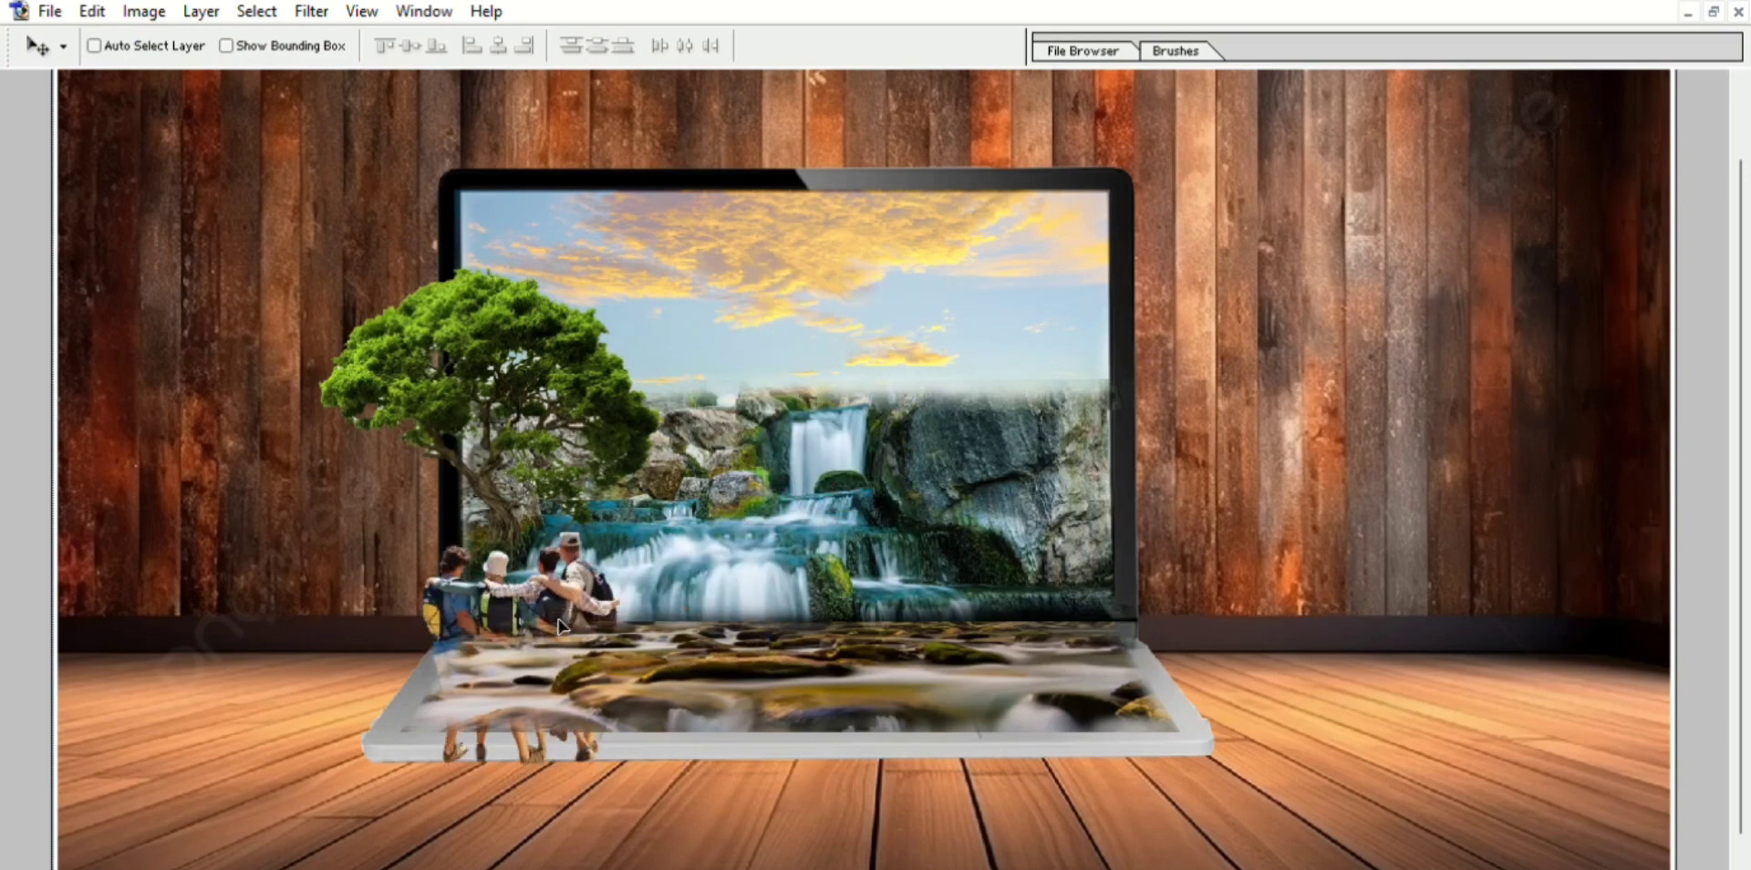
{"action": "key", "text": "ctrl+t"}
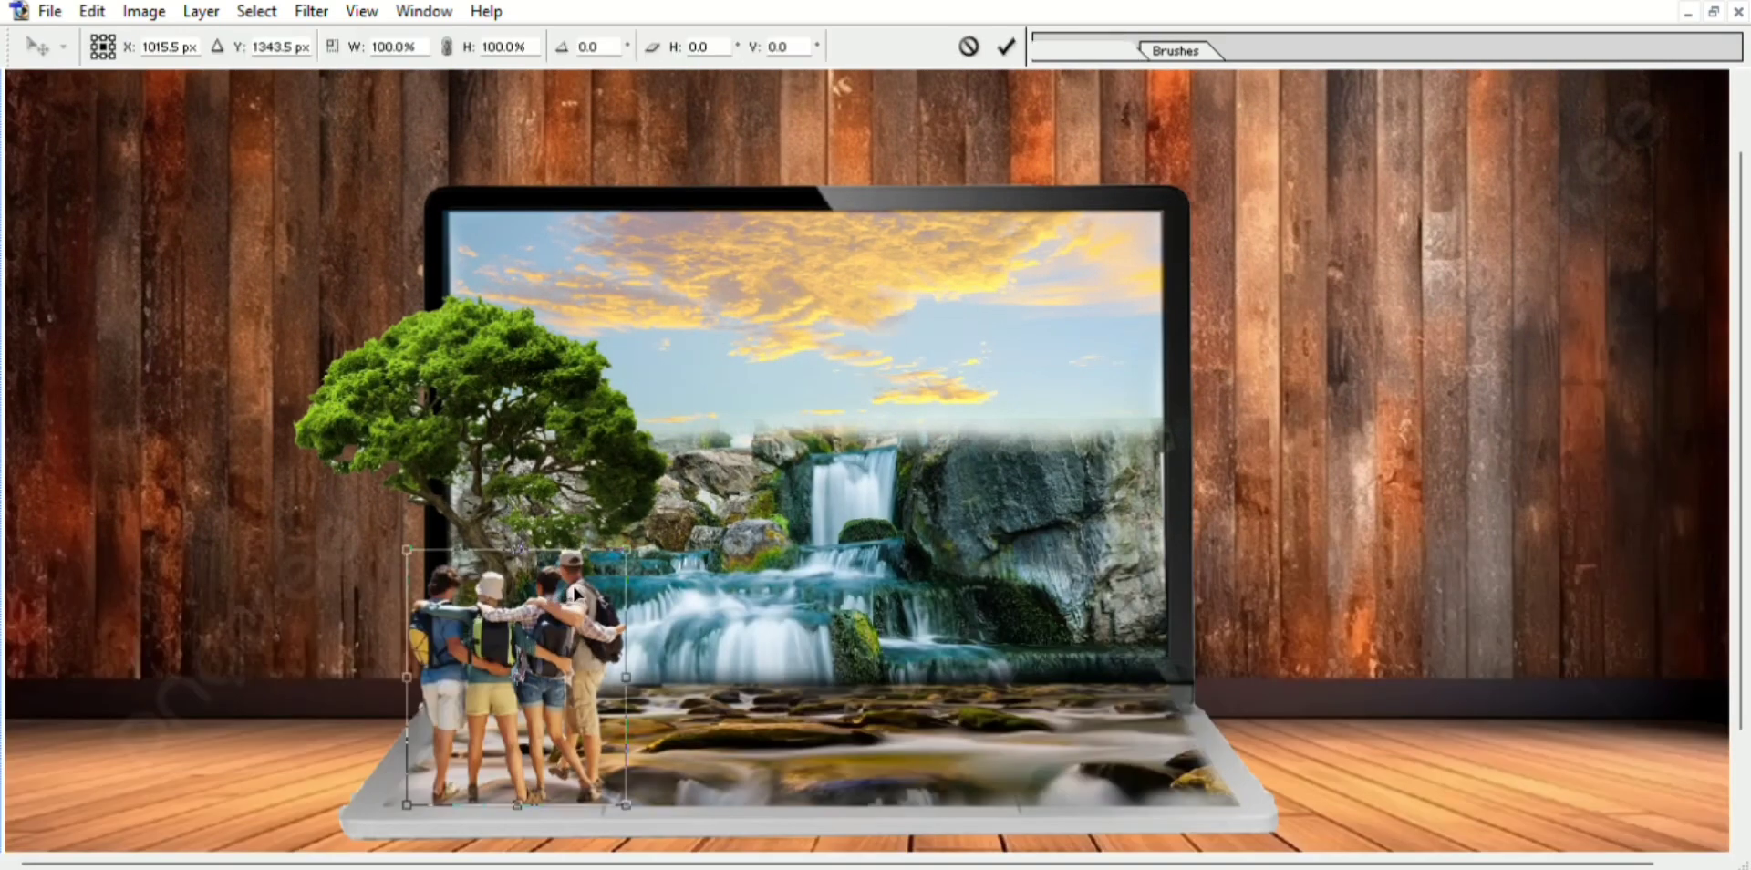
{"action": "left_click_drag", "start_coordinate": [552, 602], "coordinate": [1085, 680]}
{"action": "left_click_drag", "start_coordinate": [1278, 616], "coordinate": [1275, 639]}
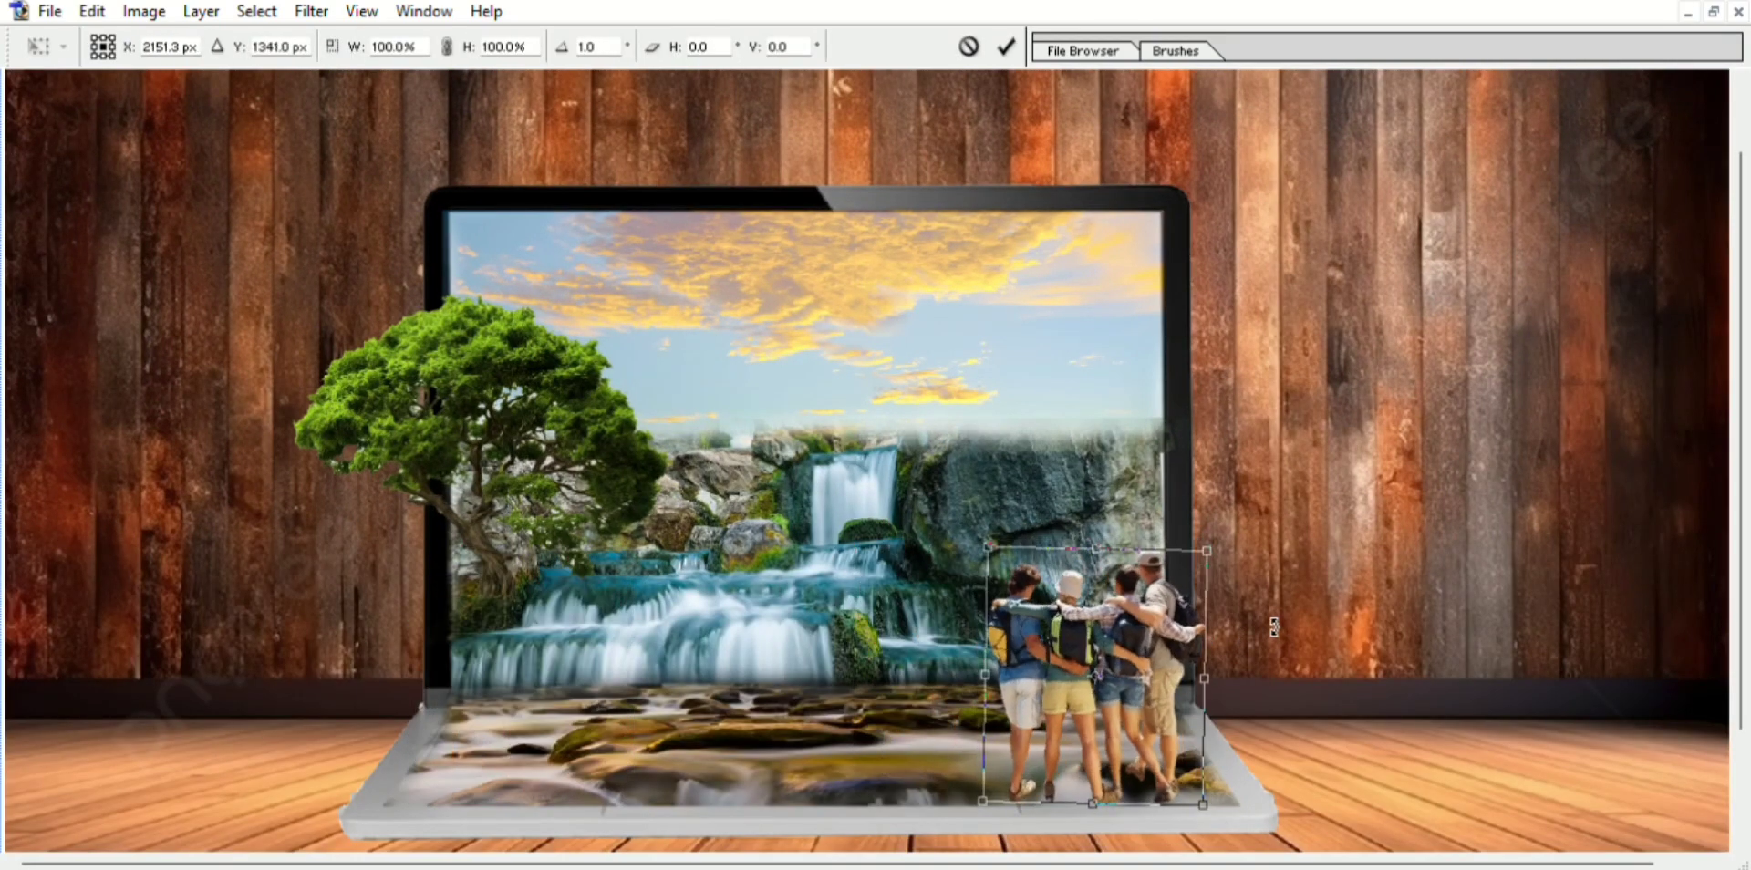
{"action": "left_click_drag", "start_coordinate": [986, 679], "coordinate": [984, 686]}
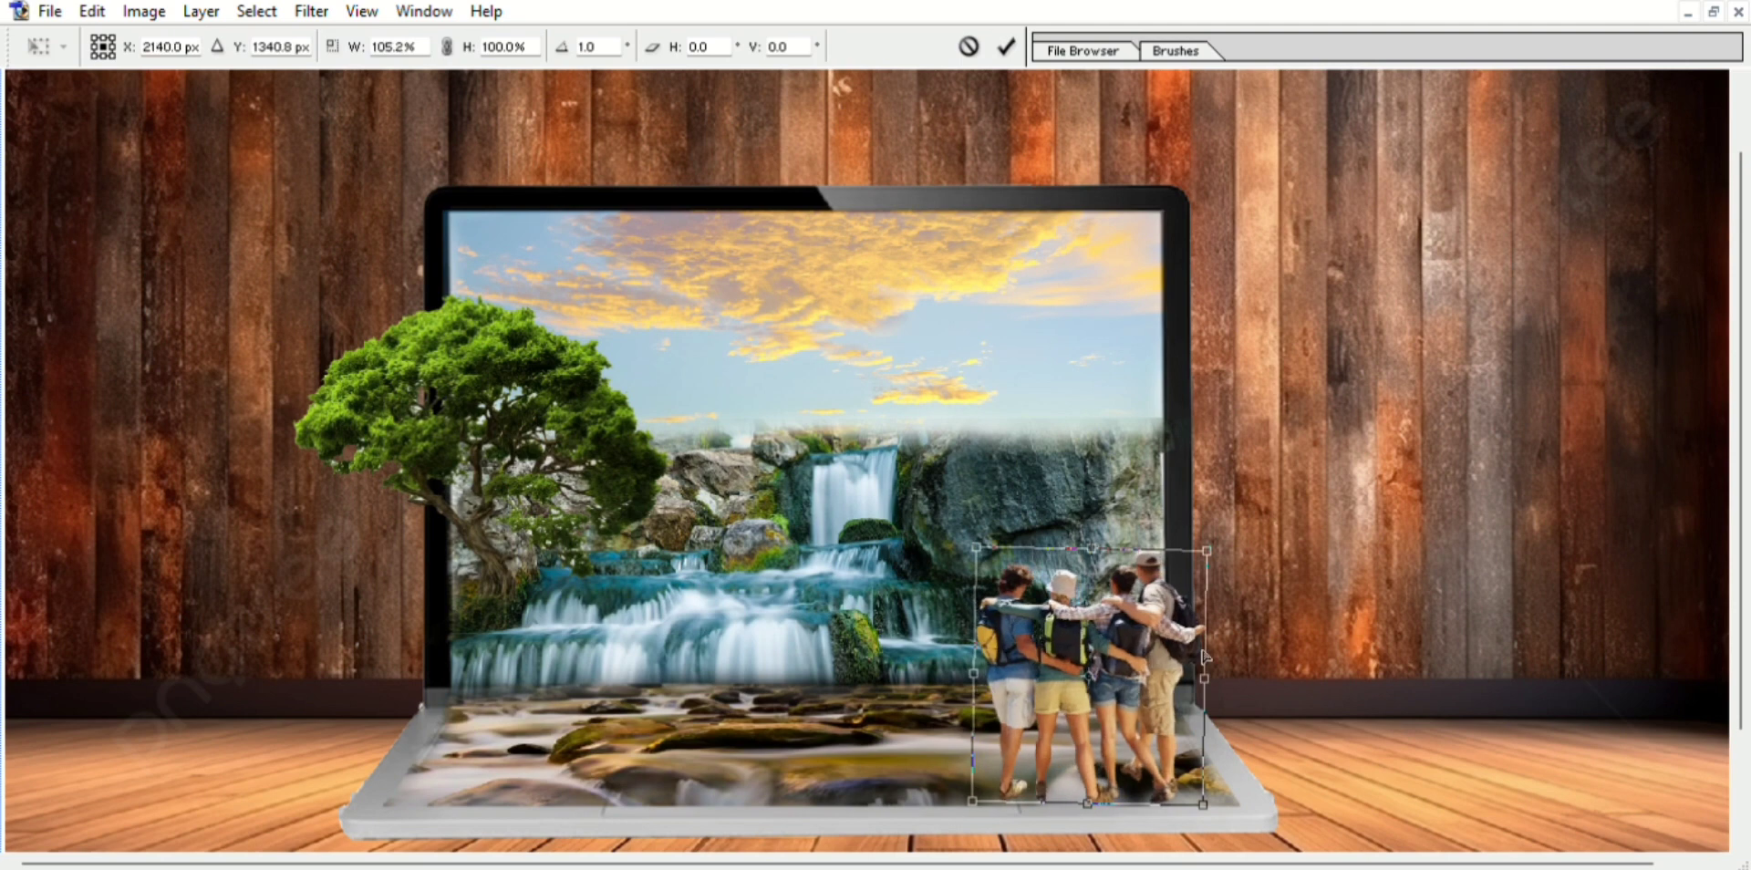
{"action": "mouse_move", "coordinate": [1205, 656]}
{"action": "left_mouse_down"}
{"action": "mouse_move", "coordinate": [1167, 643]}
{"action": "mouse_move", "coordinate": [1130, 688]}
{"action": "mouse_move", "coordinate": [1053, 669]}
{"action": "left_mouse_up"}
{"action": "key", "text": "Return"}
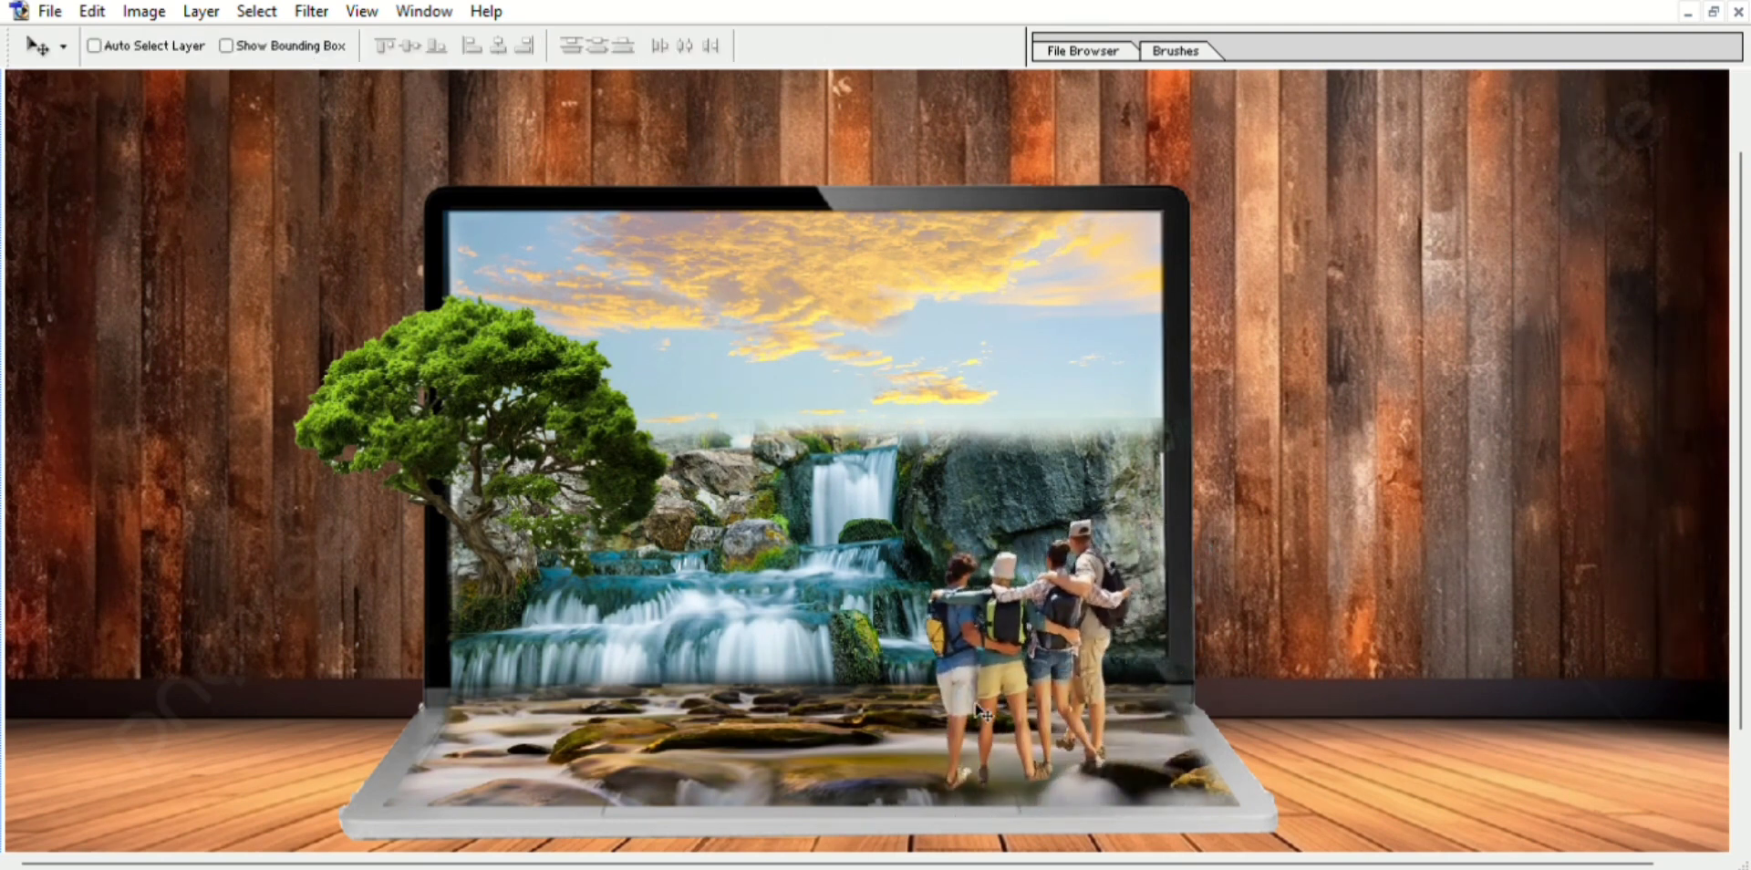
{"action": "key", "text": "e"}
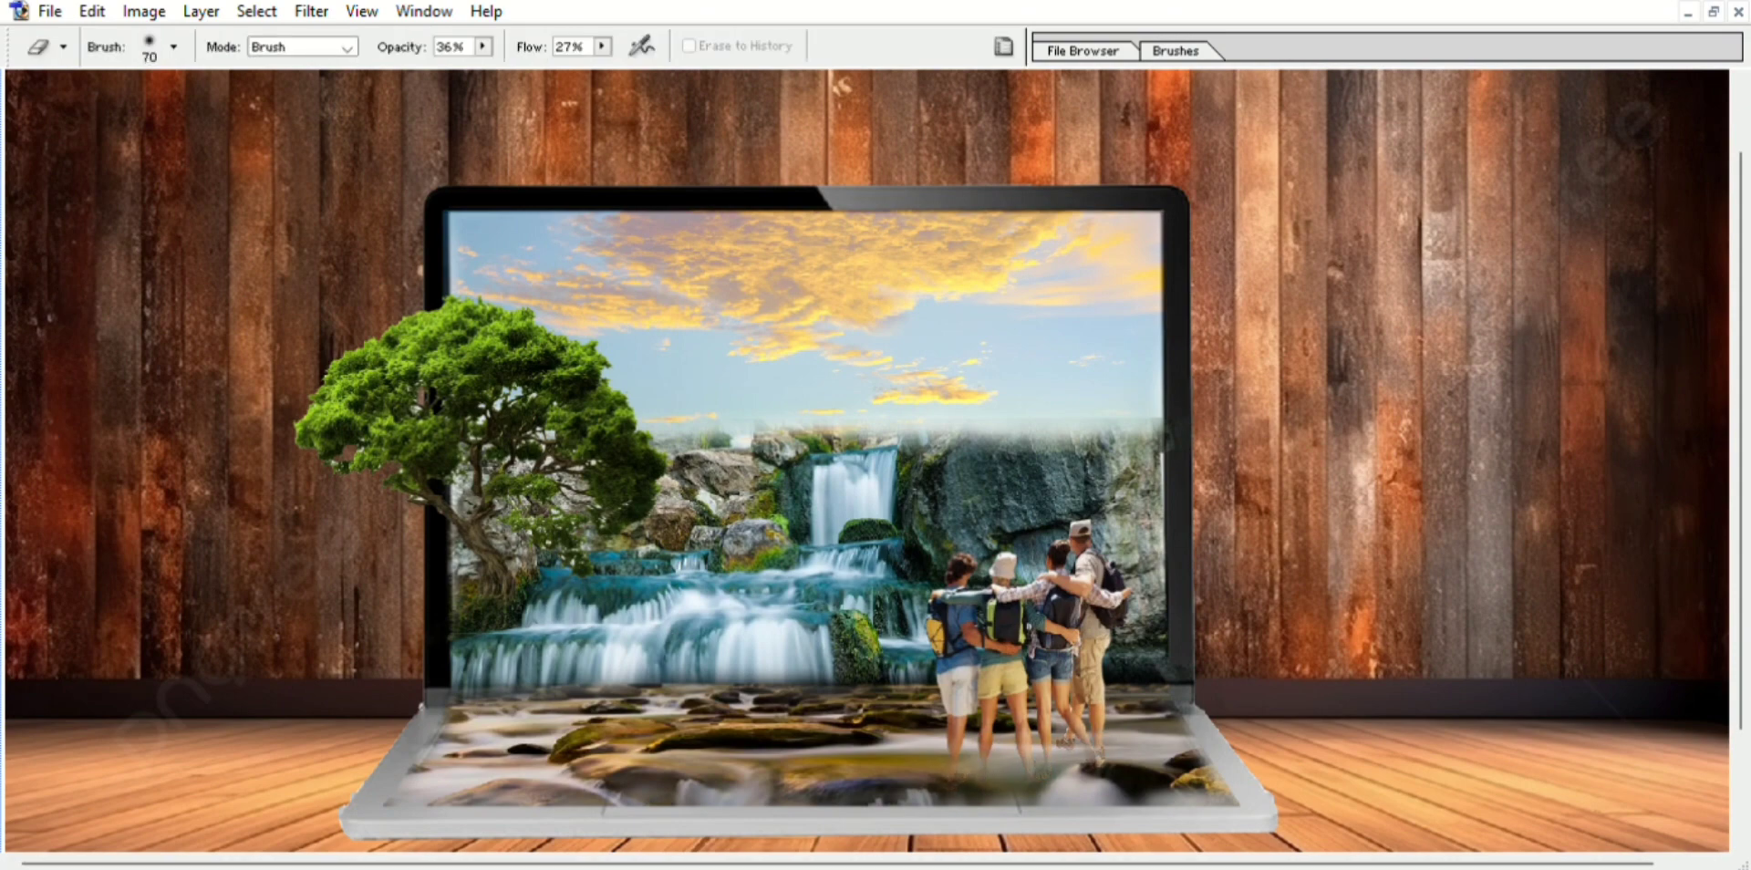
{"action": "key", "text": "ctrl+minus"}
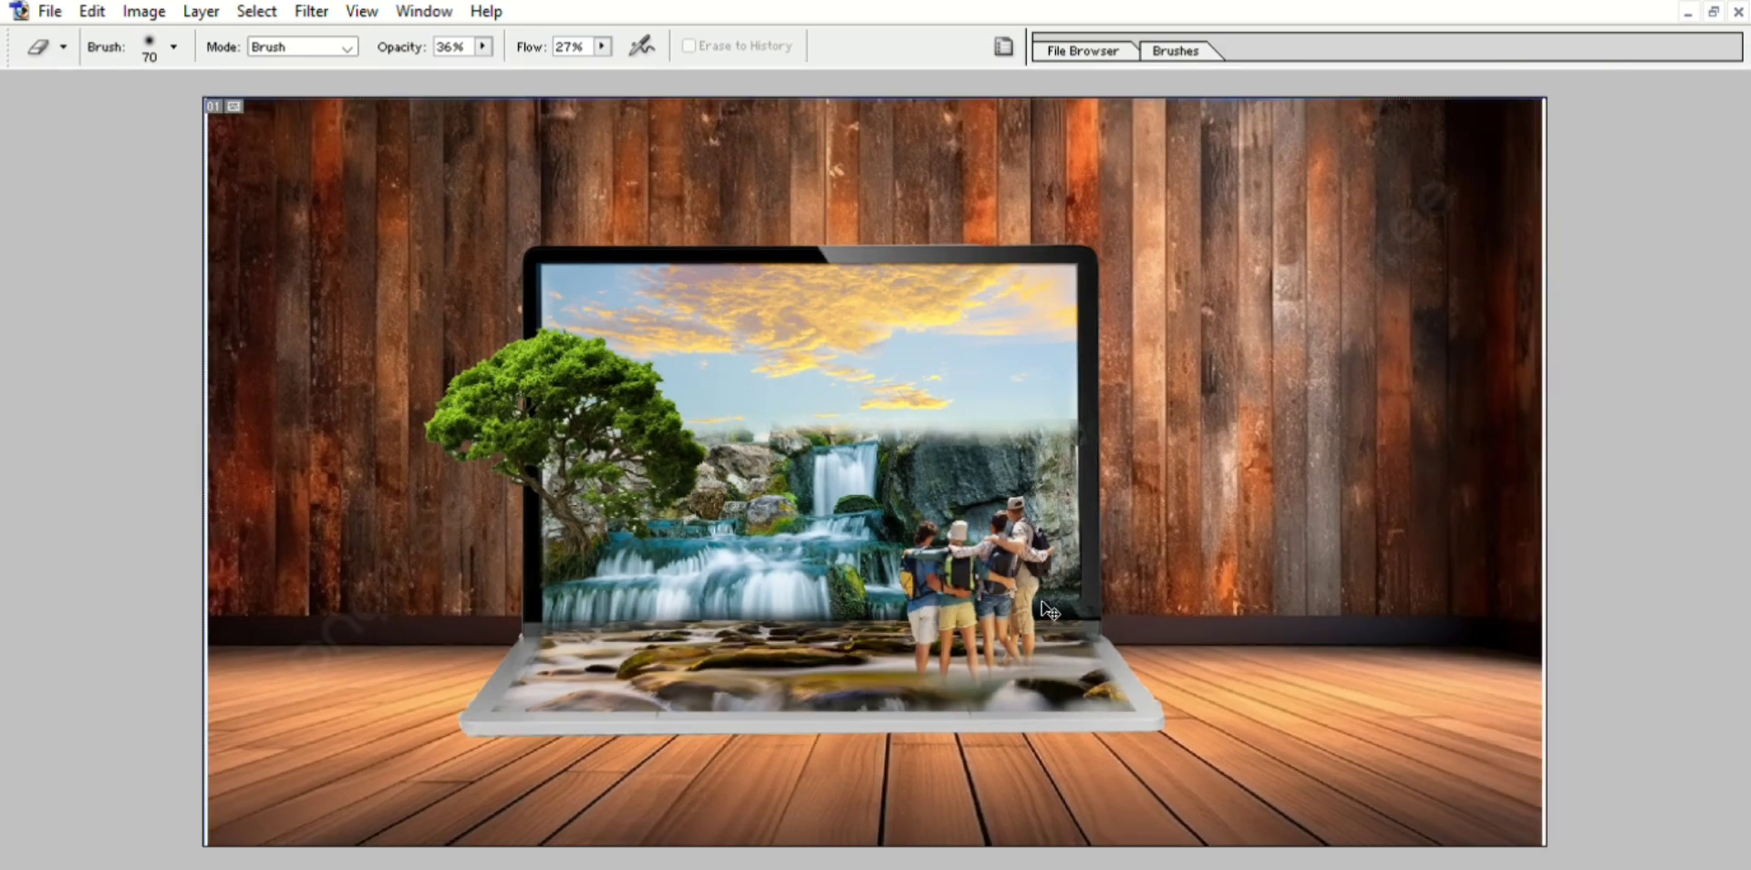
Shrink the hikers to about 64% (63.4%) on the rocks and apply.
{"action": "key", "text": "ctrl+t"}
{"action": "left_click_drag", "start_coordinate": [1058, 538], "coordinate": [1009, 606]}
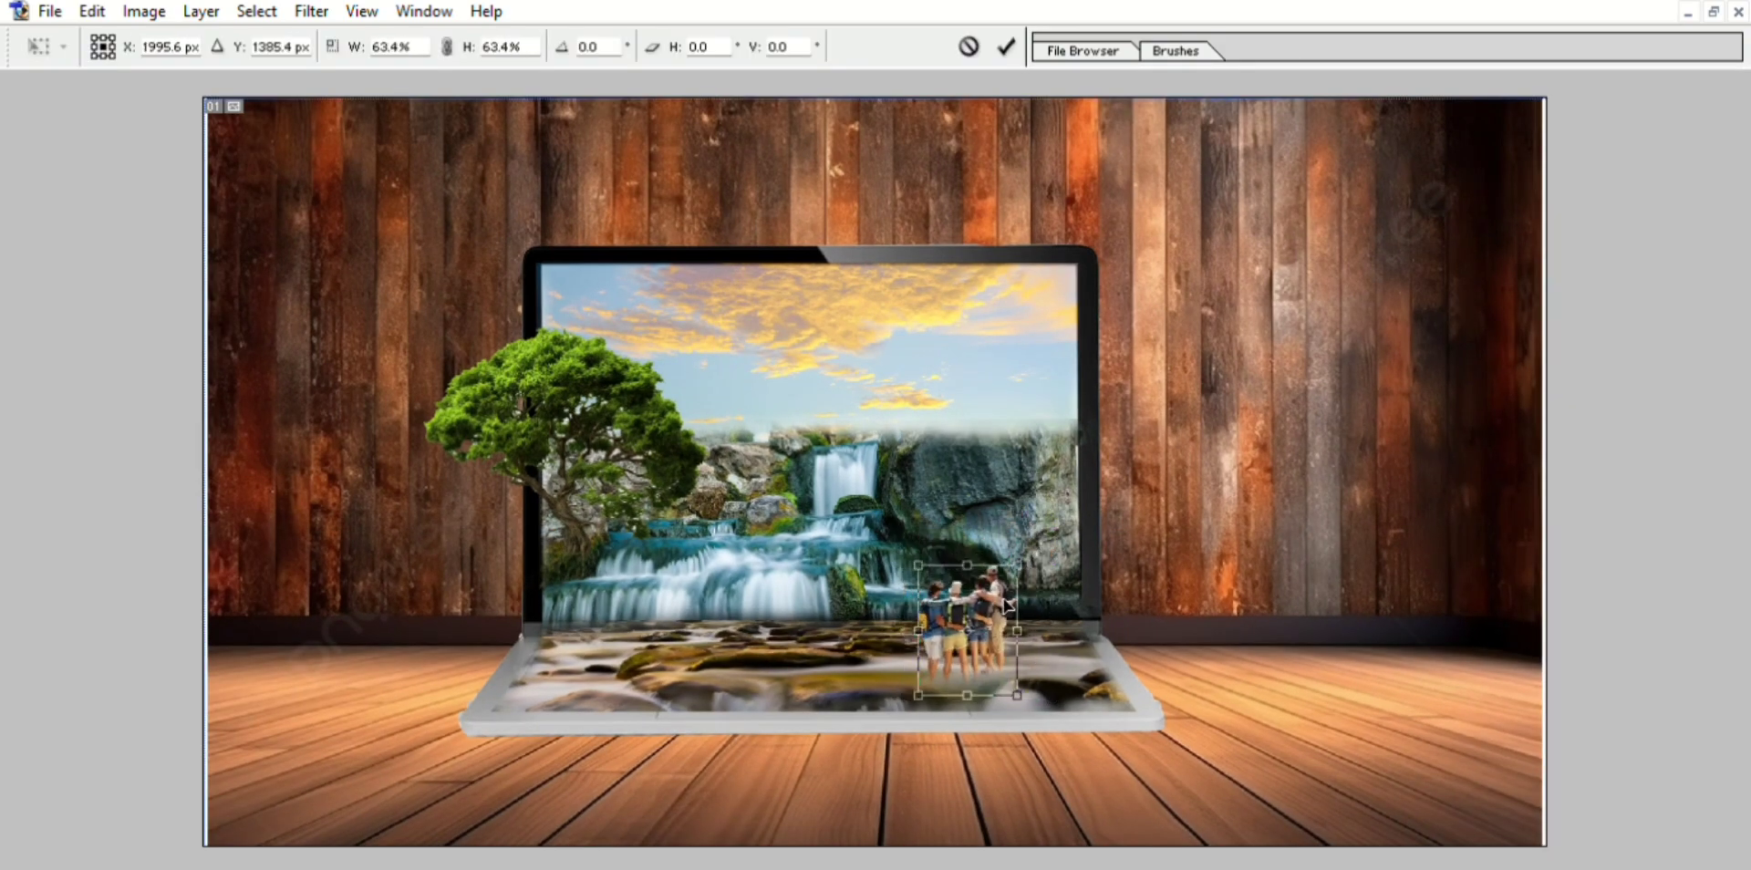
{"action": "key", "text": "ctrl+plus"}
{"action": "key", "text": "Return"}
{"action": "key", "text": "ctrl+plus"}
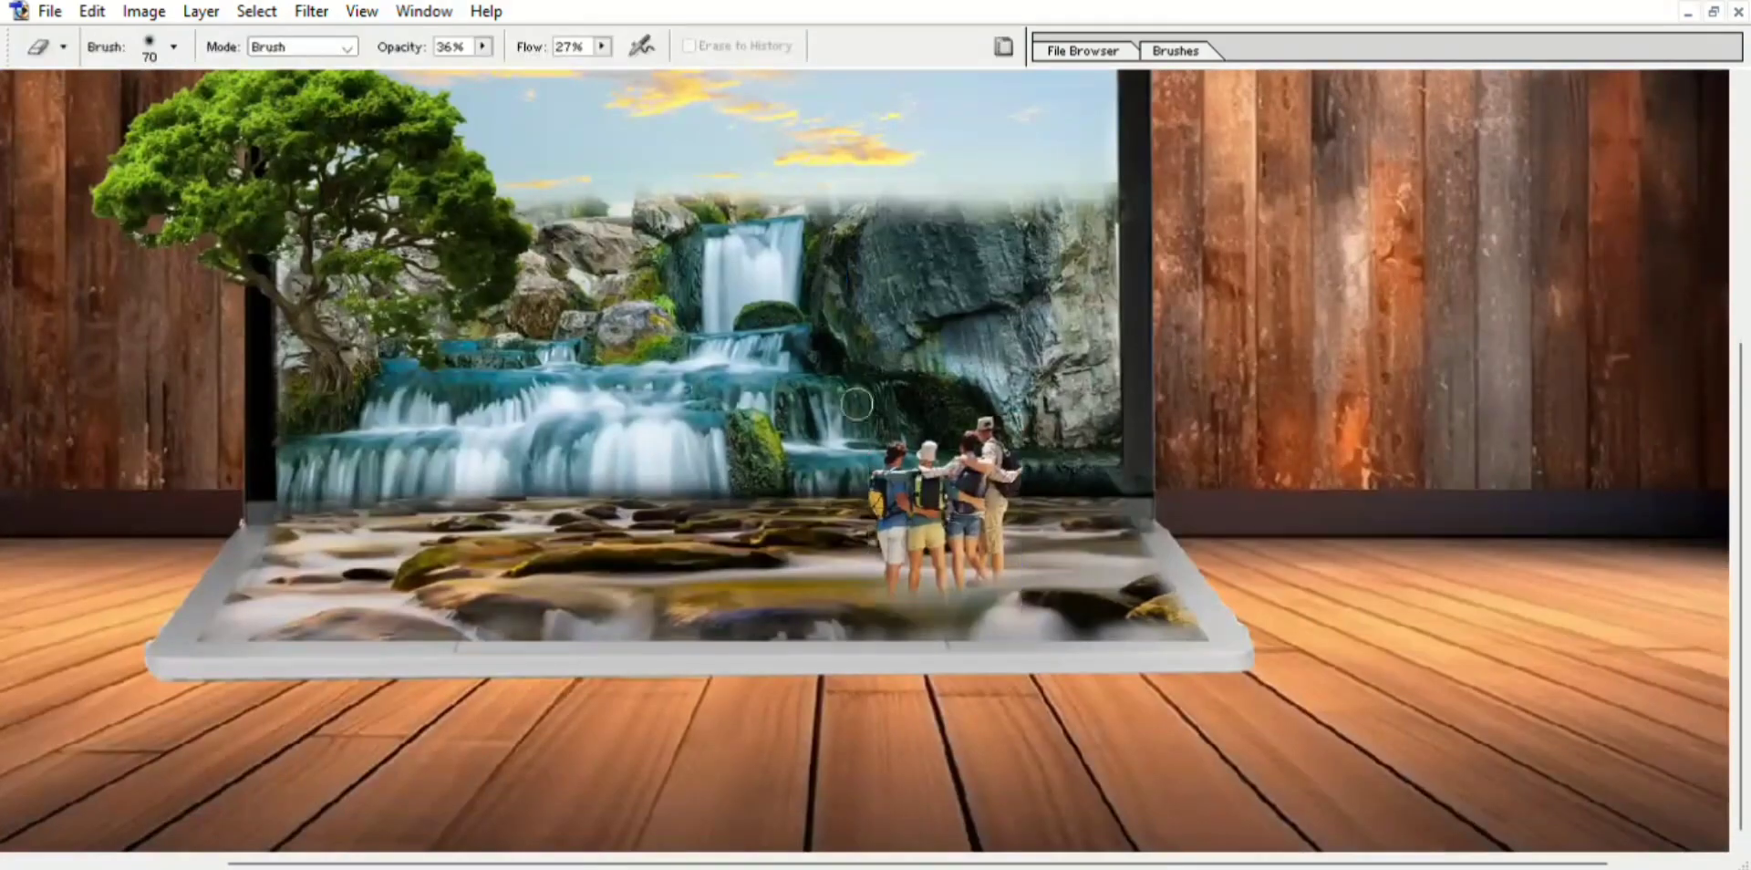
{"action": "key", "text": "i"}
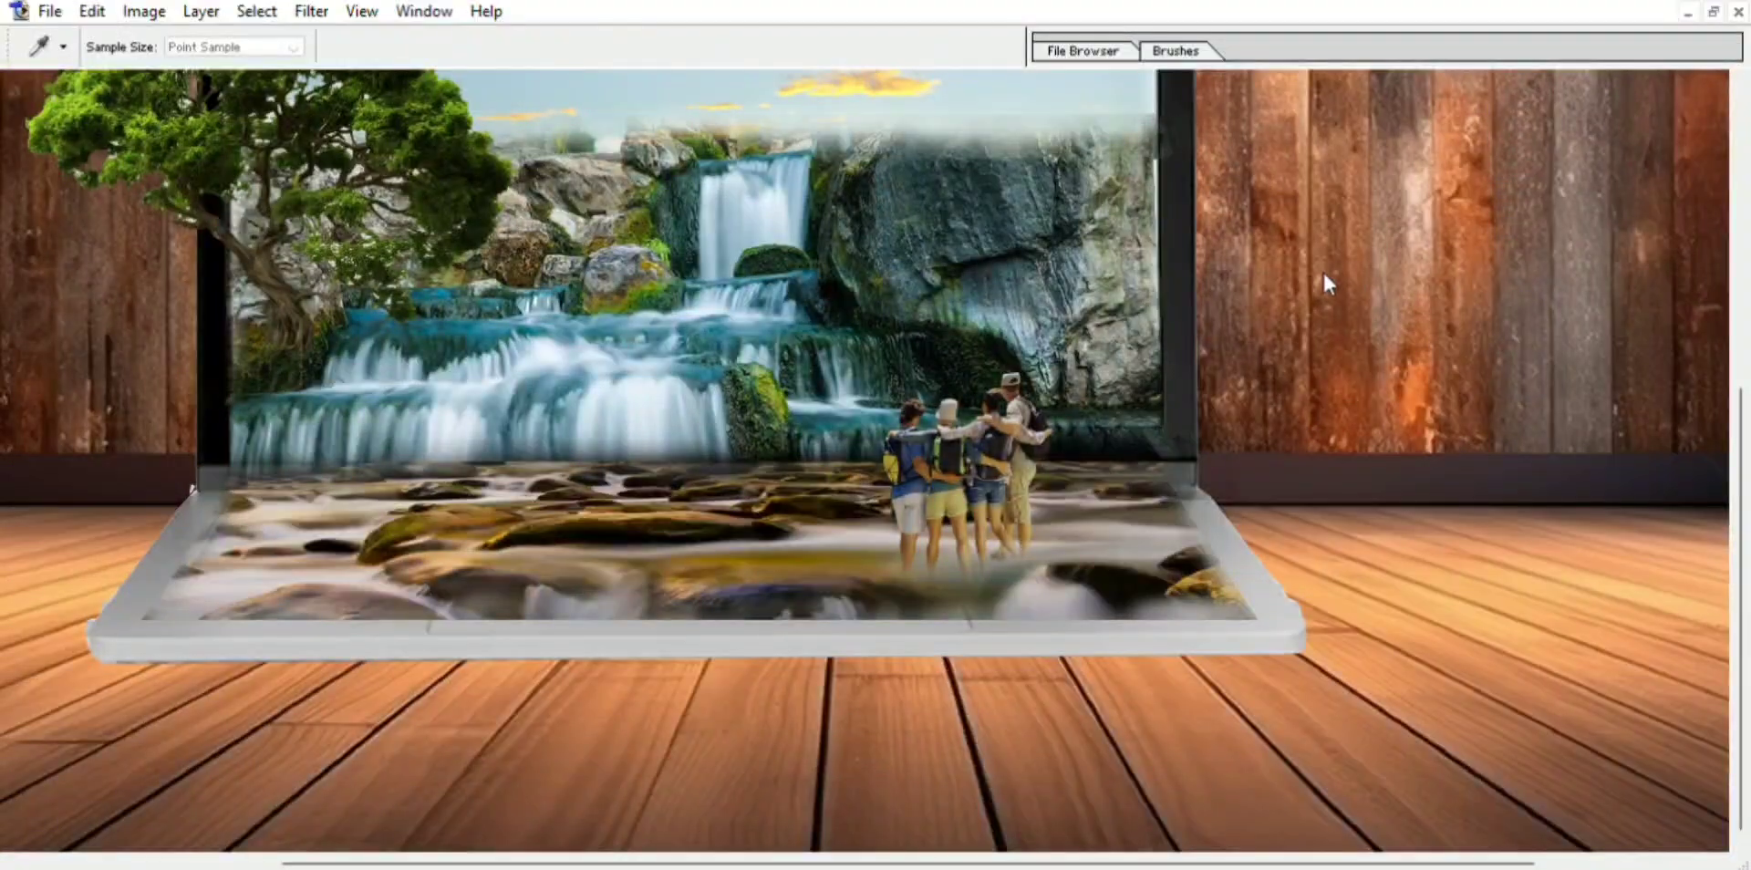
{"action": "key", "text": "e"}
{"action": "key", "text": "ctrl+plus"}
{"action": "key", "text": "i"}
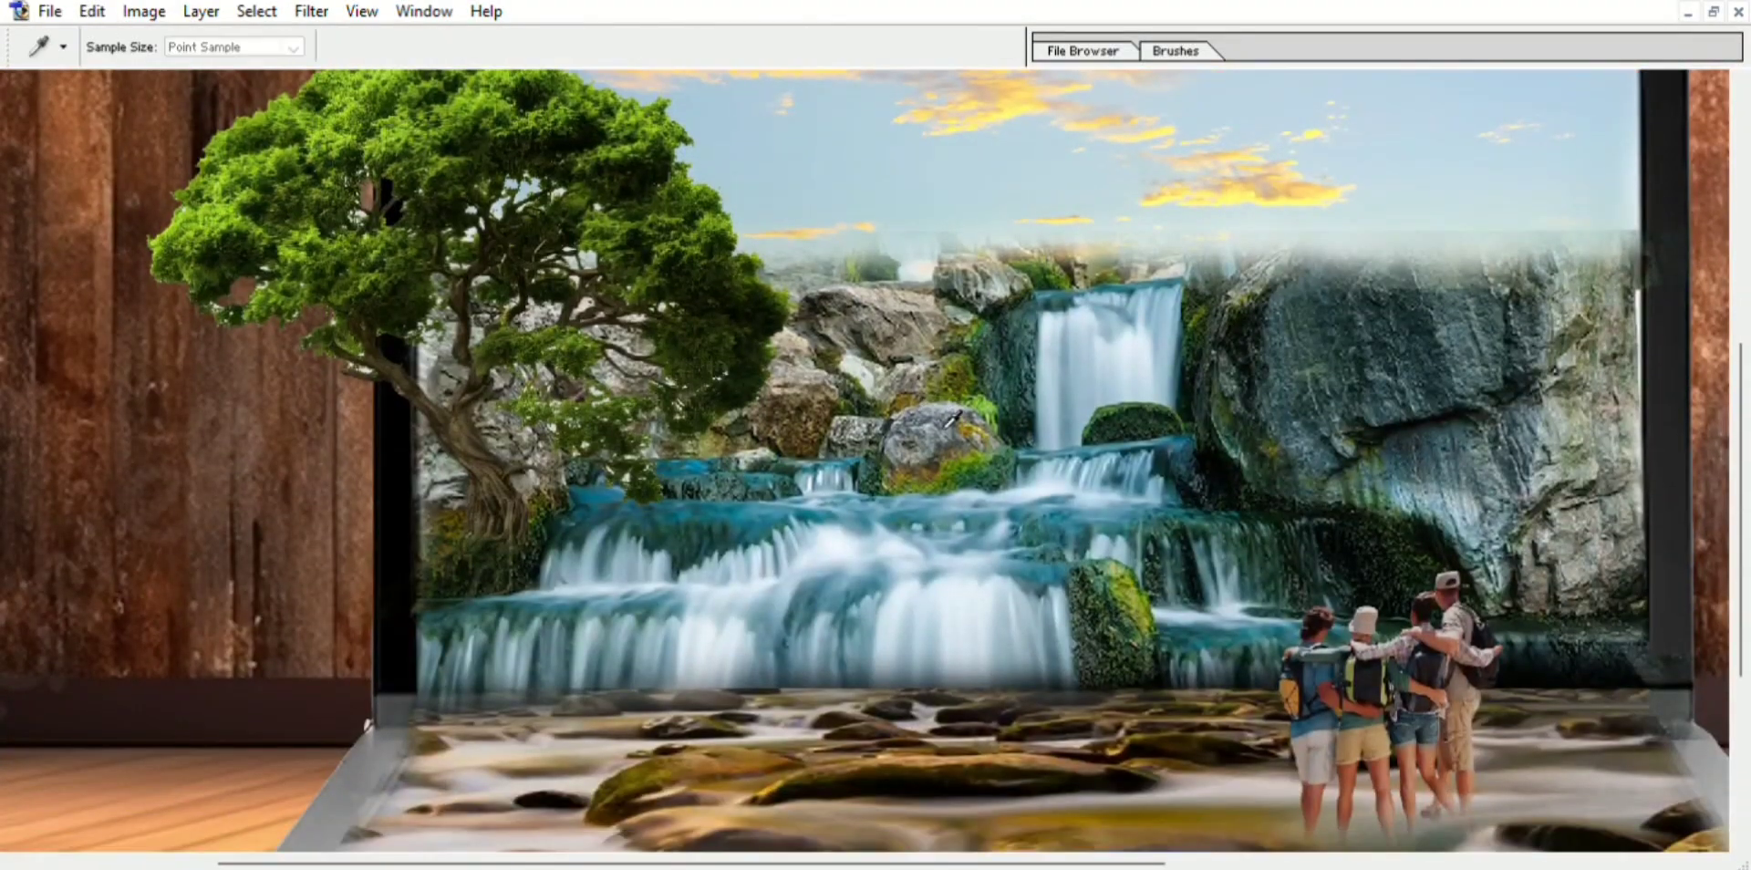
{"action": "key", "text": "e"}
{"action": "key", "text": "ctrl+minus"}
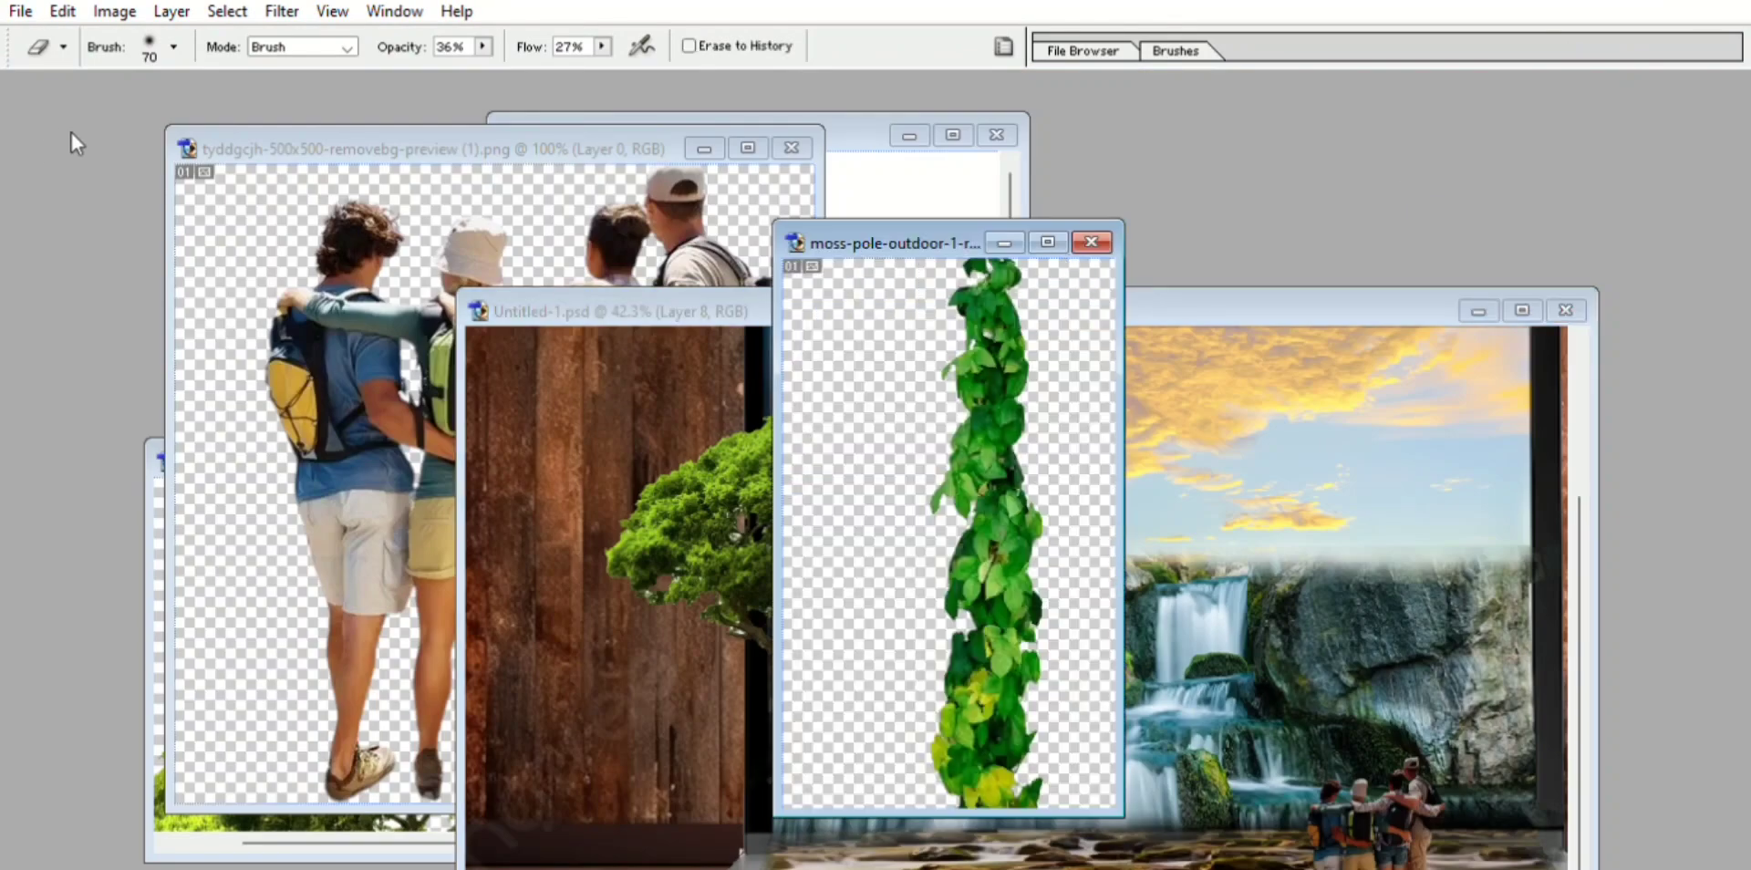
Place the ivy strip along the laptop screen's right edge and resize it to fit.
{"action": "key", "text": "v"}
{"action": "mouse_move", "coordinate": [976, 510]}
{"action": "left_mouse_down"}
{"action": "mouse_move", "coordinate": [1213, 556]}
{"action": "mouse_move", "coordinate": [1348, 319]}
{"action": "left_mouse_up"}
{"action": "left_click_drag", "start_coordinate": [957, 364], "coordinate": [1144, 369]}
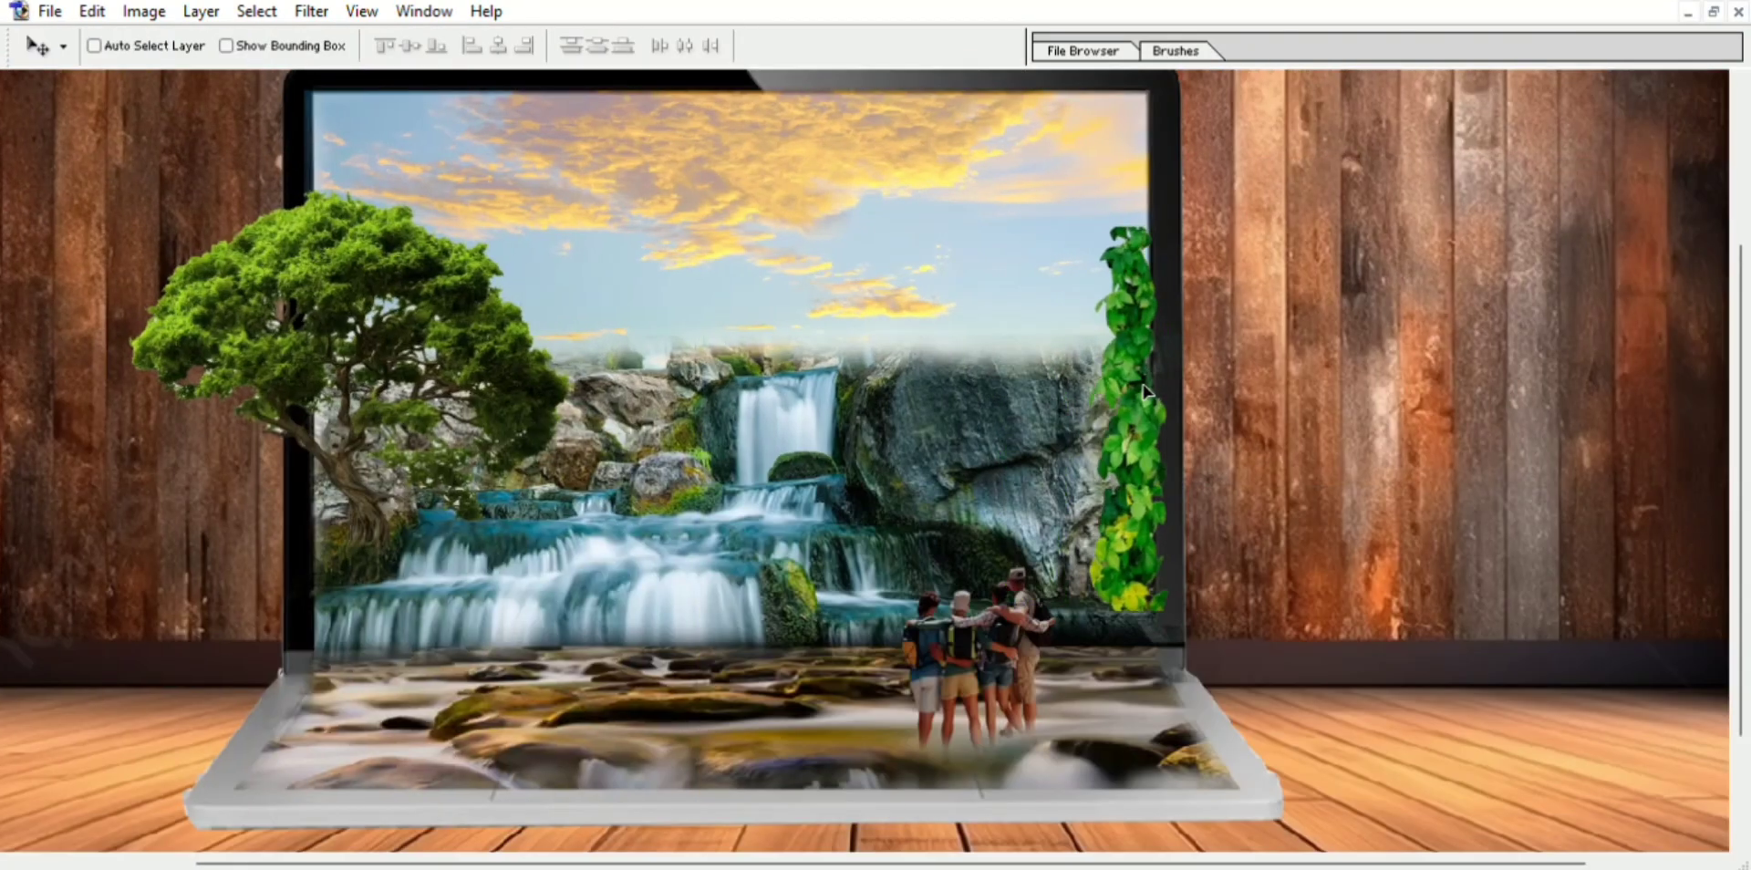
{"action": "key", "text": "ctrl+t"}
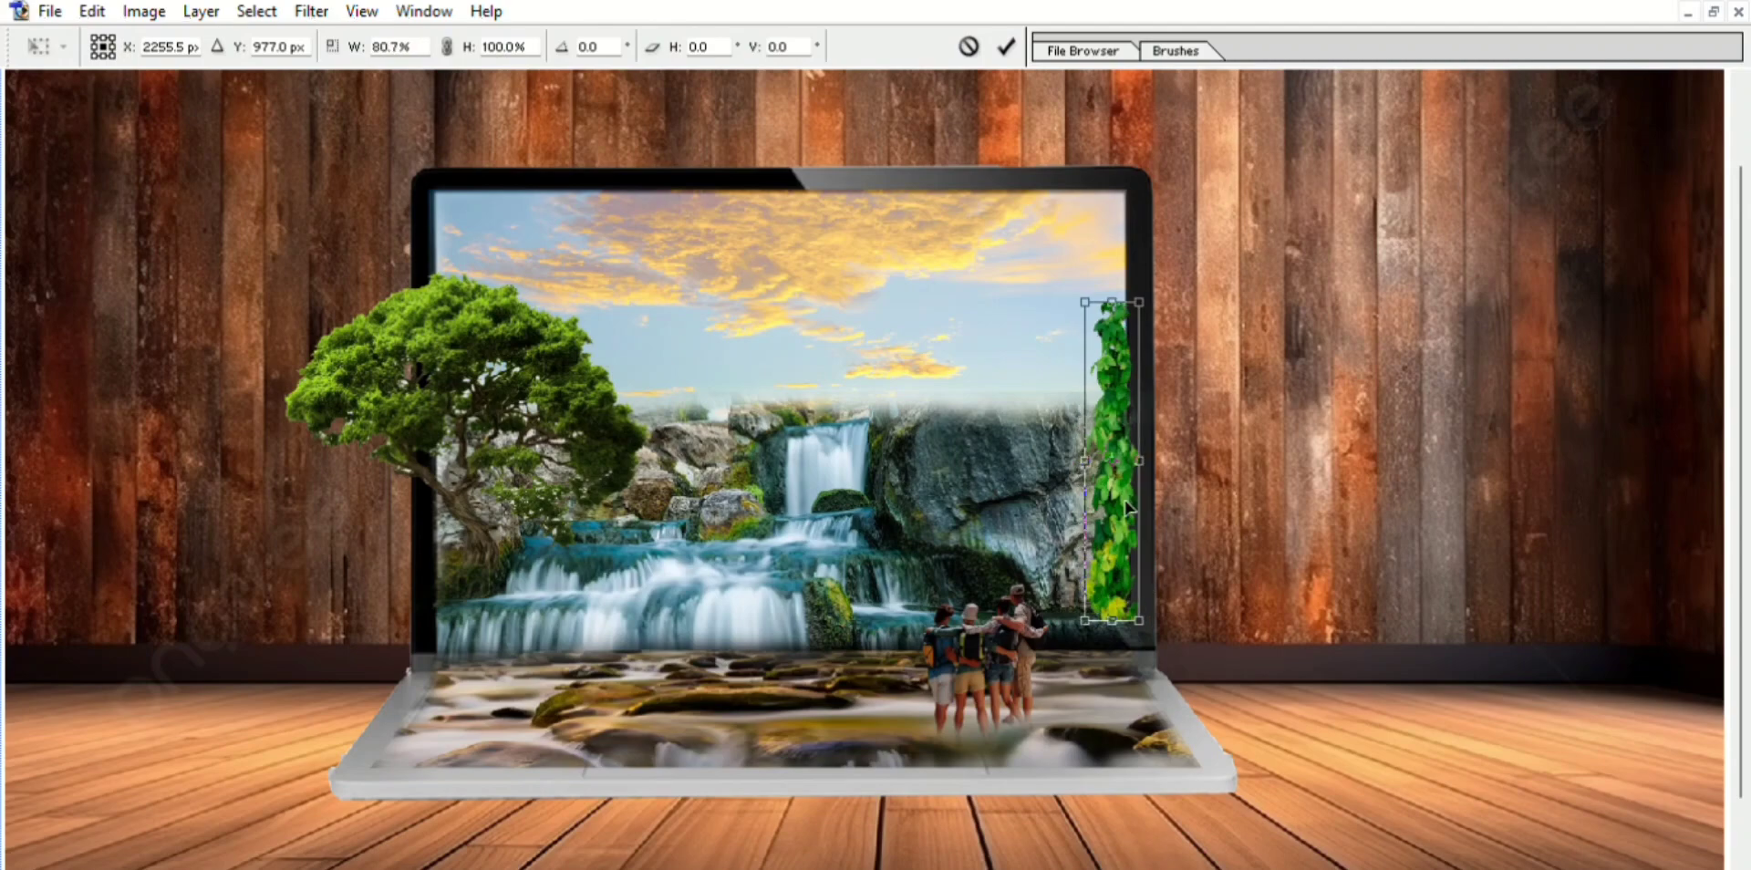
{"action": "key", "text": "Return"}
{"action": "left_click_drag", "start_coordinate": [1110, 506], "coordinate": [1134, 504]}
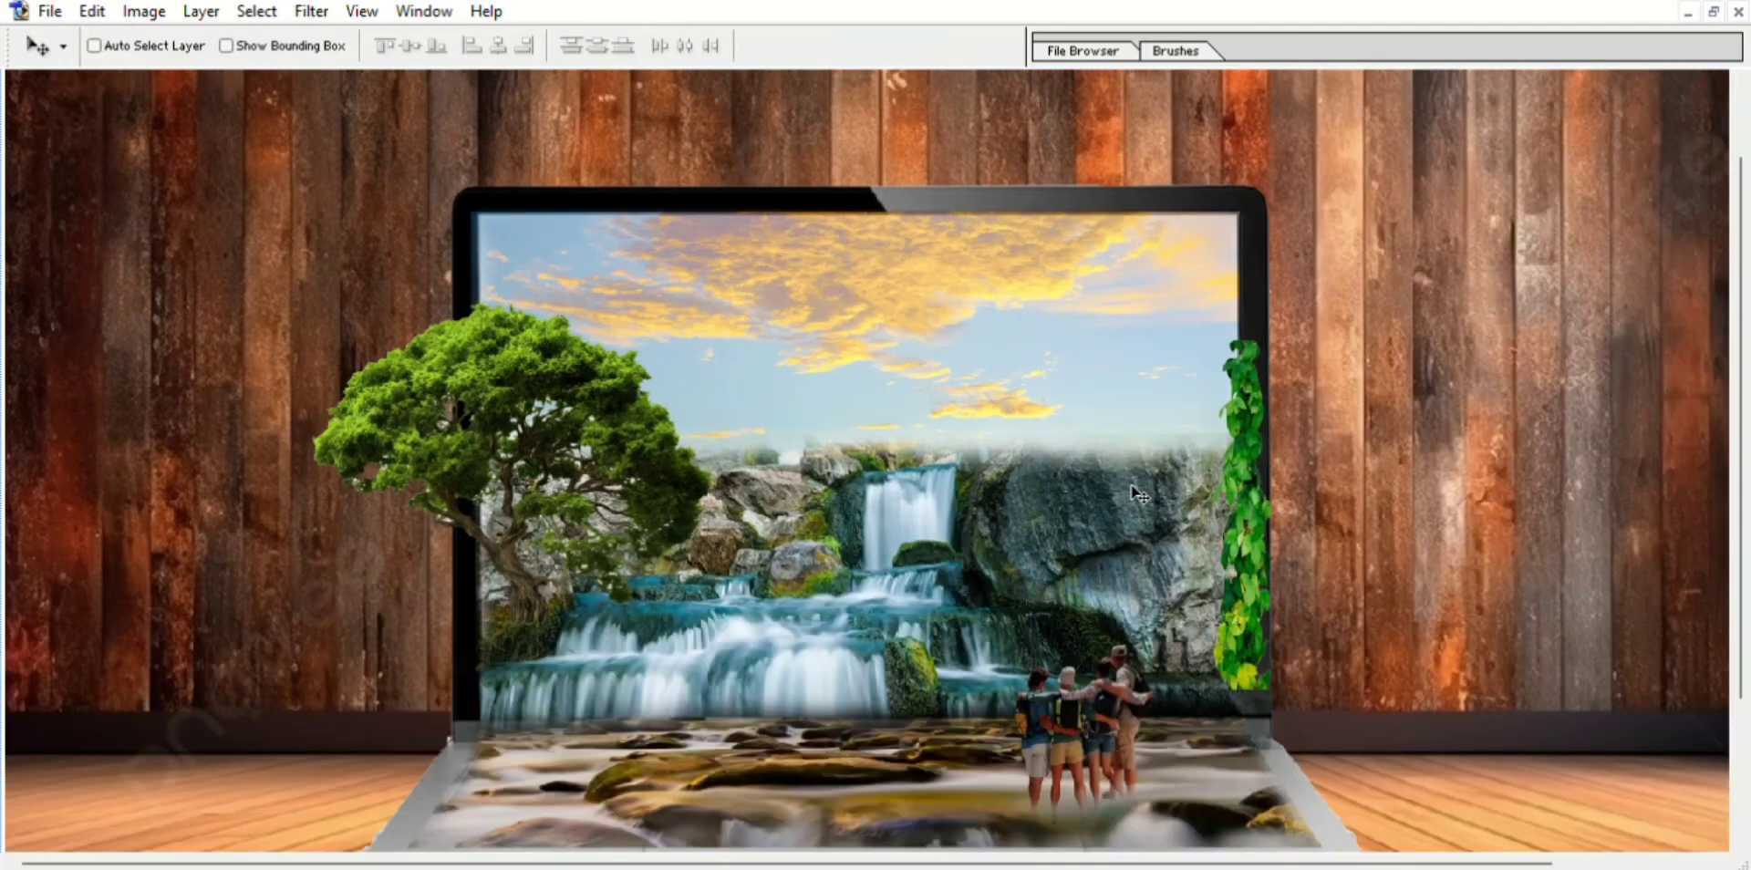
{"action": "key", "text": "ctrl+t"}
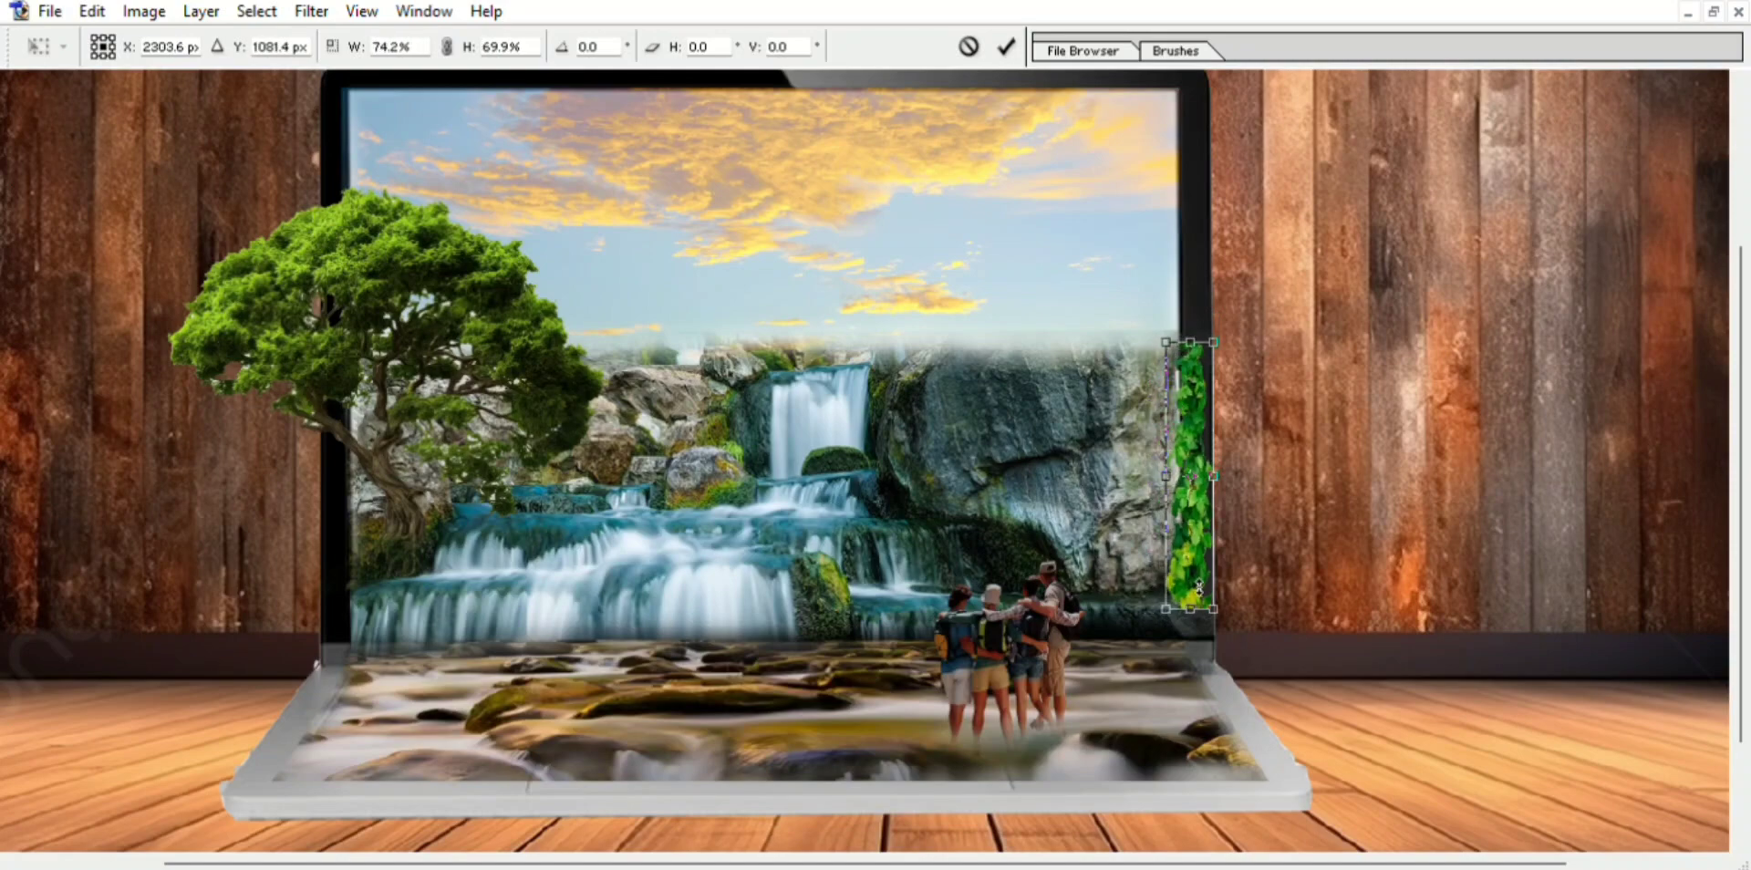
{"action": "key", "text": "Return"}
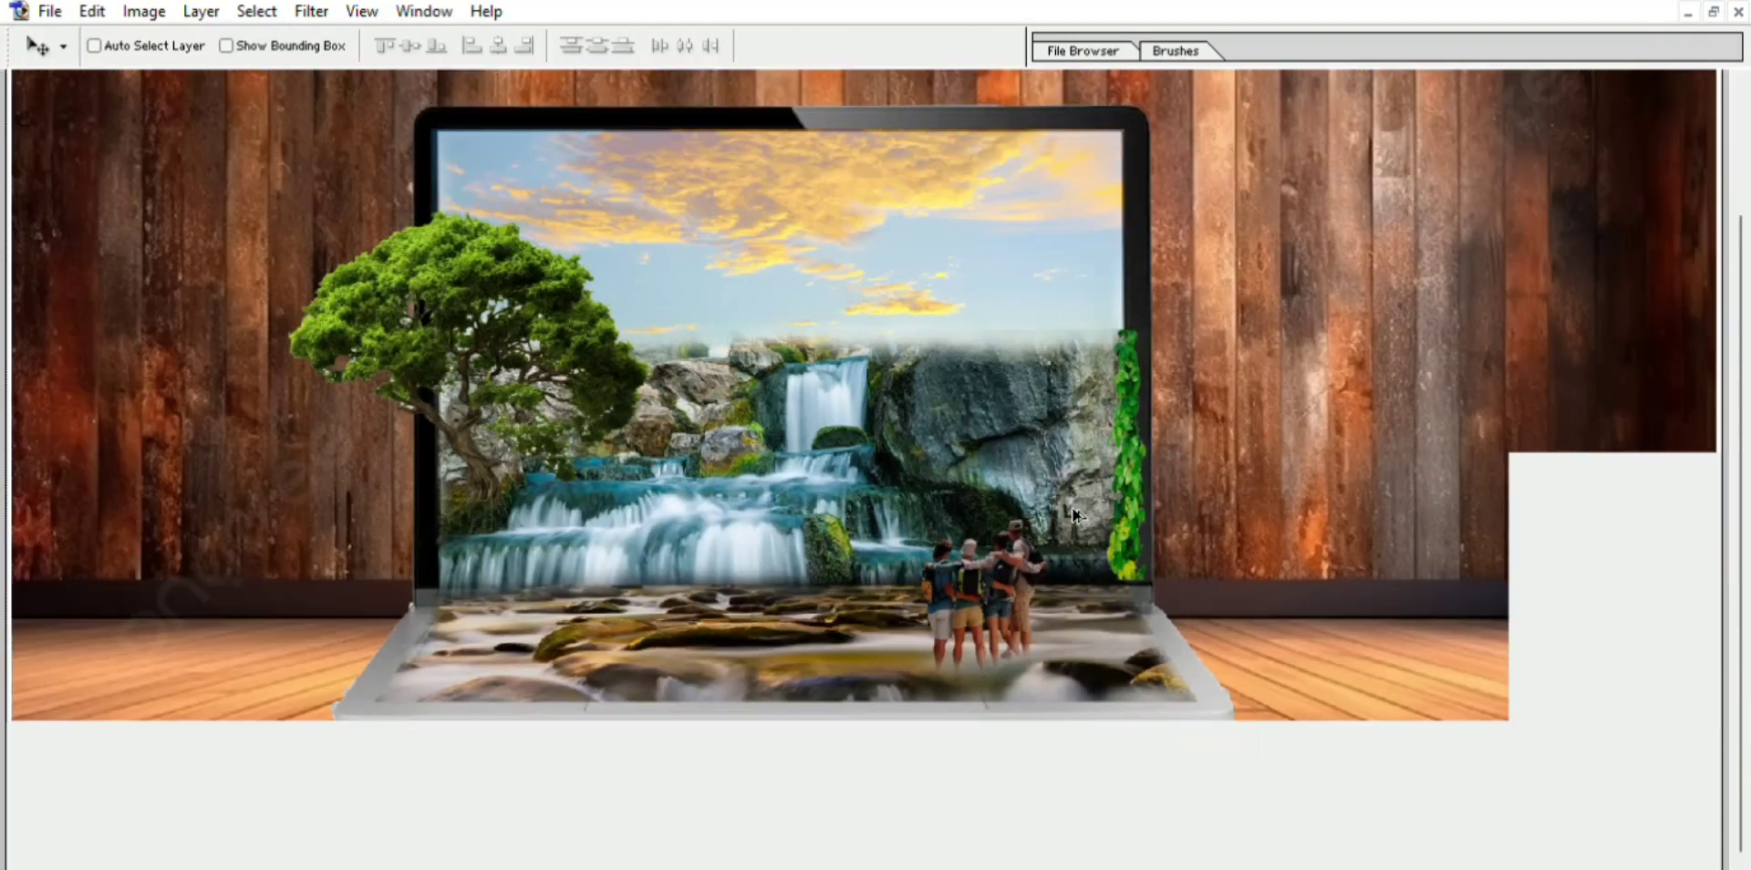
Put a slanted copy of the ivy strip on the base's front-left corner.
{"action": "mouse_move", "coordinate": [1135, 465]}
{"action": "left_mouse_down"}
{"action": "mouse_move", "coordinate": [415, 474]}
{"action": "mouse_move", "coordinate": [473, 600]}
{"action": "left_mouse_up"}
{"action": "key", "text": "ctrl+t"}
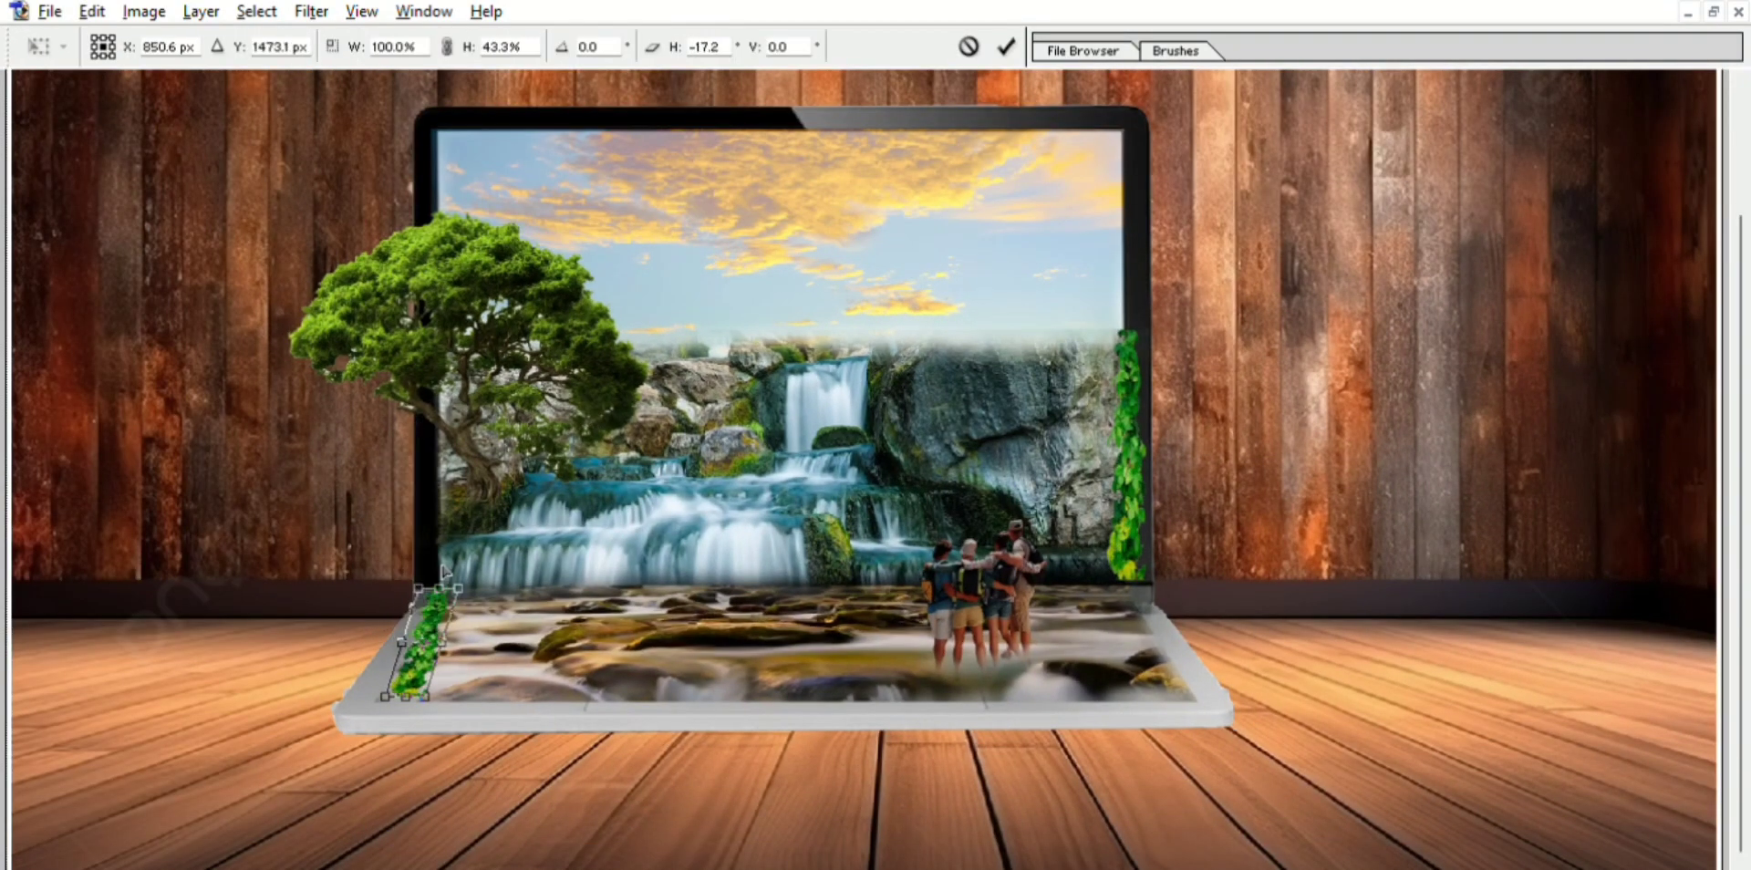
{"action": "key", "text": "Return"}
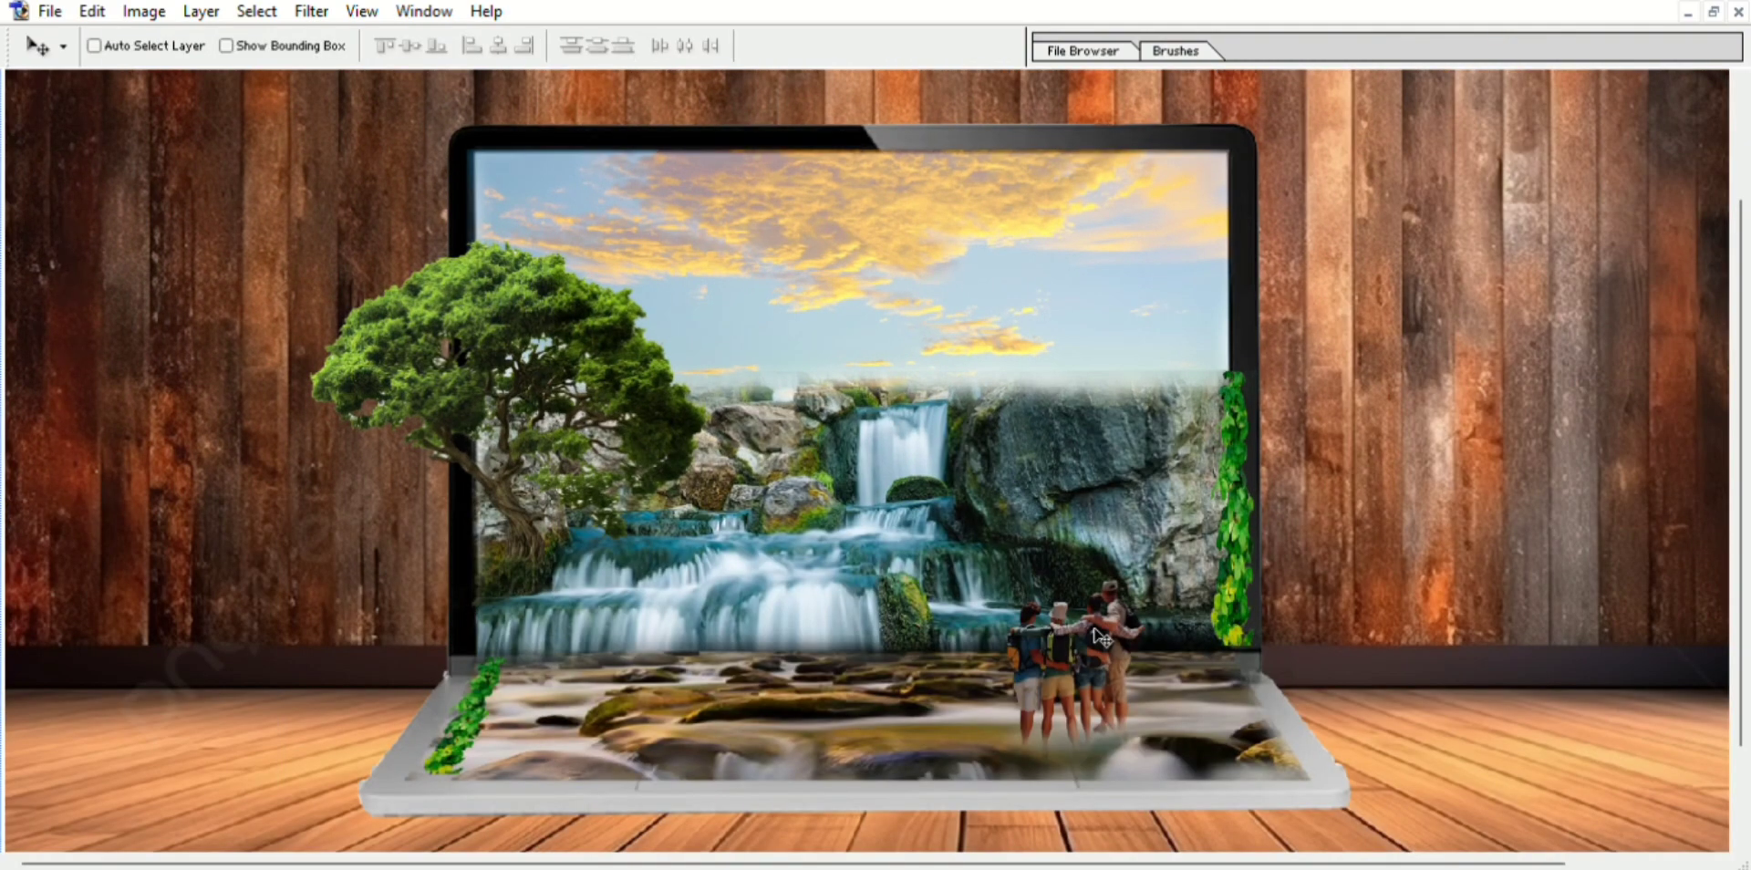
{"action": "key", "text": "ctrl+t"}
Enlarge the hikers slightly, then flatten and skew a hikers copy into a shadow shape.
{"action": "left_click_drag", "start_coordinate": [1145, 579], "coordinate": [1178, 538]}
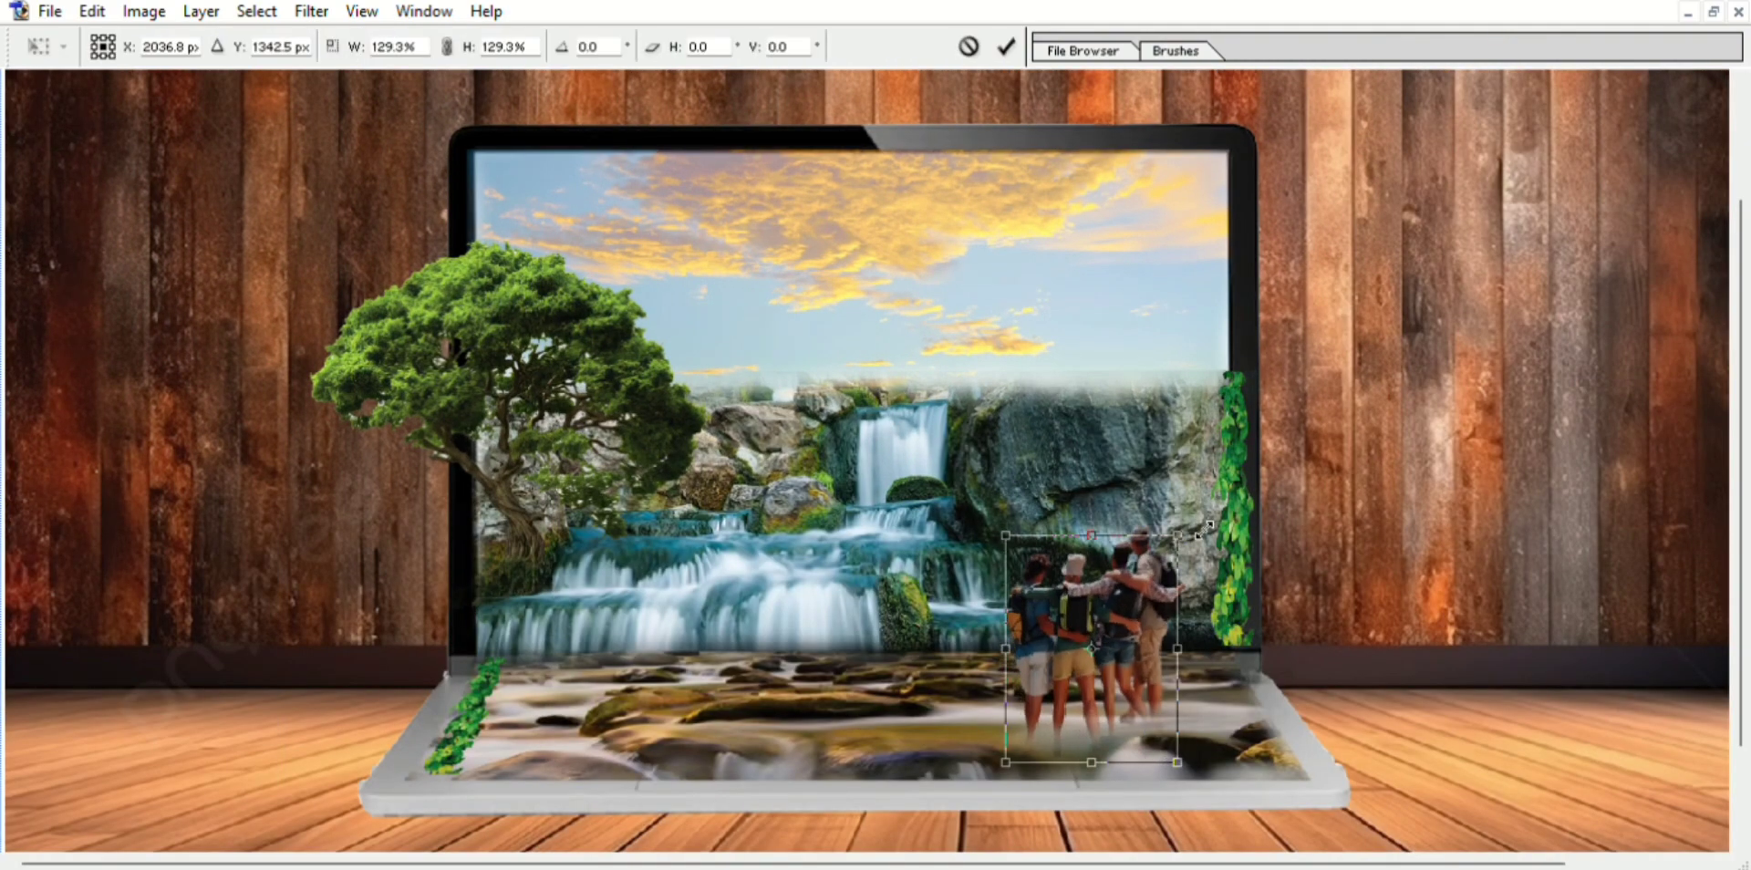
{"action": "left_click_drag", "start_coordinate": [1129, 602], "coordinate": [1160, 611]}
{"action": "key", "text": "ctrl+minus"}
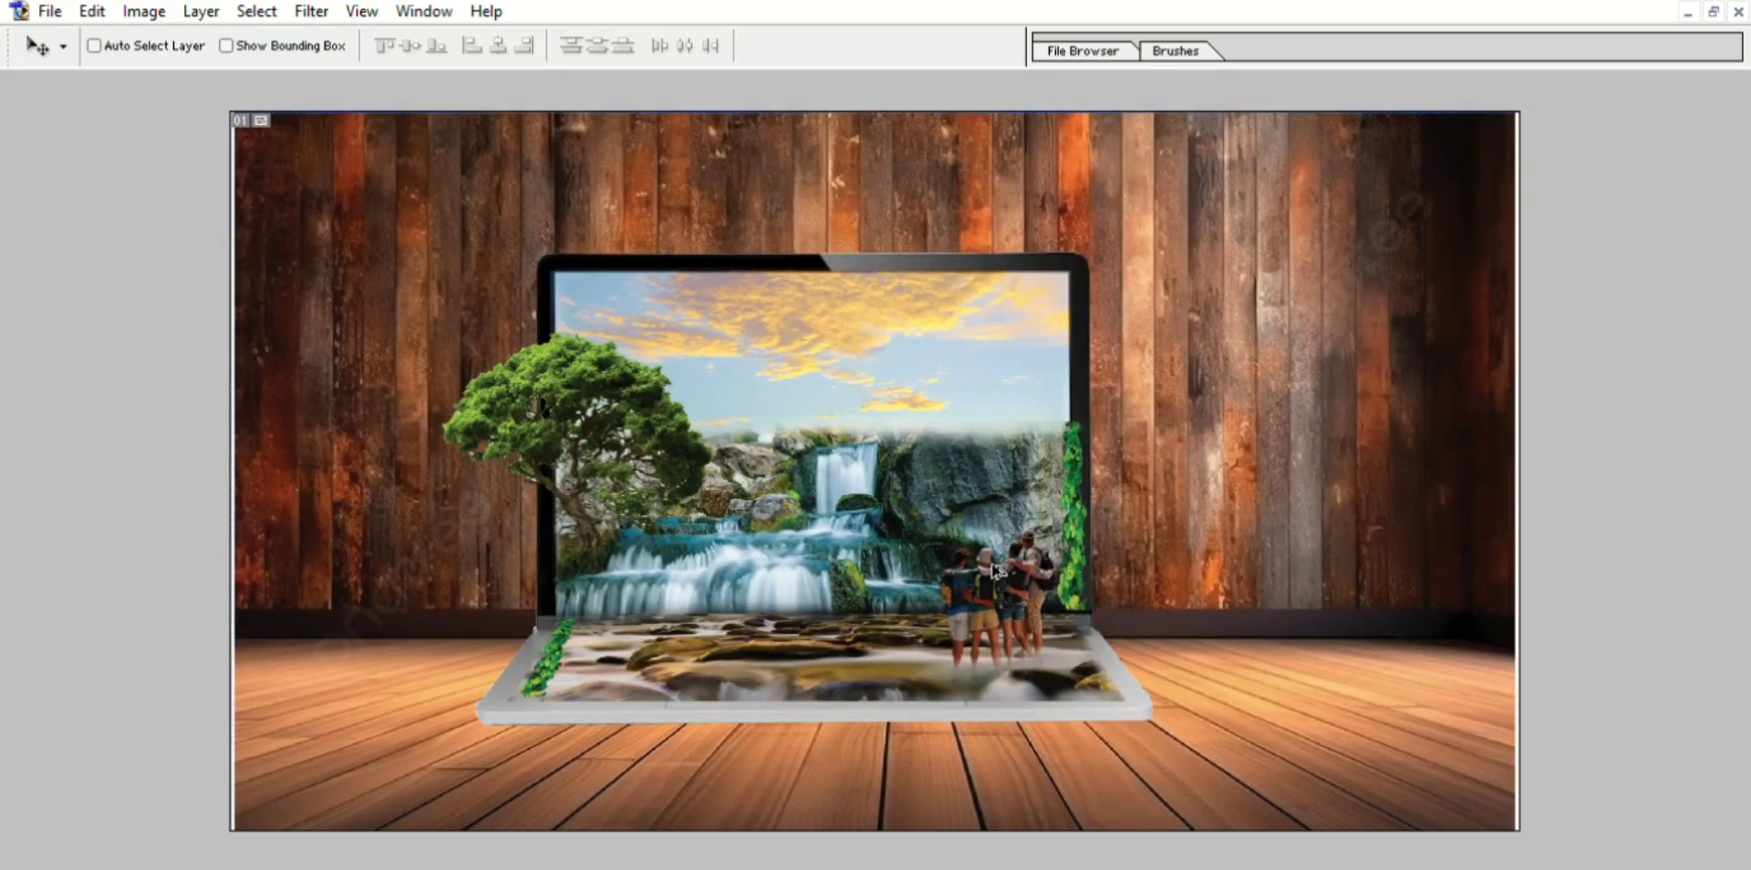
{"action": "key", "text": "ctrl+t"}
{"action": "mouse_move", "coordinate": [1003, 539]}
{"action": "left_mouse_down"}
{"action": "mouse_move", "coordinate": [1002, 679]}
{"action": "mouse_move", "coordinate": [1120, 678]}
{"action": "mouse_move", "coordinate": [1140, 713]}
{"action": "left_mouse_up"}
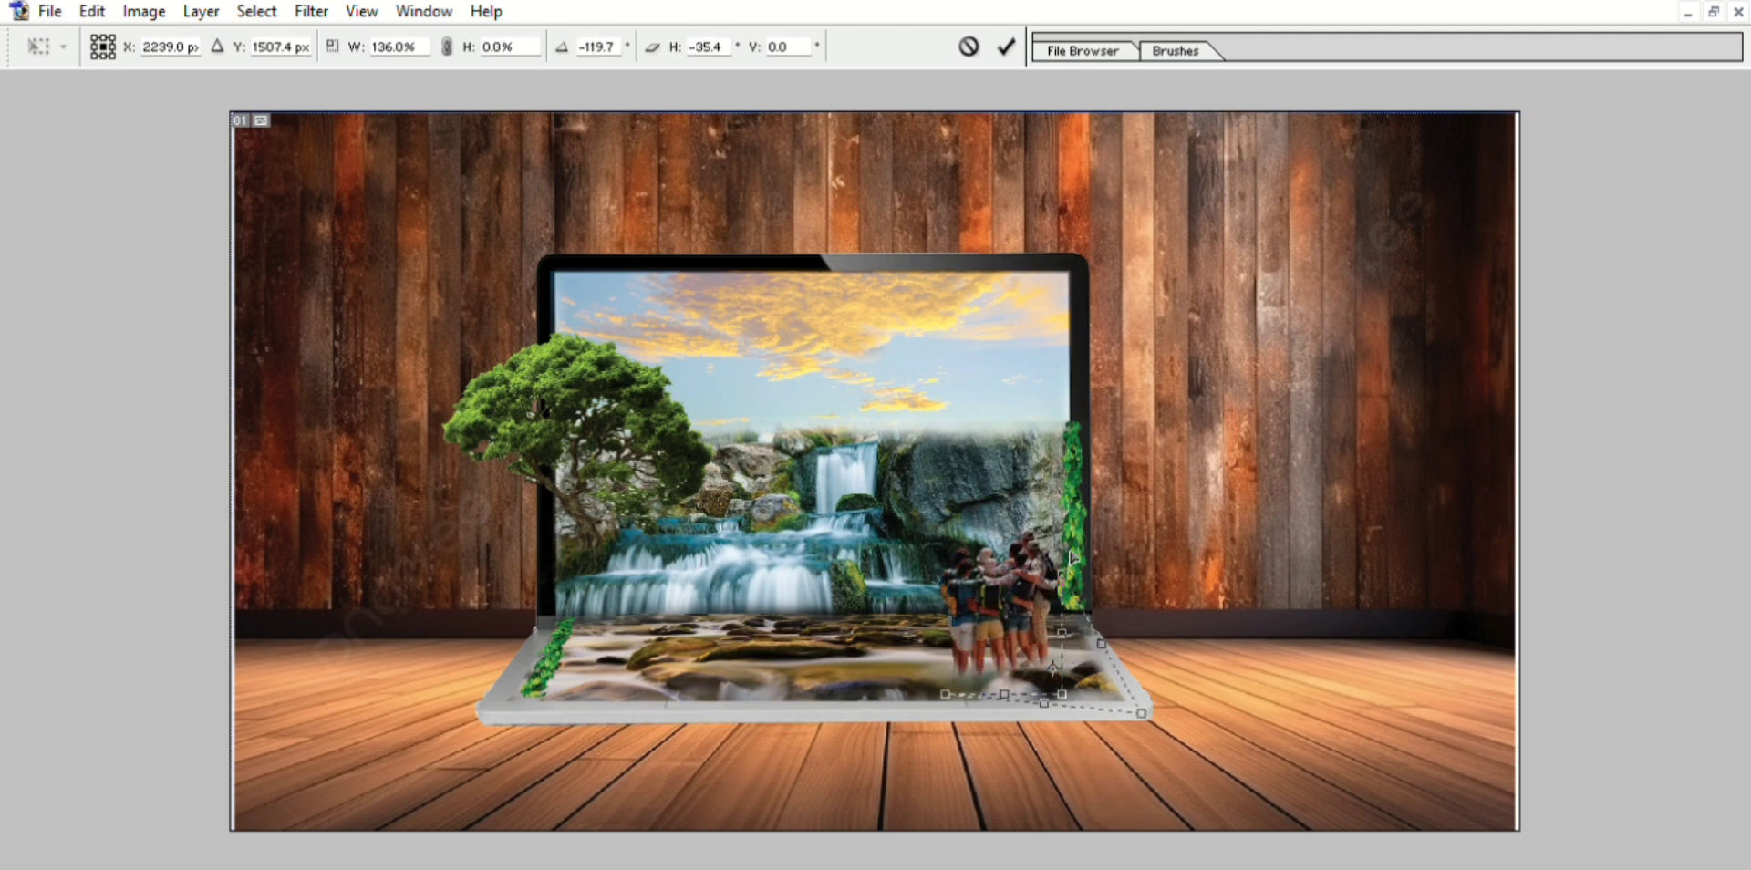
{"action": "key", "text": "Escape"}
{"action": "key", "text": "ctrl+t"}
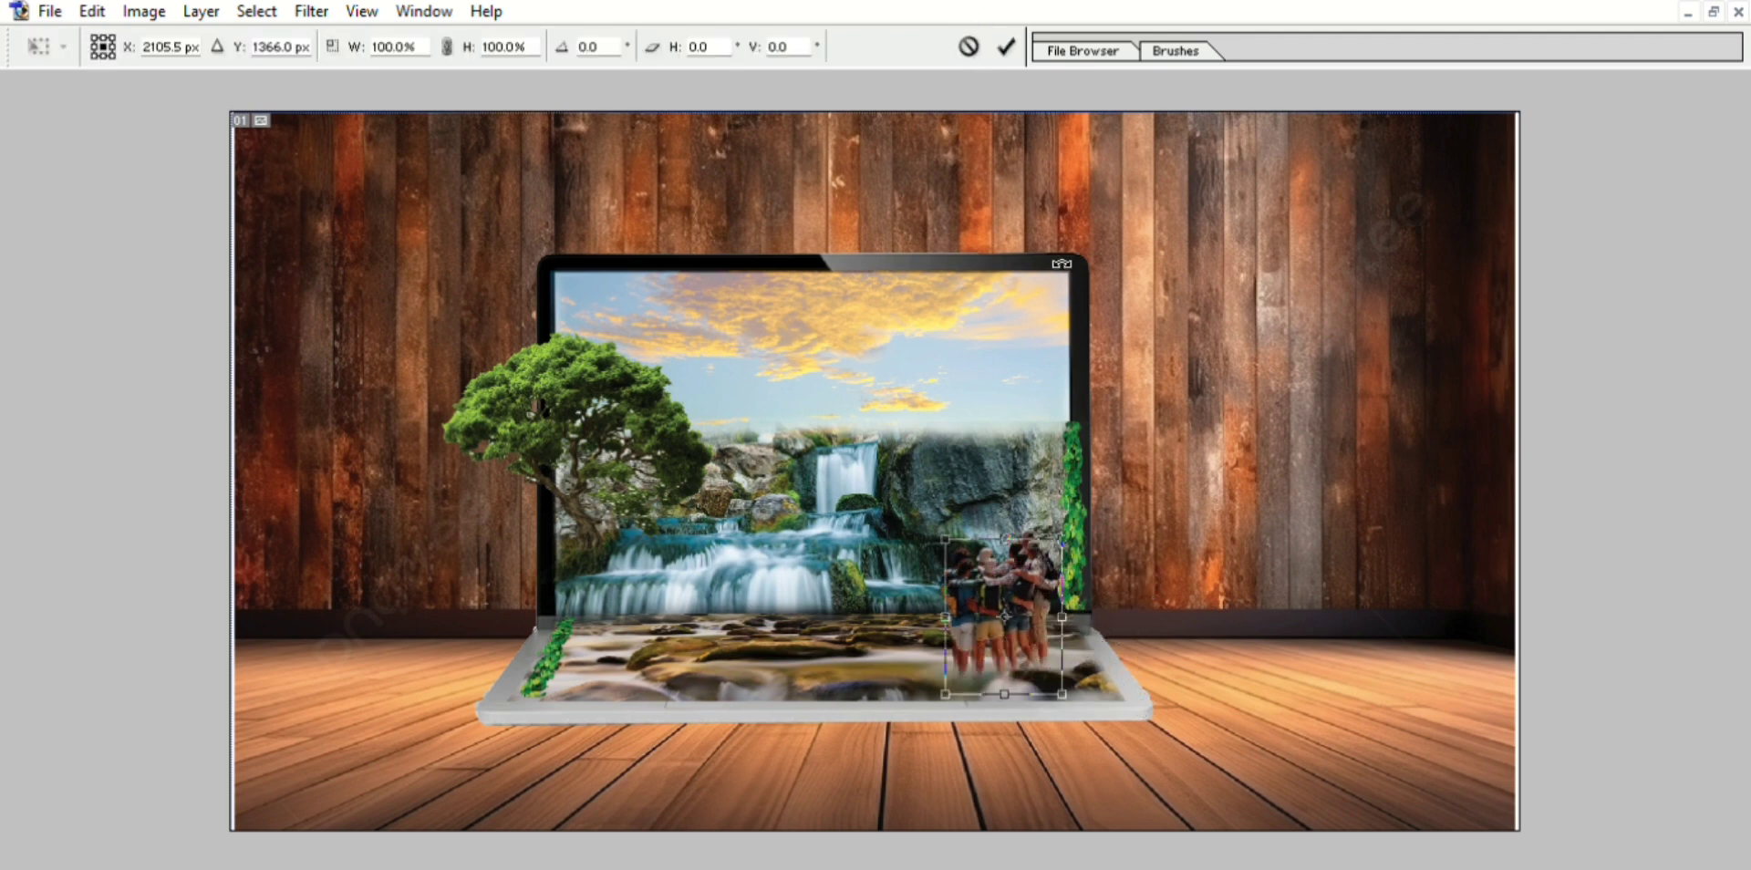
{"action": "left_click_drag", "start_coordinate": [1045, 658], "coordinate": [1139, 619]}
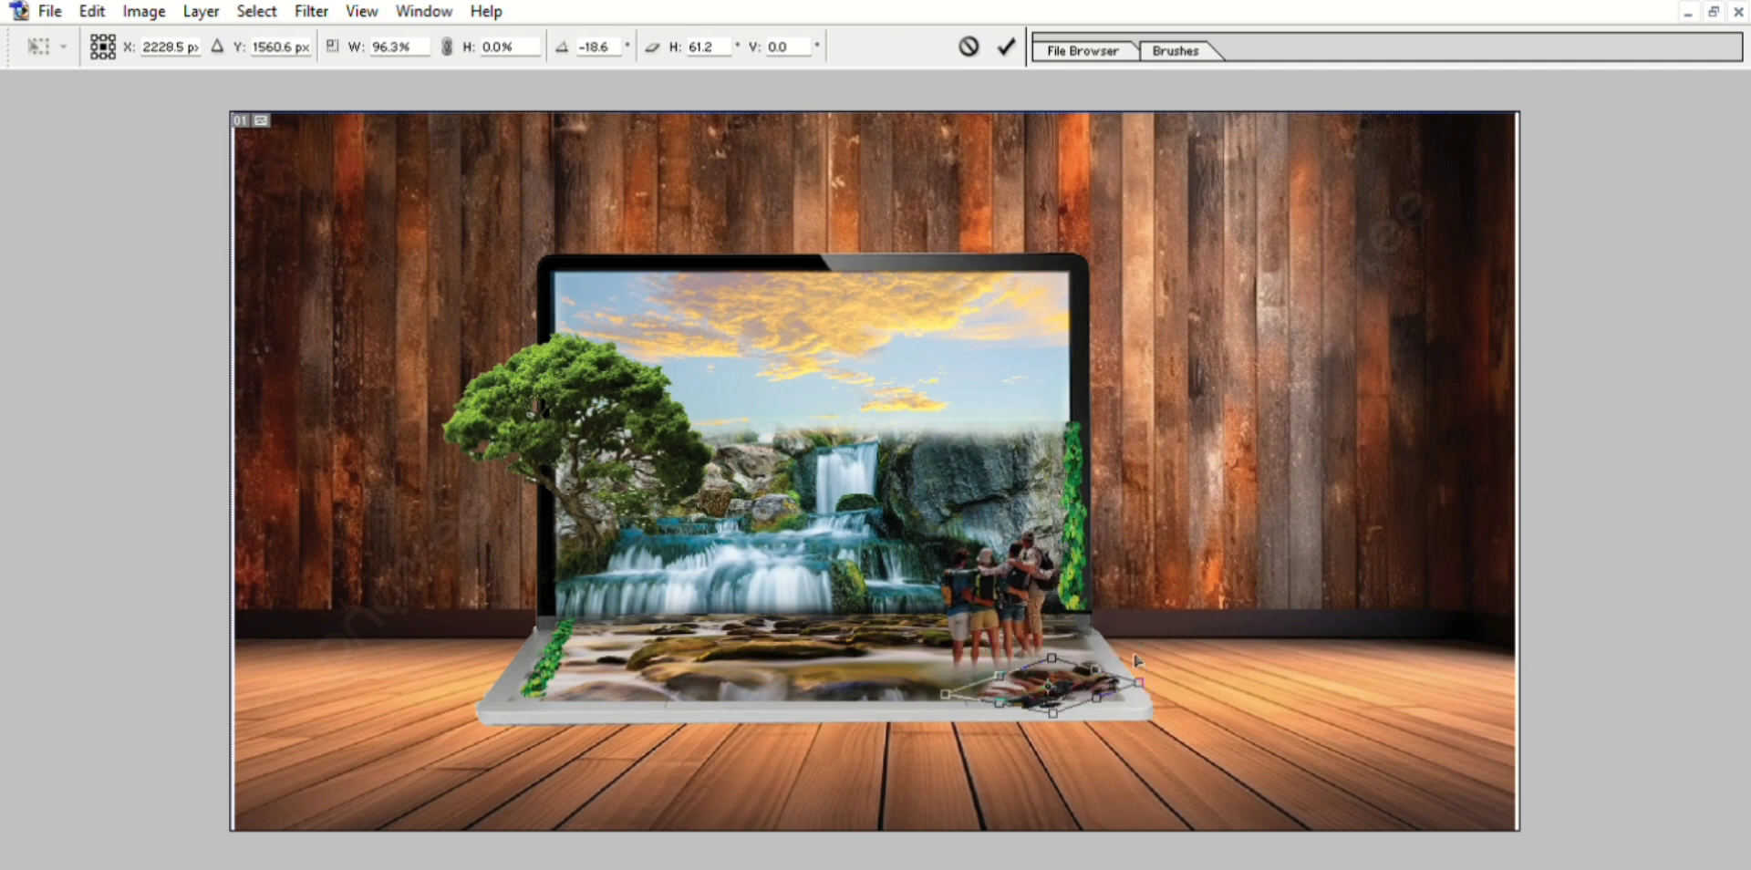
{"action": "key", "text": "Return"}
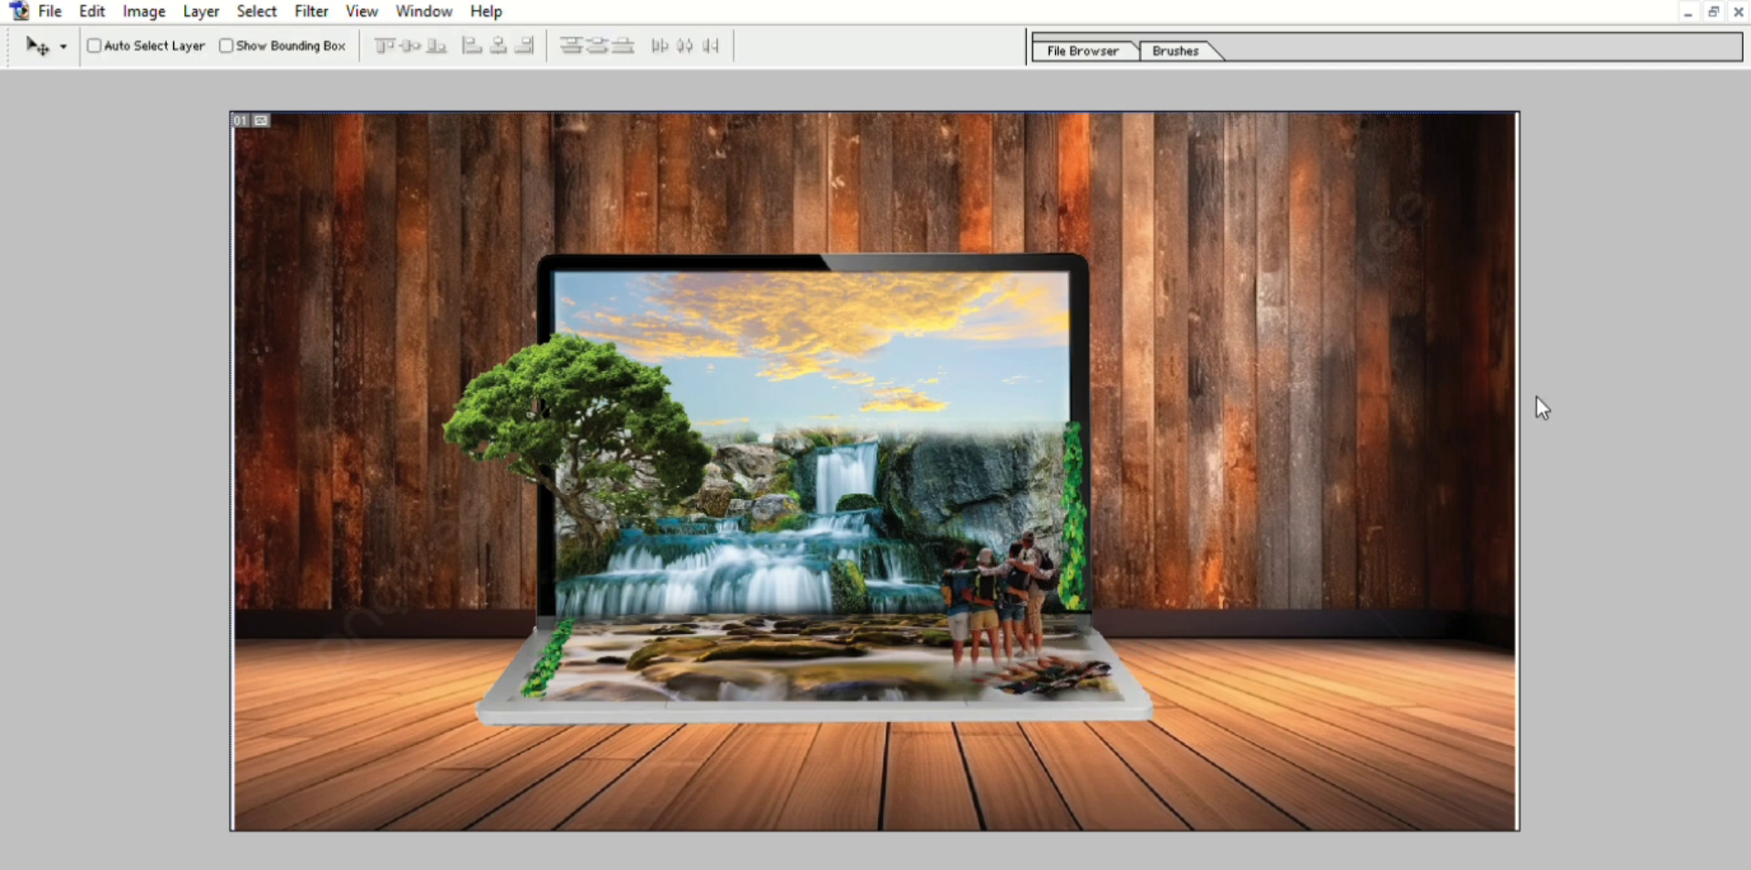
Fill the shadow black, lighten it slightly, and scale it to about 116%.
{"action": "key", "text": "h"}
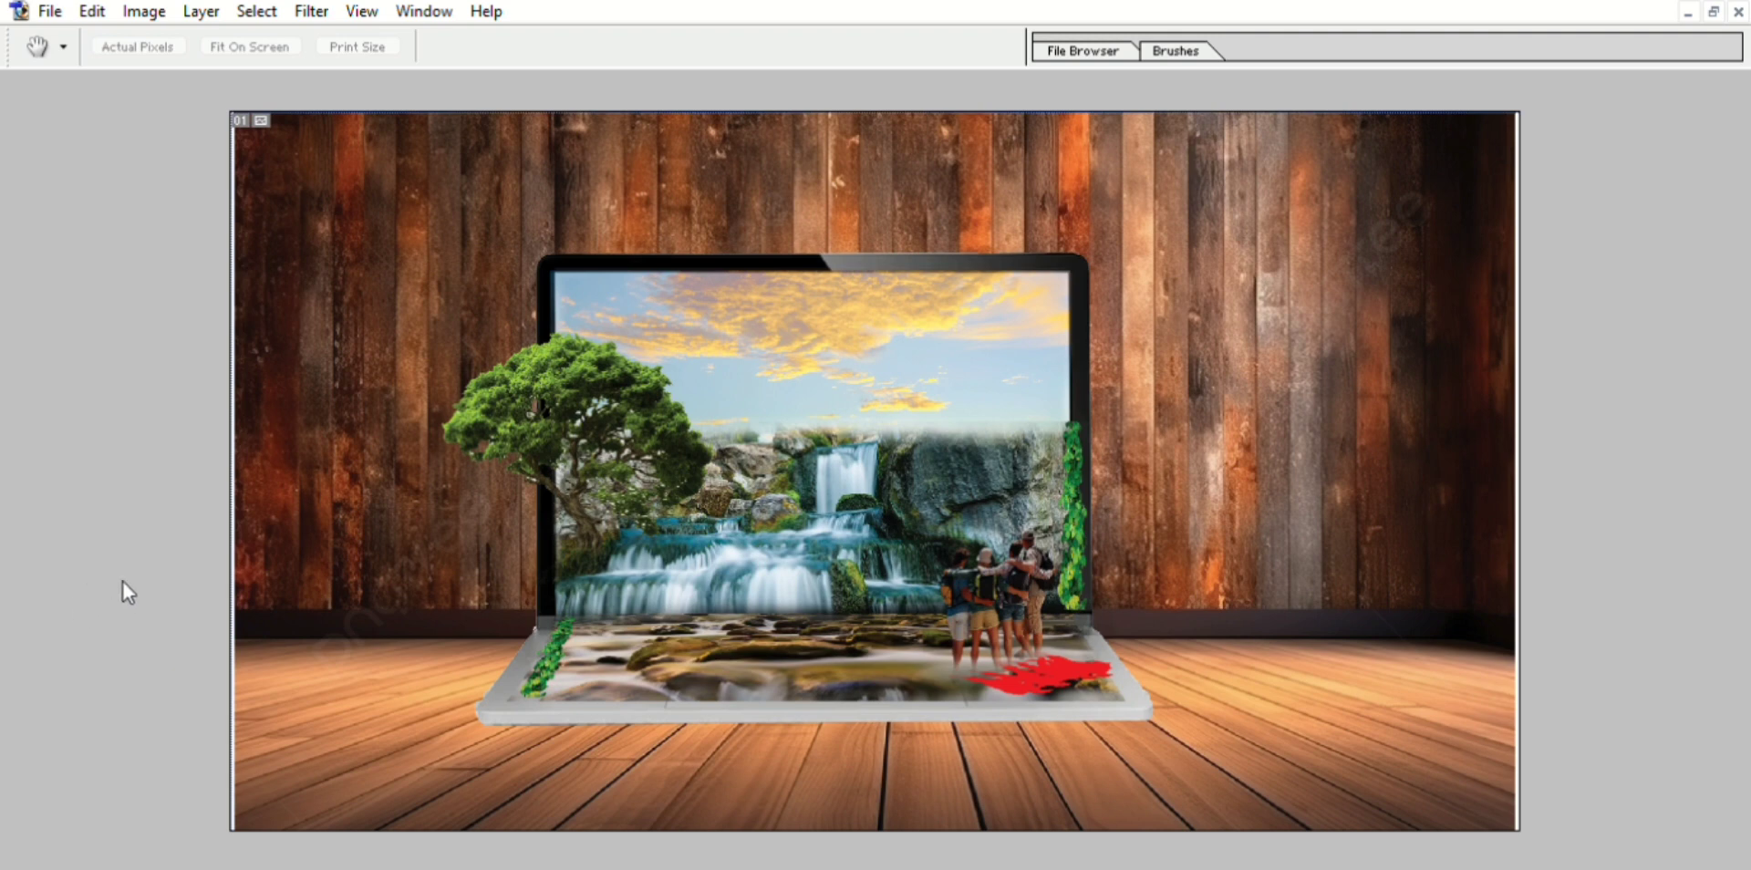
{"action": "key", "text": "i"}
{"action": "key", "text": "h"}
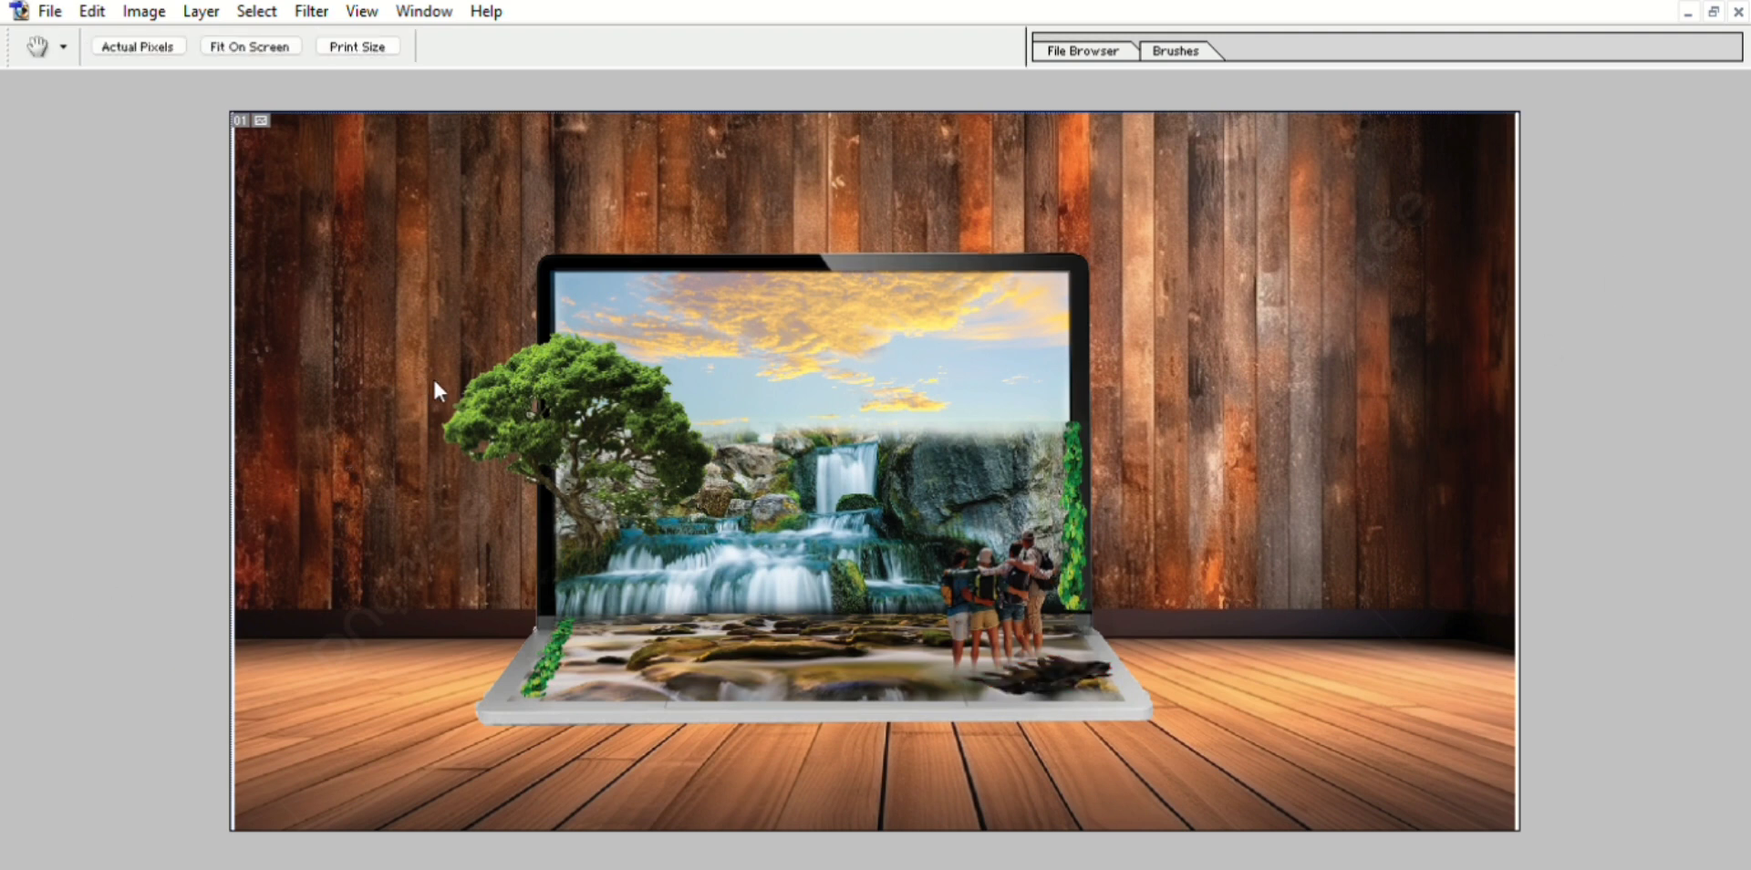
{"action": "key", "text": "v"}
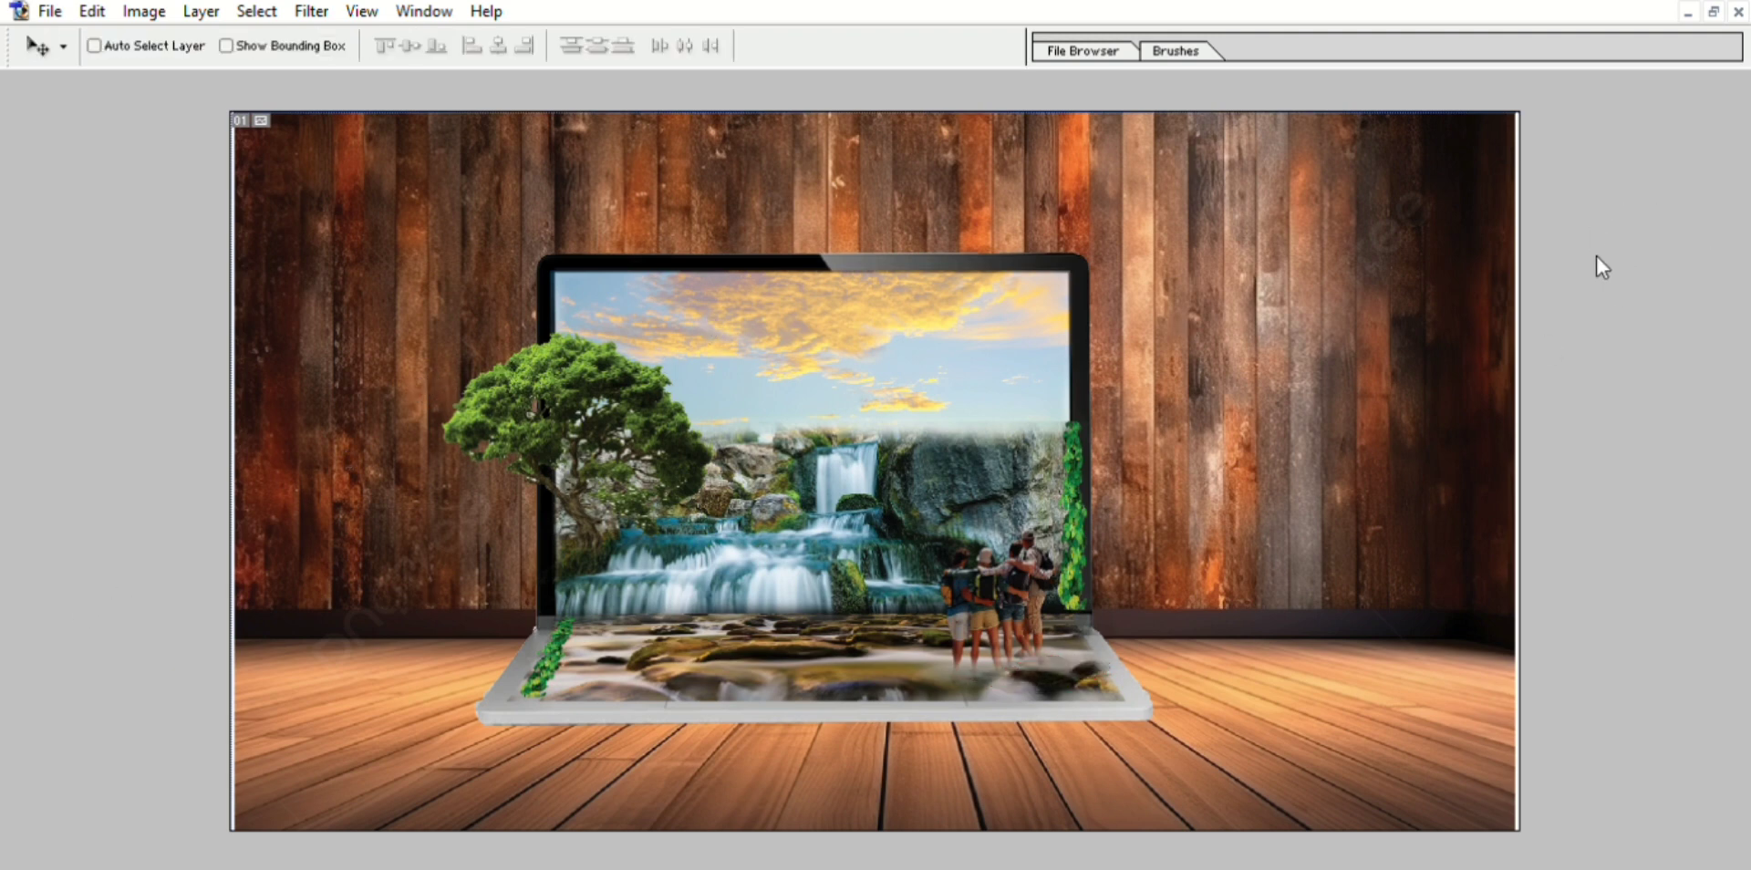
{"action": "key", "text": "ctrl+minus"}
{"action": "key", "text": "ctrl+t"}
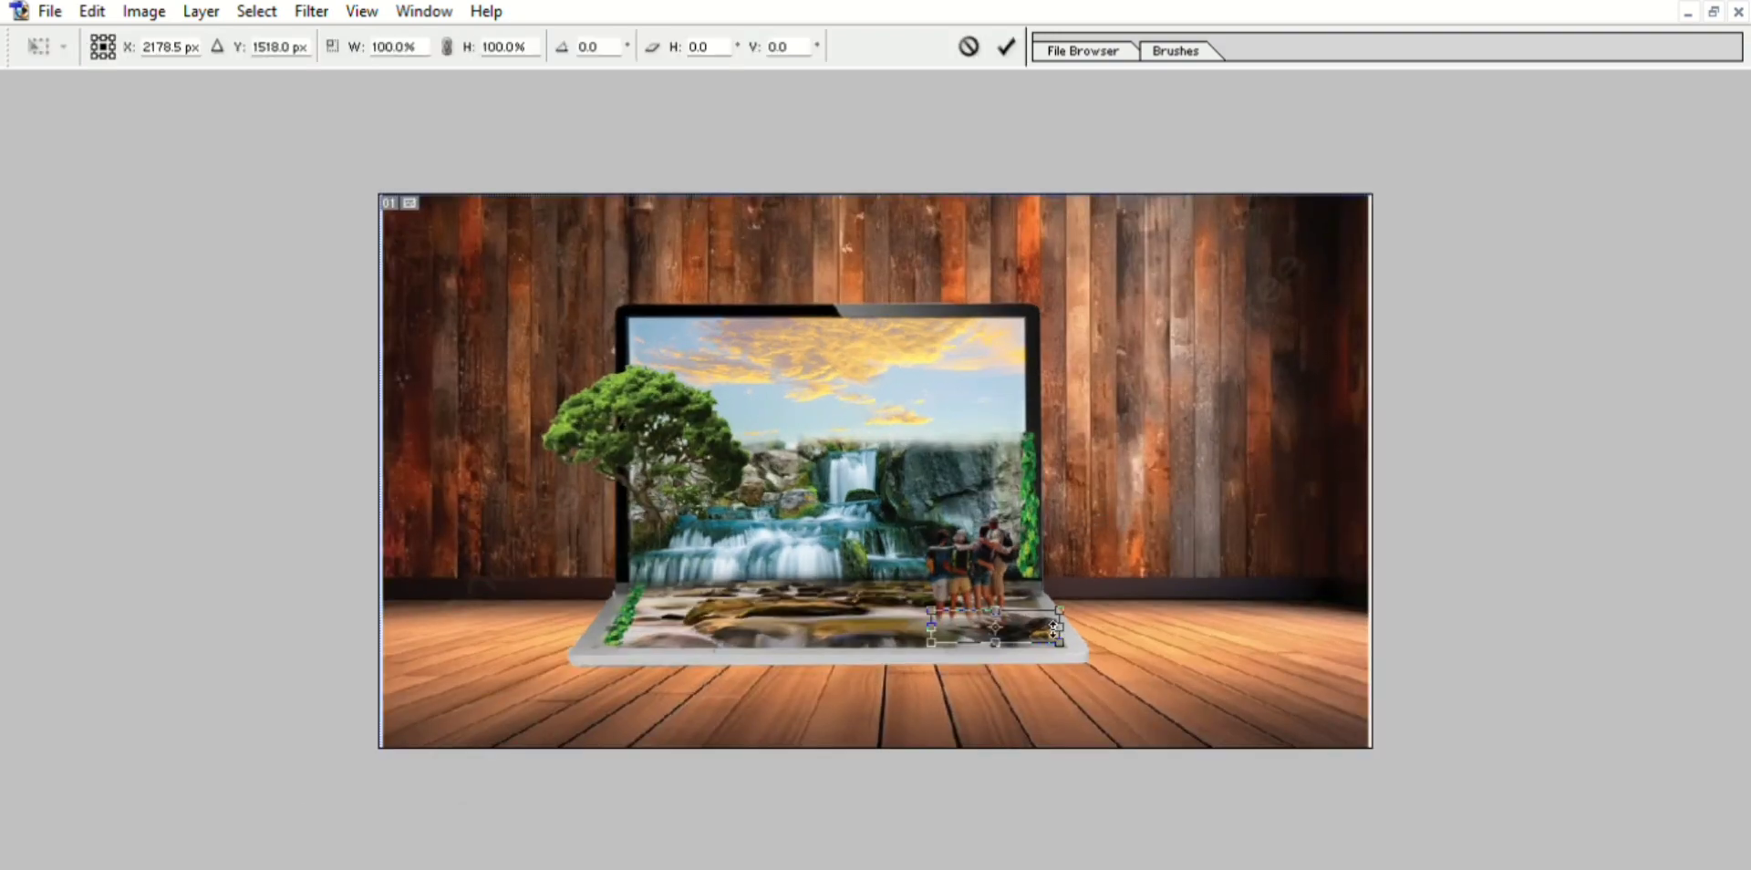
{"action": "left_click_drag", "start_coordinate": [1064, 647], "coordinate": [1085, 648]}
{"action": "key", "text": "Return"}
{"action": "key", "text": "ctrl+plus"}
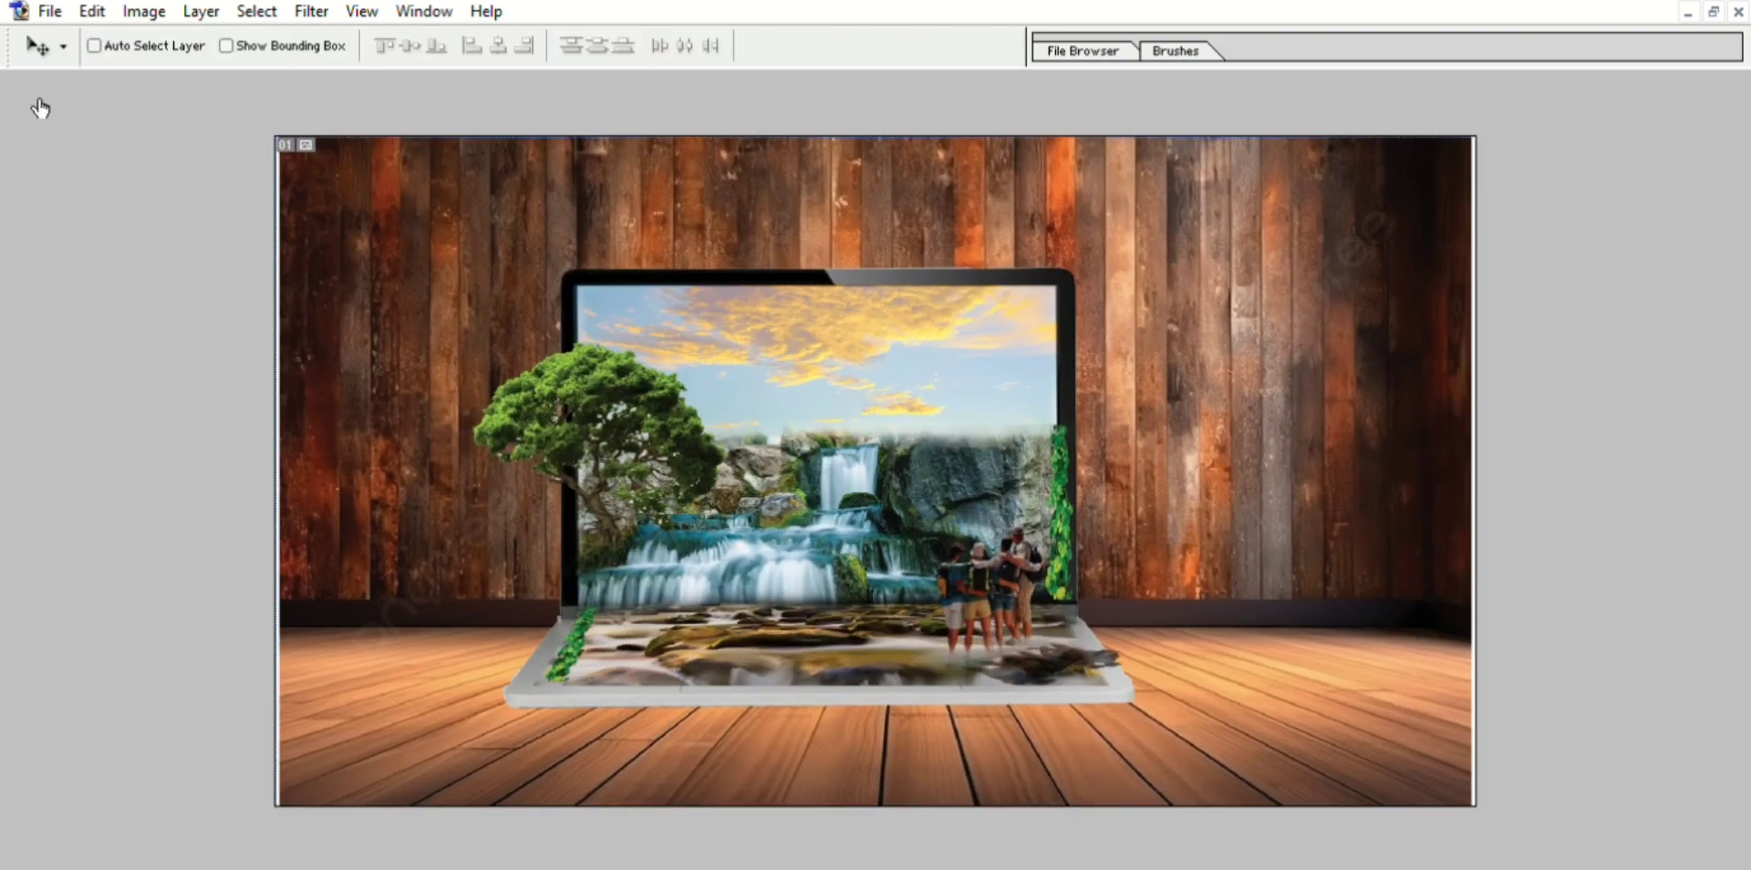
Select a thin strip along the laptop base's front edge and stretch it downward.
{"action": "key", "text": "l"}
{"action": "left_click", "coordinate": [518, 682]}
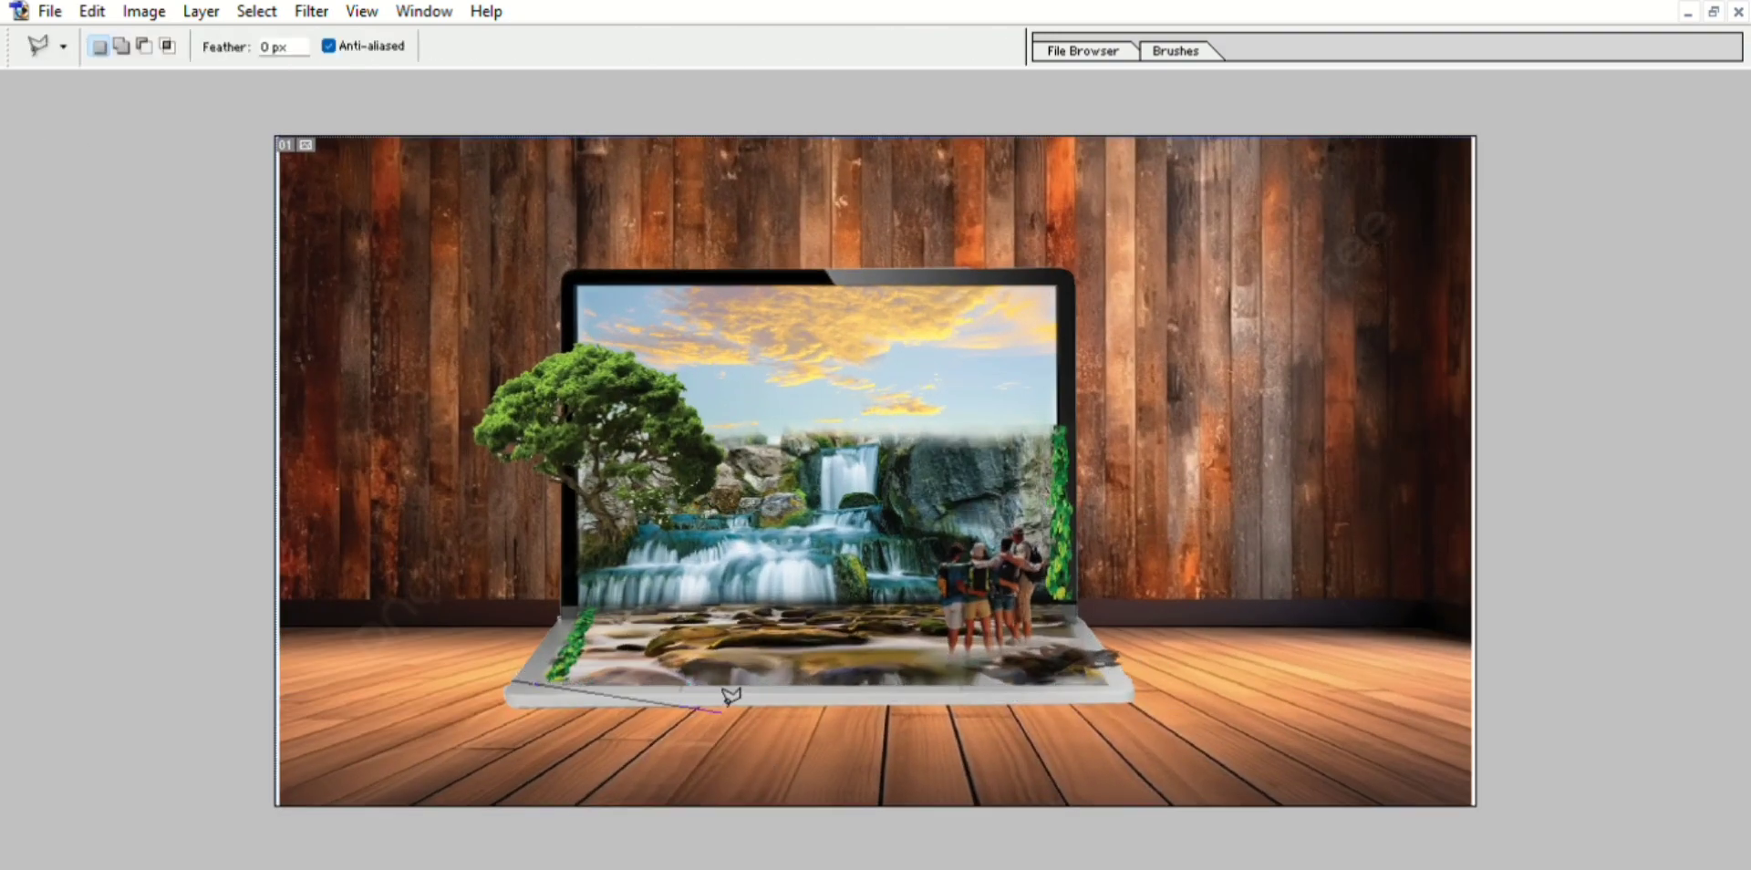
{"action": "left_click", "coordinate": [1133, 684]}
{"action": "left_click", "coordinate": [1133, 702]}
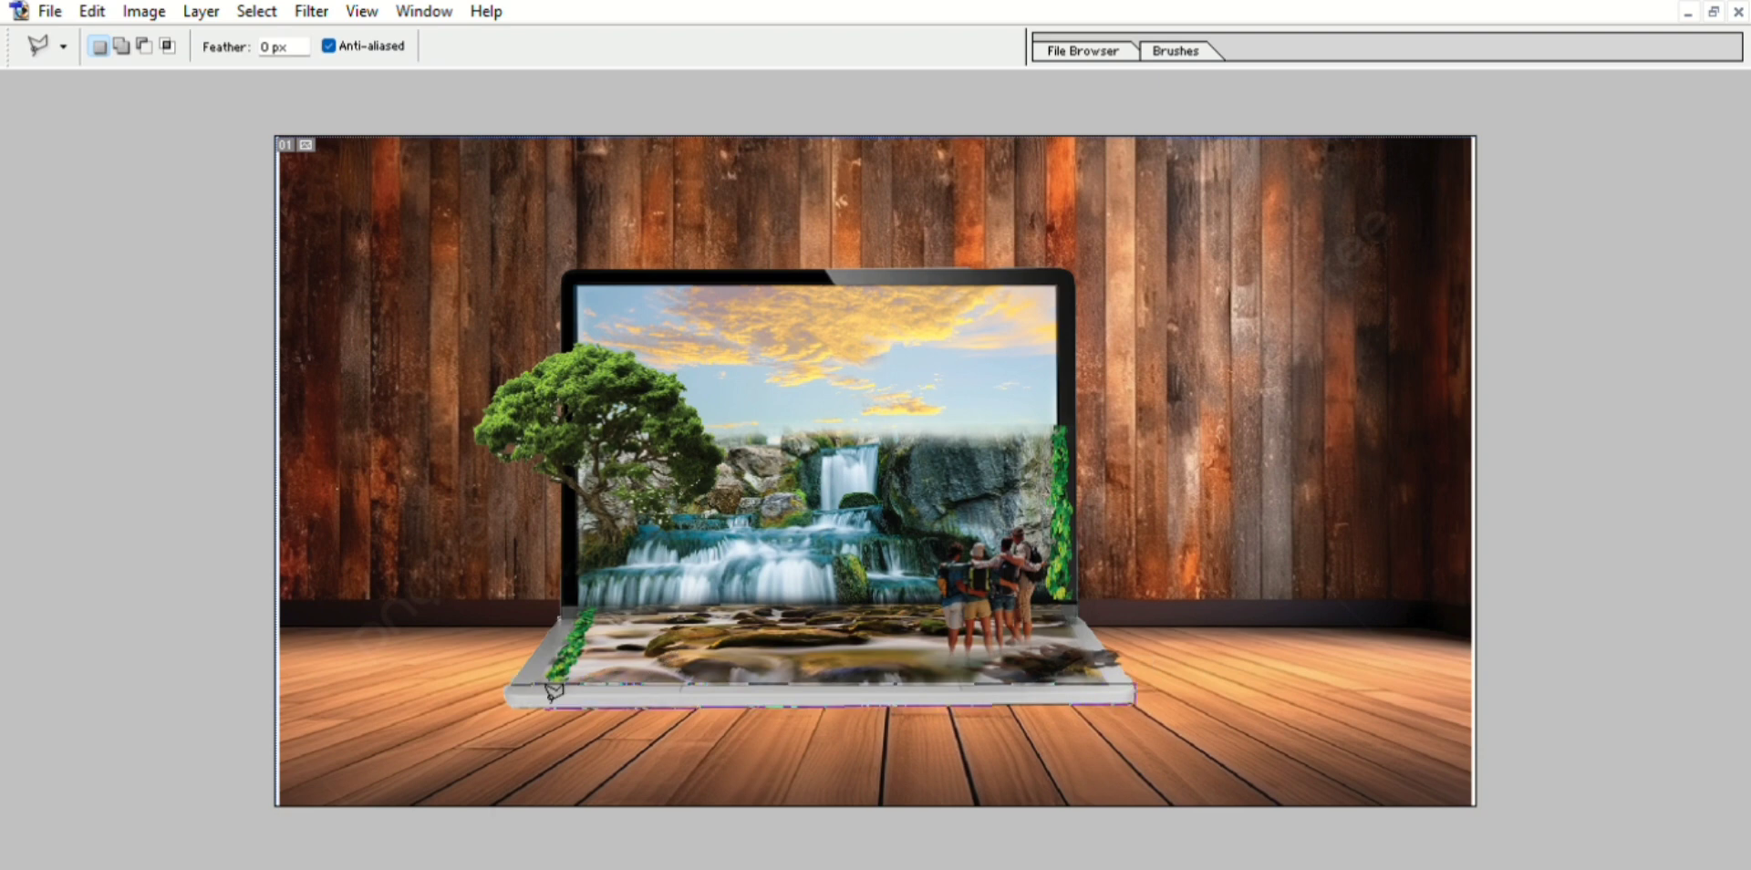
{"action": "left_click", "coordinate": [507, 707]}
{"action": "left_click", "coordinate": [508, 683]}
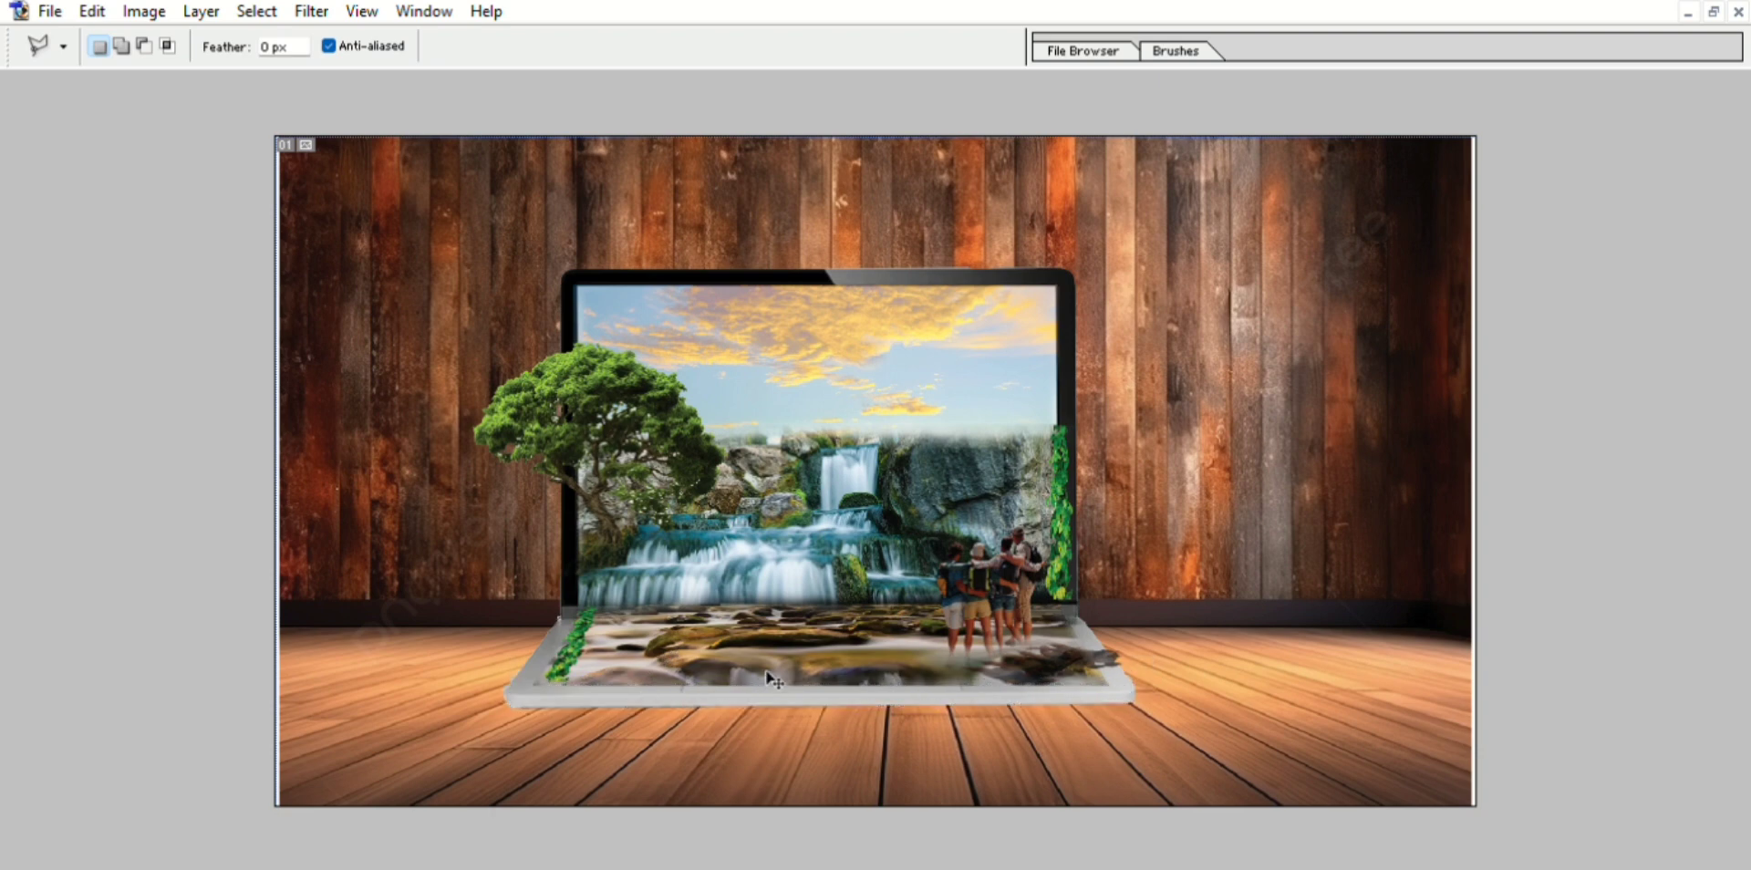
{"action": "key", "text": "ctrl+t"}
{"action": "left_click_drag", "start_coordinate": [821, 707], "coordinate": [820, 722]}
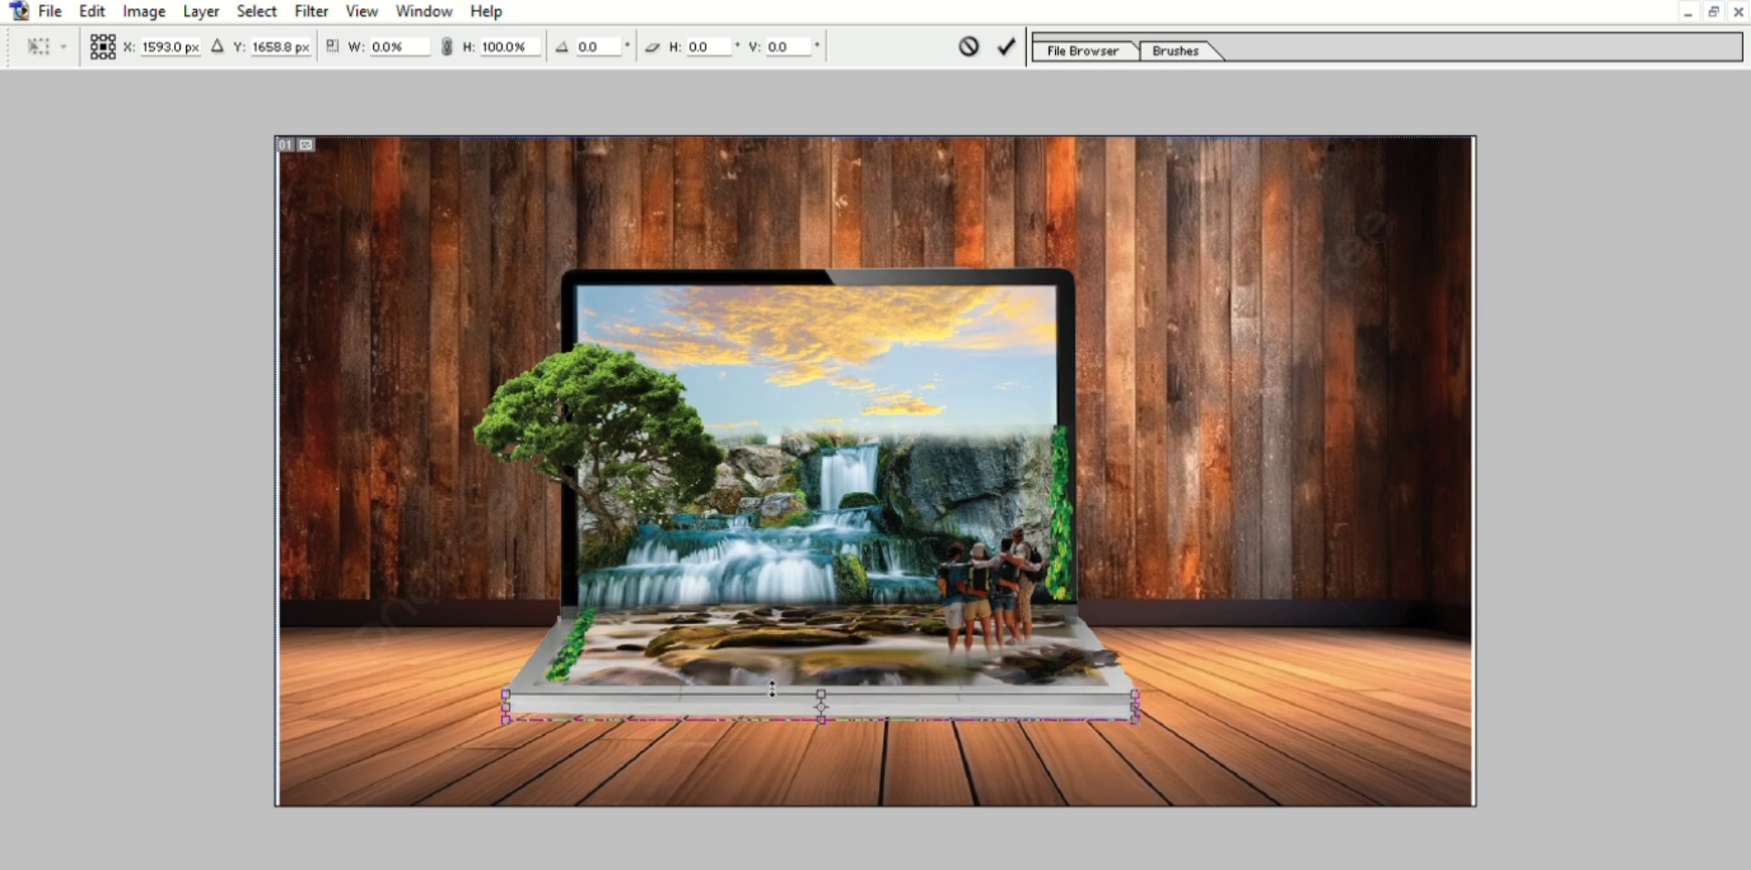
{"action": "key", "text": "Return"}
Fill the front-edge strip with colour, then recolour it black.
{"action": "key", "text": "h"}
{"action": "key", "text": "alt+BackSpace"}
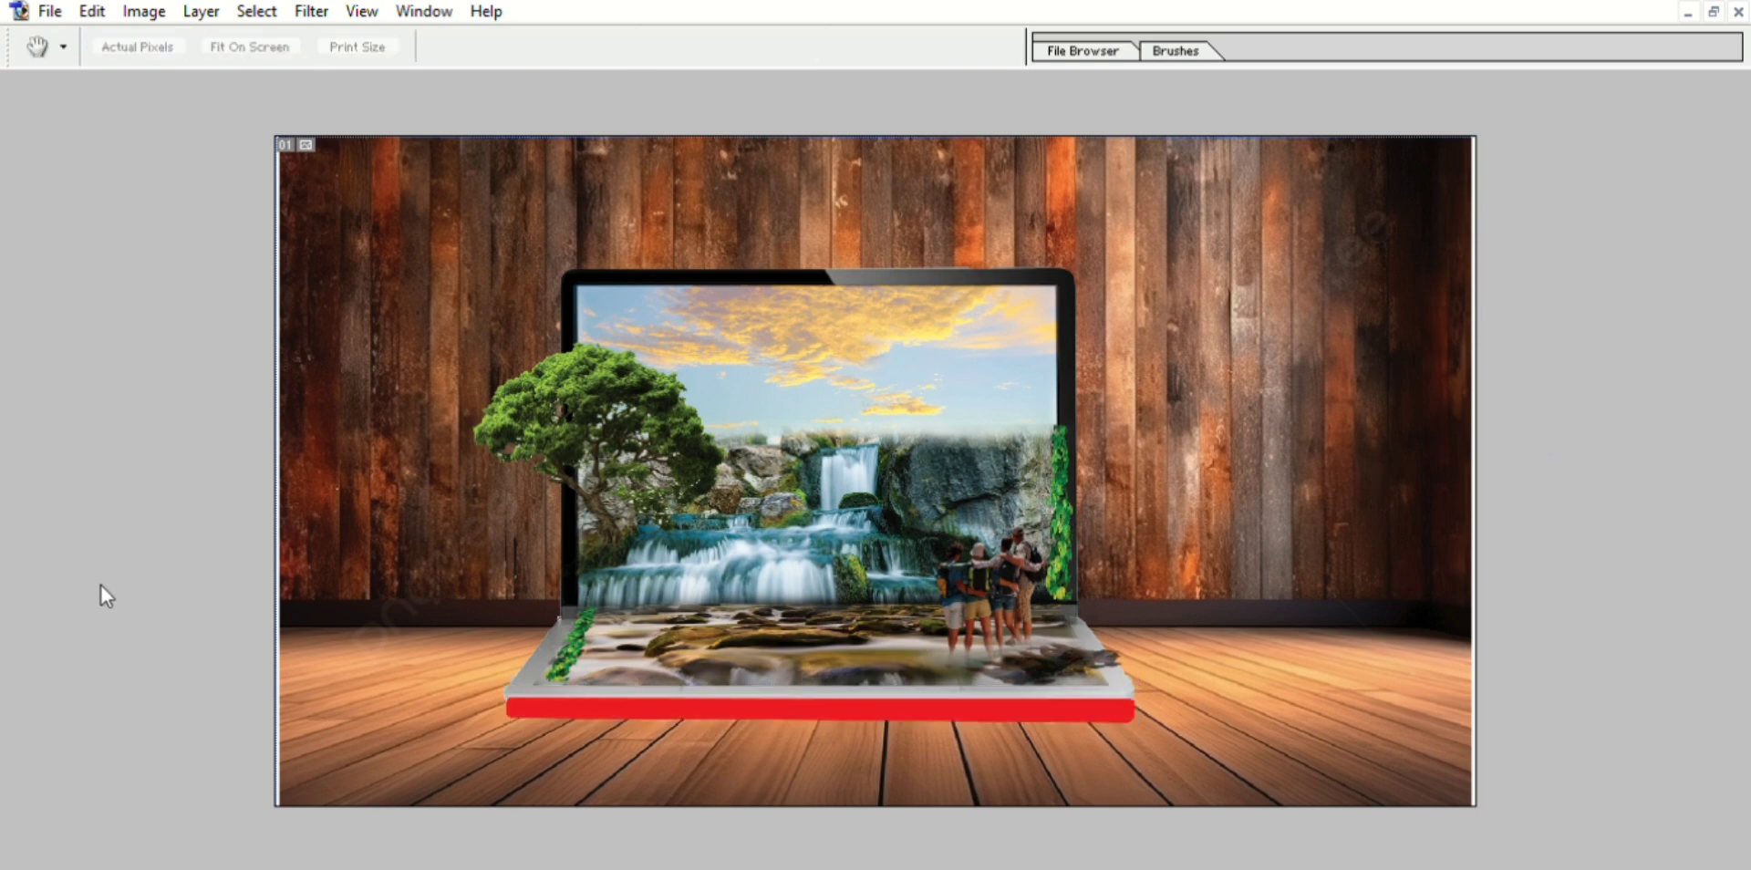
{"action": "key", "text": "i"}
{"action": "key", "text": "ctrl+z"}
{"action": "key", "text": "h"}
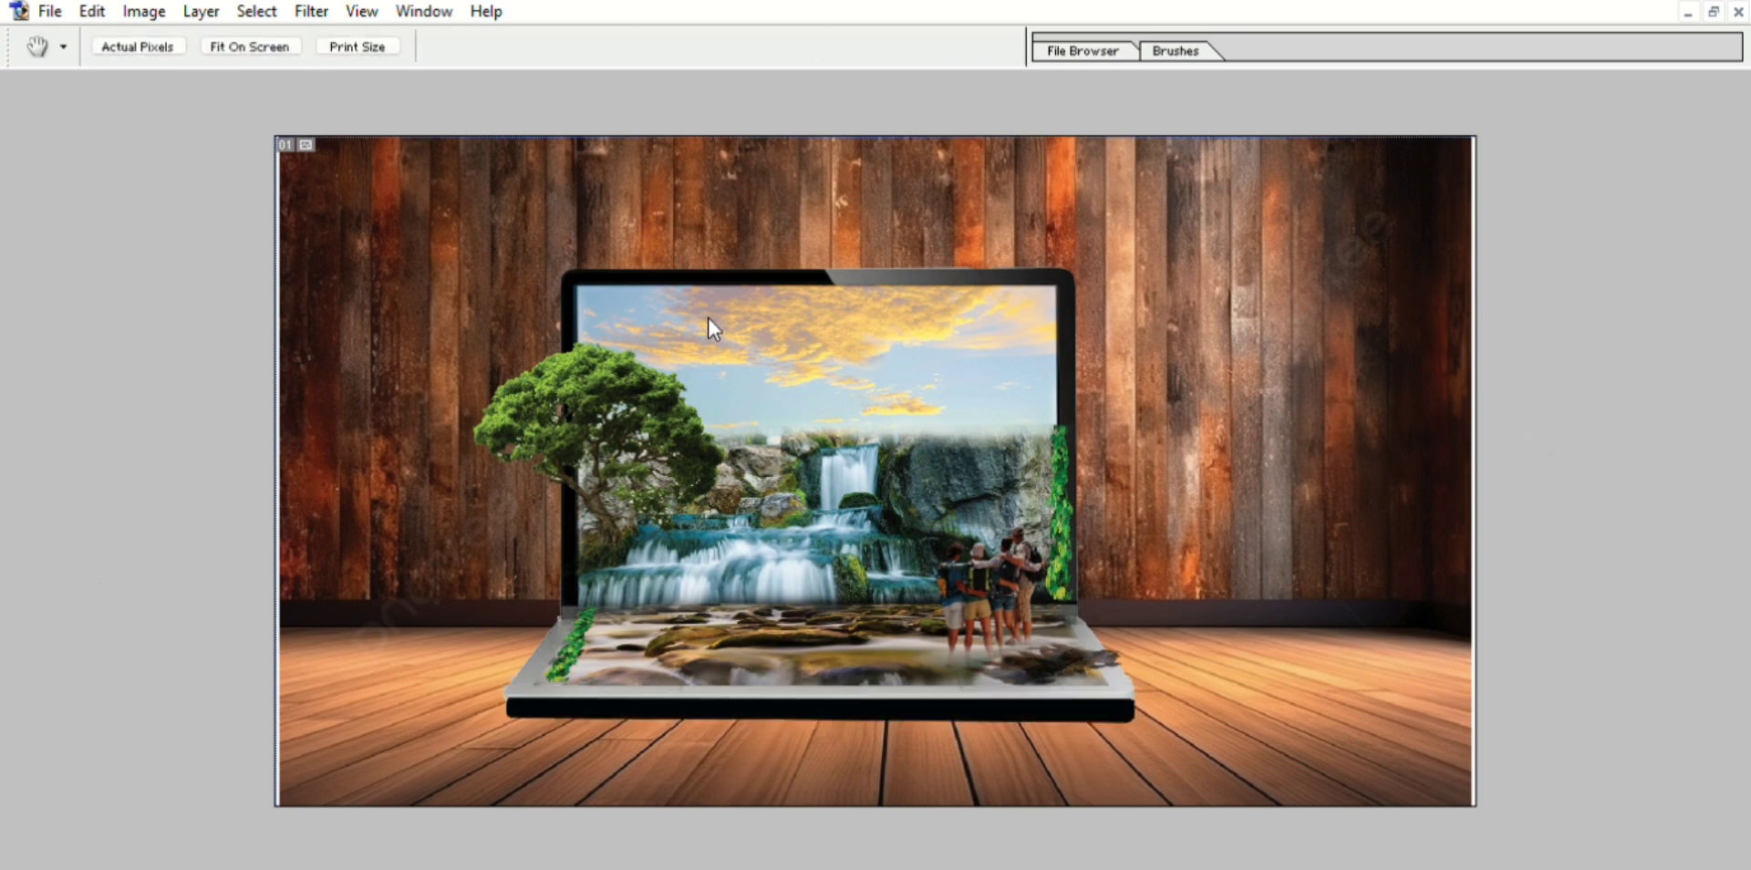
Reduce the black strip's height and move it beneath the laptop base.
{"action": "key", "text": "ctrl+t"}
{"action": "left_click_drag", "start_coordinate": [889, 716], "coordinate": [897, 684]}
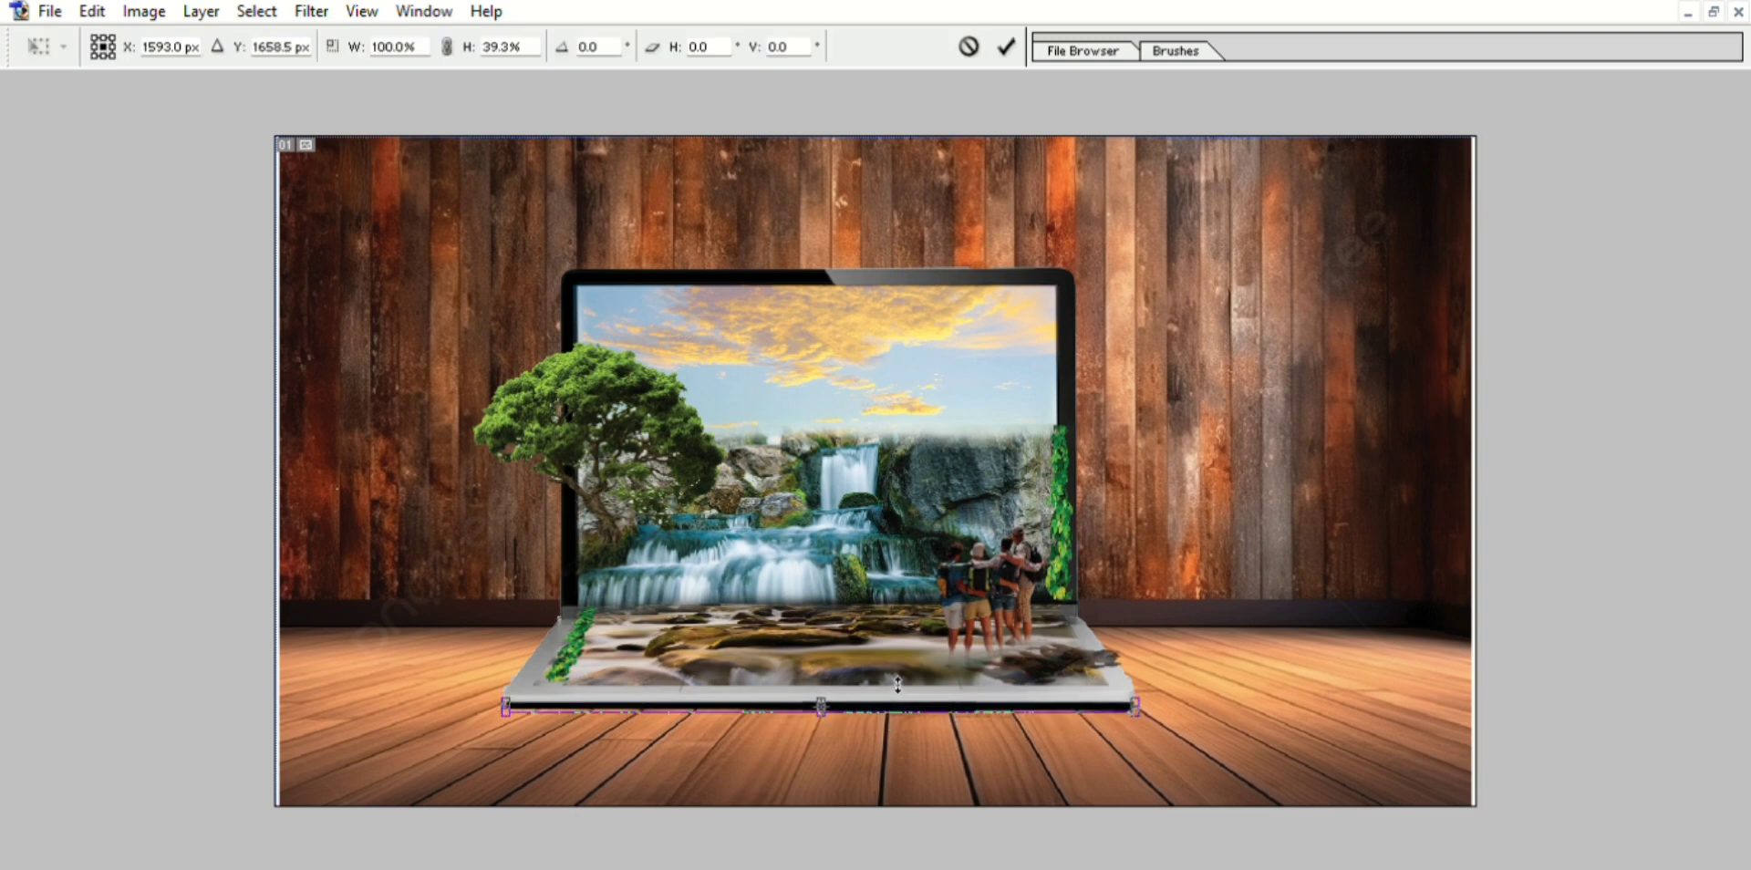
{"action": "key", "text": "Return"}
{"action": "key", "text": "l"}
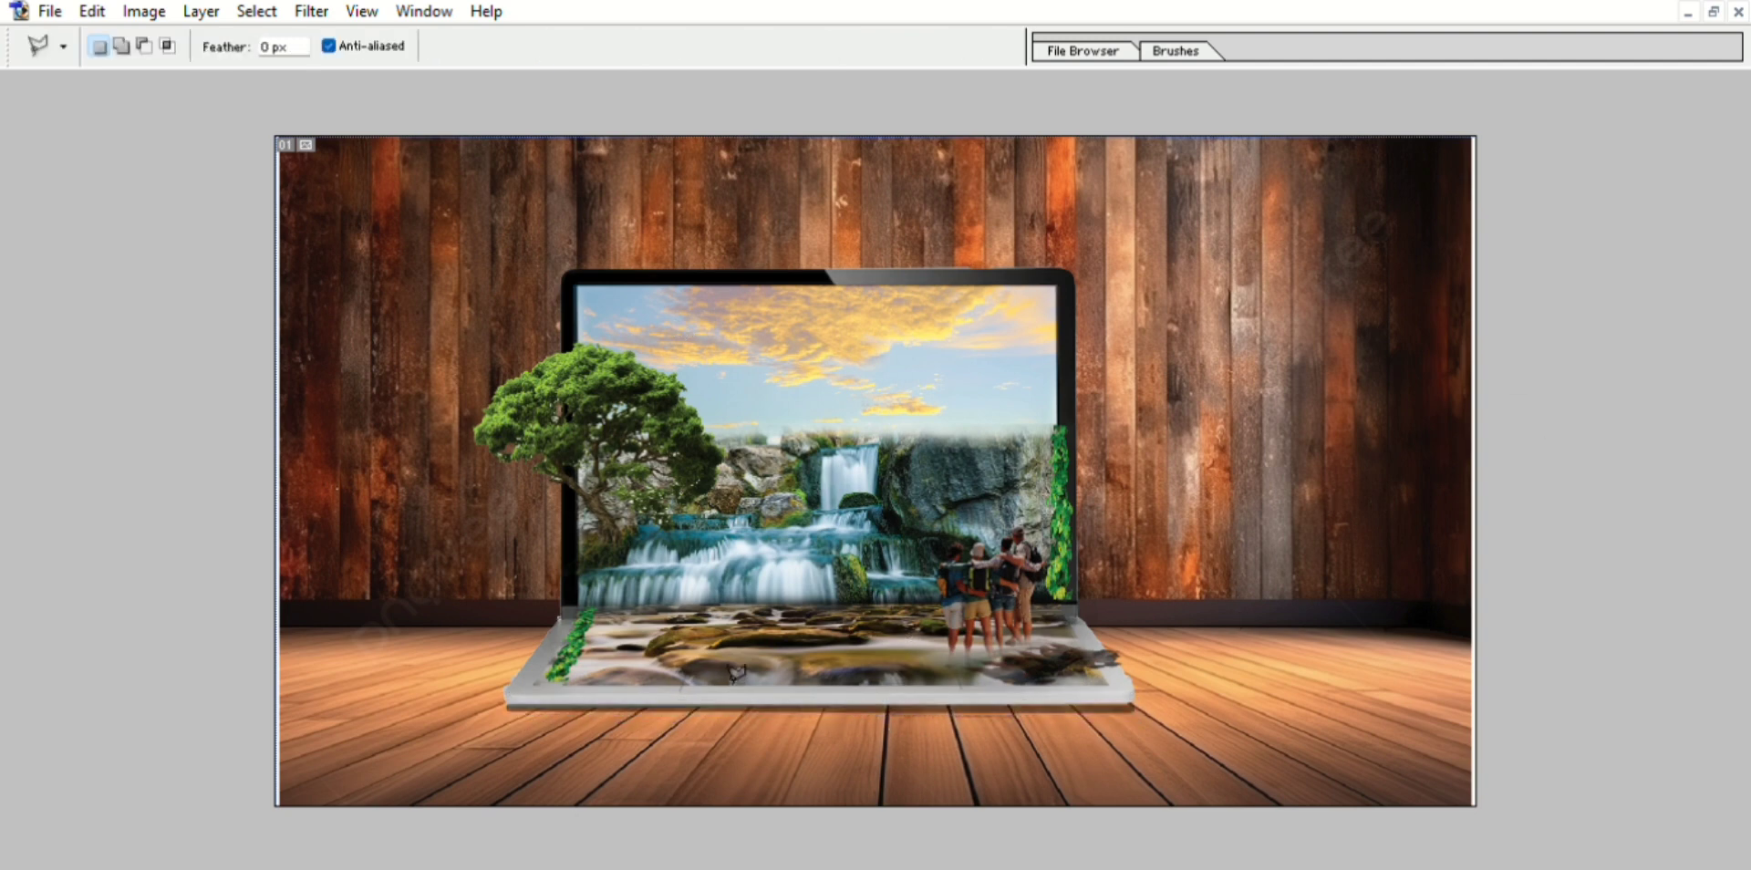
{"action": "key", "text": "v"}
{"action": "mouse_move", "coordinate": [815, 687]}
{"action": "left_mouse_down"}
{"action": "mouse_move", "coordinate": [1131, 679]}
{"action": "mouse_move", "coordinate": [1062, 716]}
{"action": "left_mouse_up"}
{"action": "key", "text": "ctrl+t"}
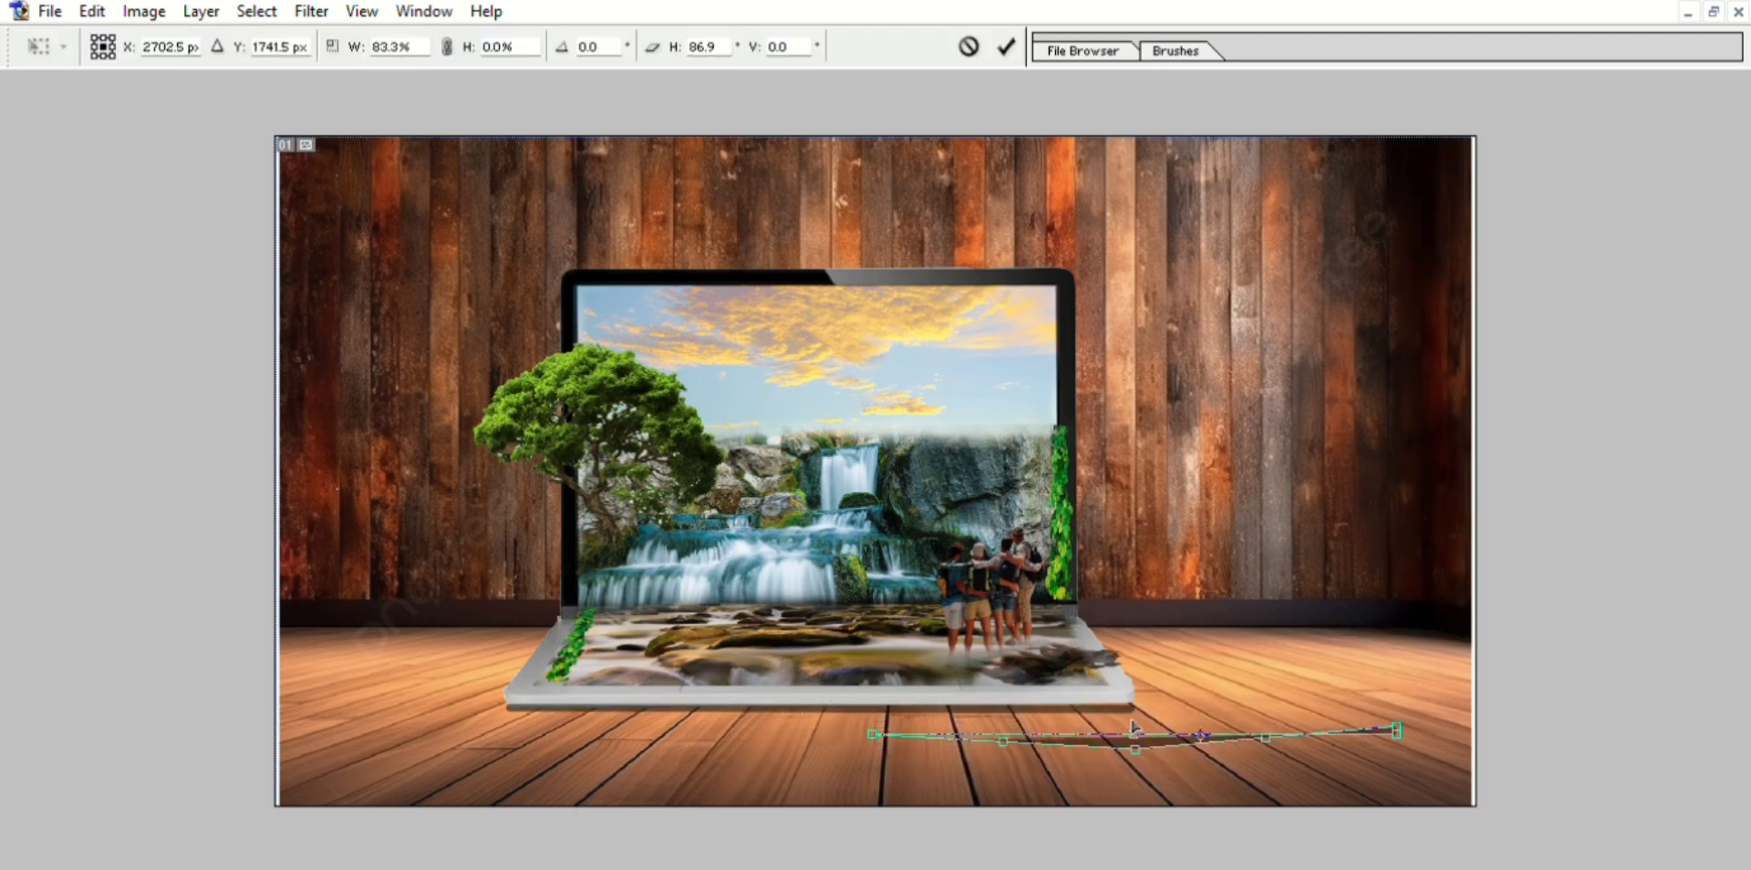
{"action": "left_click", "coordinate": [968, 44]}
Cascade the documents into separate windows with Untitled-1 in front, zoomed out to 24.2%.
{"action": "key", "text": "ctrl+0"}
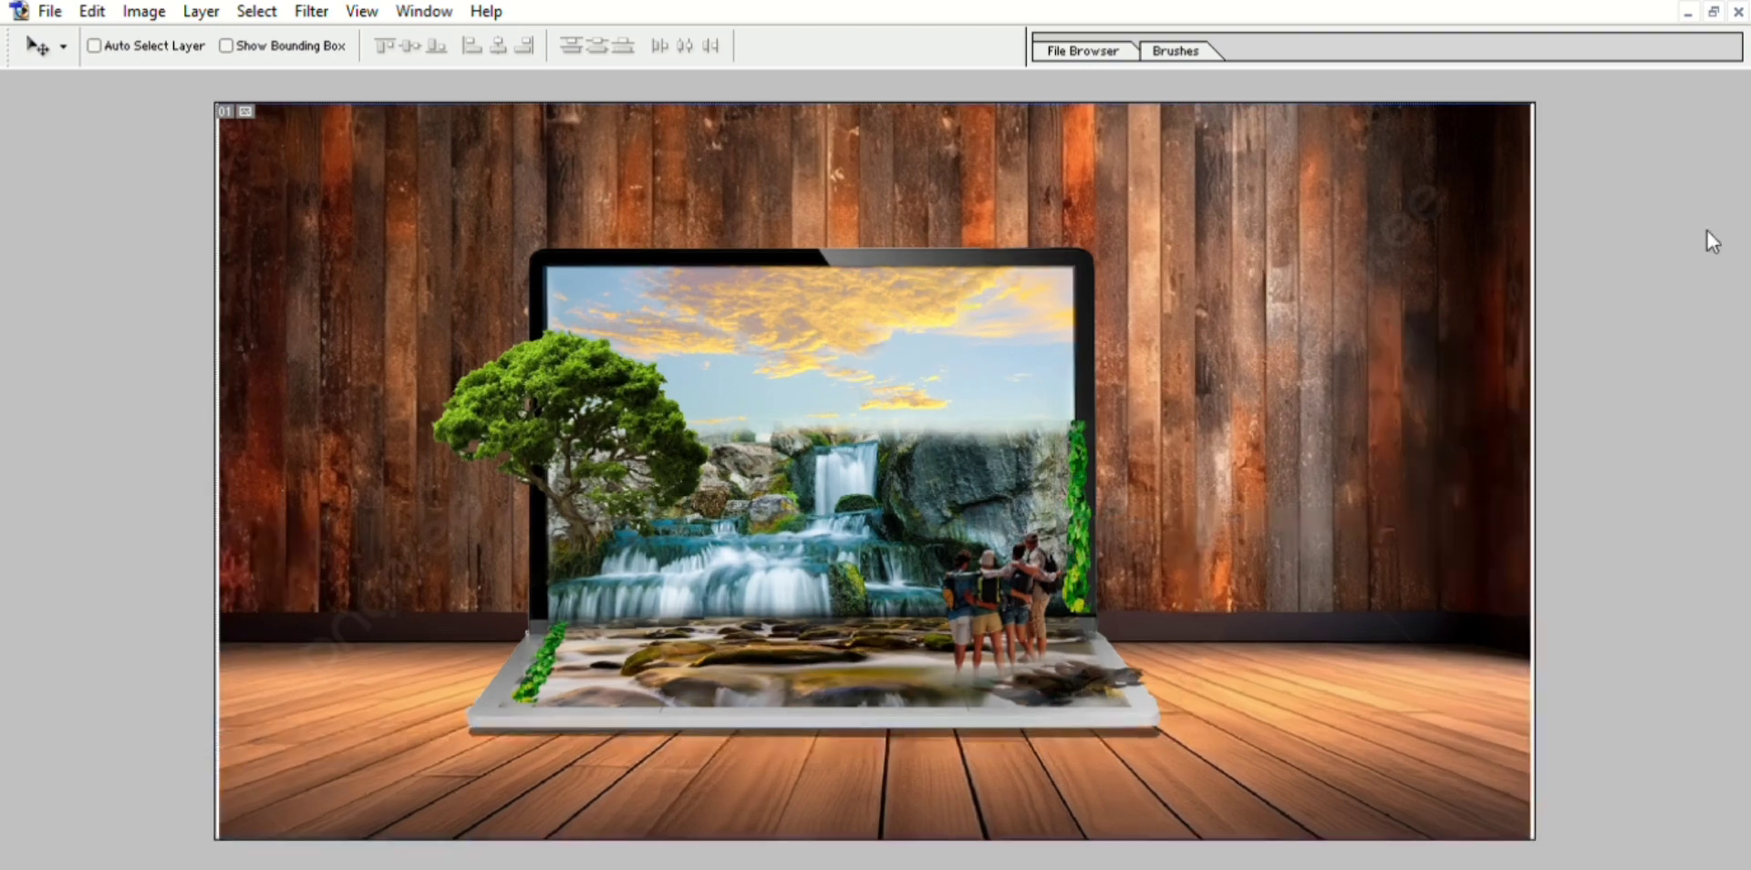
{"action": "key", "text": "ctrl+minus"}
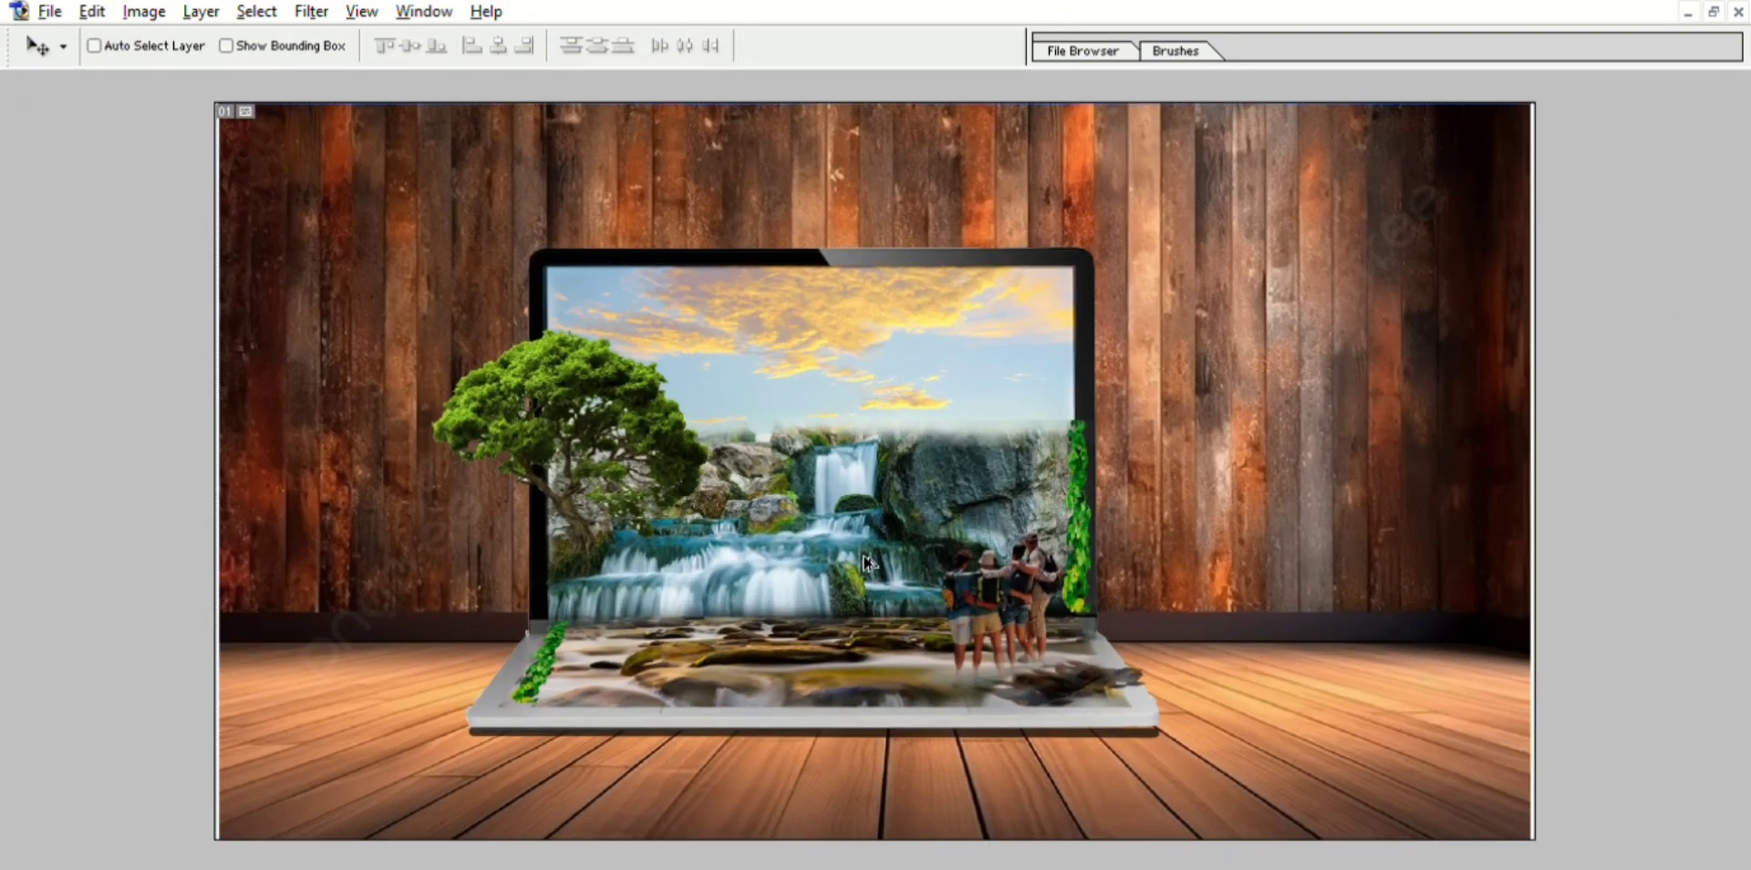
{"action": "key", "text": "ctrl+plus"}
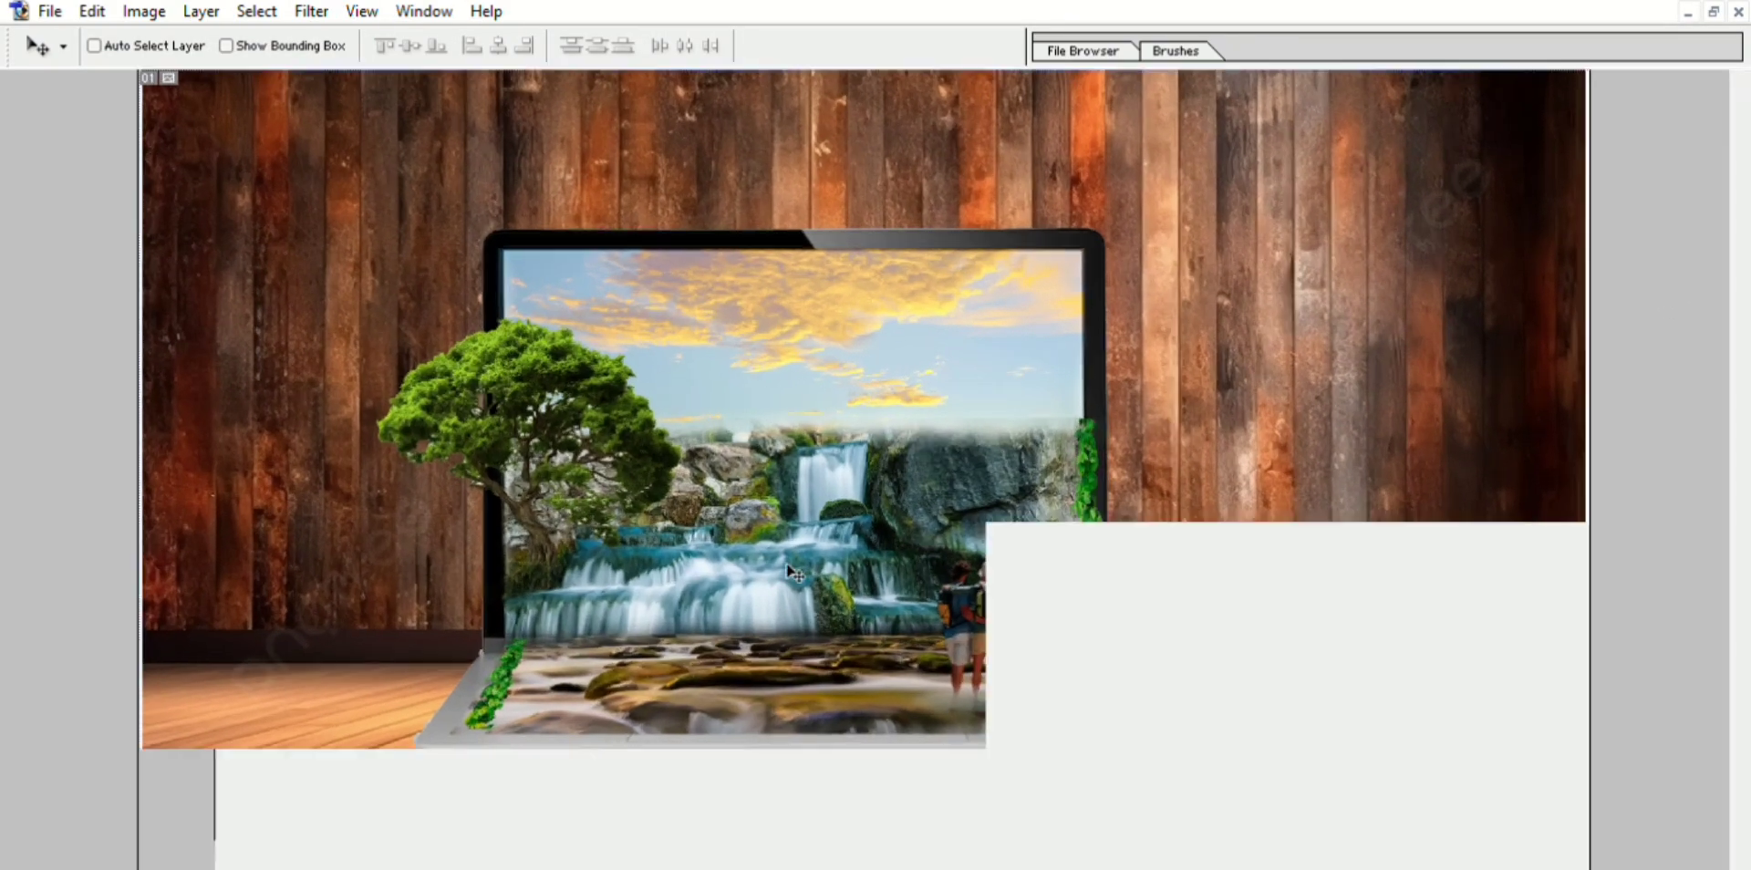
{"action": "left_click", "coordinate": [1712, 11]}
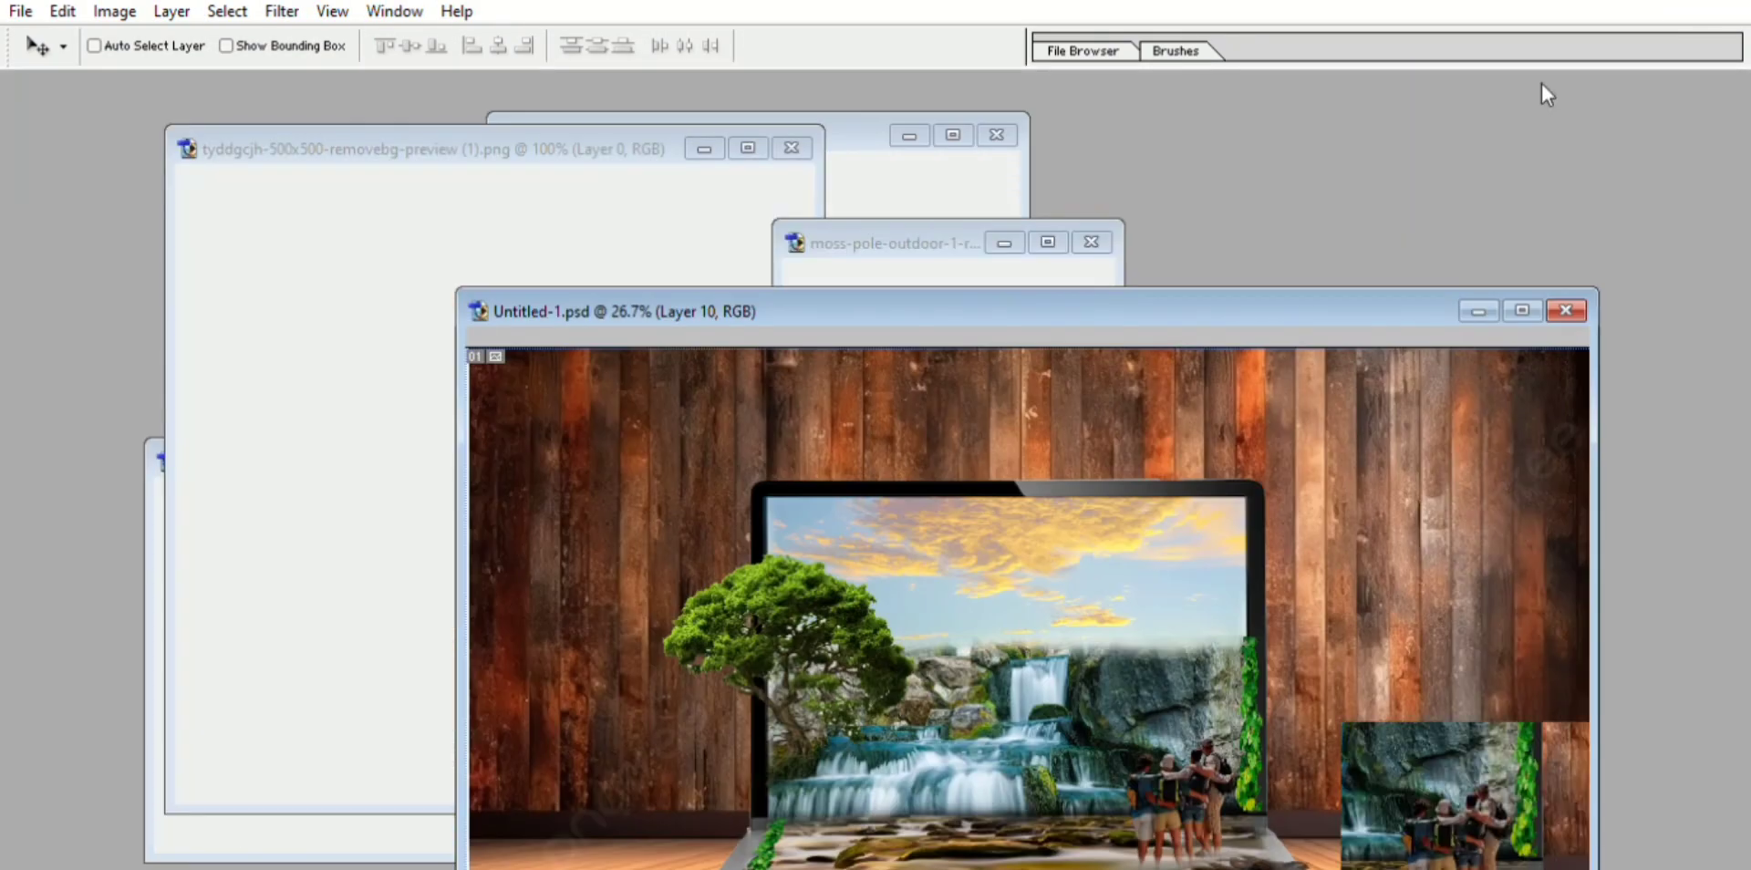
{"action": "left_click_drag", "start_coordinate": [872, 226], "coordinate": [586, 120]}
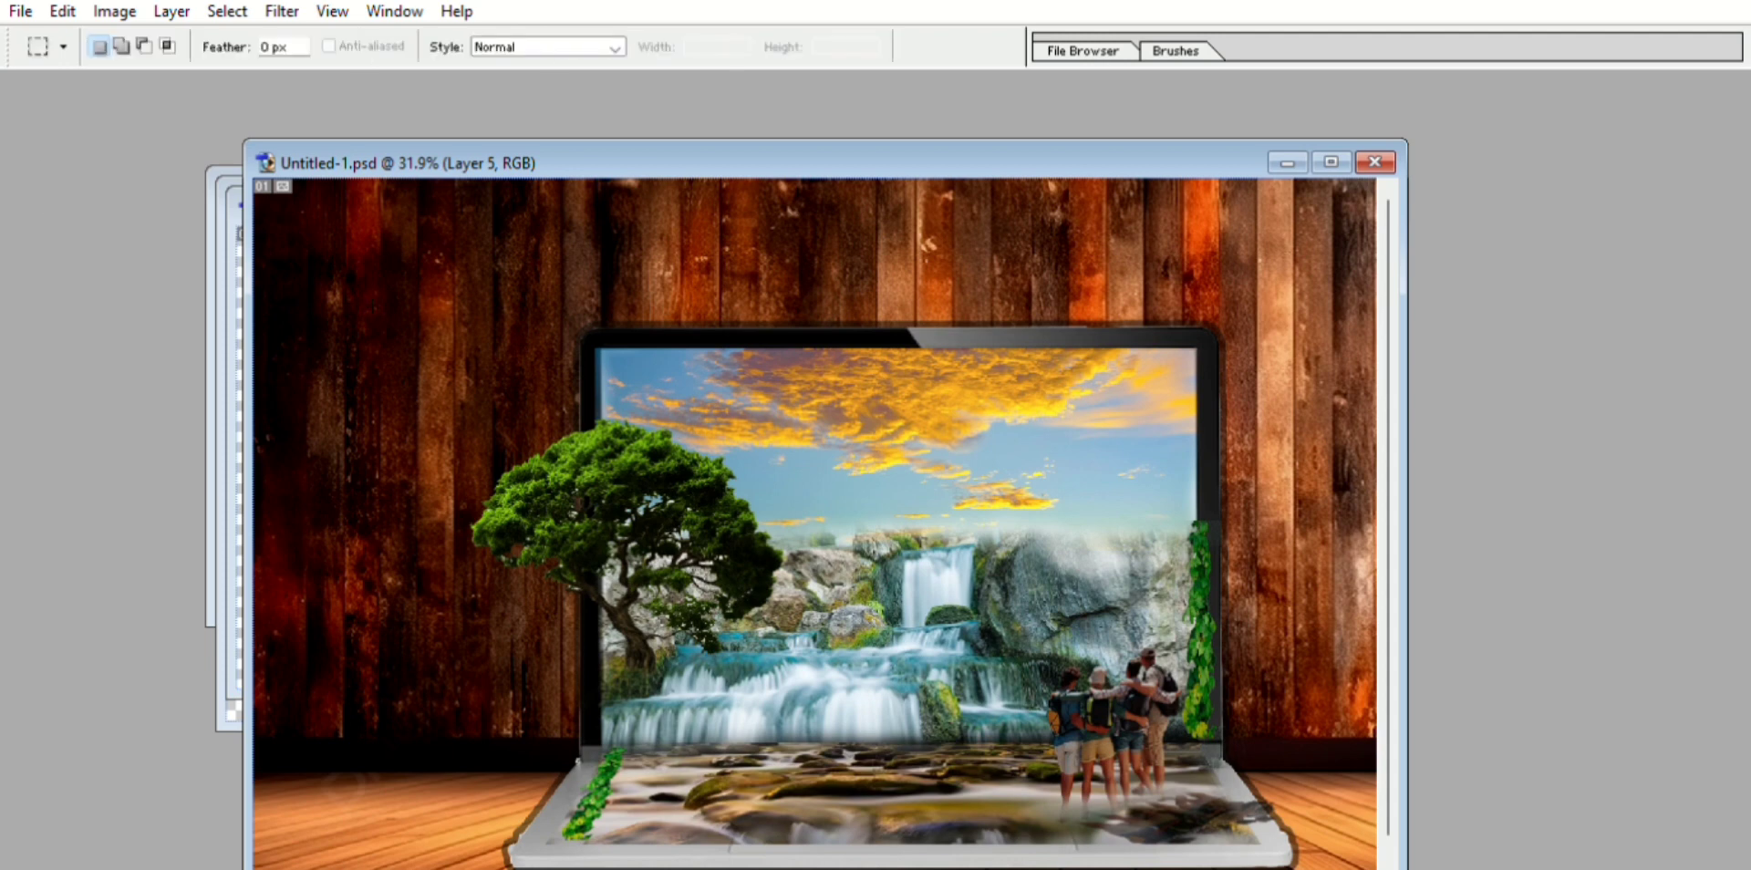
{"action": "left_click_drag", "start_coordinate": [584, 438], "coordinate": [601, 460]}
{"action": "key", "text": "ctrl+minus"}
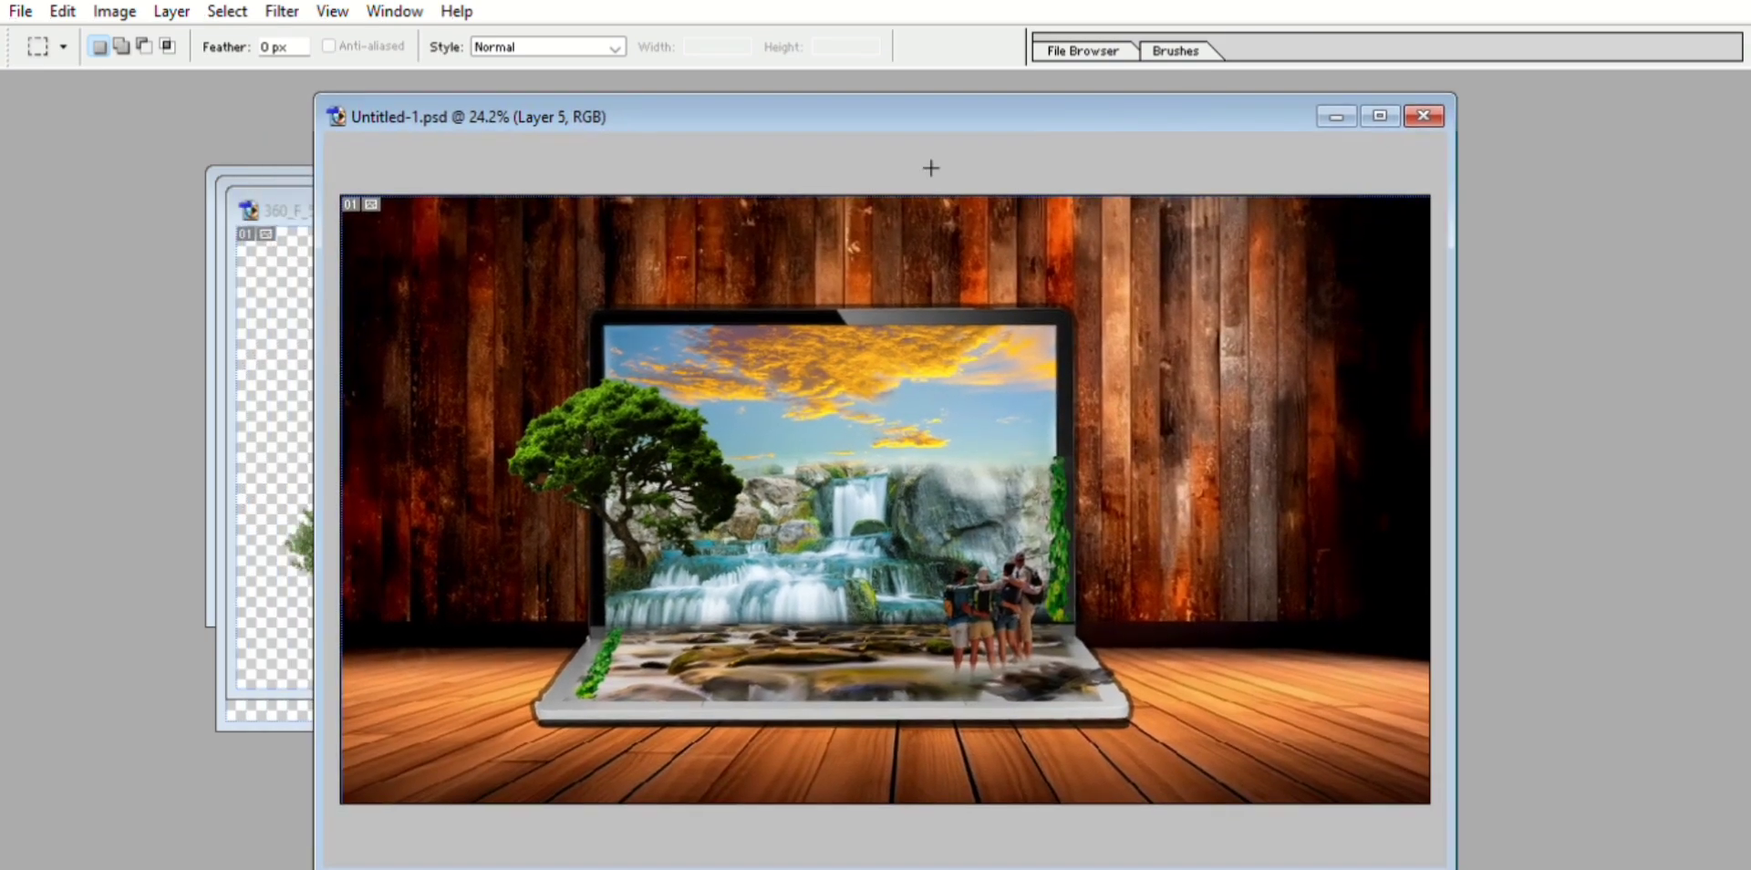
Move the bush layer from the laptop's left edge to beside the hikers at front-right.
{"action": "left_click", "coordinate": [297, 321]}
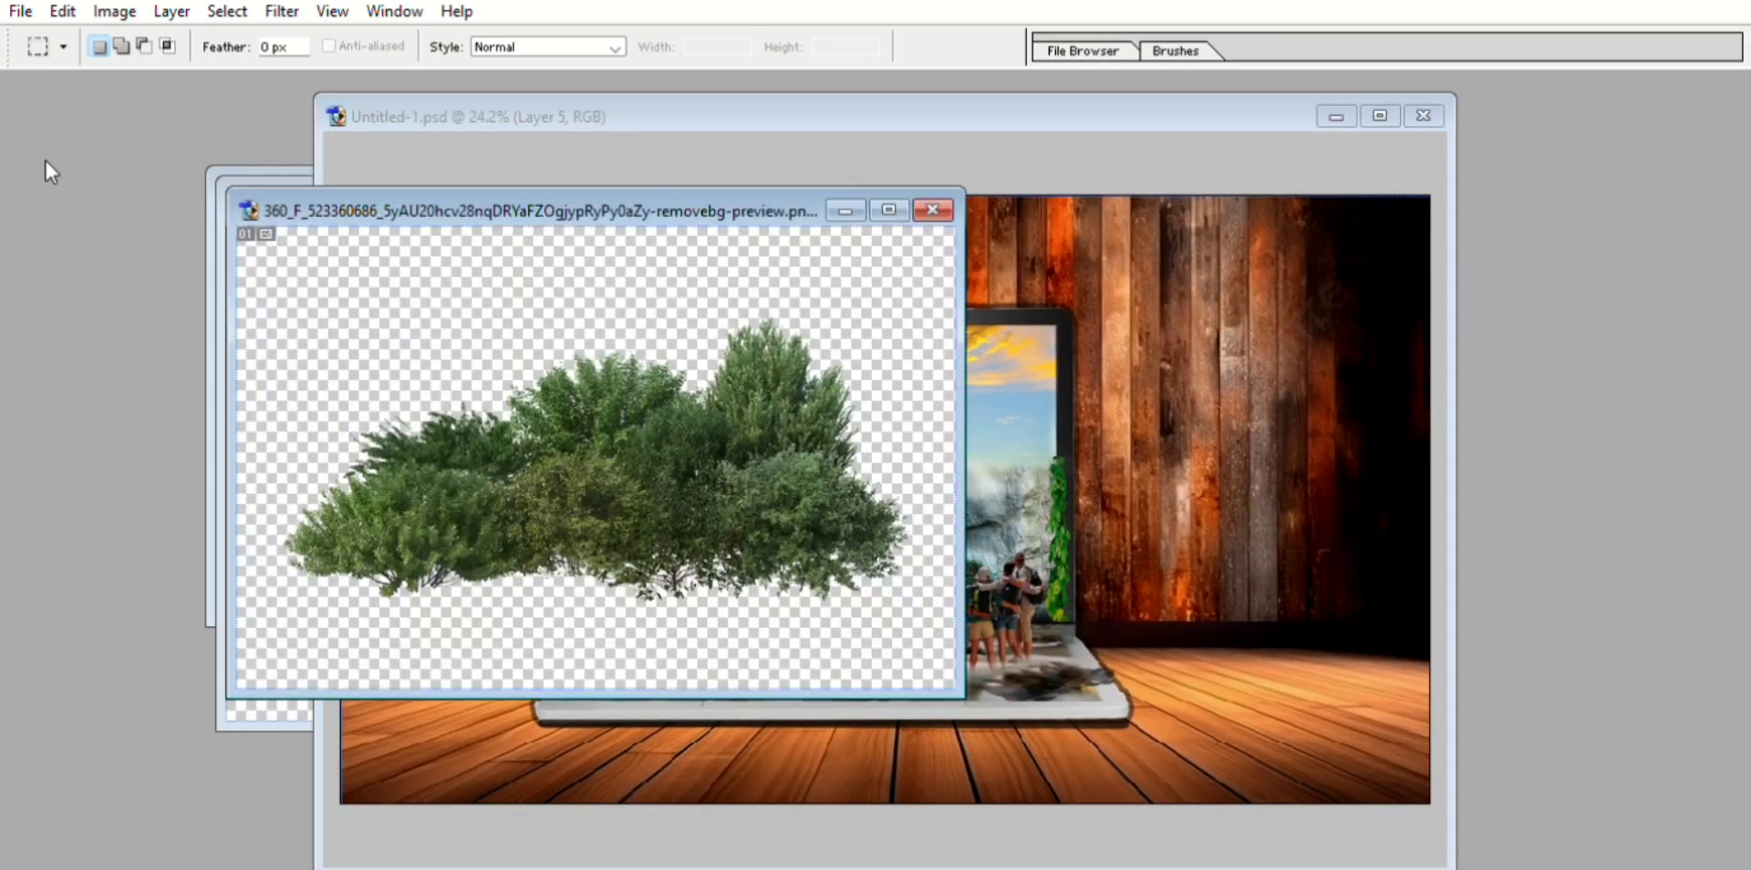
{"action": "key", "text": "v"}
{"action": "mouse_move", "coordinate": [520, 506]}
{"action": "left_mouse_down"}
{"action": "mouse_move", "coordinate": [927, 572]}
{"action": "mouse_move", "coordinate": [964, 561]}
{"action": "mouse_move", "coordinate": [649, 648]}
{"action": "left_mouse_up"}
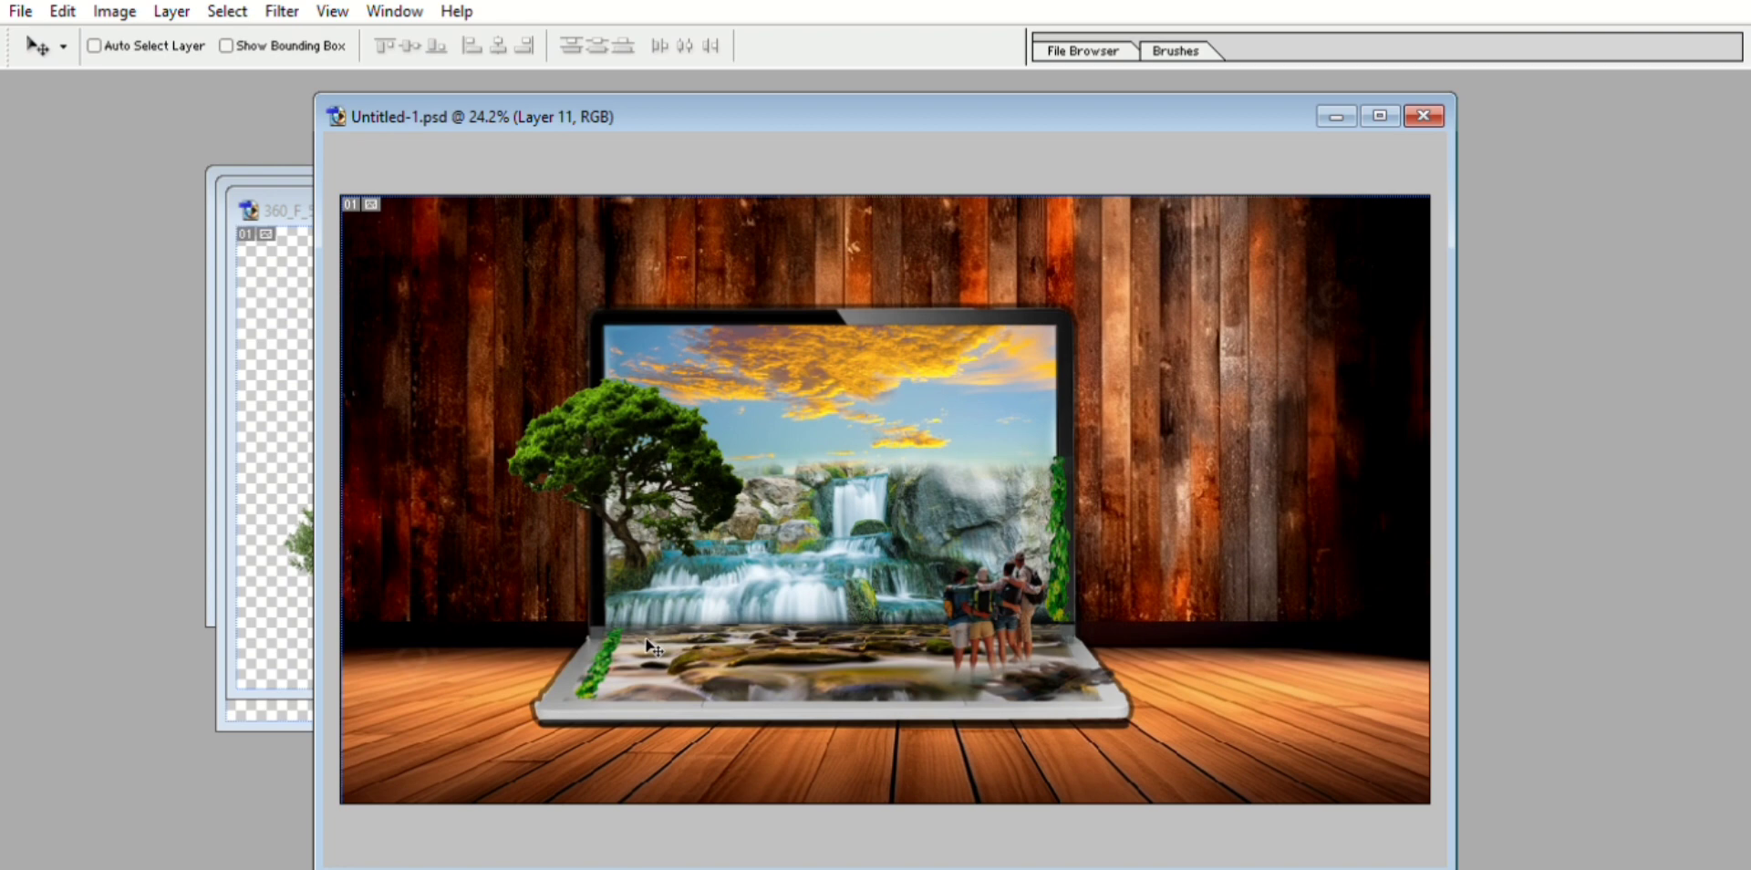
{"action": "key", "text": "ctrl+t"}
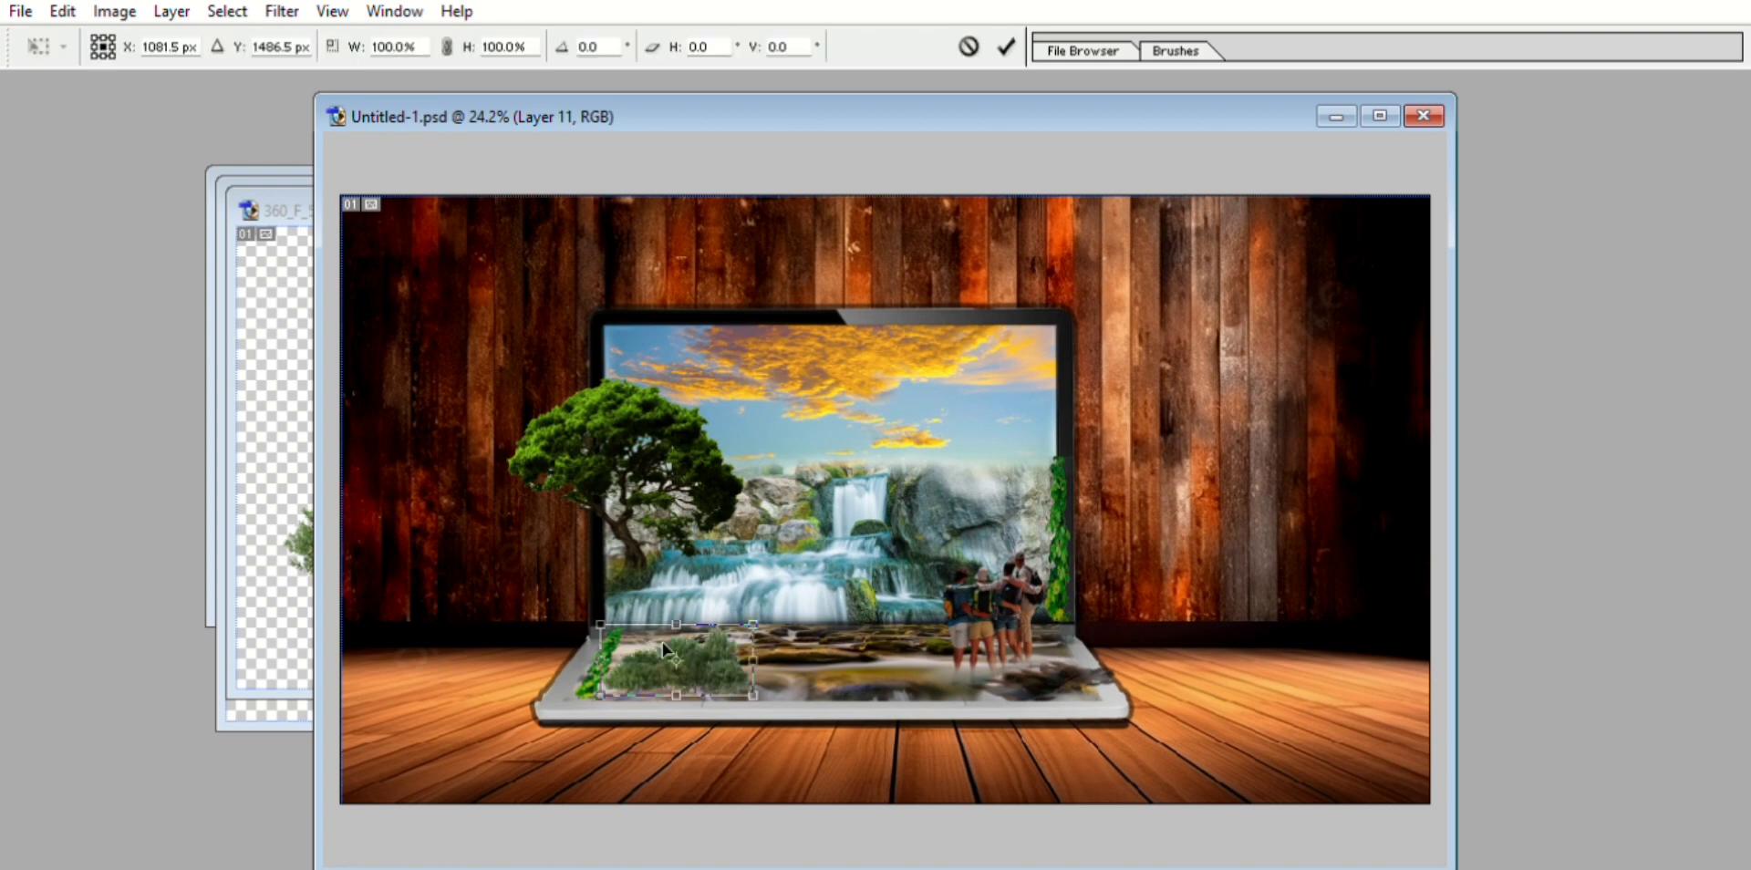
{"action": "left_click_drag", "start_coordinate": [709, 649], "coordinate": [1042, 655]}
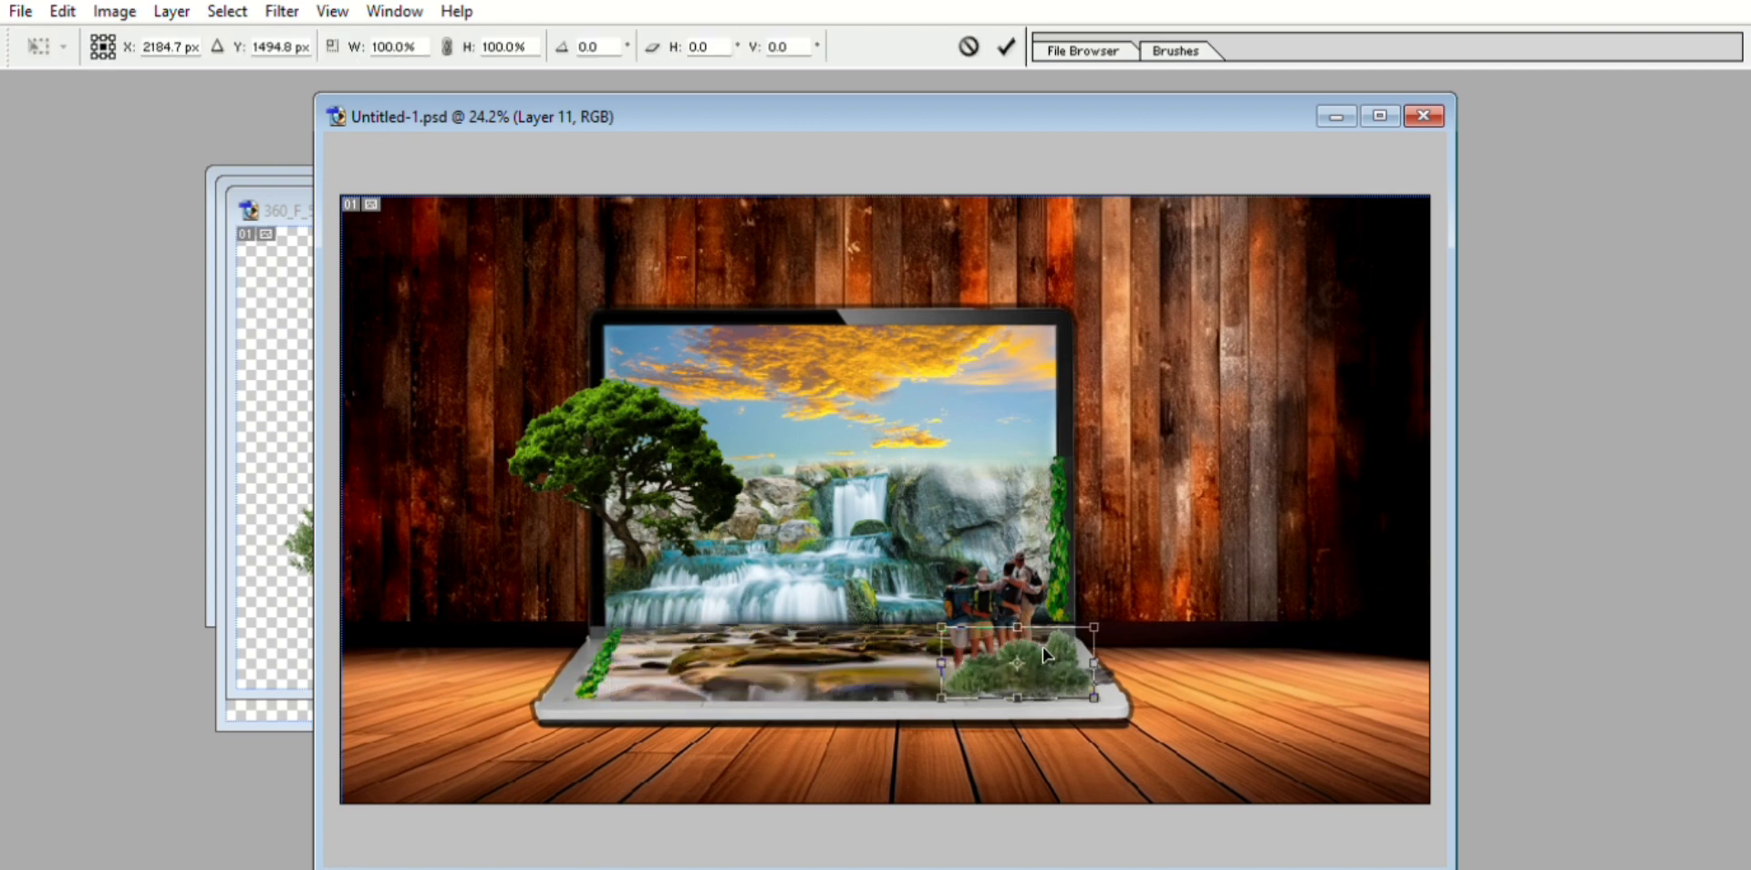
{"action": "key", "text": "Return"}
Fit the composition in view and nudge the shrub slightly right and down.
{"action": "key", "text": "ctrl+0"}
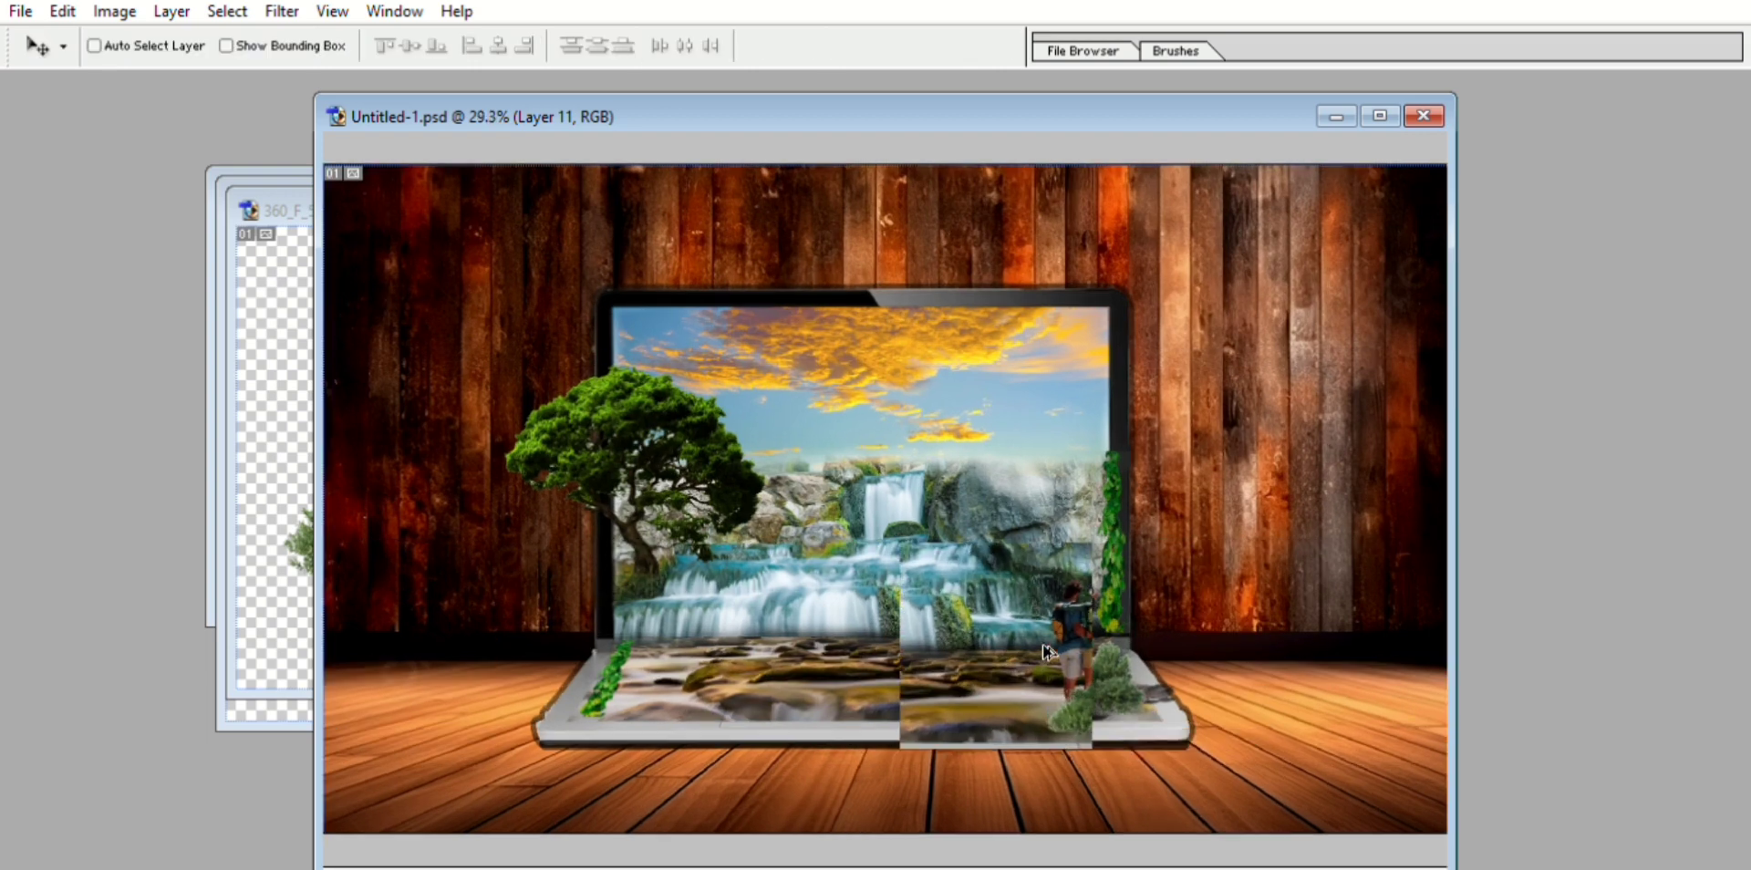
{"action": "key", "text": "i"}
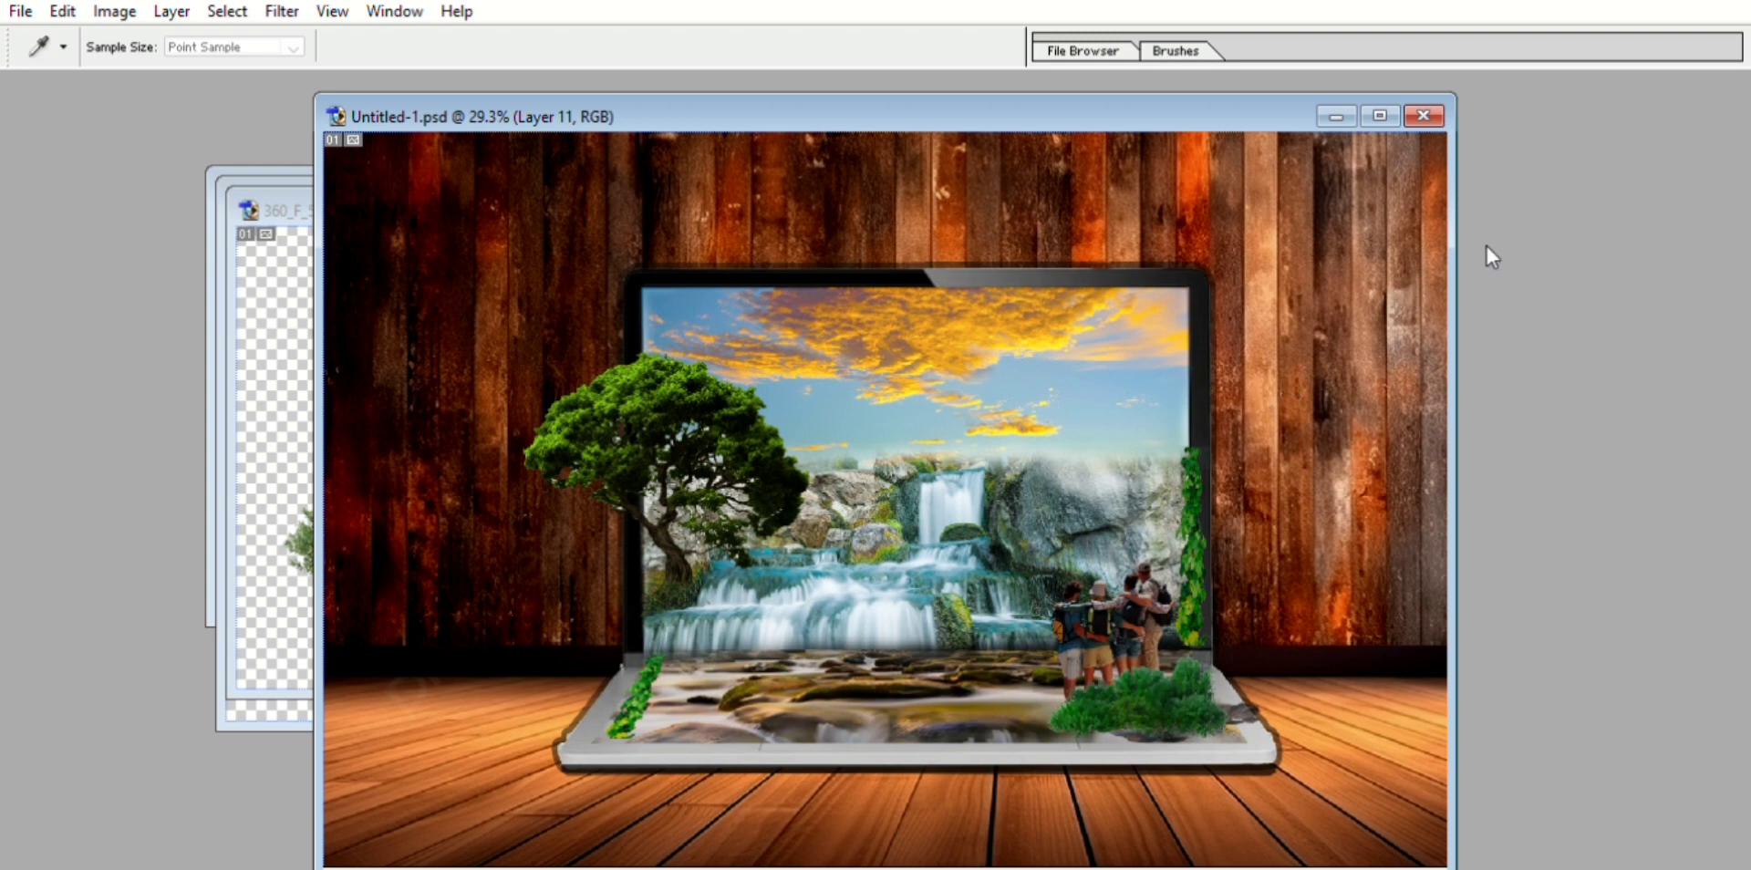
{"action": "key", "text": "v"}
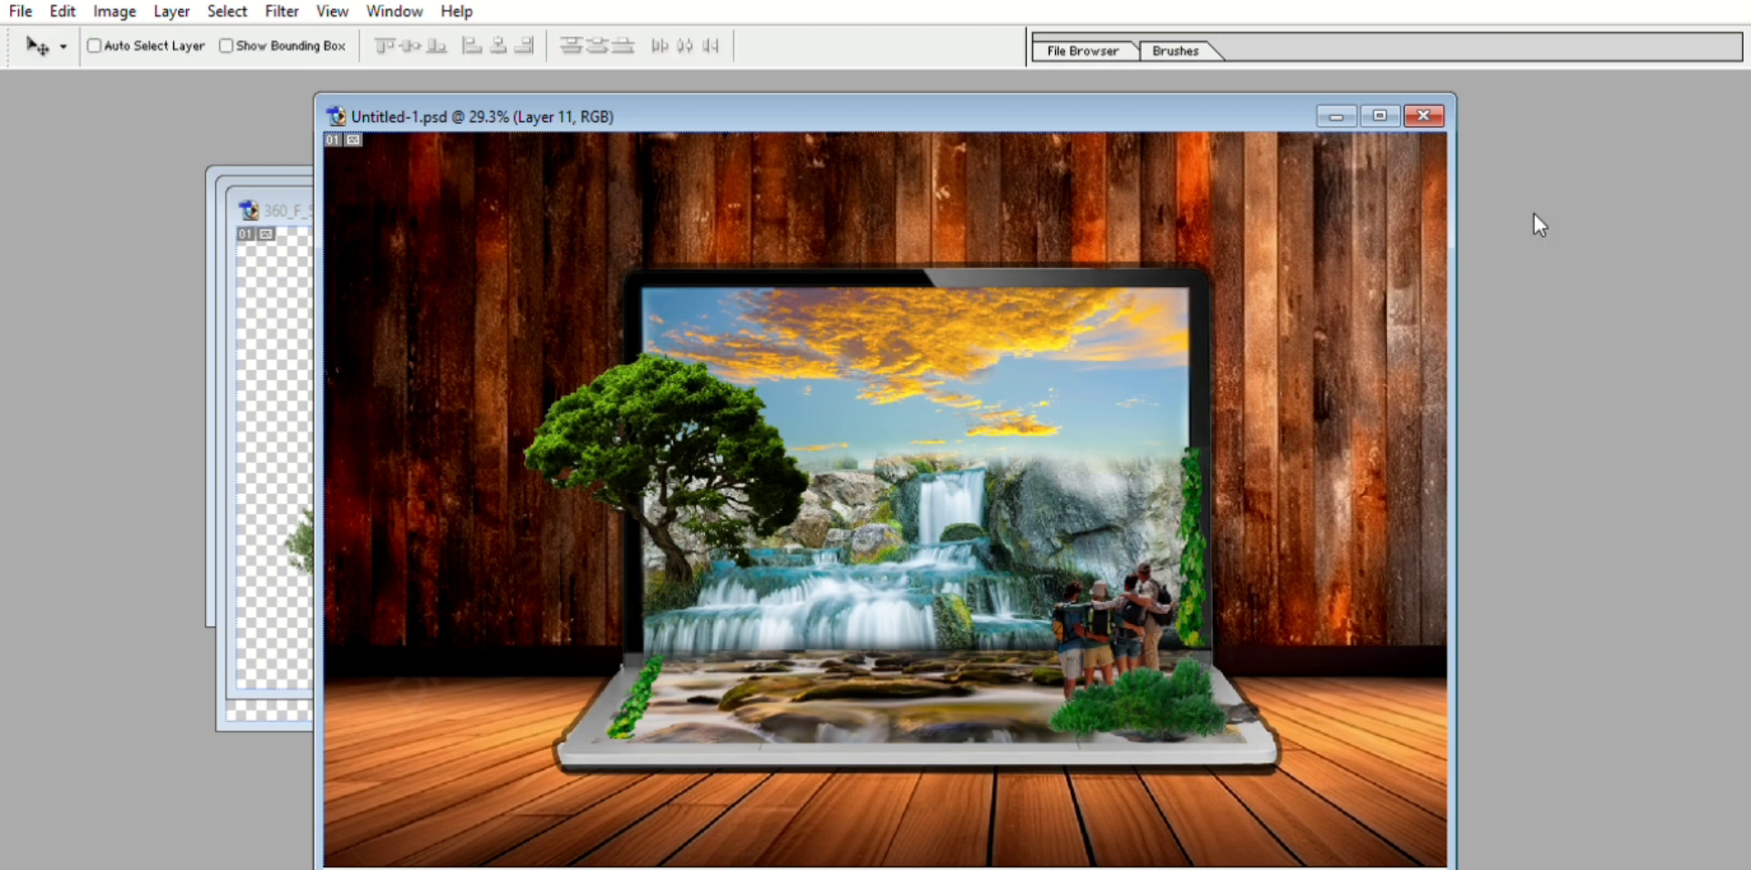
{"action": "key", "text": "i"}
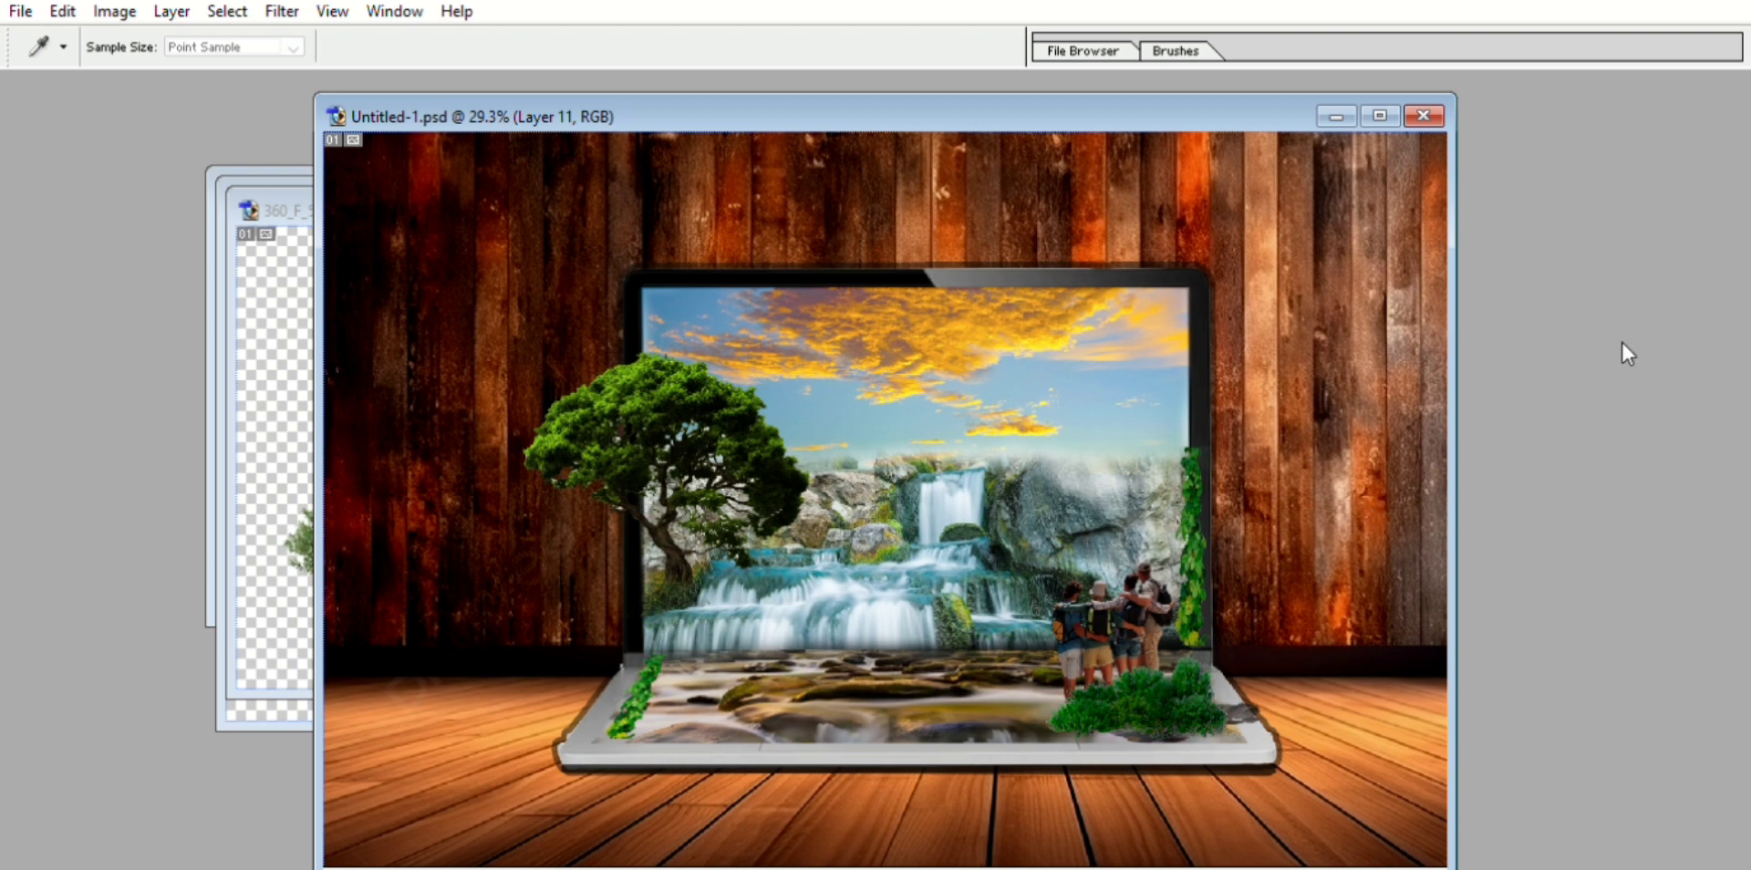
{"action": "key", "text": "v"}
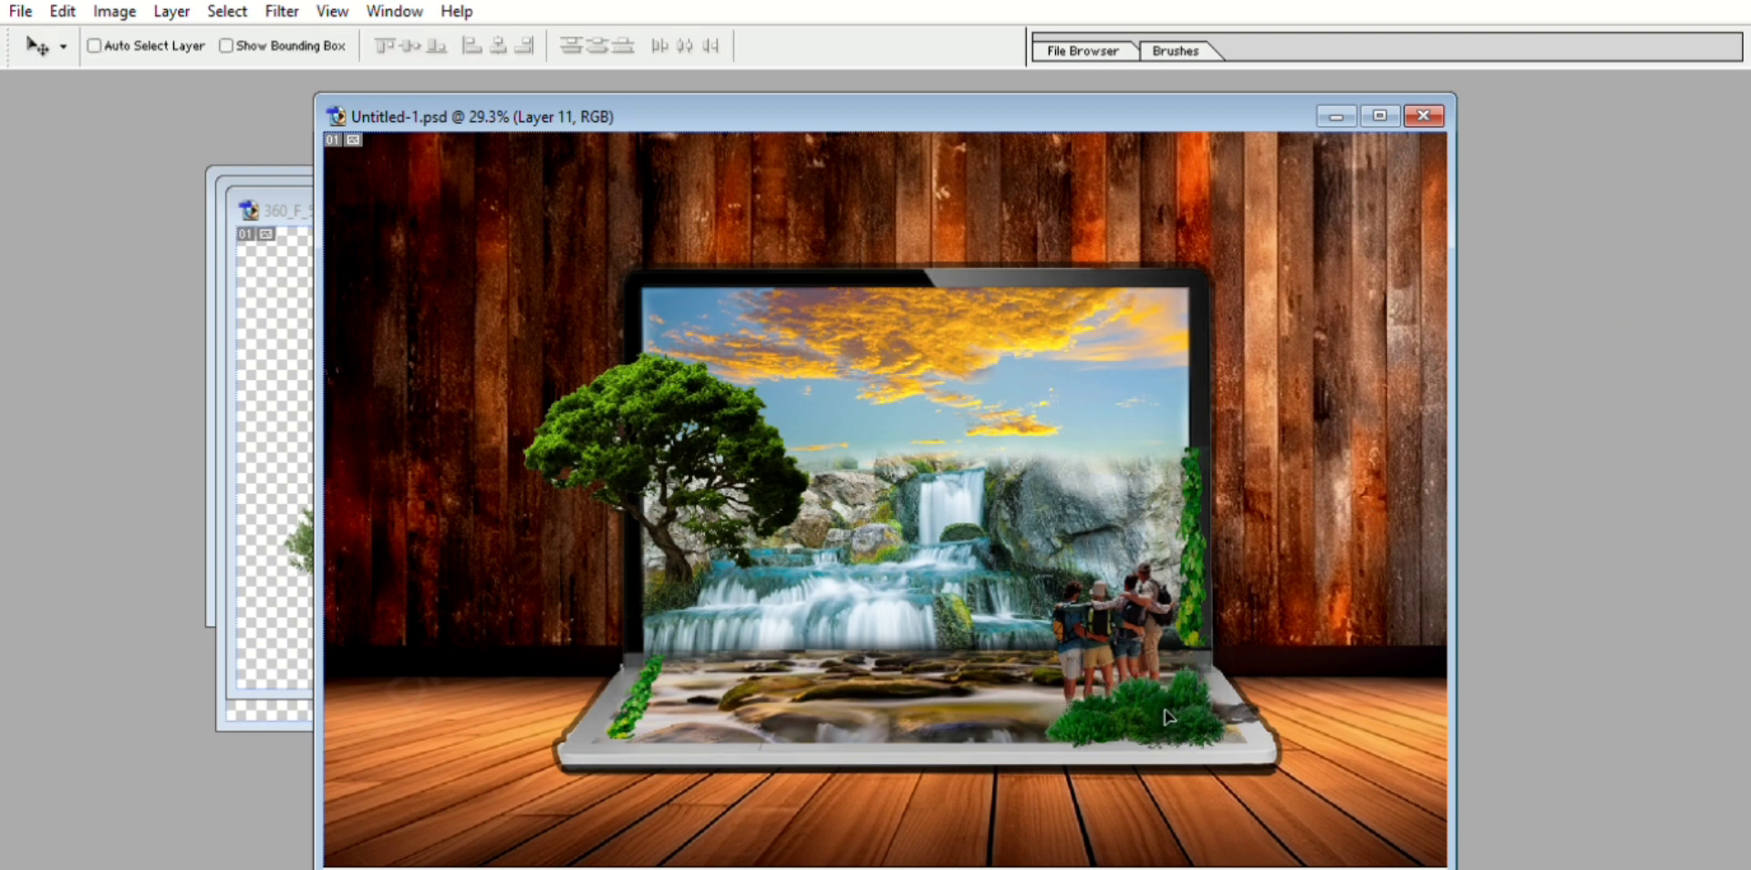
{"action": "left_click_drag", "start_coordinate": [1164, 715], "coordinate": [1181, 720]}
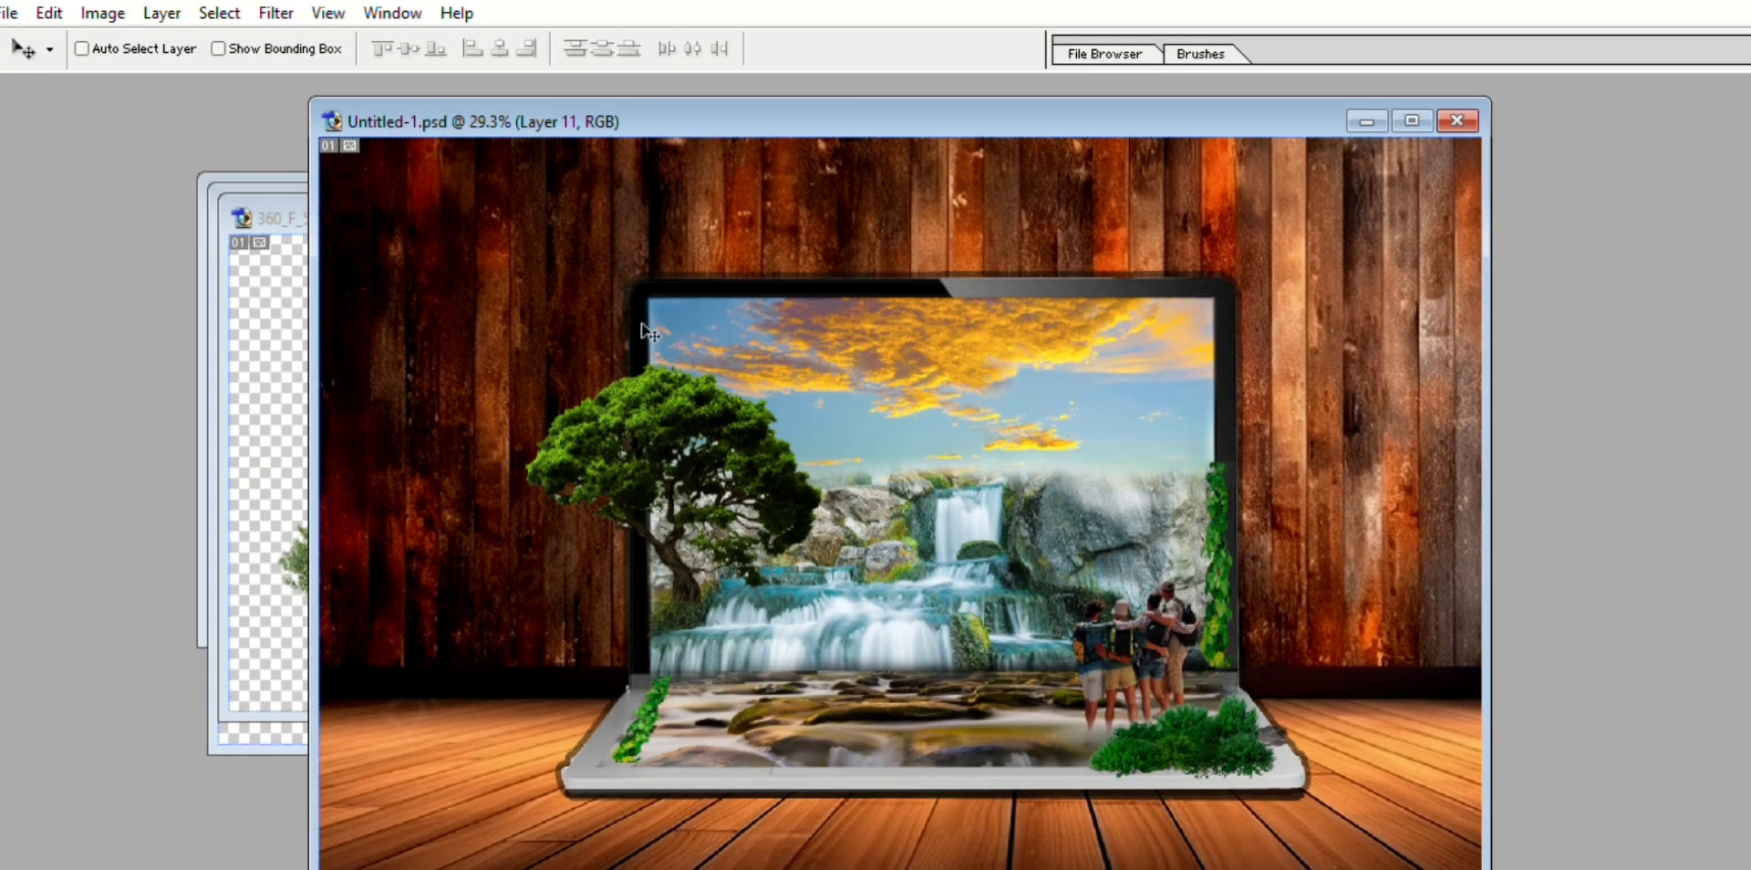
Move the shrub window aside and drop the agave plants into the laptop composition.
{"action": "left_click", "coordinate": [273, 310]}
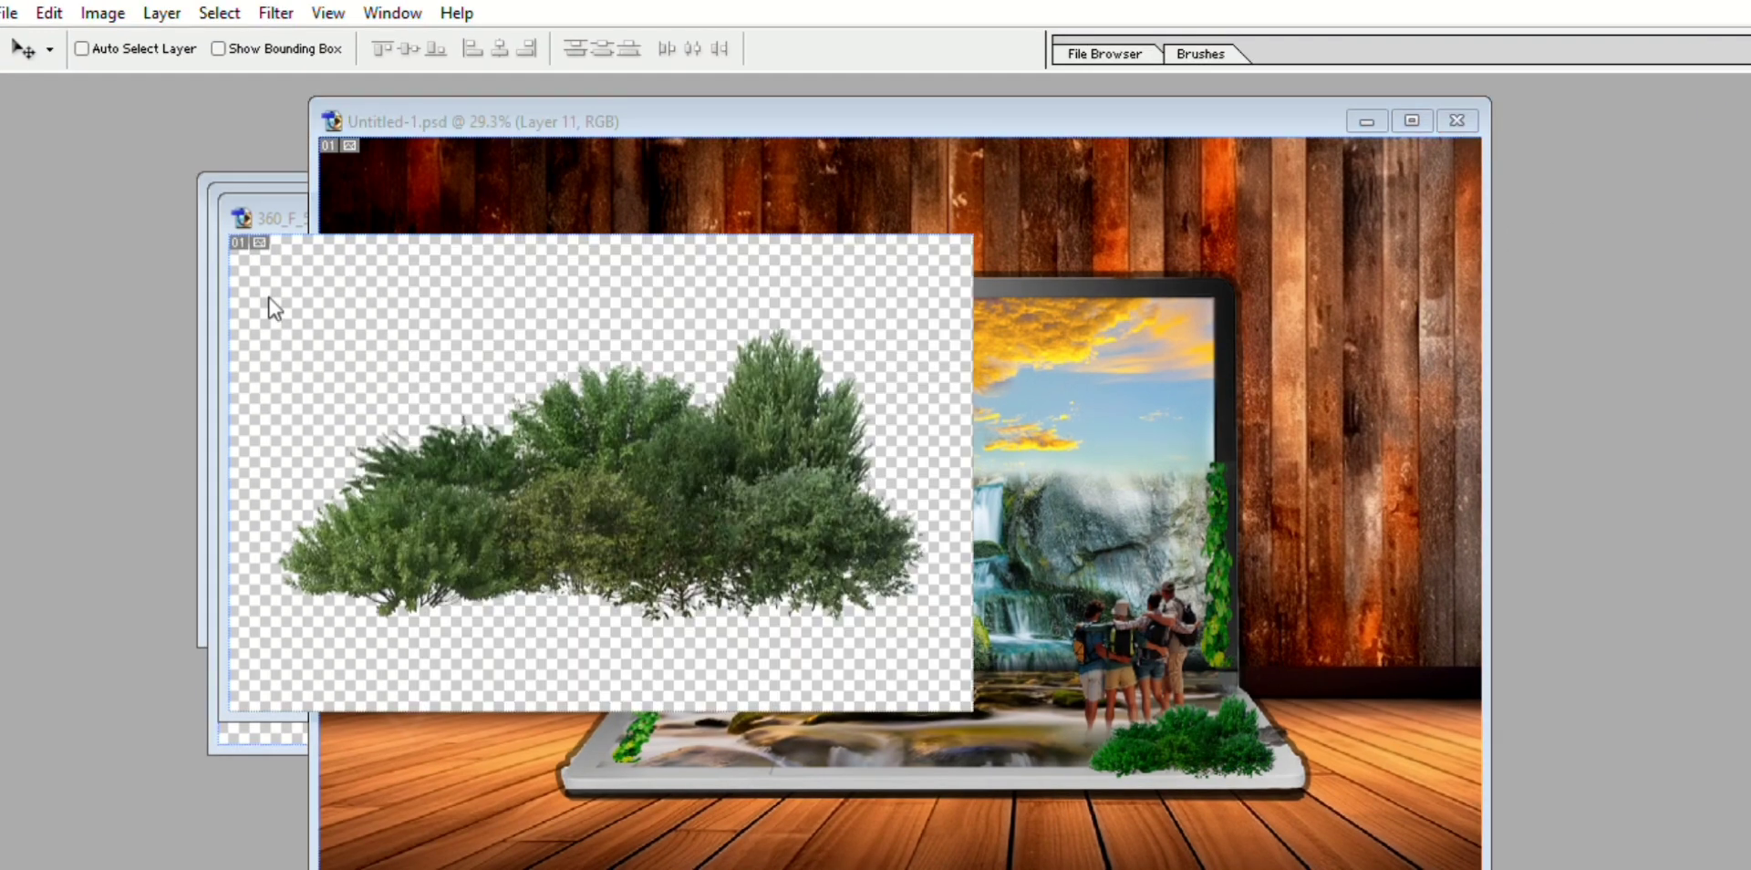
{"action": "left_click_drag", "start_coordinate": [394, 237], "coordinate": [374, 479]}
{"action": "left_click", "coordinate": [265, 336]}
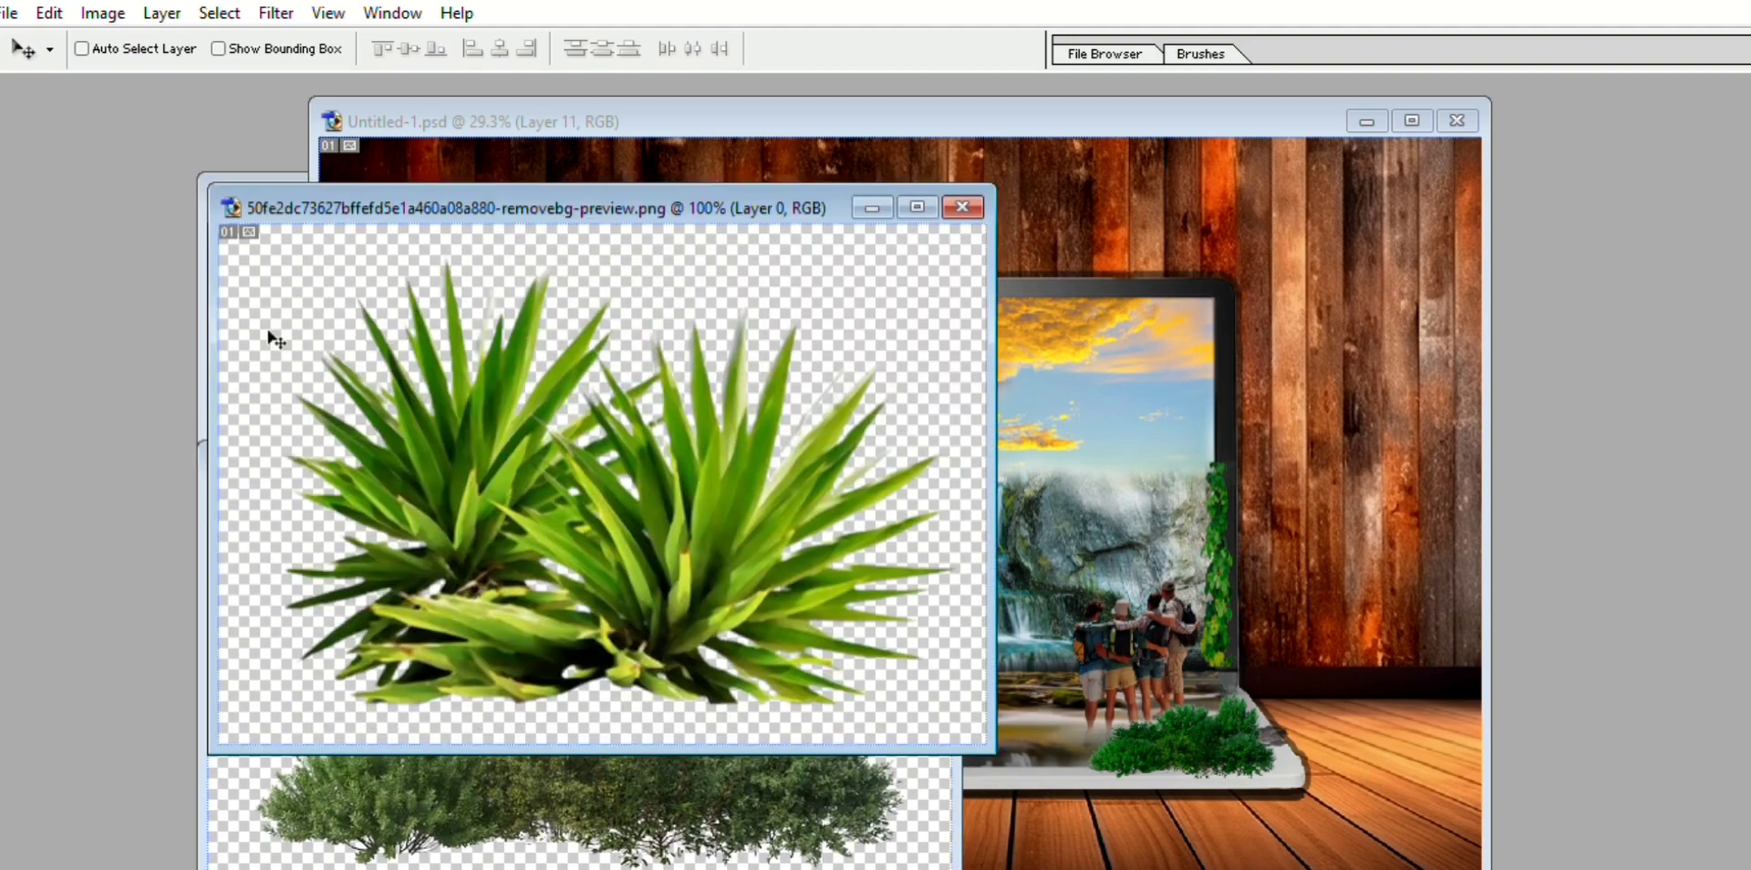
{"action": "mouse_move", "coordinate": [430, 403]}
{"action": "left_mouse_down"}
{"action": "mouse_move", "coordinate": [1109, 638]}
{"action": "mouse_move", "coordinate": [725, 702]}
{"action": "left_mouse_up"}
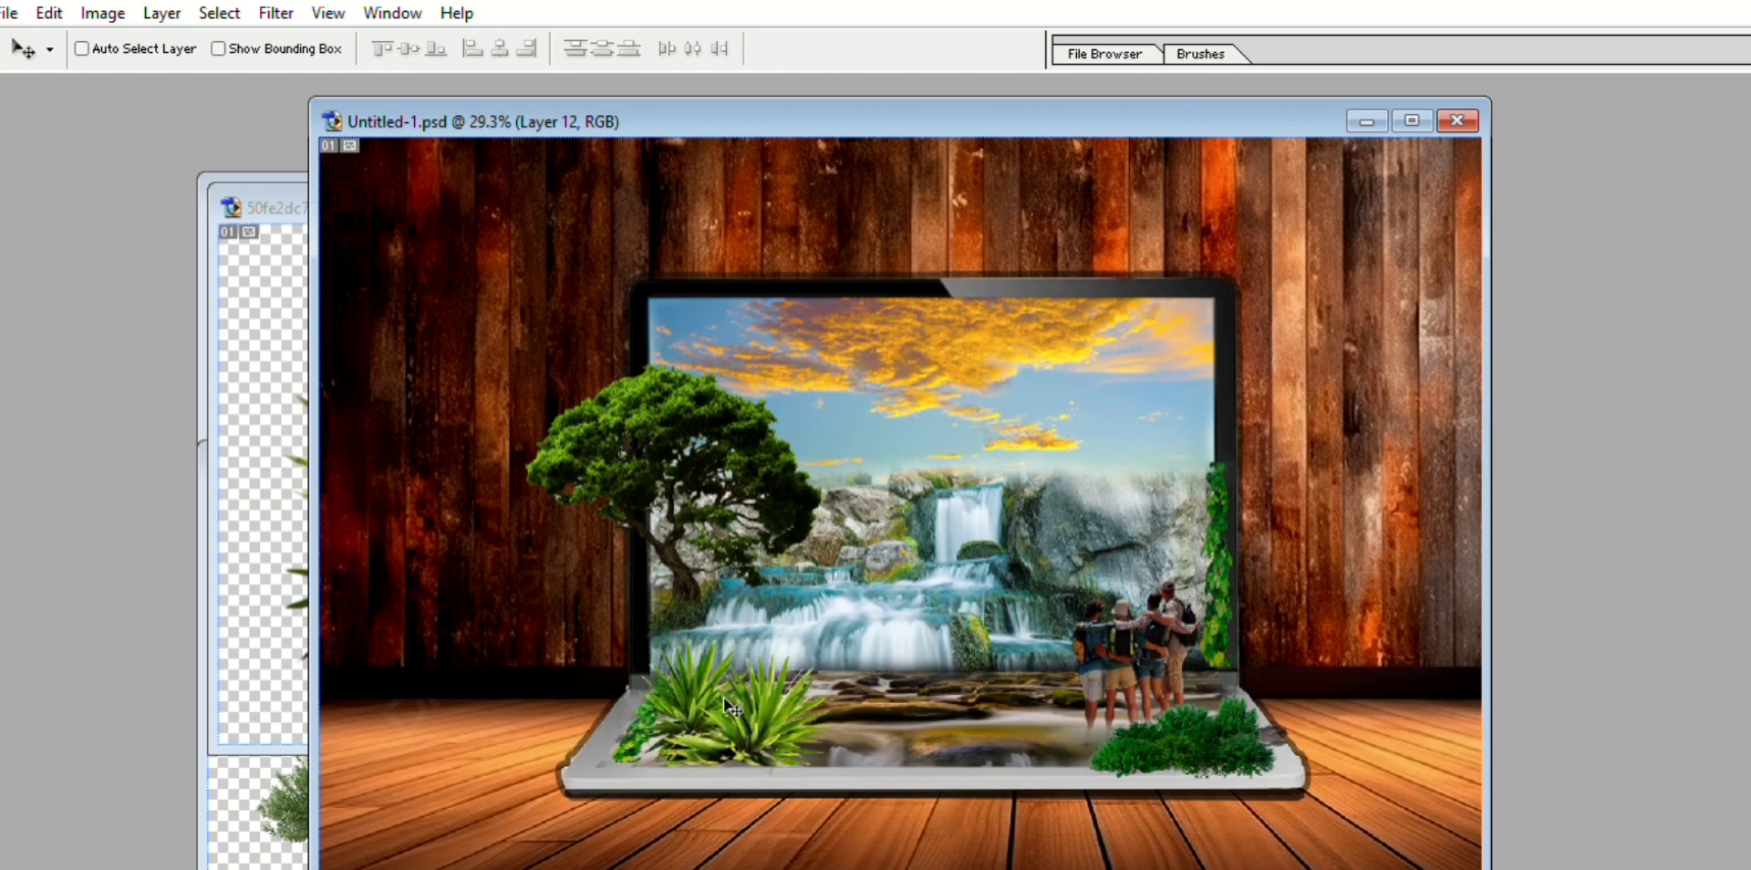
Shift the agave plants slightly left and down onto the keyboard's front-left.
{"action": "scroll", "coordinate": [726, 699], "scroll_direction": "up", "scroll_amount": 1}
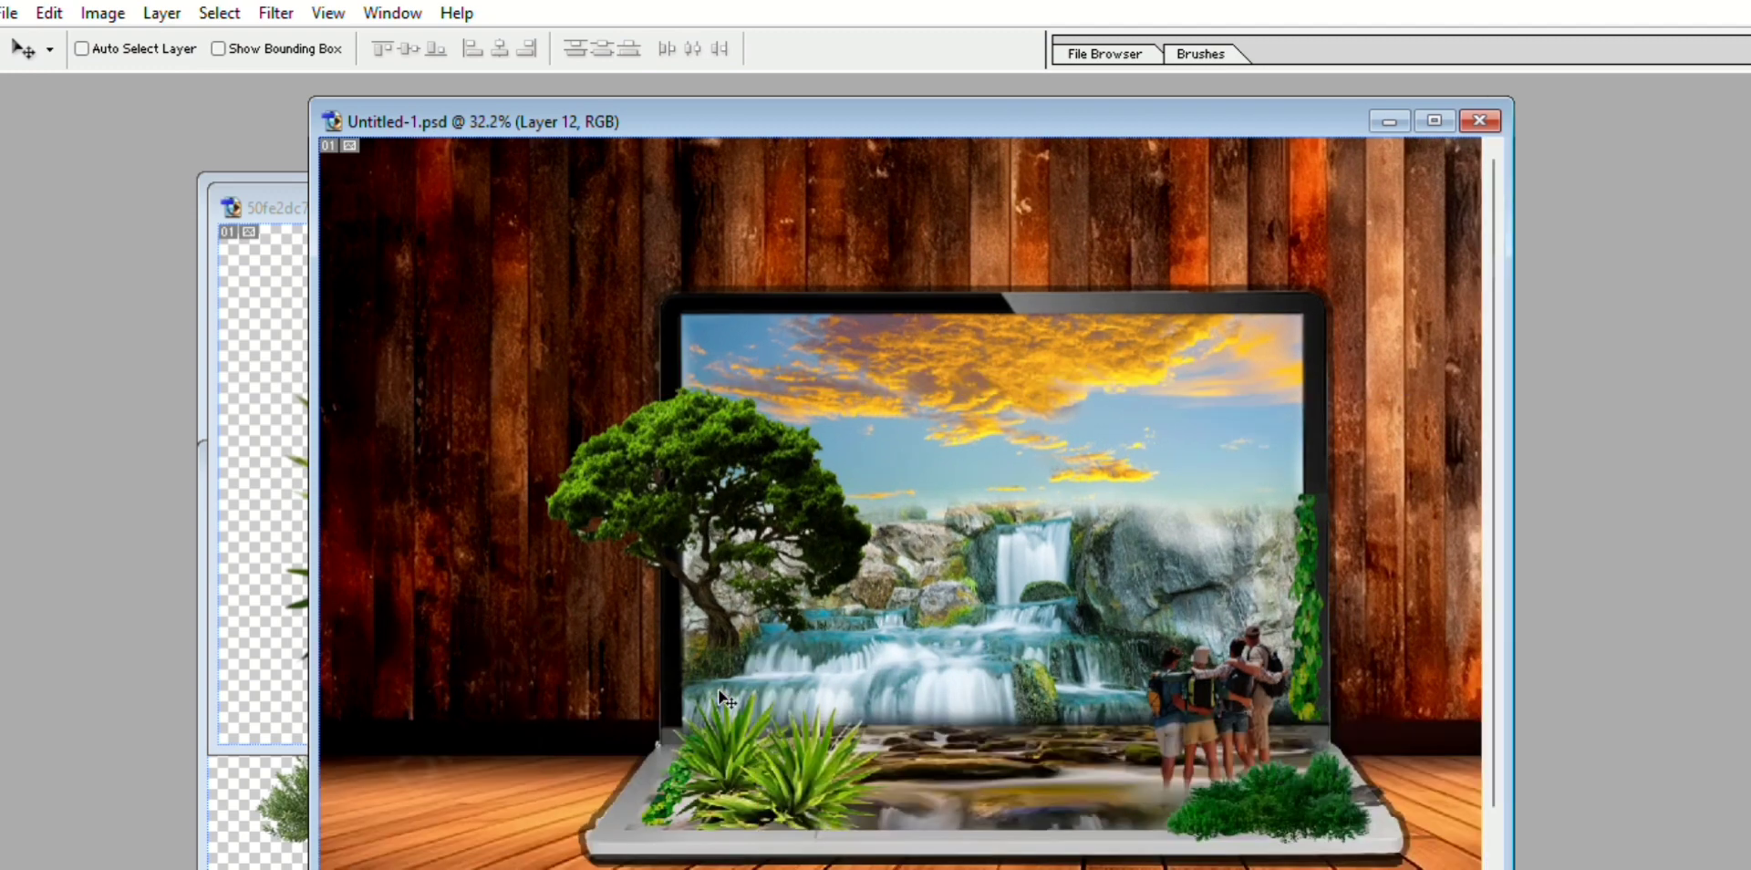
{"action": "scroll", "coordinate": [764, 746], "scroll_direction": "down", "scroll_amount": 2}
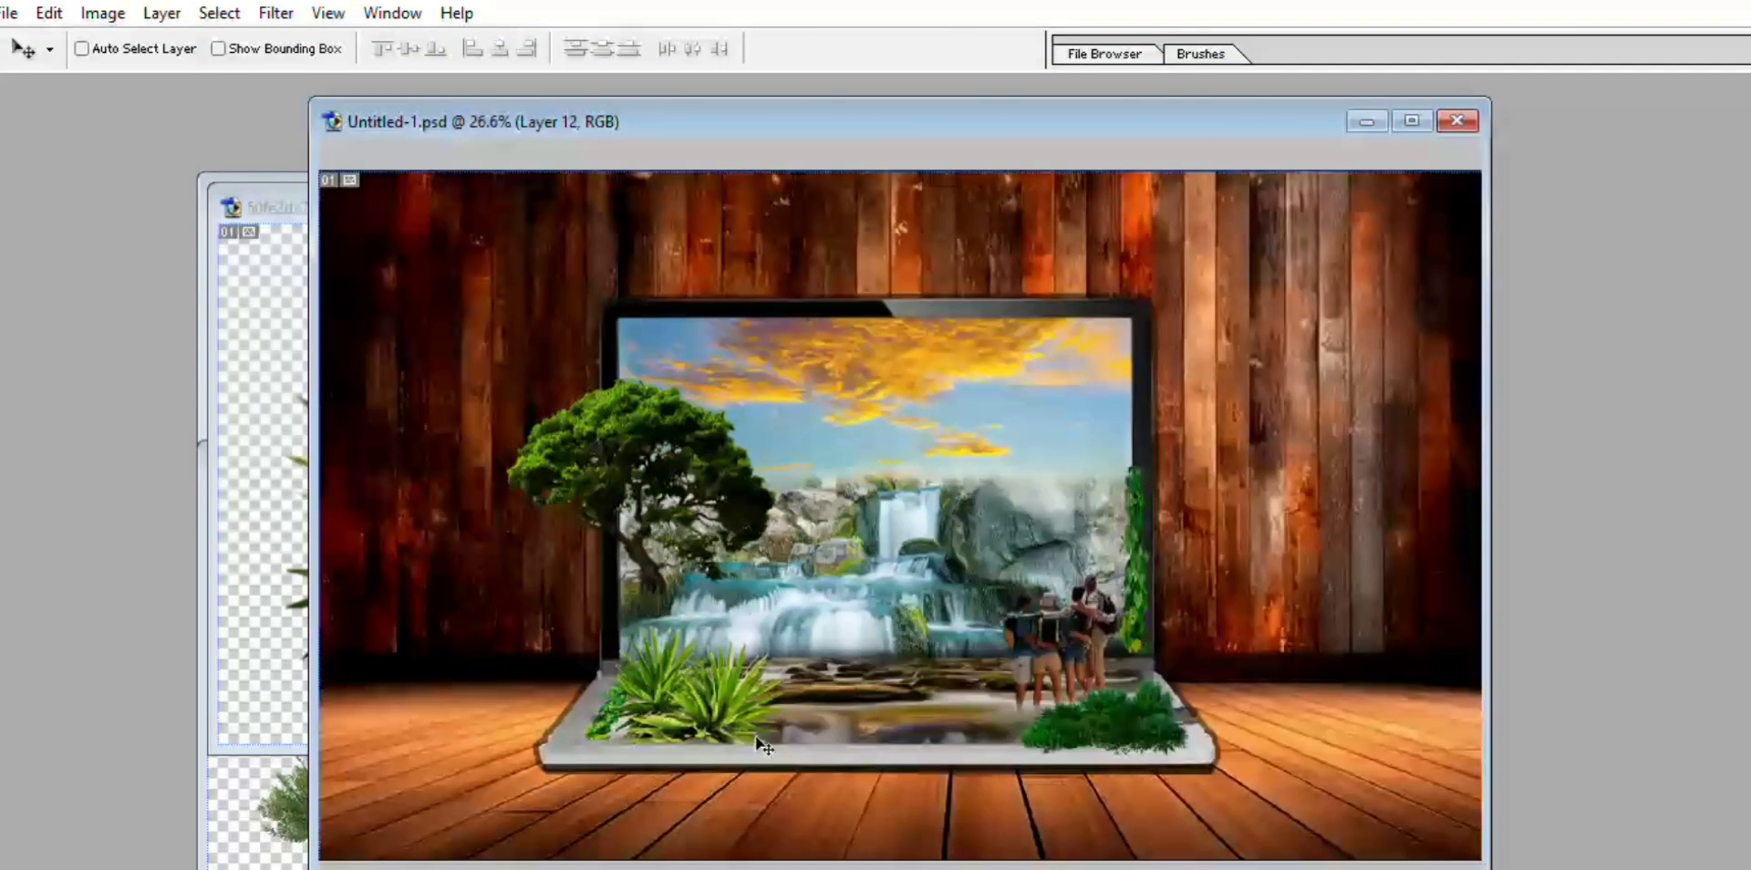
{"action": "key", "text": "i"}
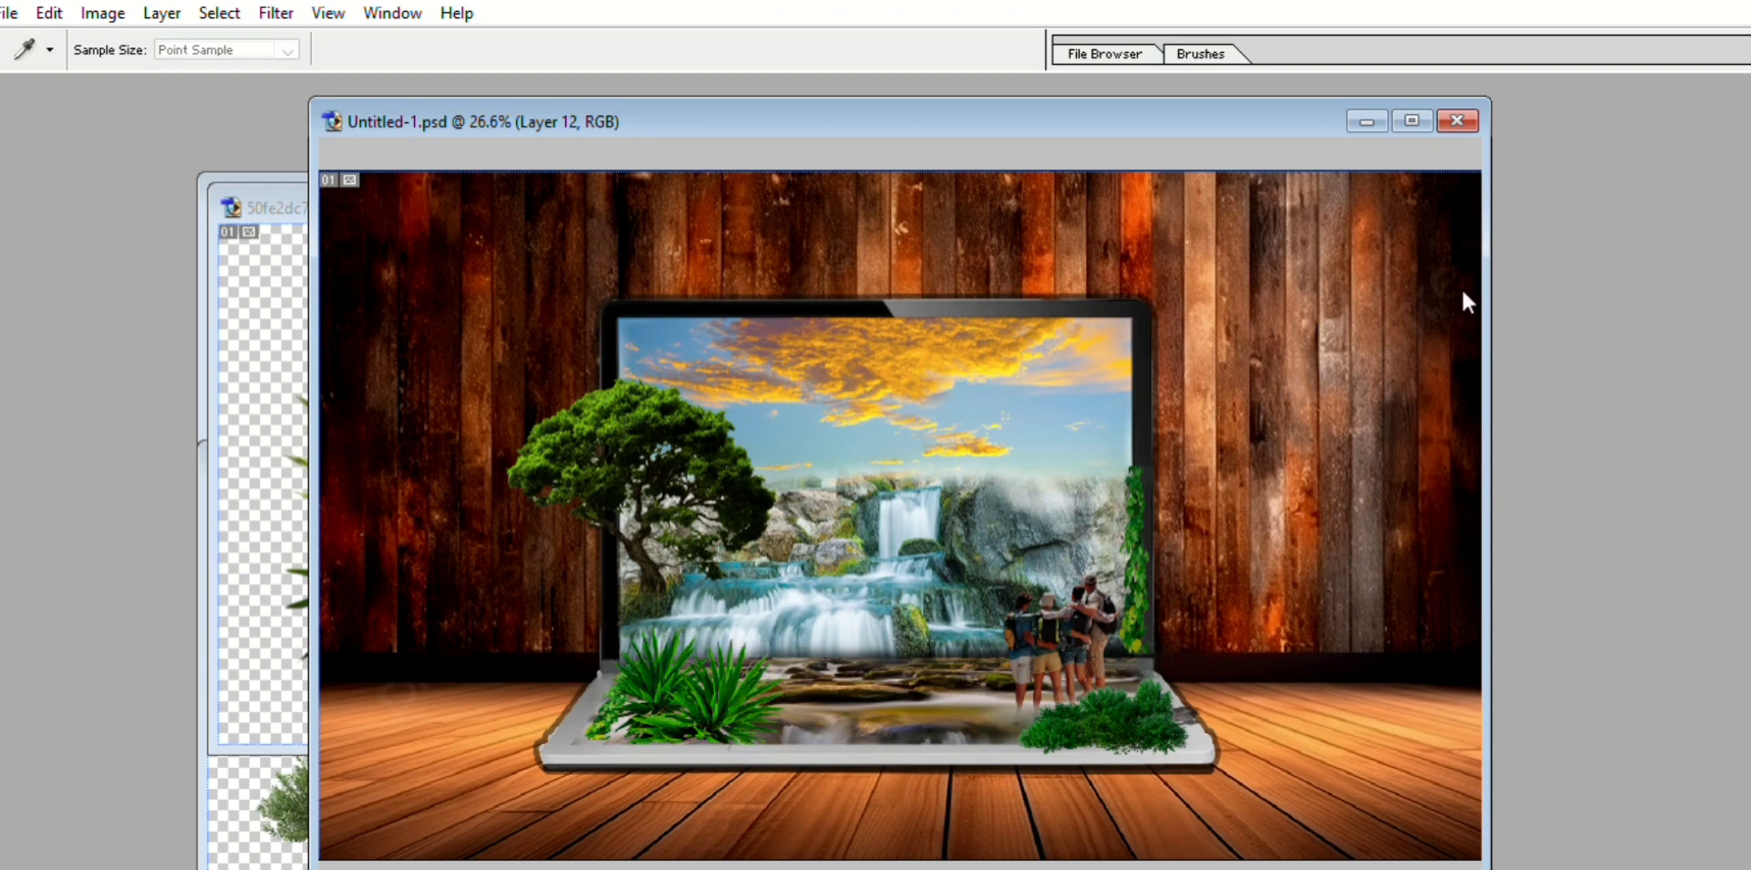
{"action": "key", "text": "v"}
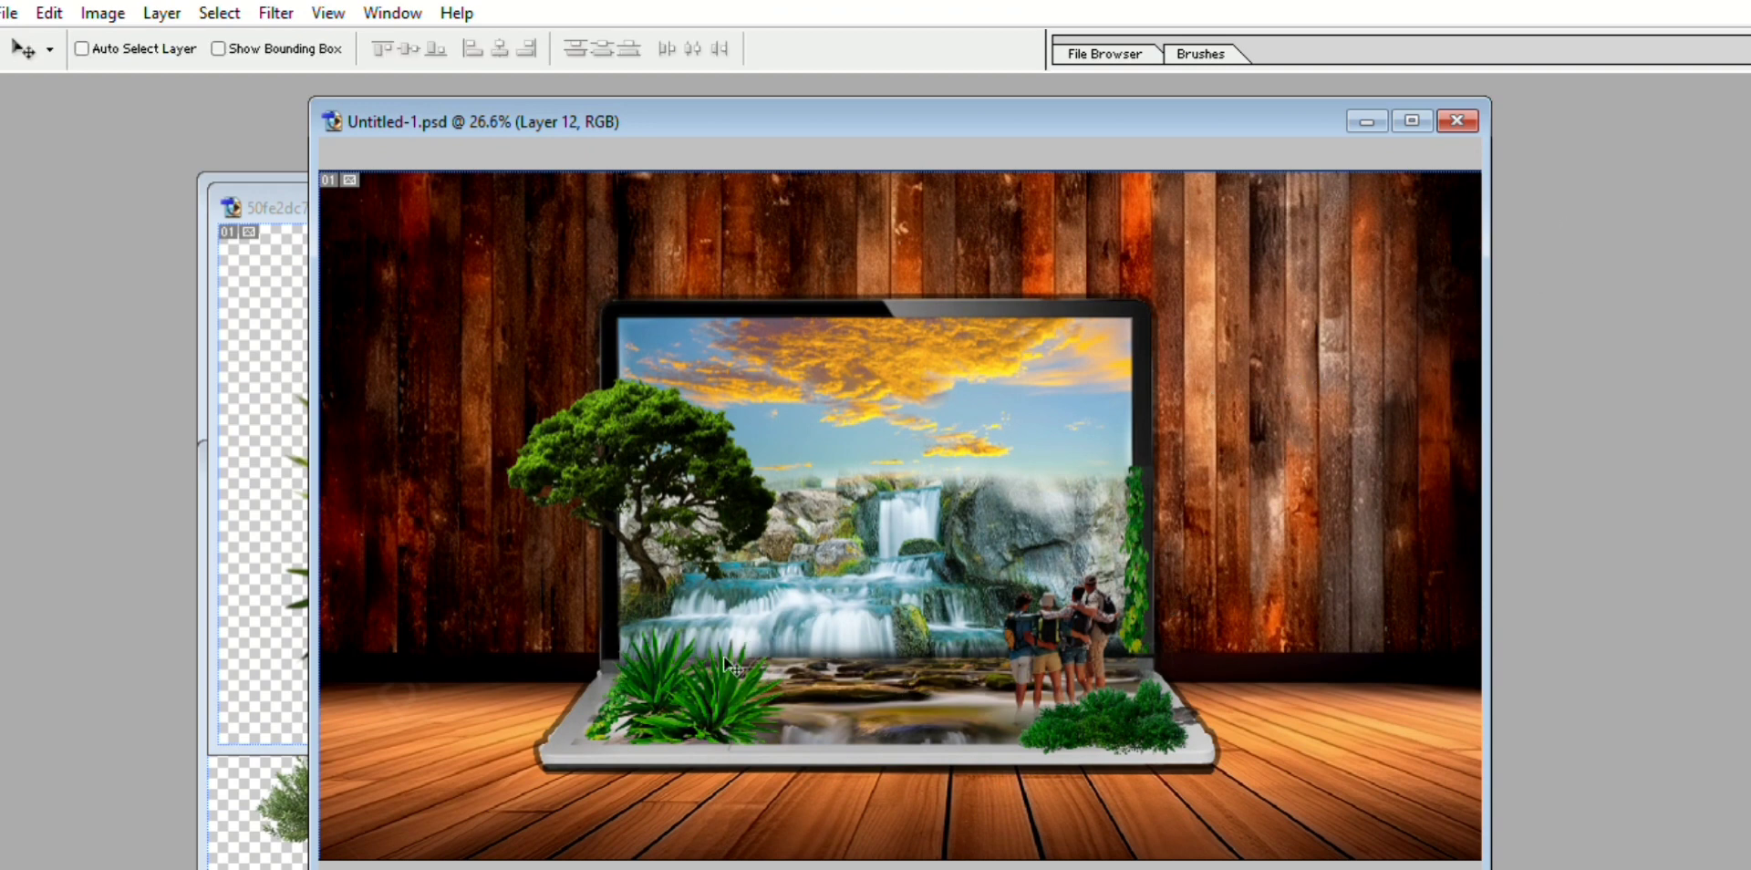
{"action": "left_click_drag", "start_coordinate": [709, 682], "coordinate": [694, 691]}
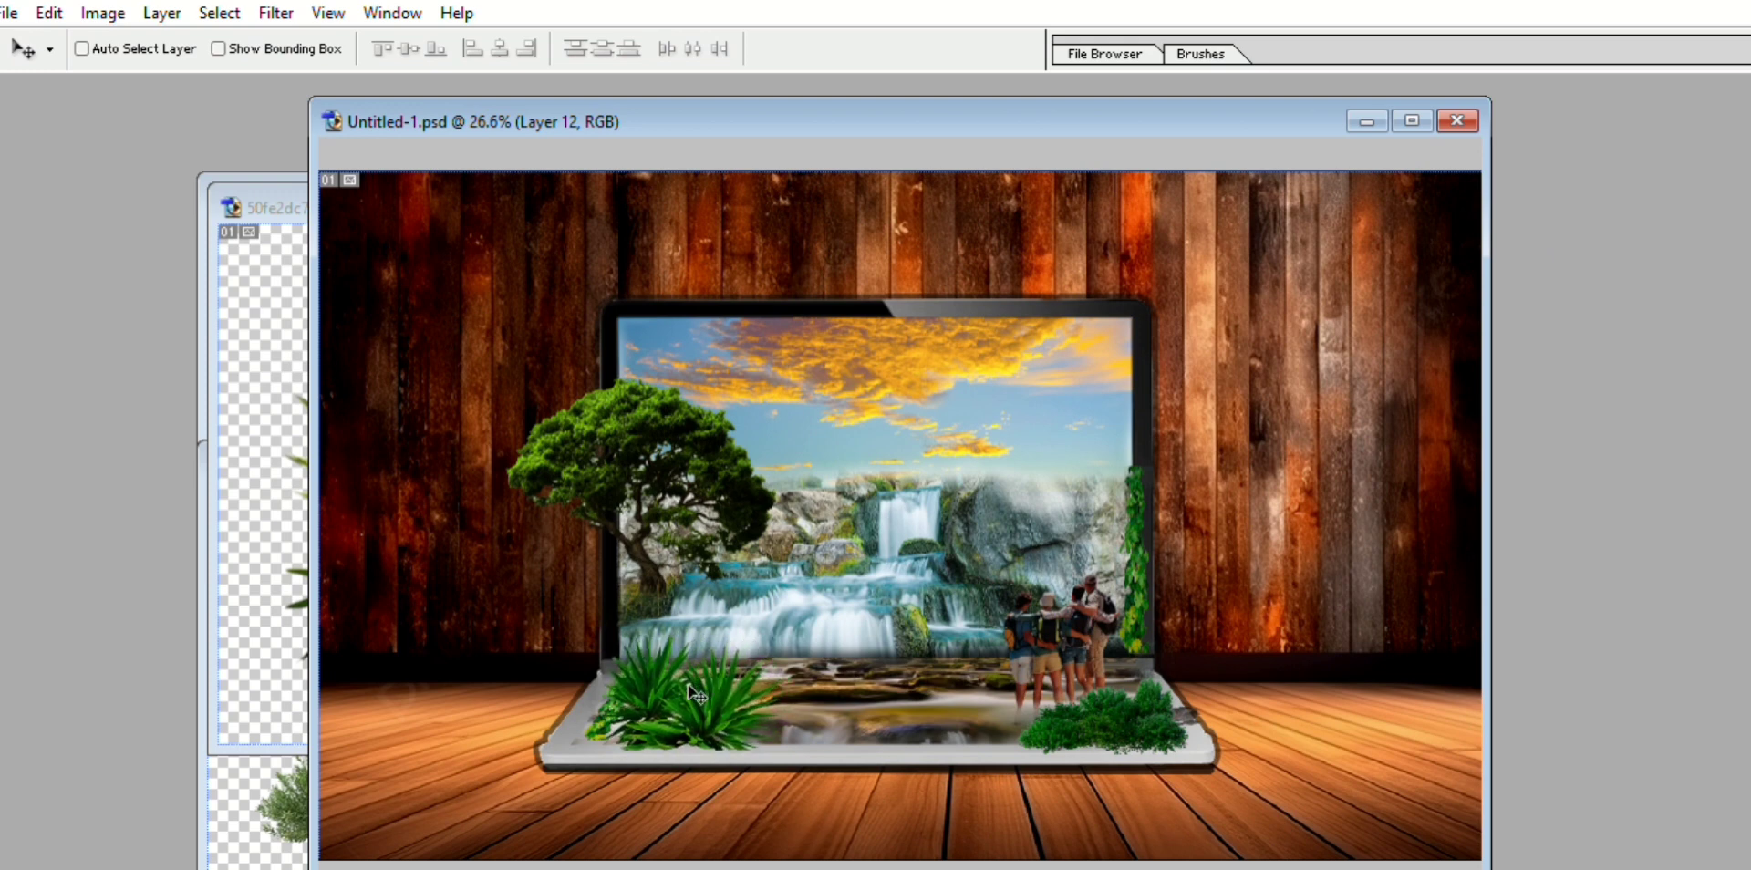
Enlarge the shrub beside the hikers (Layer 11) to 111.1%.
{"action": "left_click", "coordinate": [1153, 704], "text": "ctrl"}
{"action": "key", "text": "ctrl+t"}
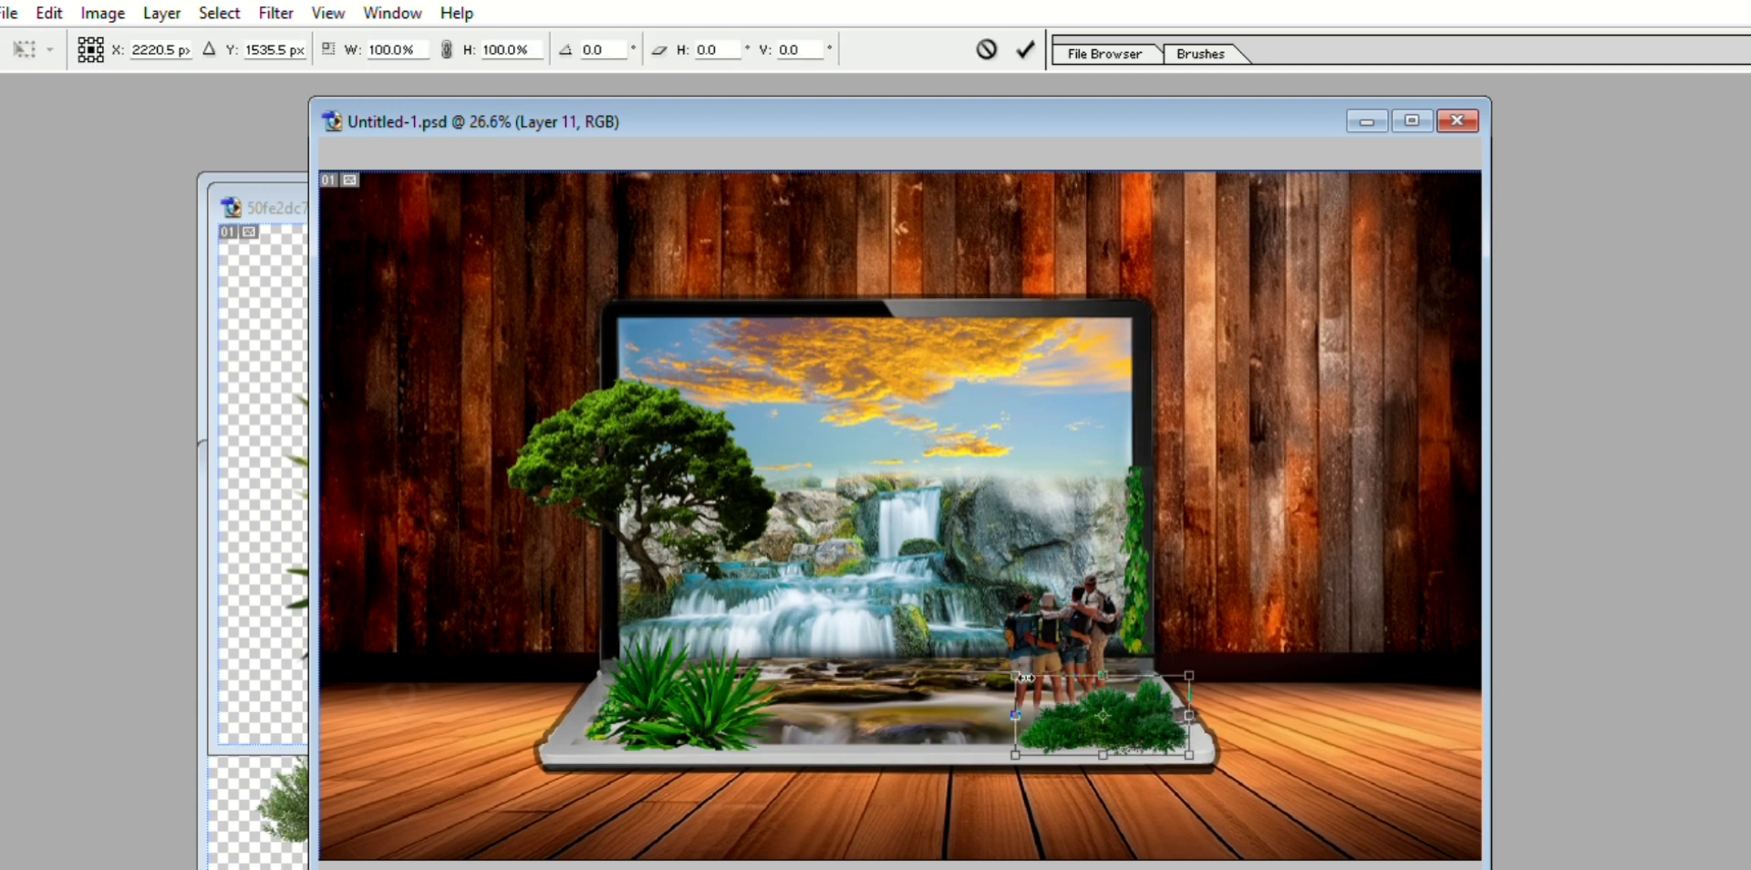
{"action": "left_click_drag", "start_coordinate": [1024, 678], "coordinate": [1010, 650]}
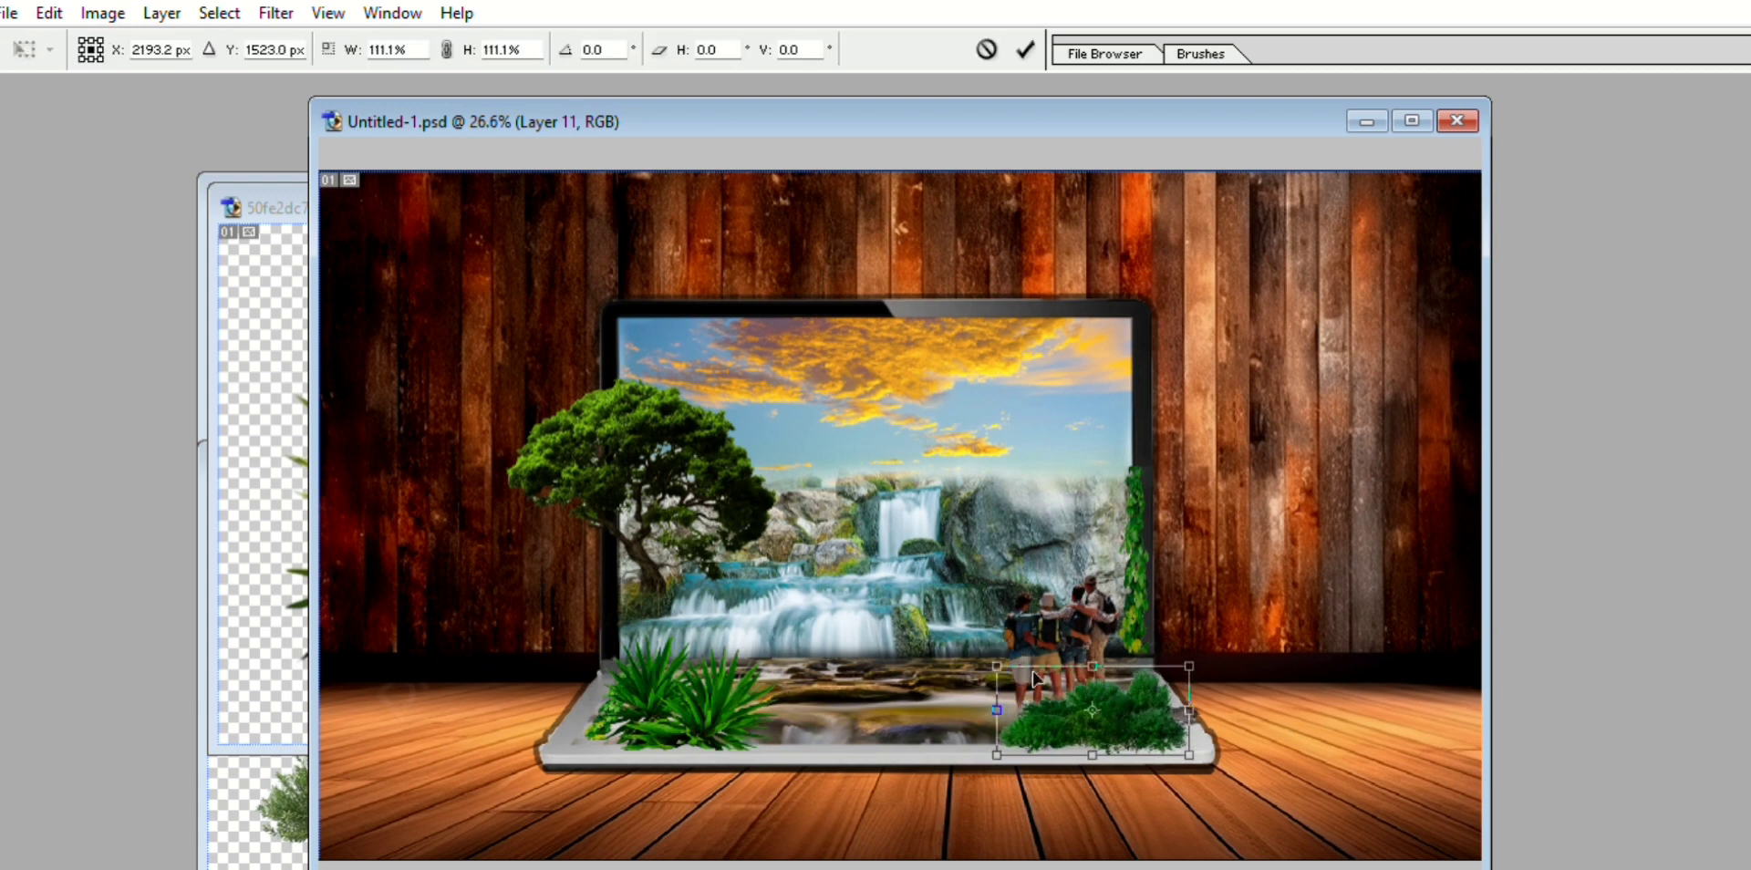
{"action": "key", "text": "Return"}
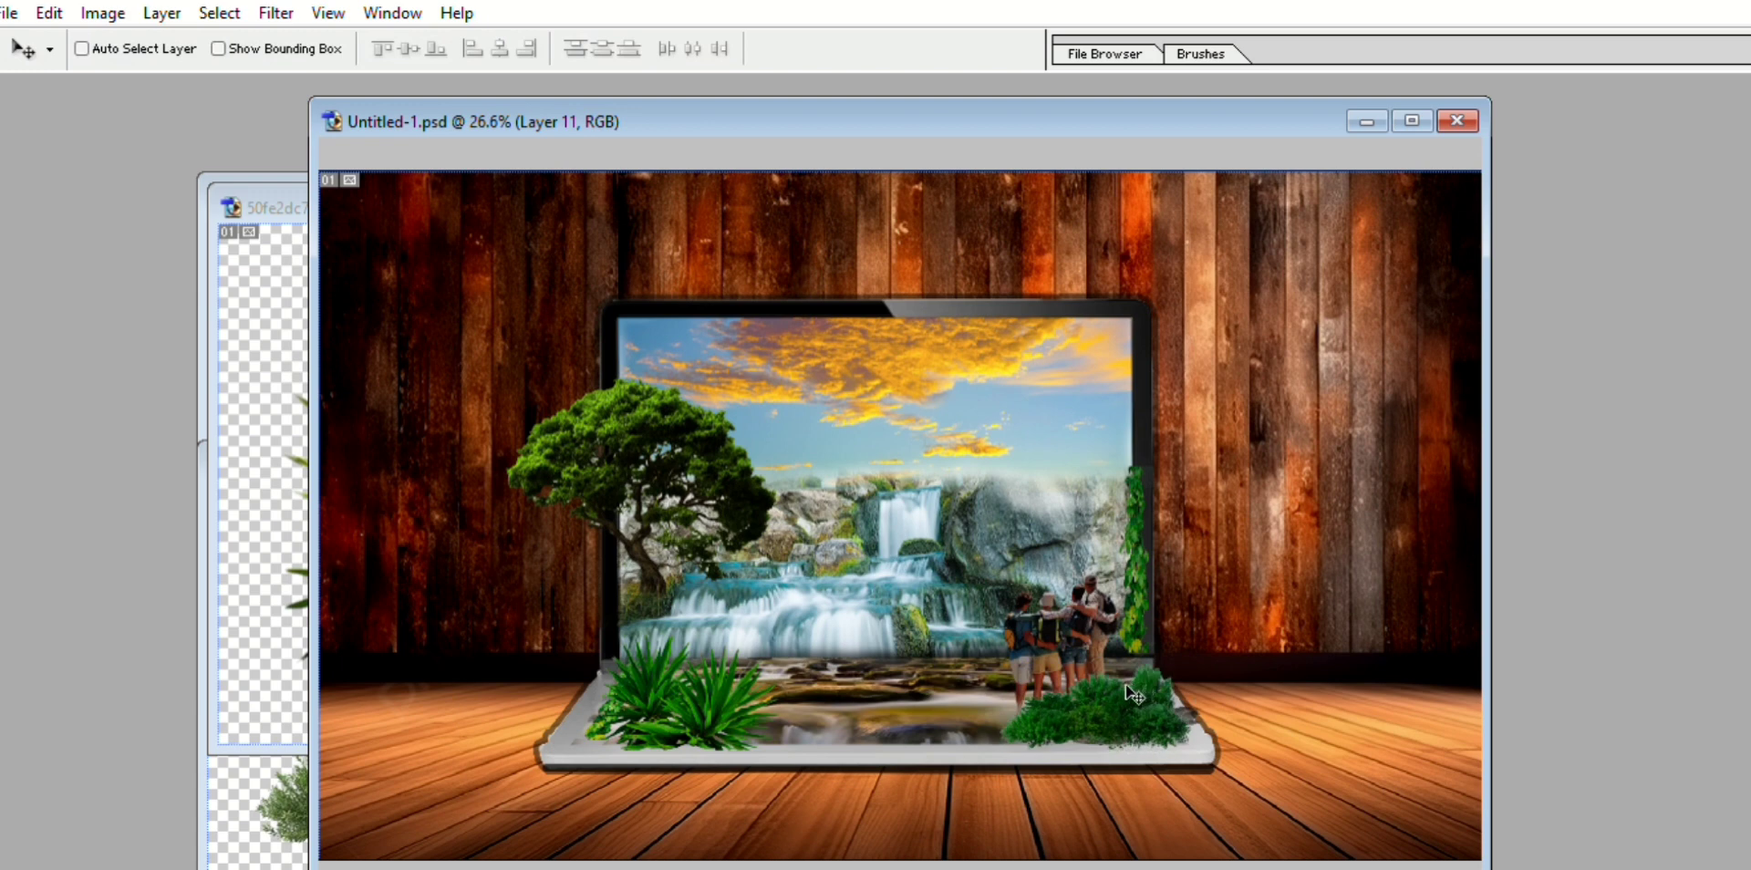
Rescale the shrub to 103.9% and bring the agave image's window back to front.
{"action": "key", "text": "ctrl+t"}
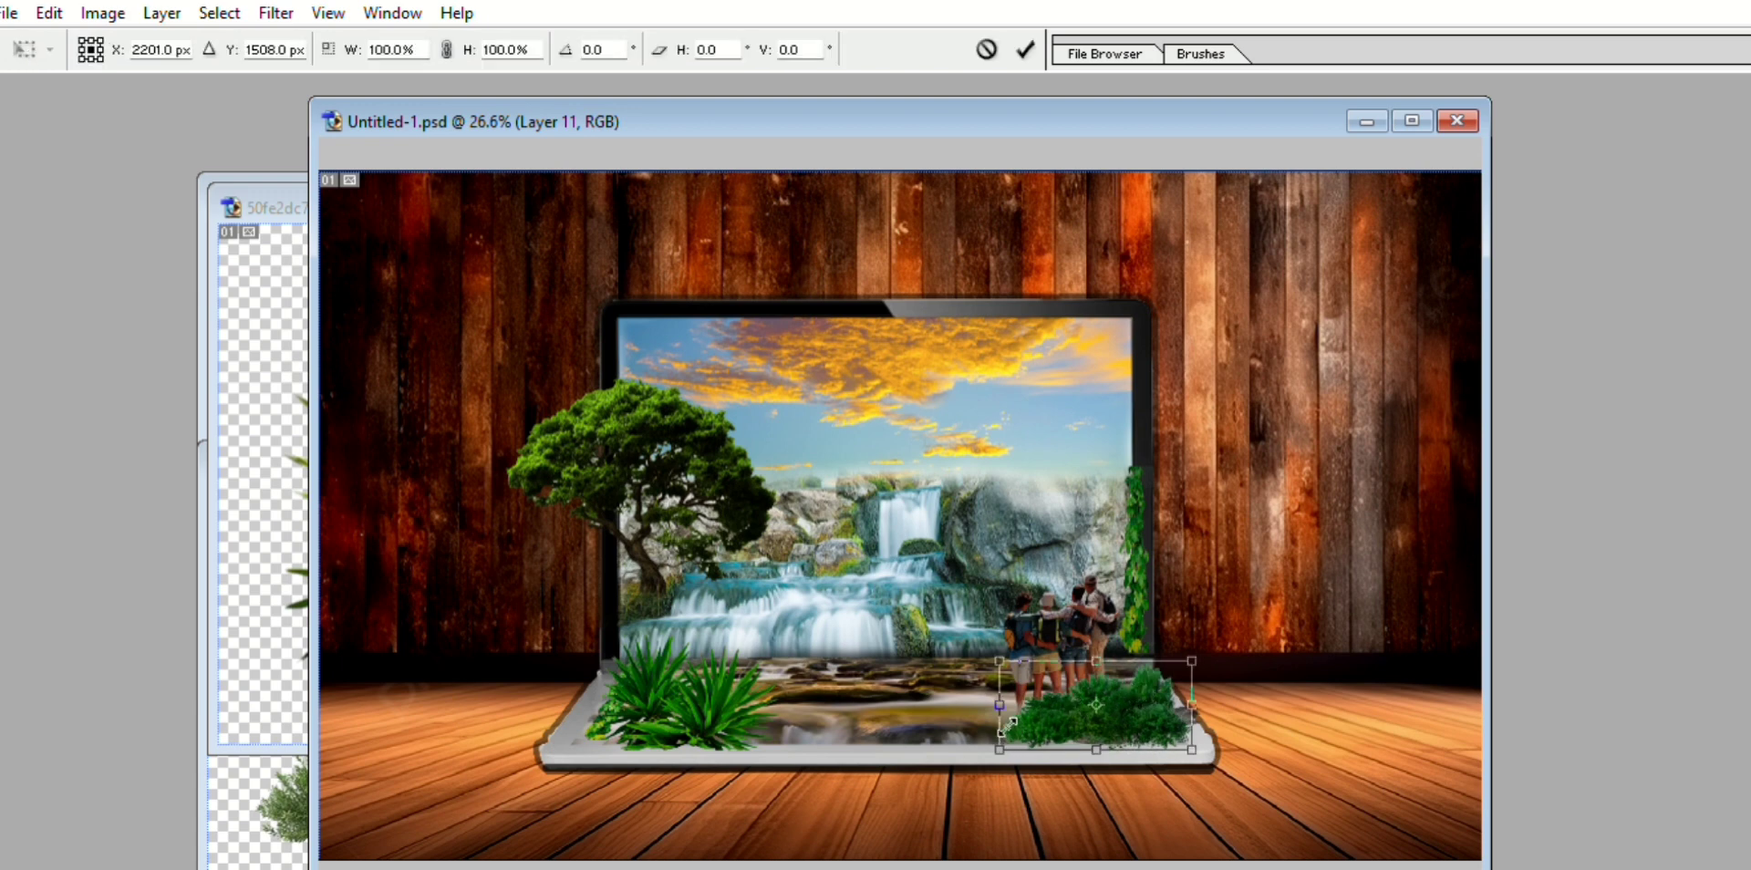
{"action": "left_click_drag", "start_coordinate": [1019, 737], "coordinate": [1002, 727]}
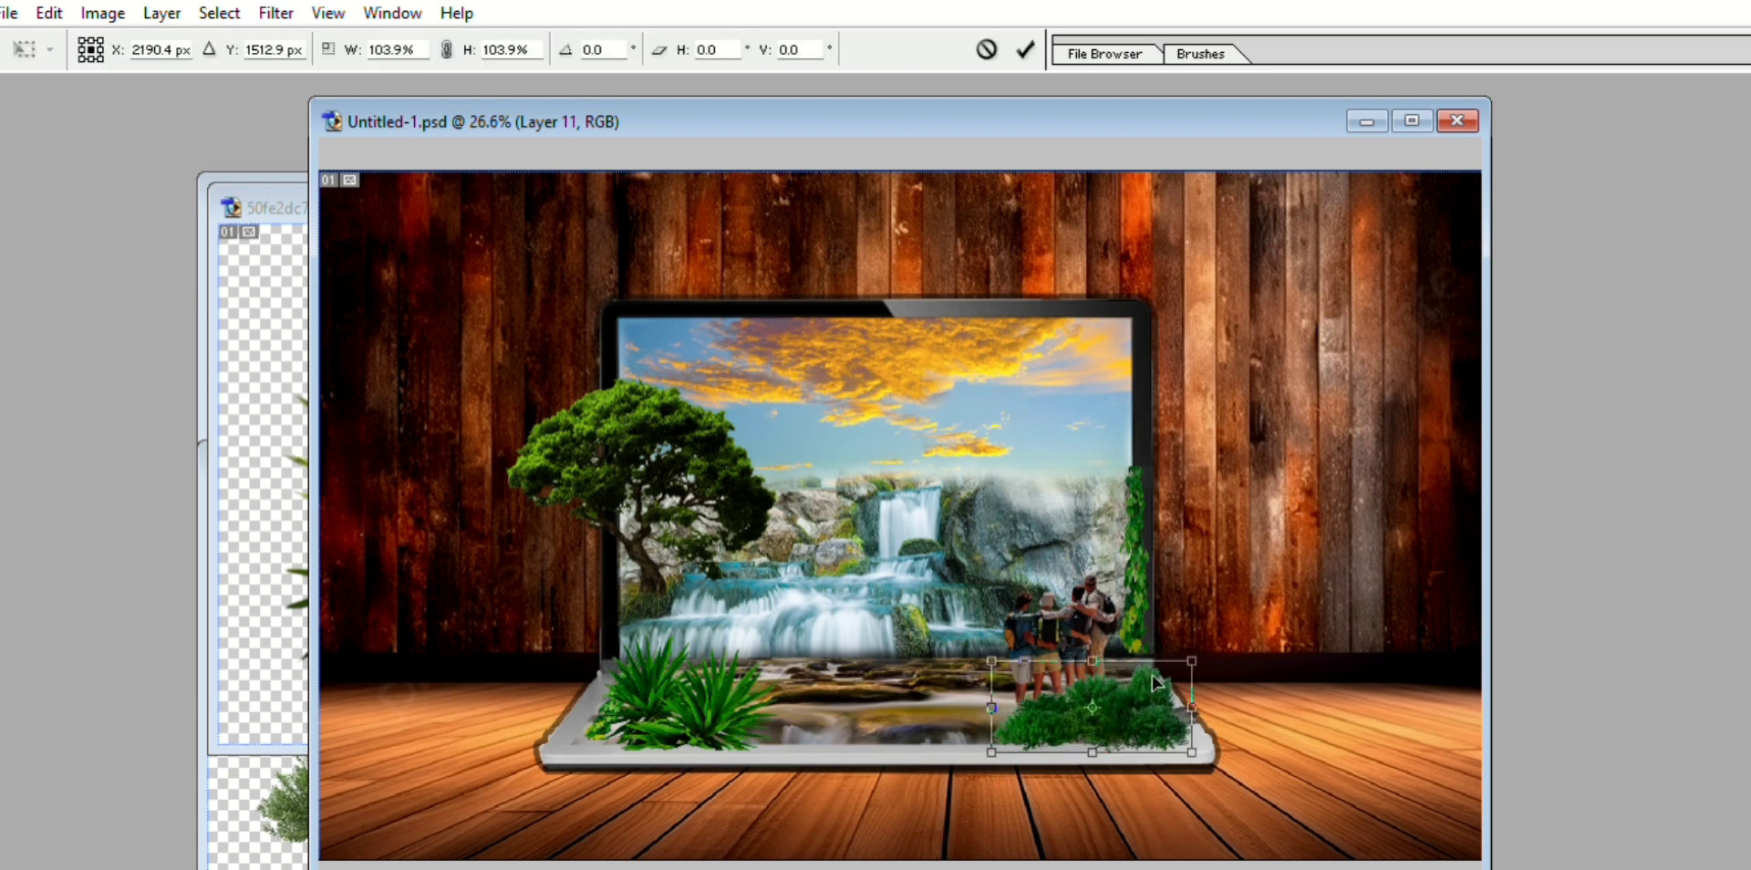
{"action": "key", "text": "Return"}
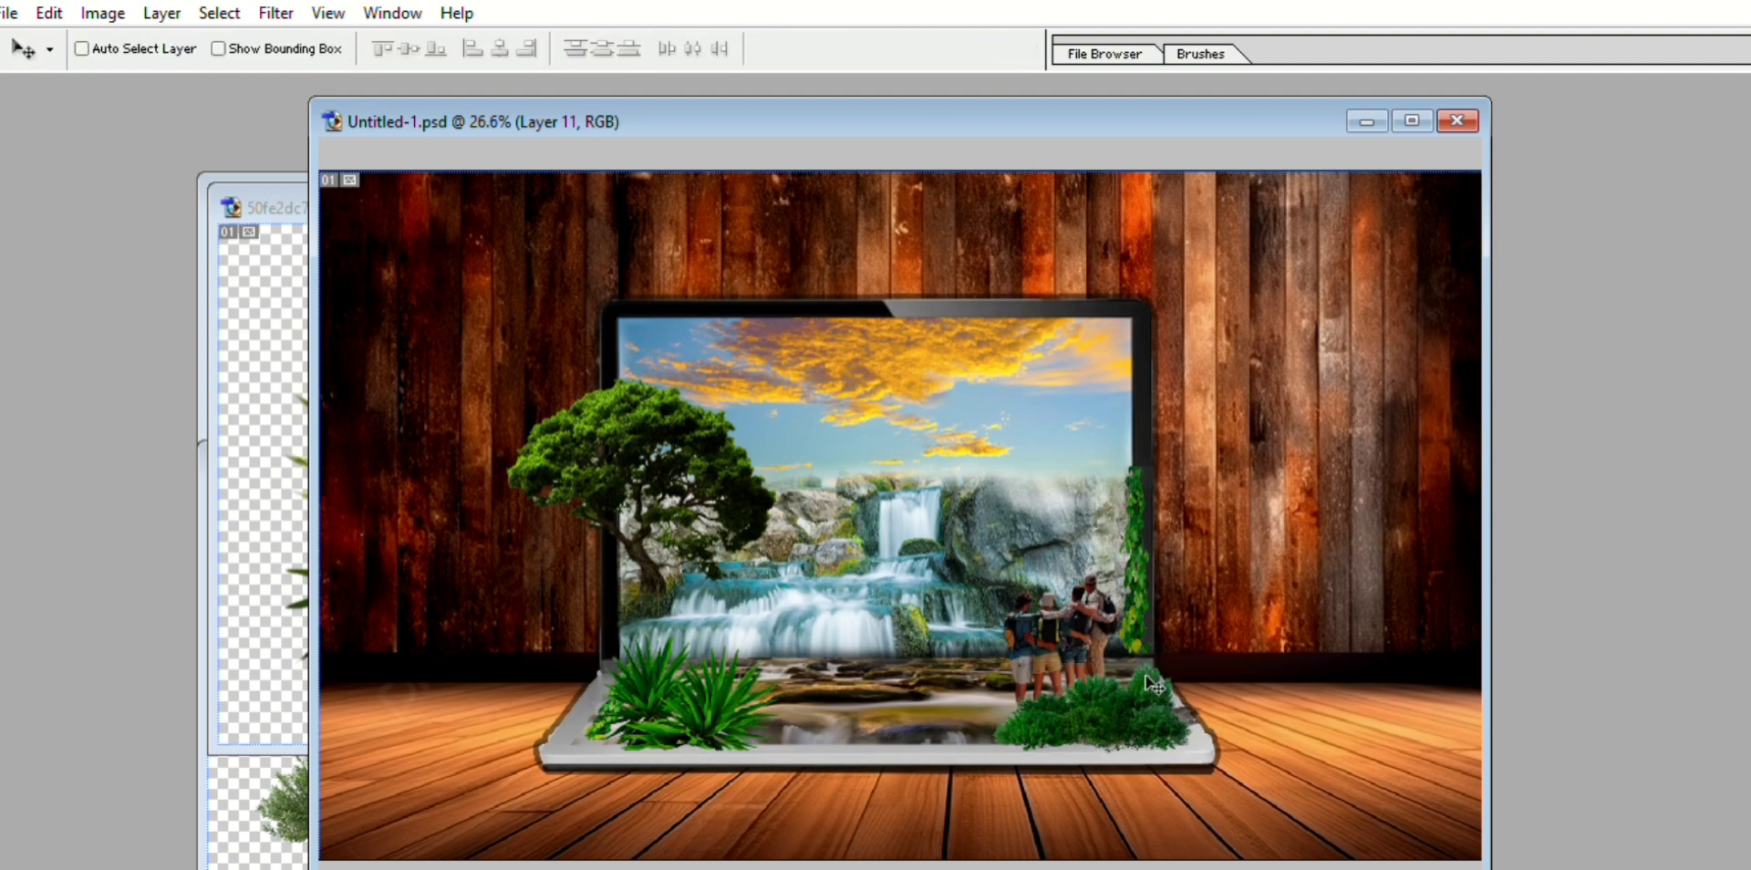
{"action": "scroll", "coordinate": [1154, 679], "scroll_direction": "up", "scroll_amount": 1}
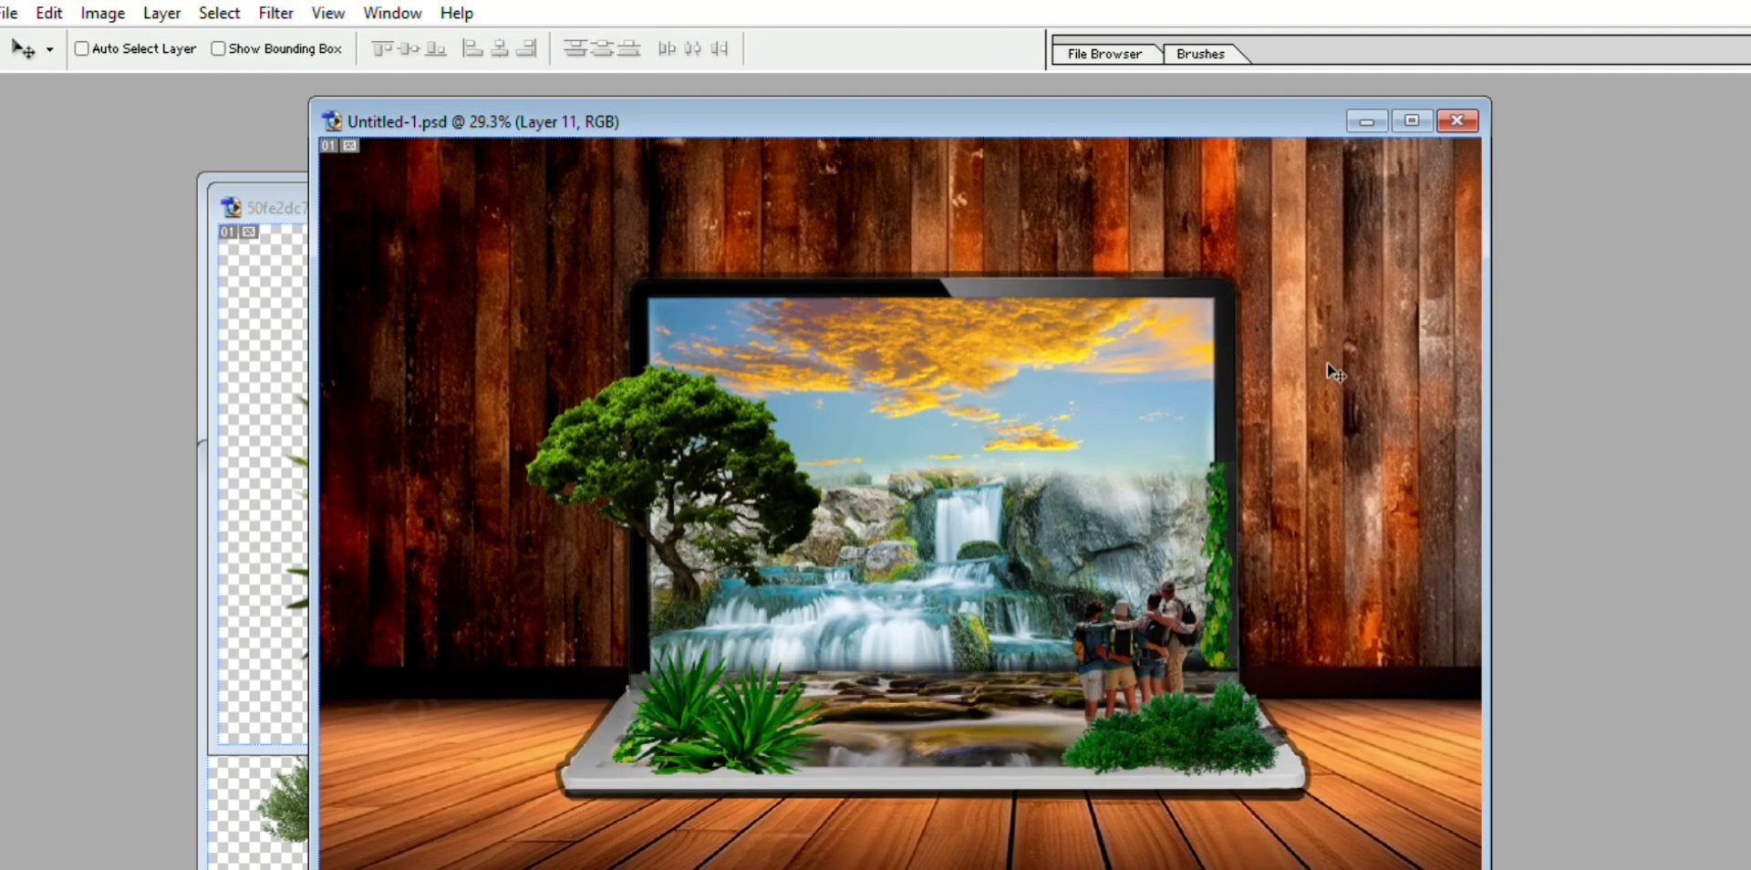
{"action": "key", "text": "ctrl+Tab"}
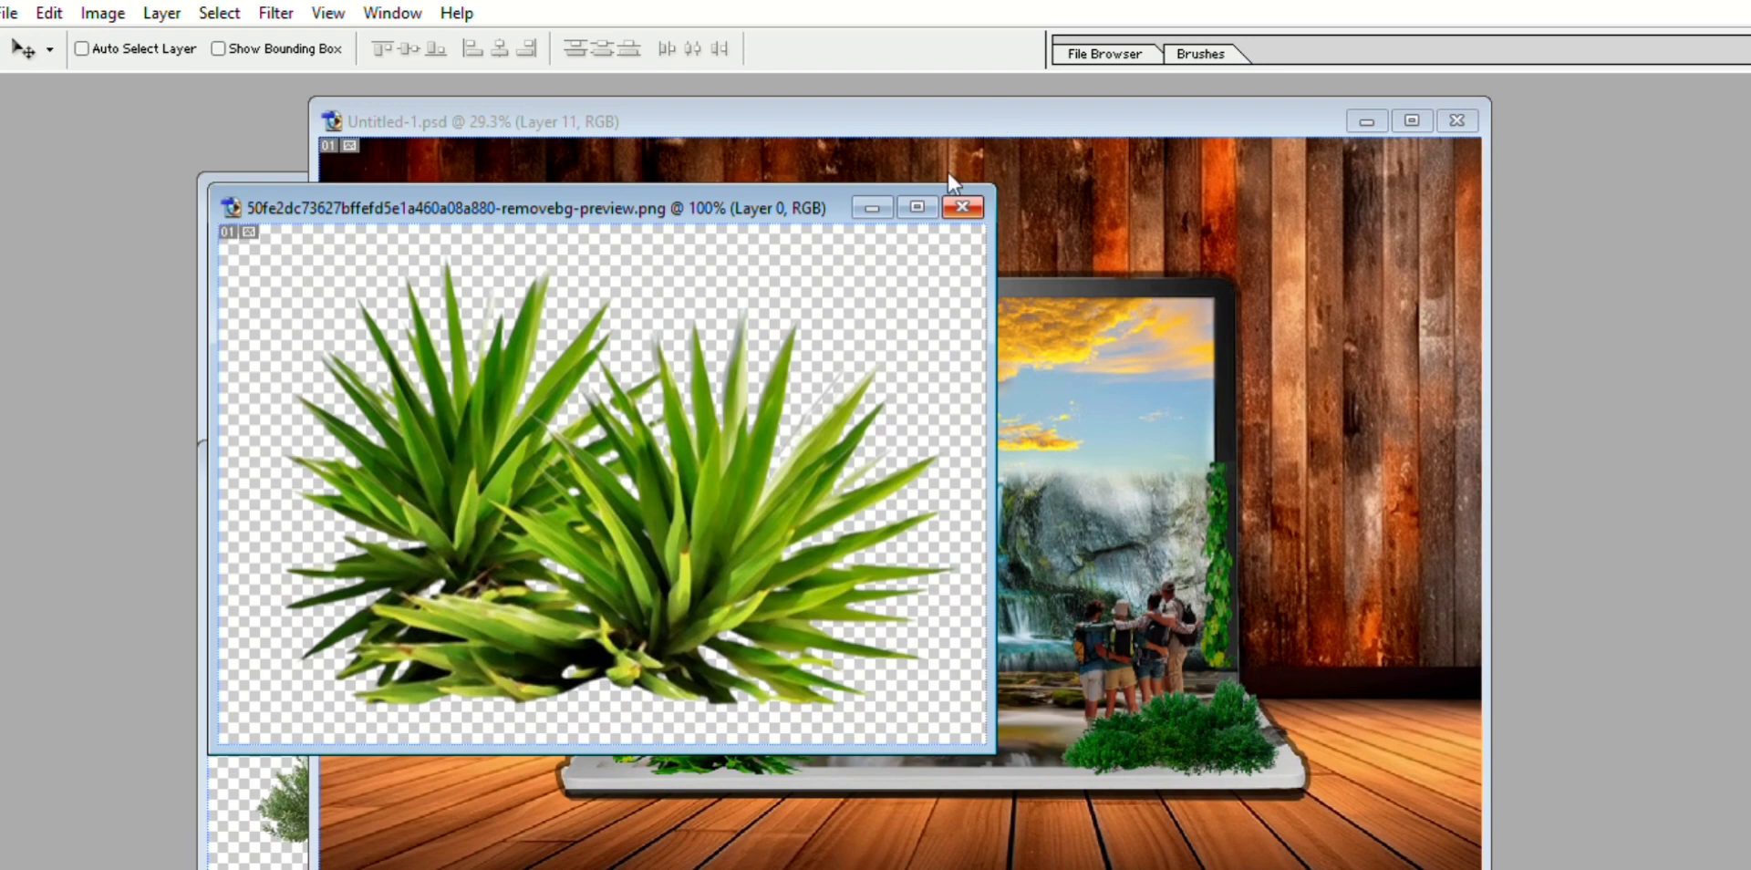
Close the agave image and drag the birds layer into a maximized Untitled-1.
{"action": "left_click", "coordinate": [962, 207]}
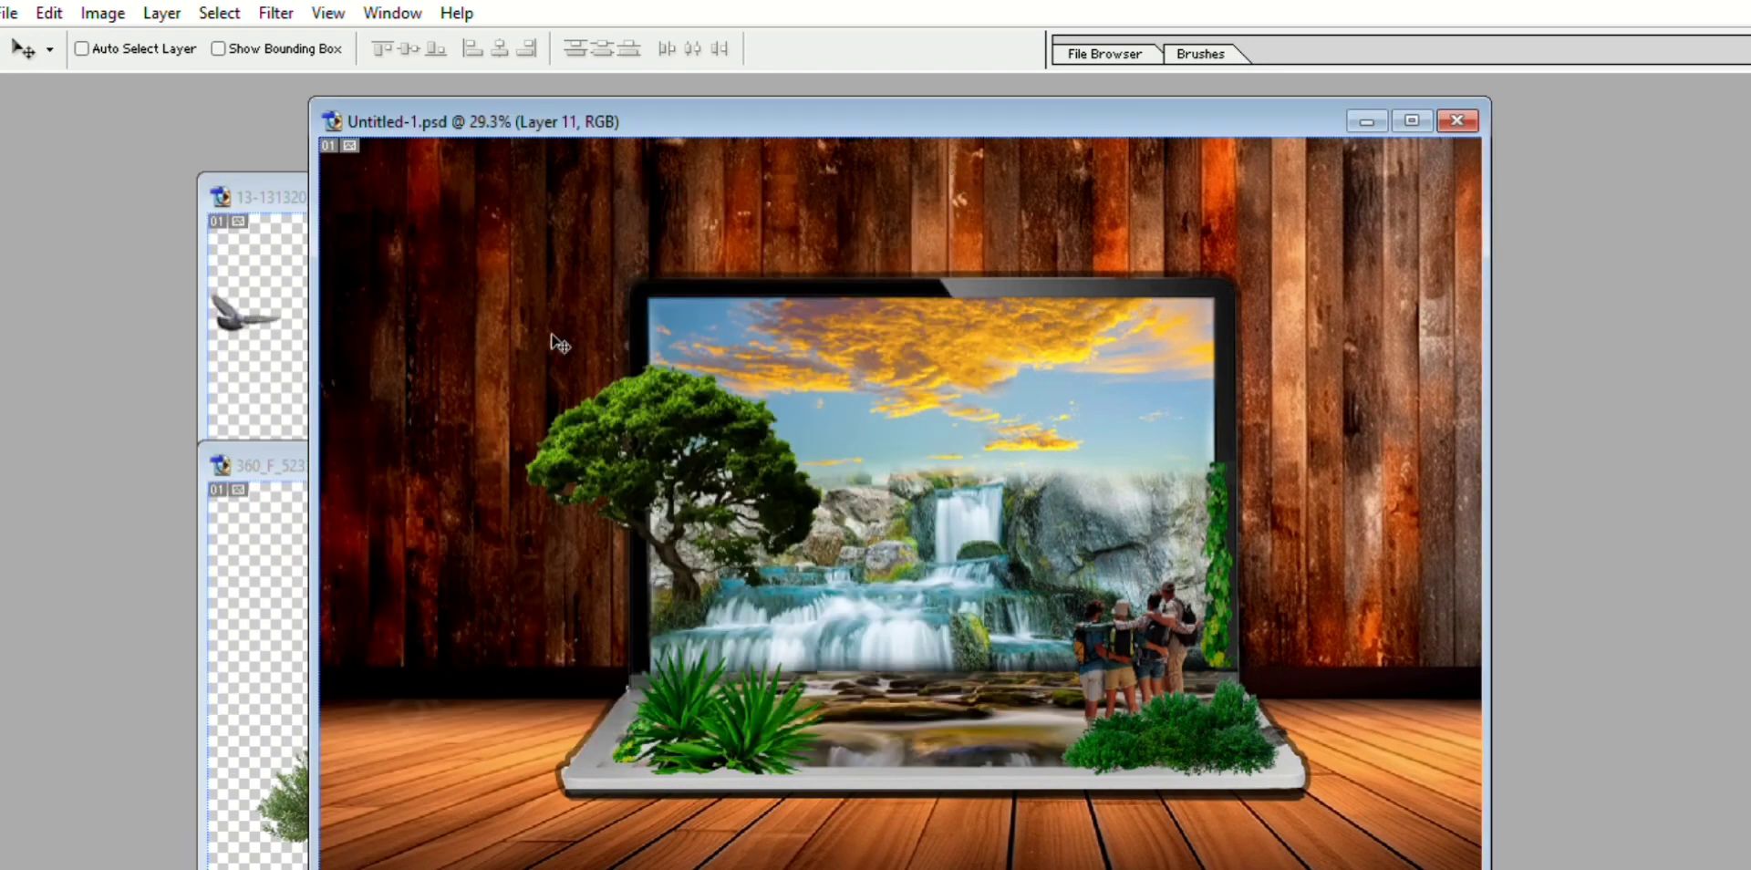
{"action": "left_click", "coordinate": [259, 268]}
{"action": "left_click_drag", "start_coordinate": [417, 369], "coordinate": [919, 401]}
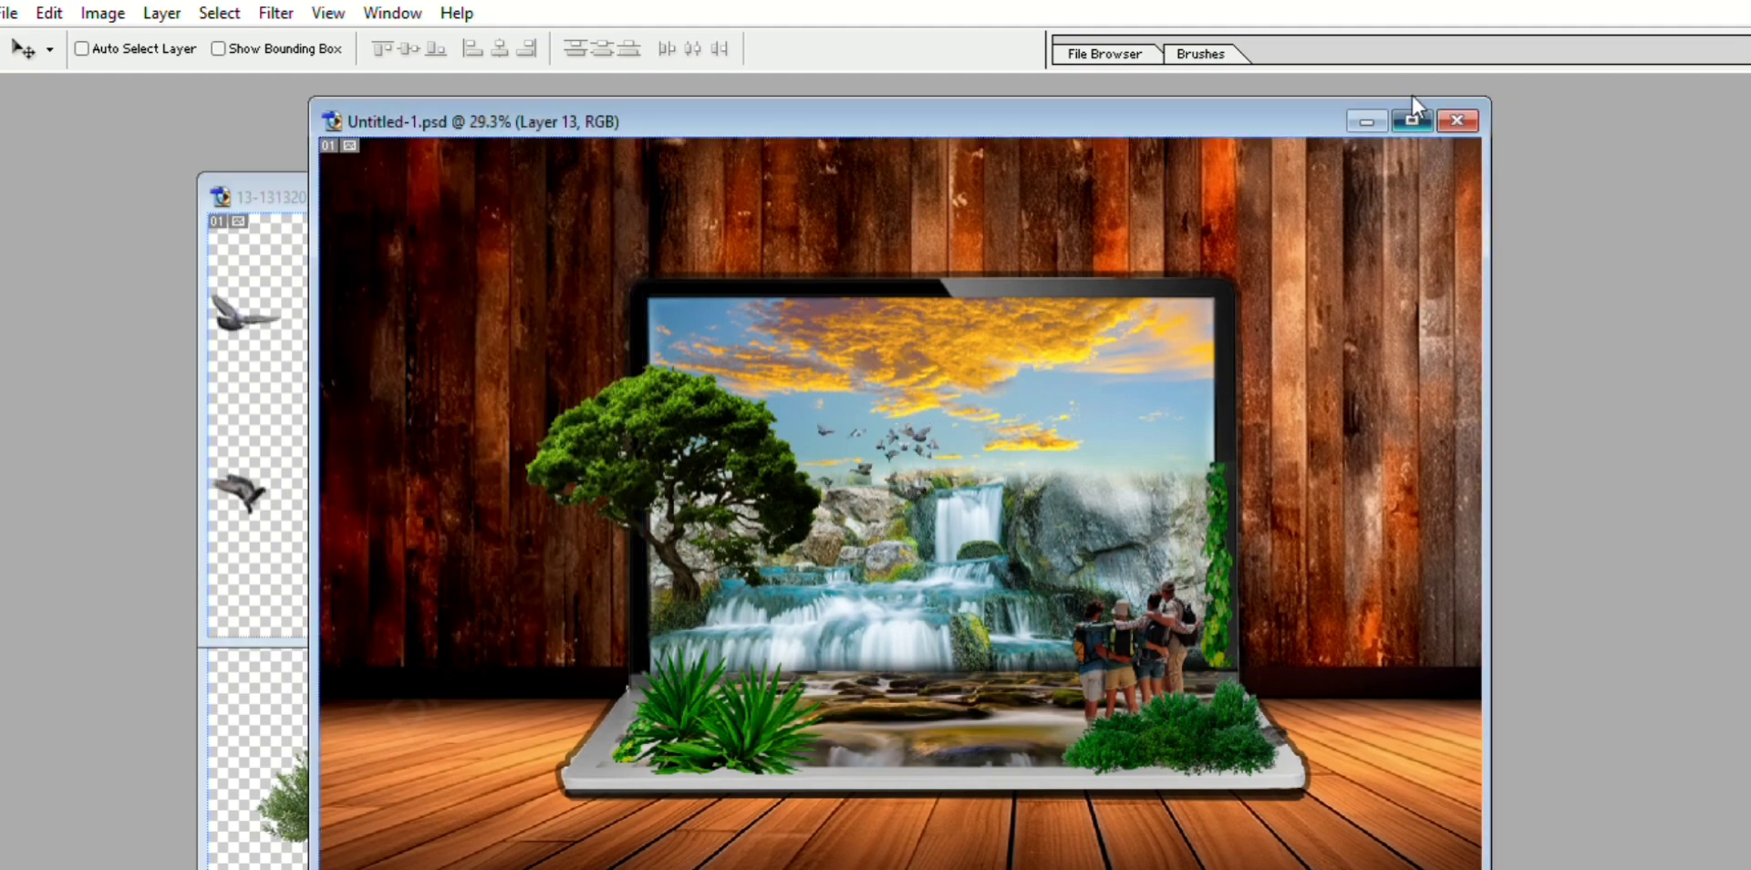
{"action": "left_click", "coordinate": [1411, 118]}
{"action": "key", "text": "ctrl+plus"}
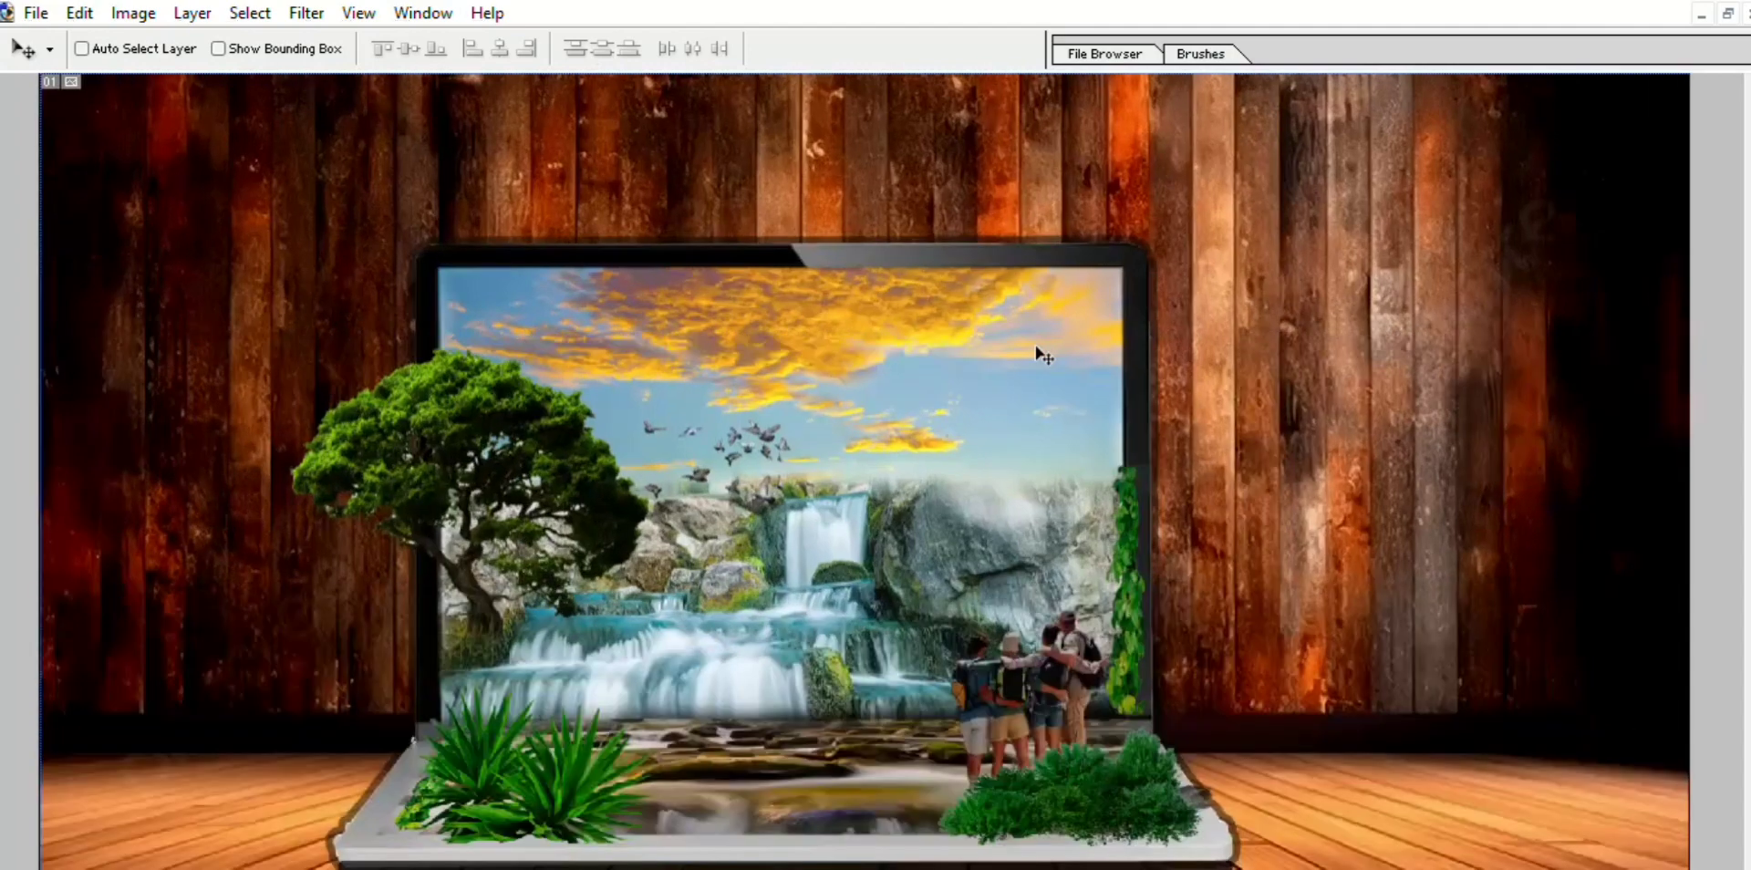
Scale the birds to 74.1% and place them in the upper-right sky.
{"action": "key", "text": "ctrl+t"}
{"action": "mouse_move", "coordinate": [806, 412]}
{"action": "left_mouse_down"}
{"action": "mouse_move", "coordinate": [1008, 441]}
{"action": "mouse_move", "coordinate": [612, 453]}
{"action": "mouse_move", "coordinate": [1021, 372]}
{"action": "left_mouse_up"}
{"action": "key", "text": "Return"}
{"action": "key", "text": "ctrl+t"}
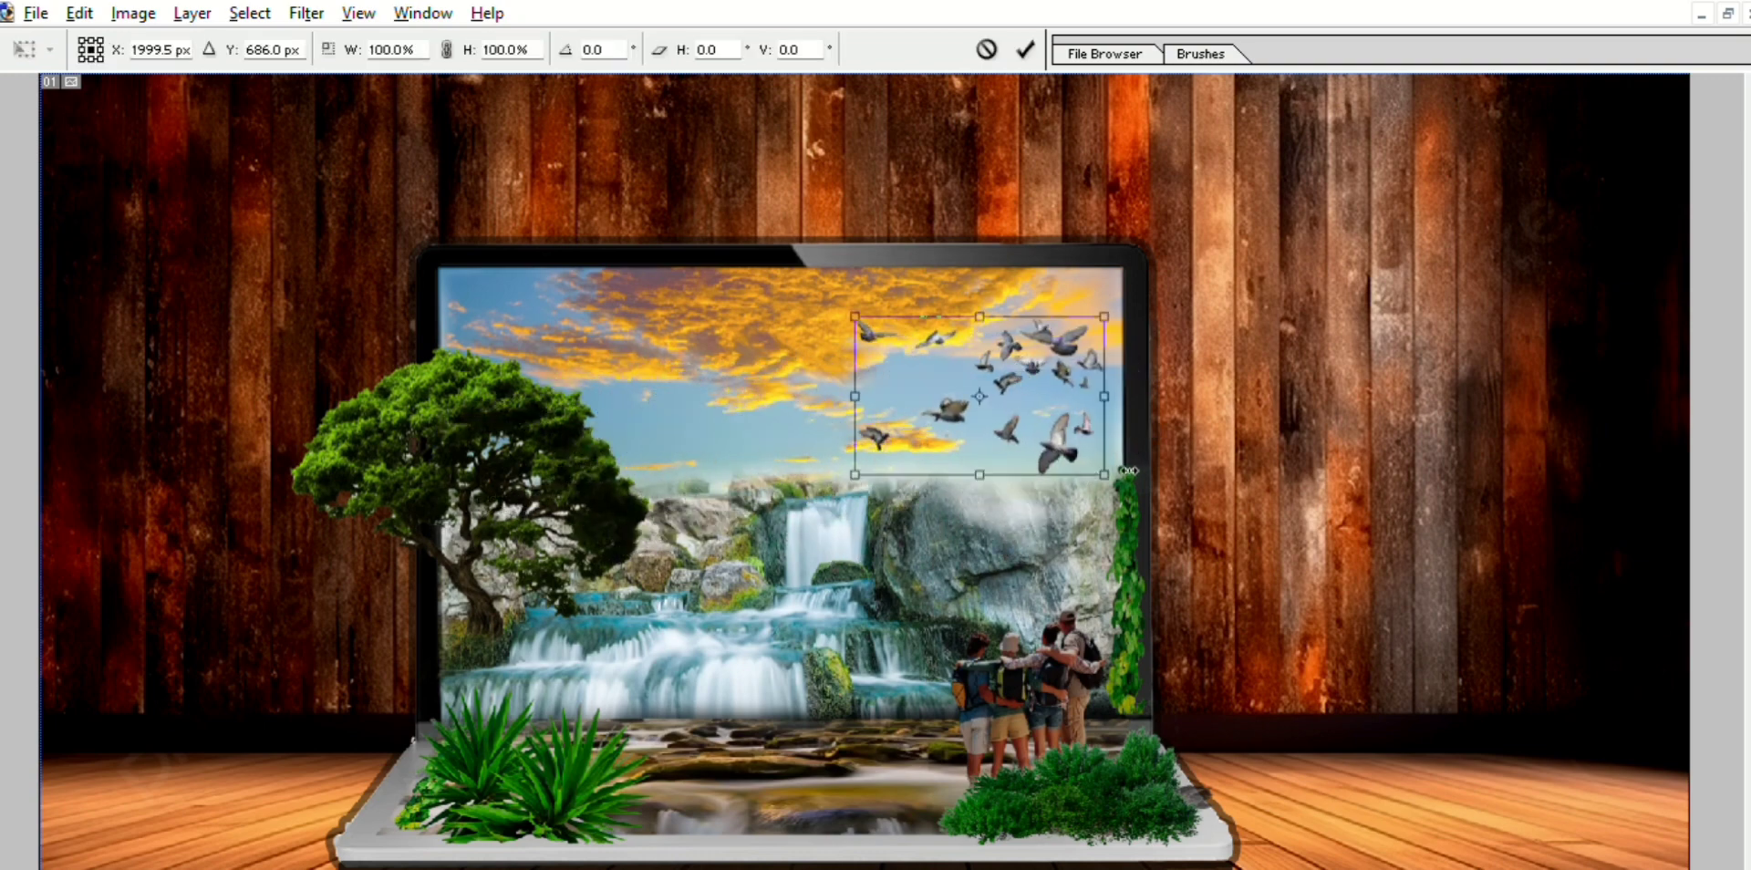
{"action": "left_click_drag", "start_coordinate": [1130, 456], "coordinate": [1067, 416]}
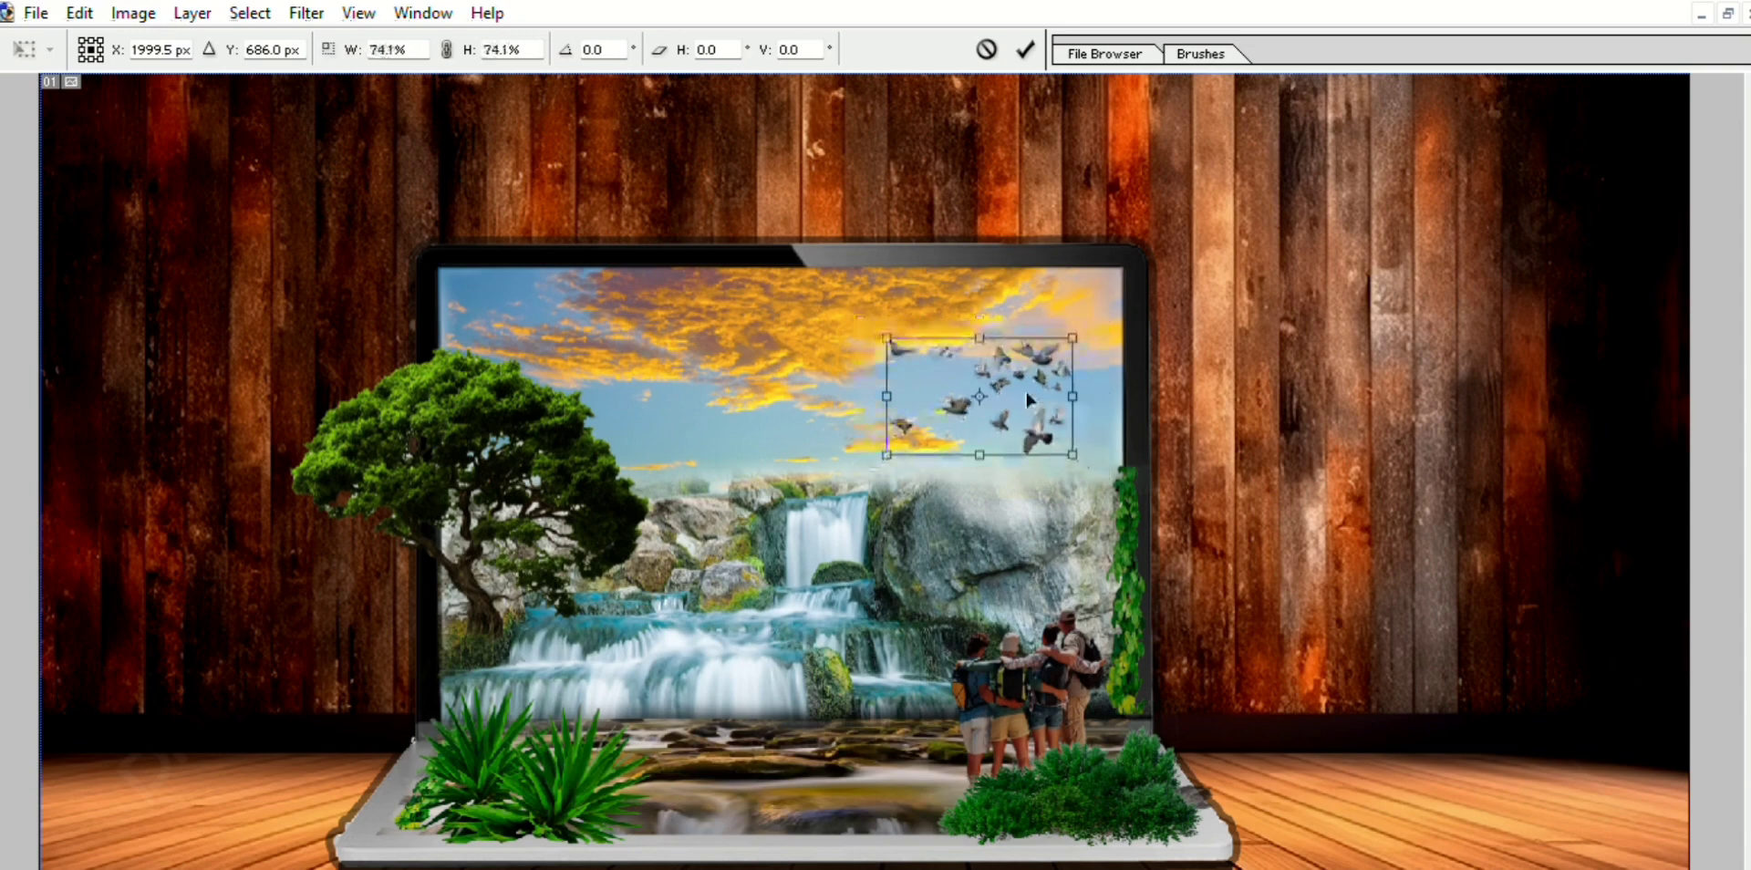
{"action": "left_click_drag", "start_coordinate": [989, 366], "coordinate": [1053, 407]}
{"action": "key", "text": "Return"}
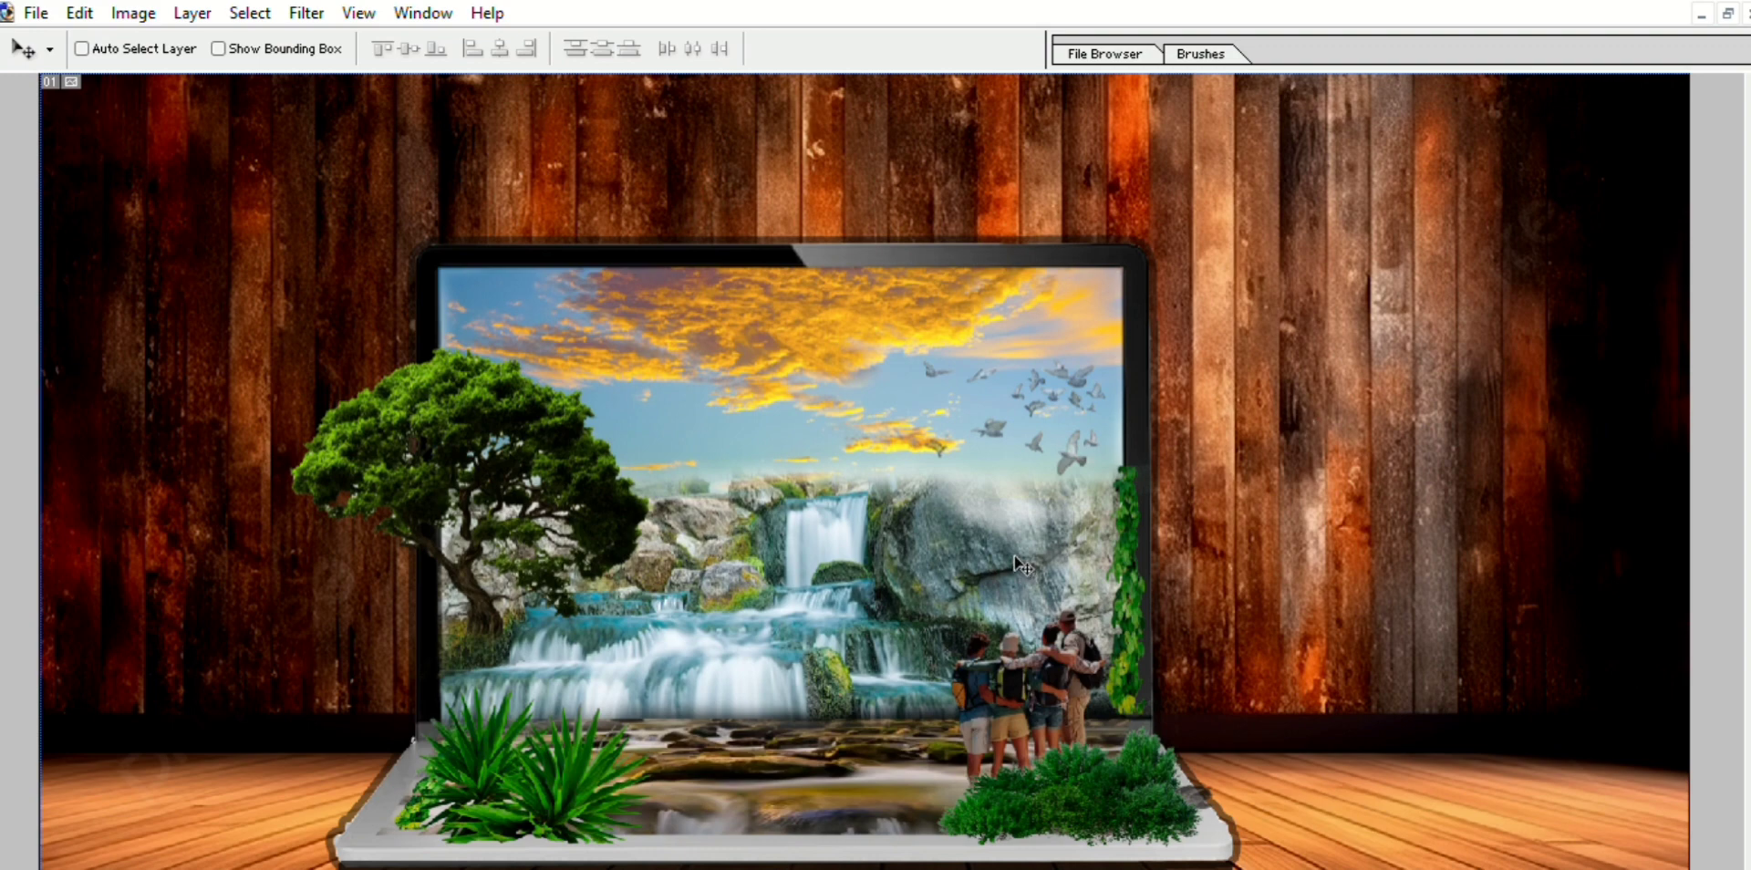
{"action": "key", "text": "ctrl+minus"}
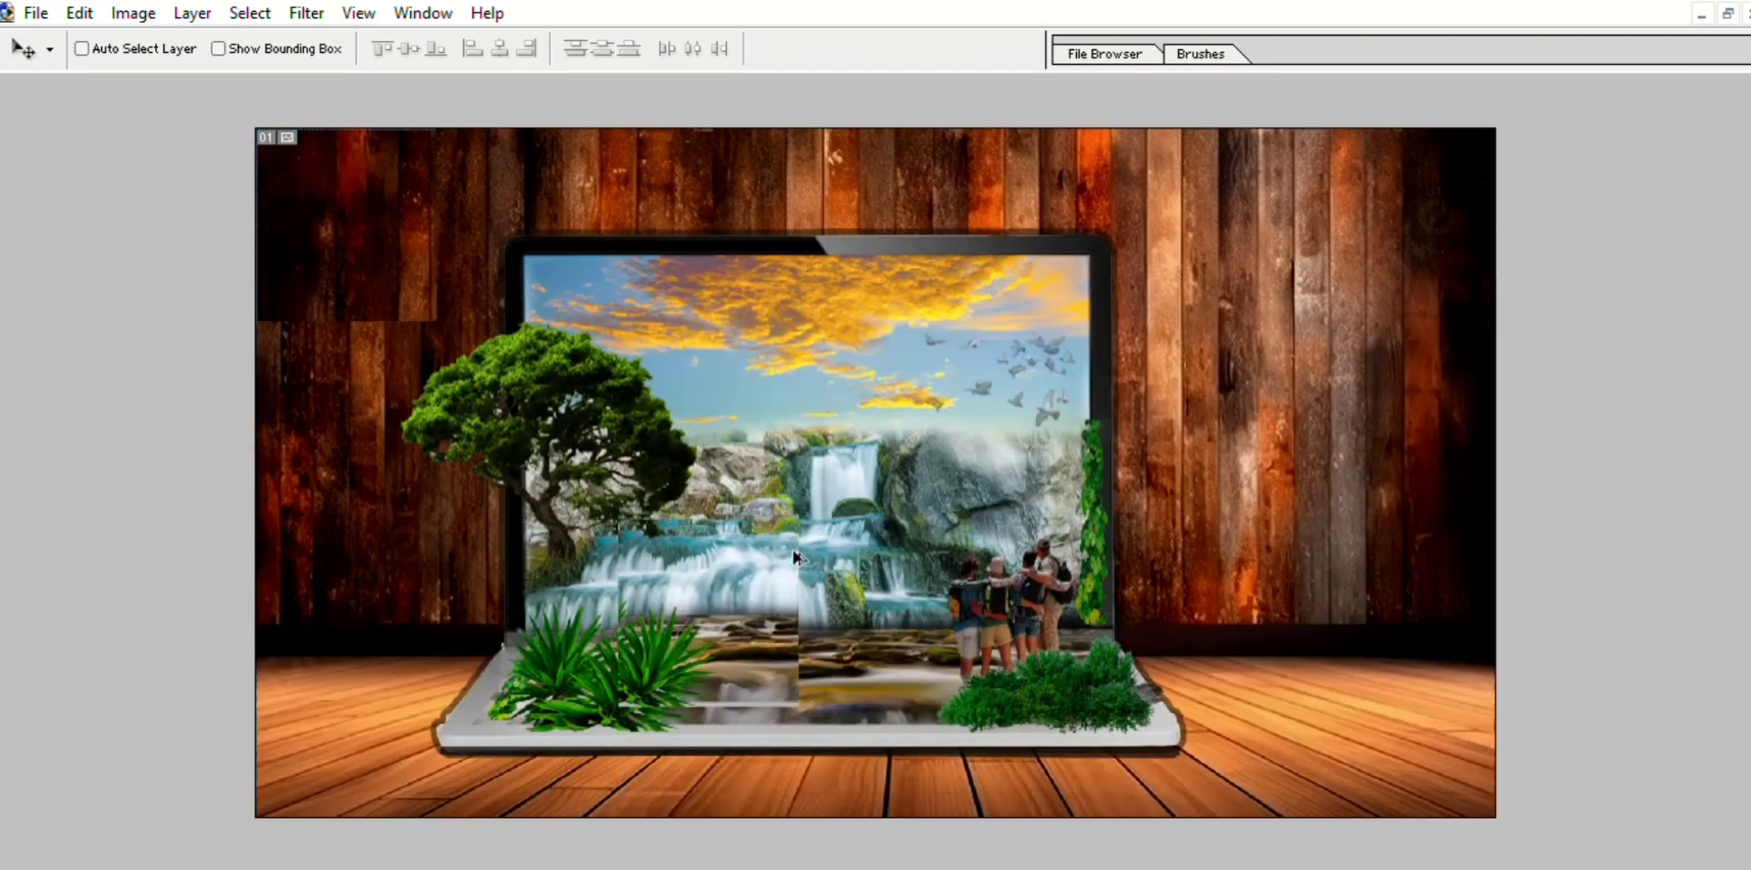